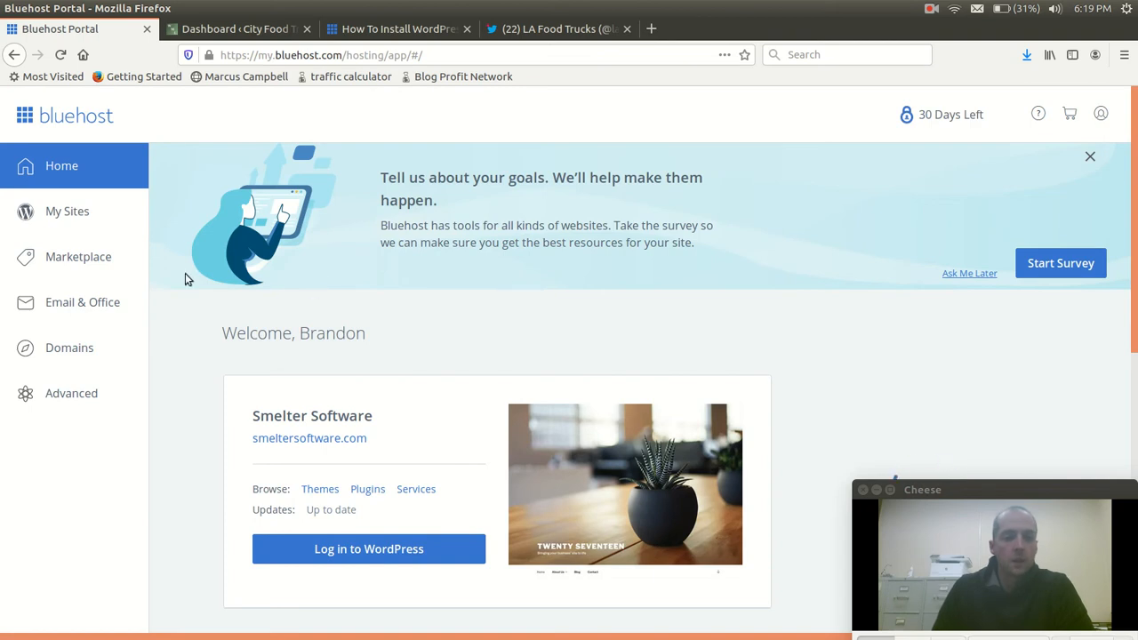
Browse the full list of WordPress sites on the hosting account down to City Food Truck
click(81, 201)
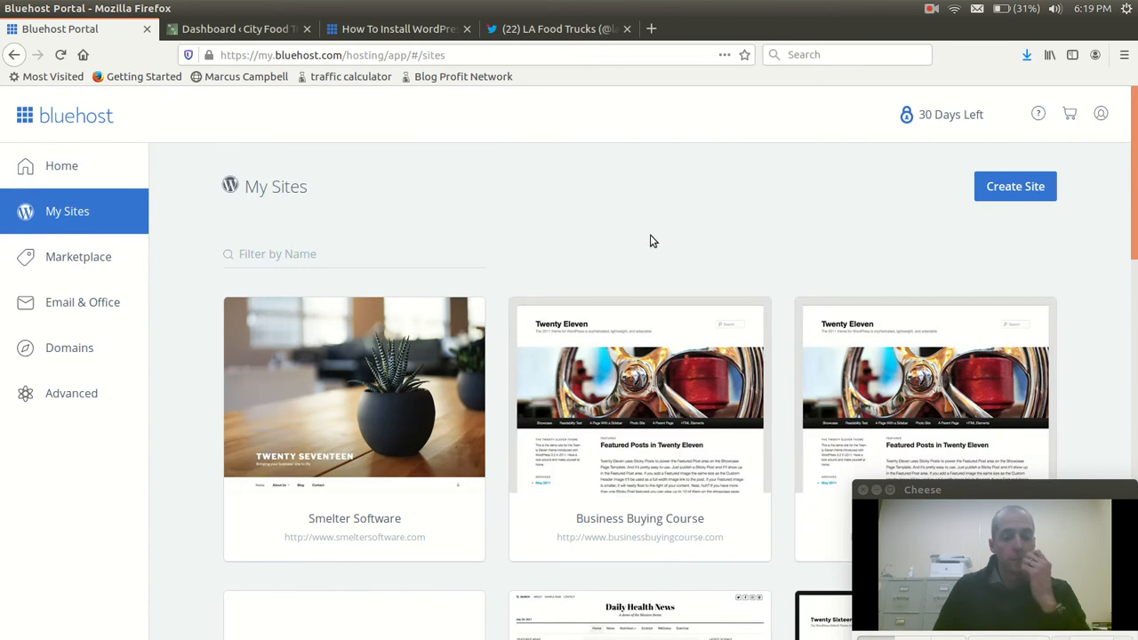
scroll(854, 253, down, 5)
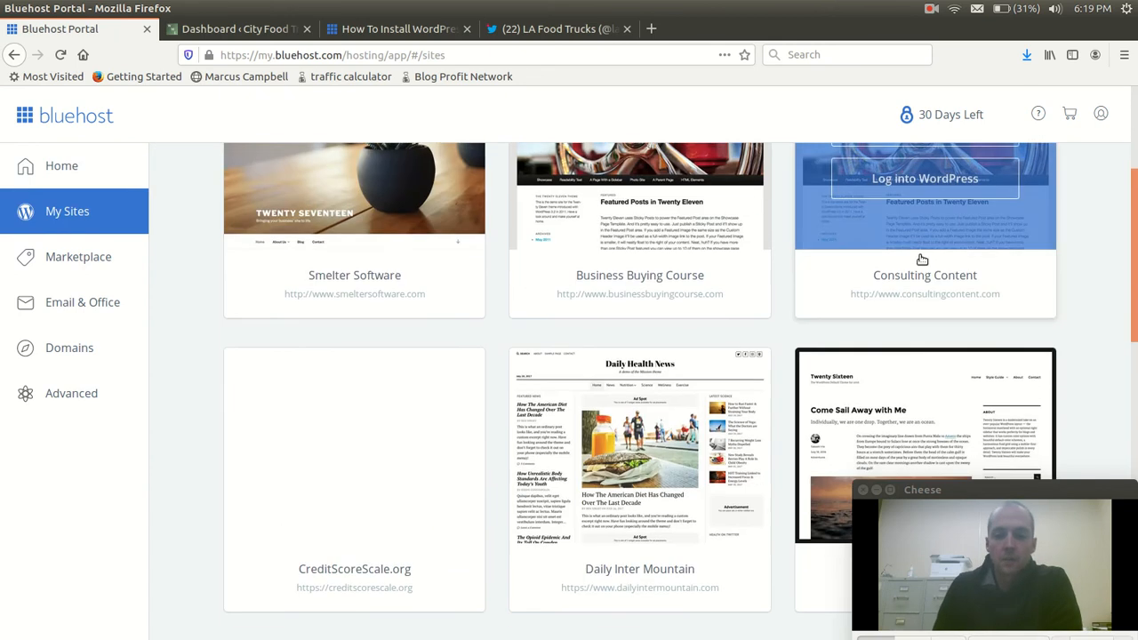
scroll(1122, 245, down, 6)
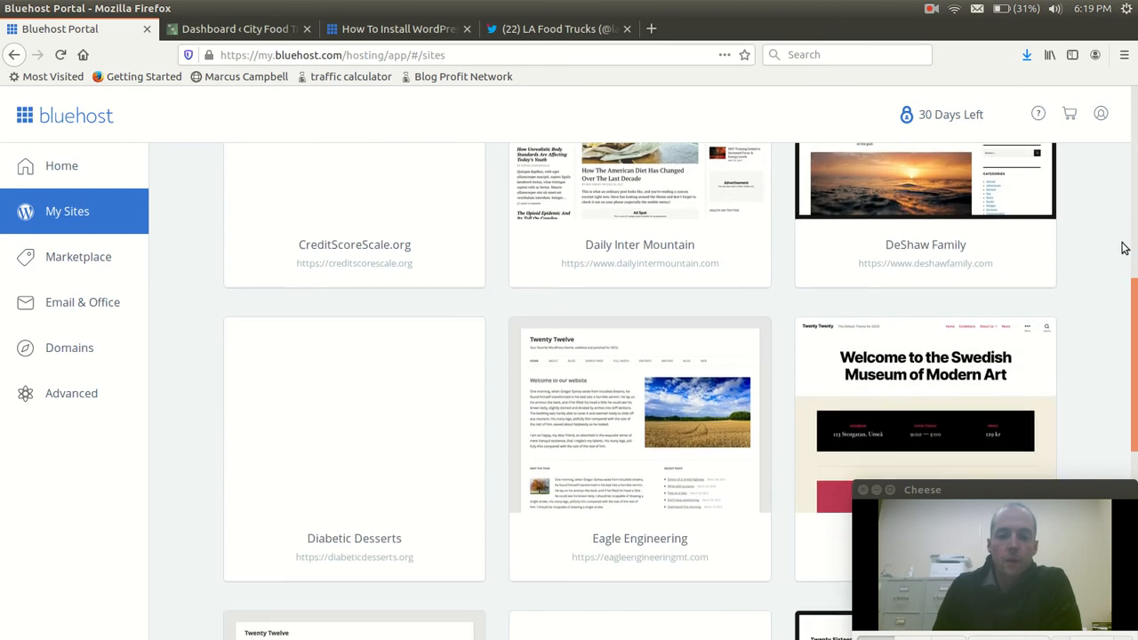
scroll(1120, 249, down, 4)
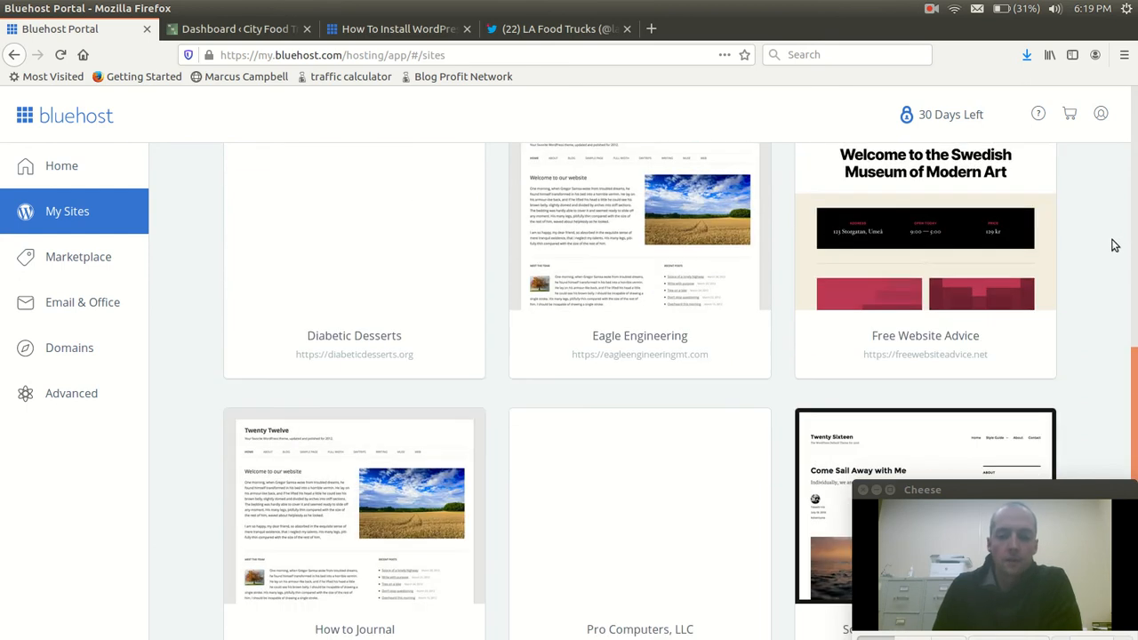
scroll(1115, 245, down, 5)
scroll(1108, 244, down, 1)
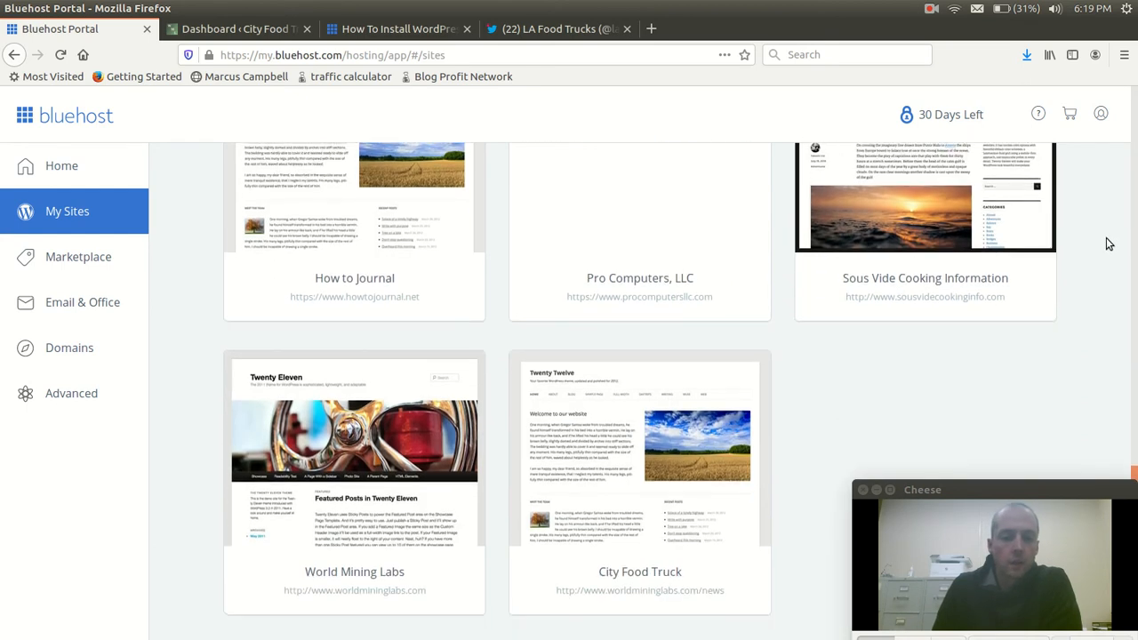
mouse_move(645, 445)
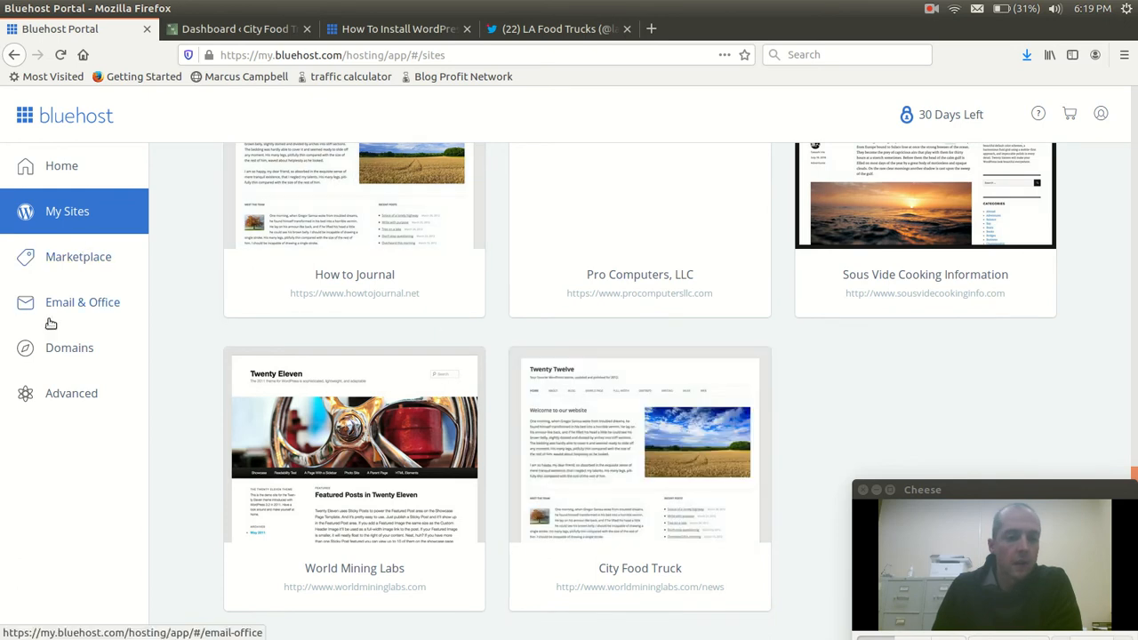
Review the list of domains on the account, checking which are addon, primary or unassigned
click(51, 353)
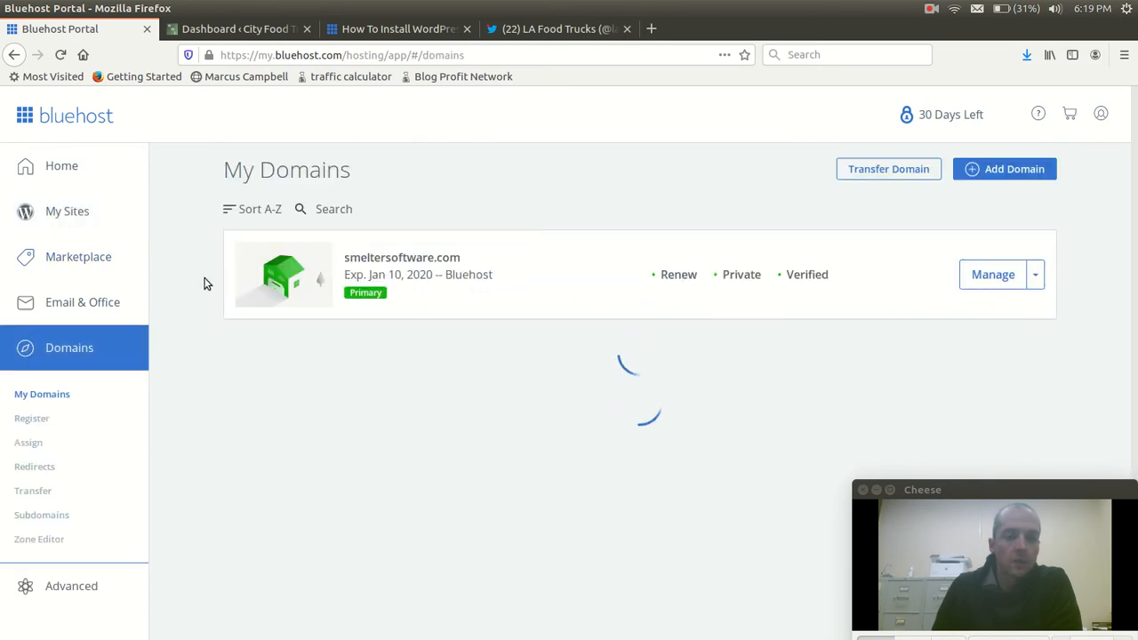
scroll(204, 275, down, 7)
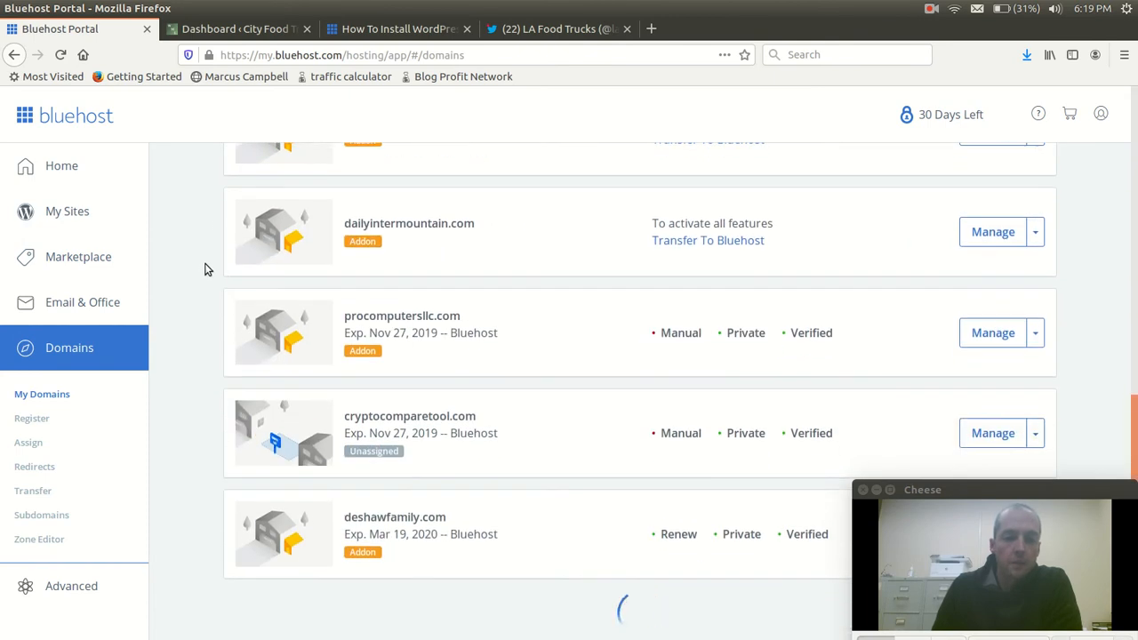
scroll(205, 269, down, 10)
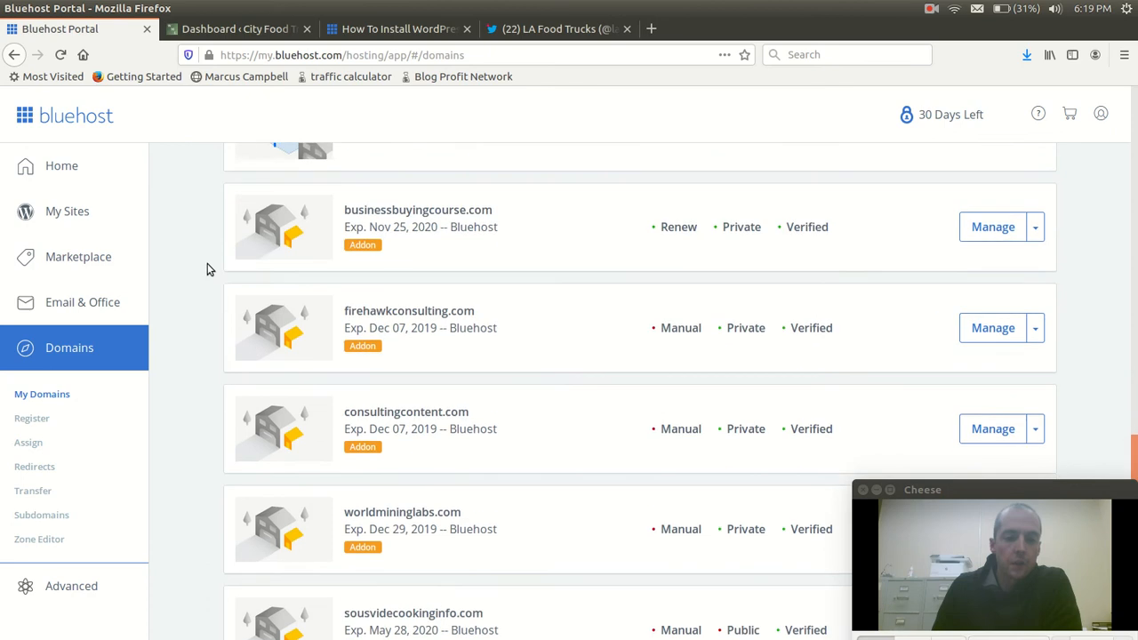
scroll(207, 270, down, 5)
scroll(207, 269, up, 4)
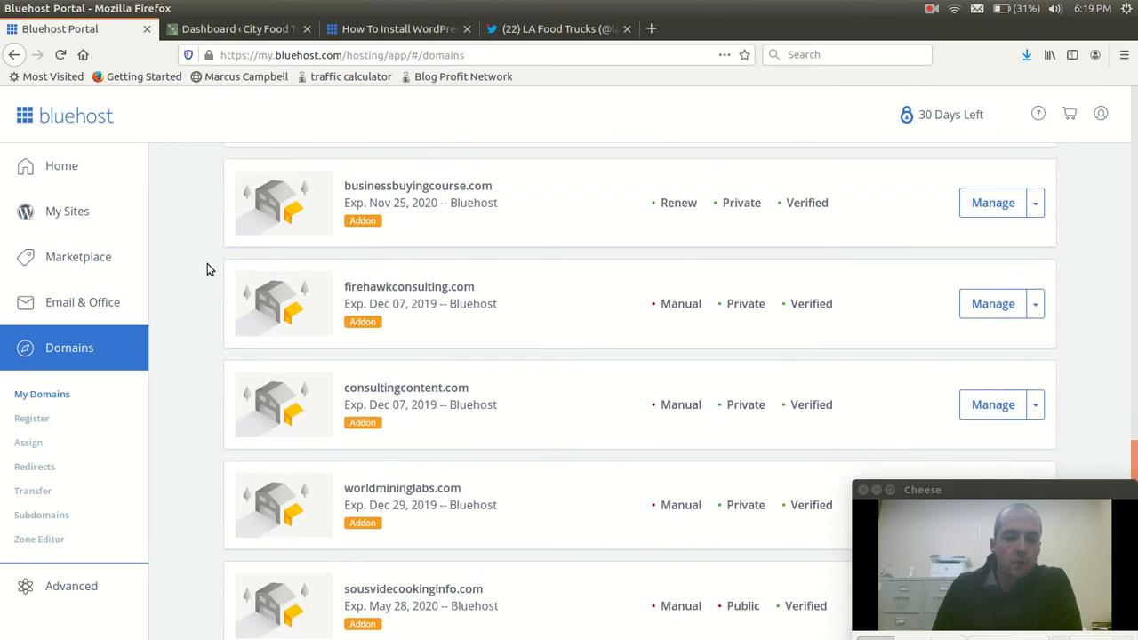
scroll(207, 264, up, 3)
scroll(207, 269, up, 3)
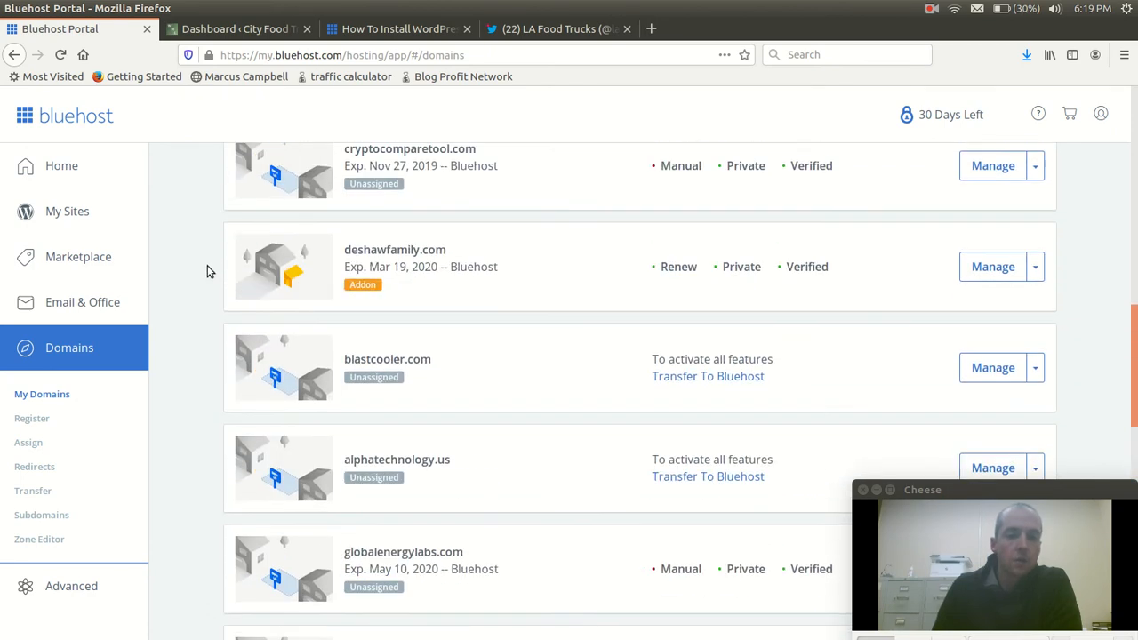
scroll(208, 274, up, 6)
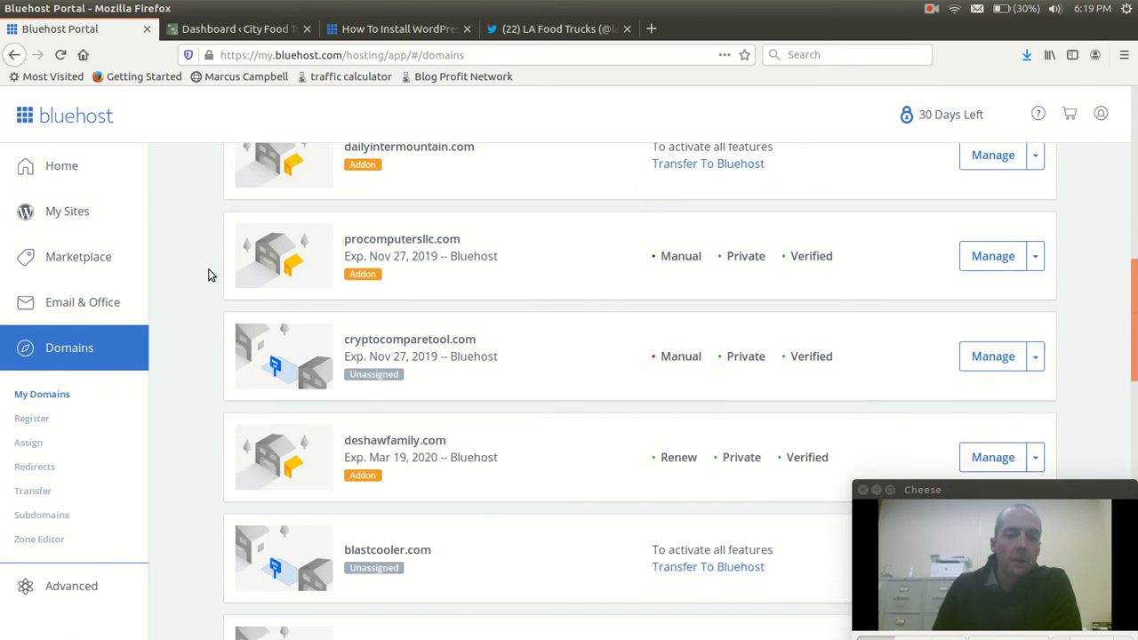
scroll(207, 275, up, 3)
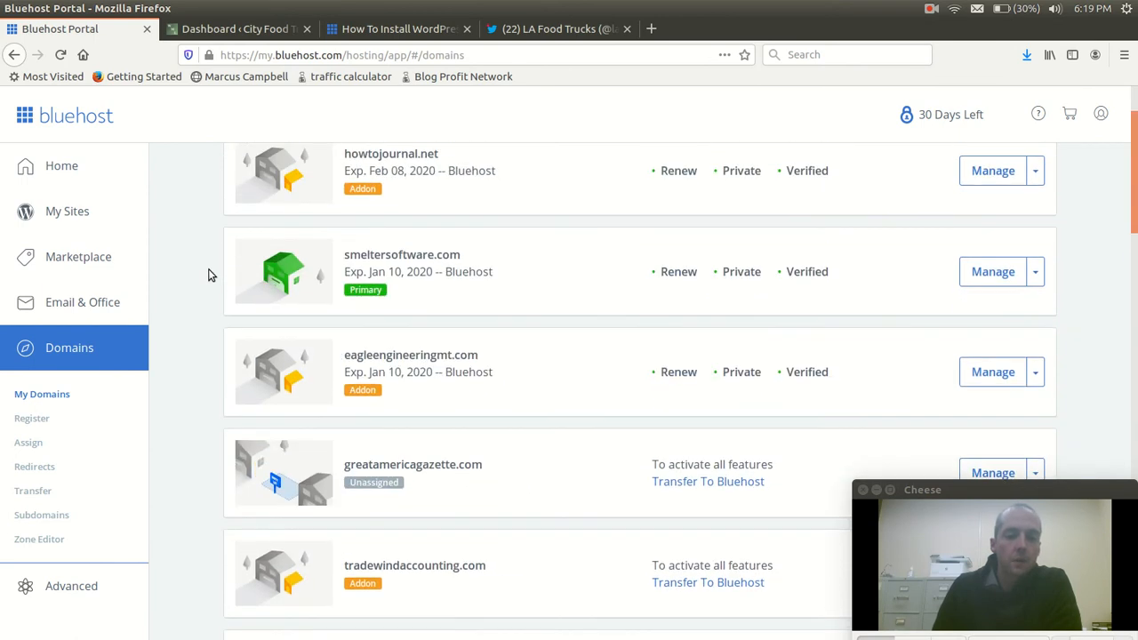
scroll(208, 274, up, 2)
scroll(207, 274, down, 6)
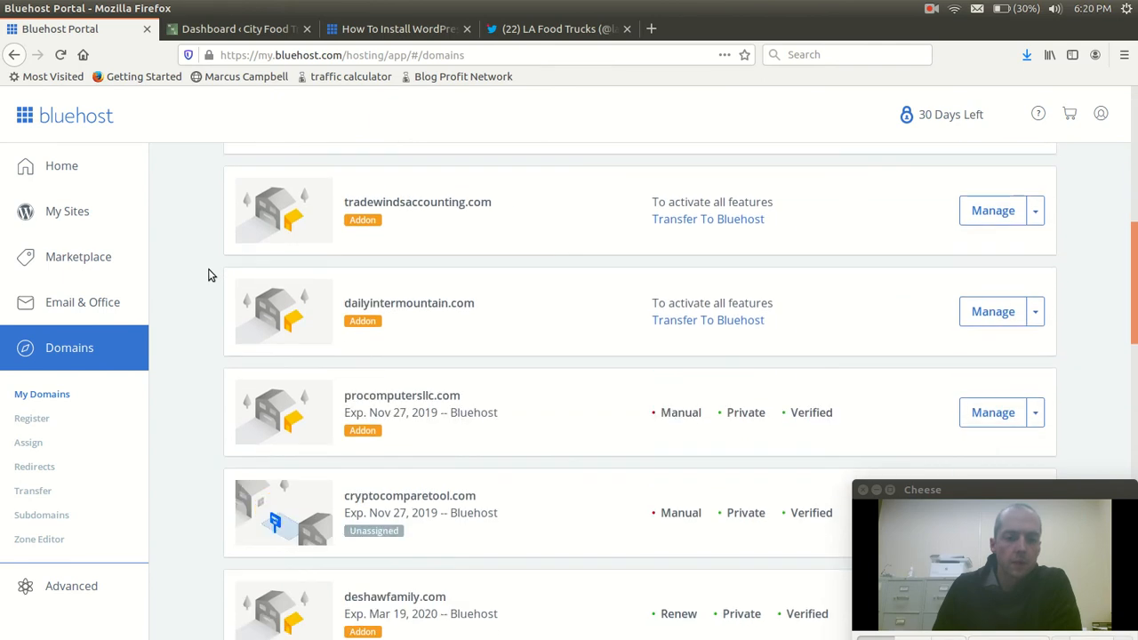
scroll(208, 274, down, 1)
scroll(213, 271, up, 1)
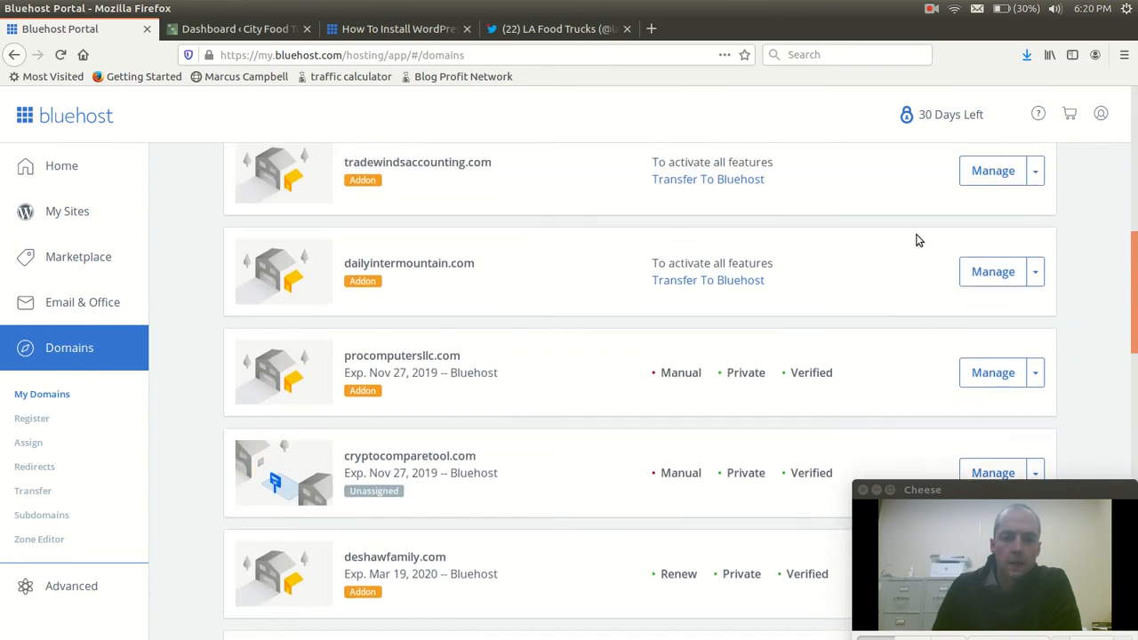
scroll(1033, 310, up, 1)
Check the management options offered for dailyintermountain.com and look through the rest of the domain list
click(1033, 317)
scroll(1035, 329, up, 1)
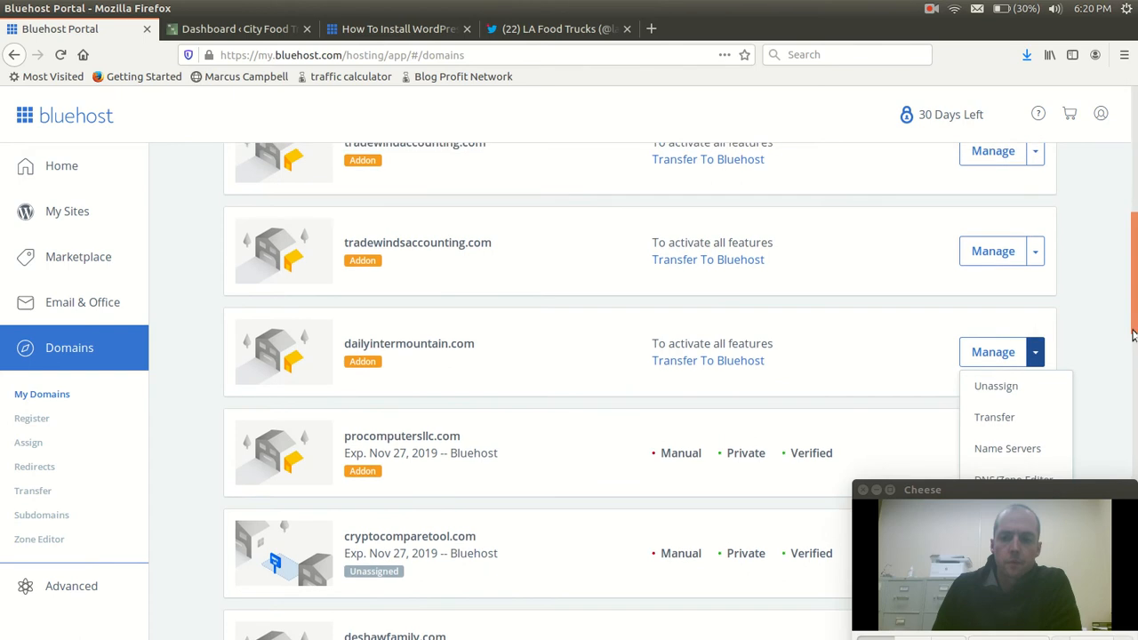
scroll(1102, 302, down, 2)
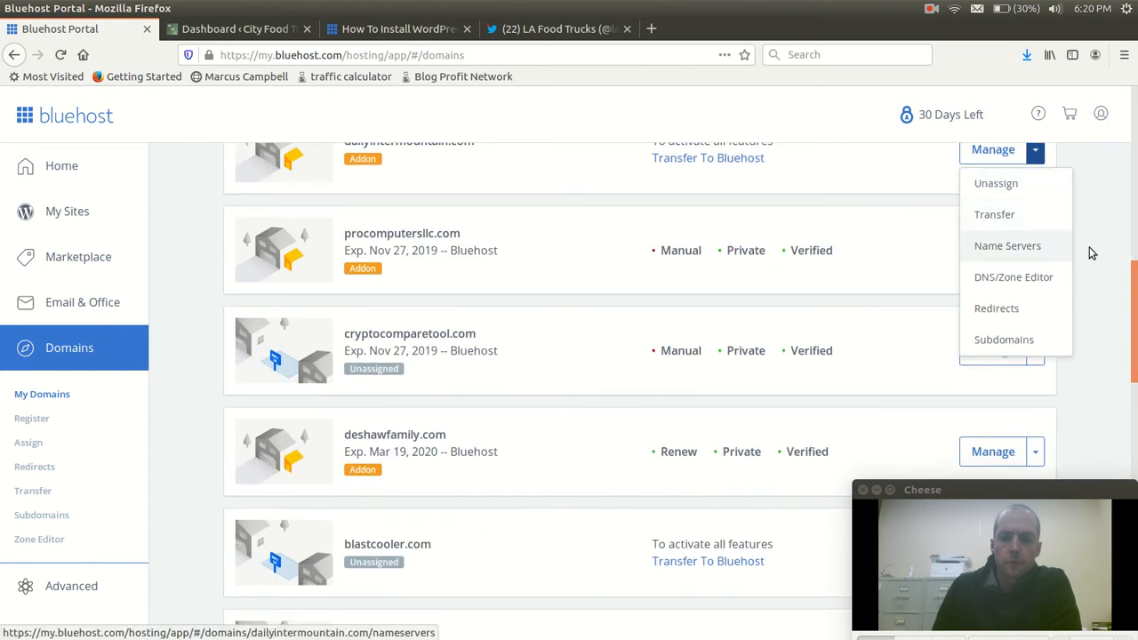
click(1086, 249)
scroll(1091, 252, down, 6)
scroll(1091, 253, down, 4)
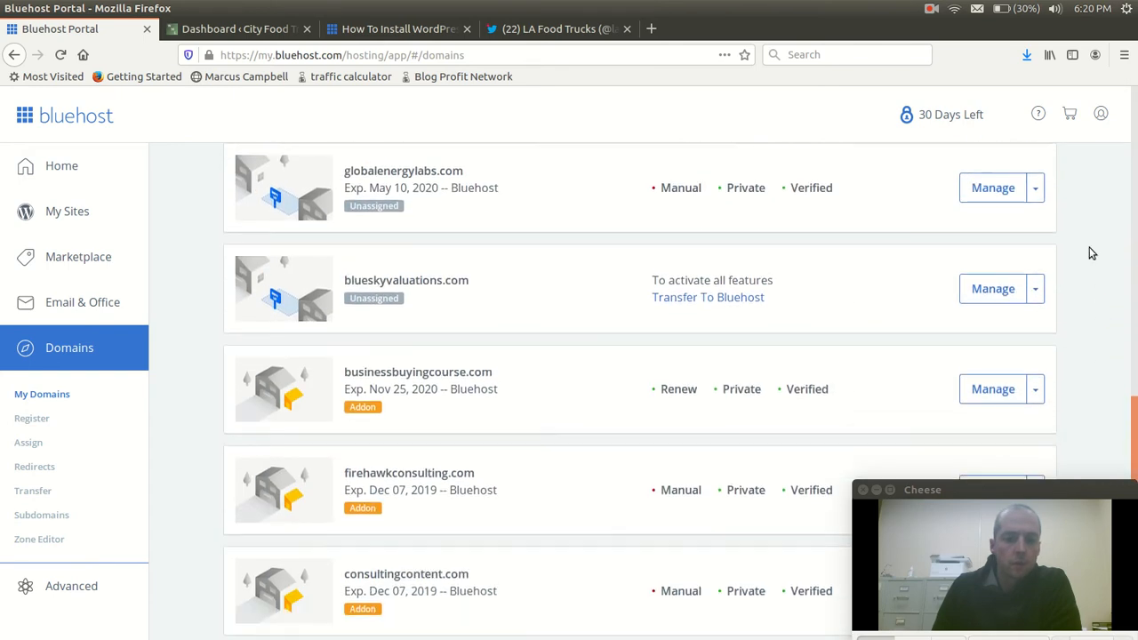
scroll(1091, 253, down, 2)
scroll(183, 447, up, 1)
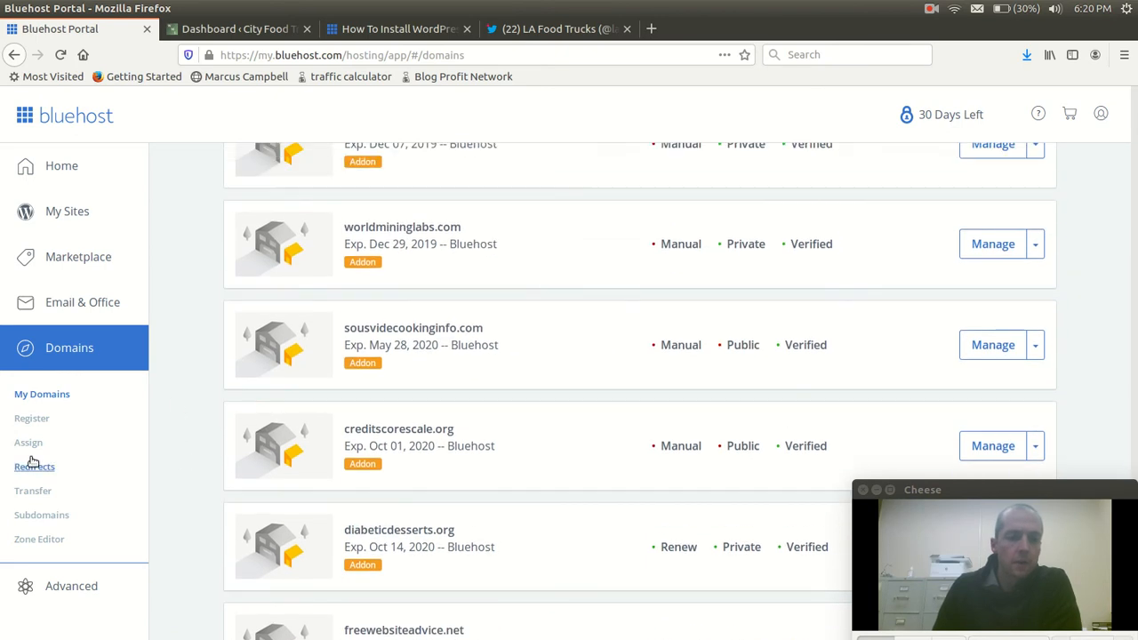
Start assigning a domain and choose blueskyvaluations.com from the domains already associated with the account
click(35, 443)
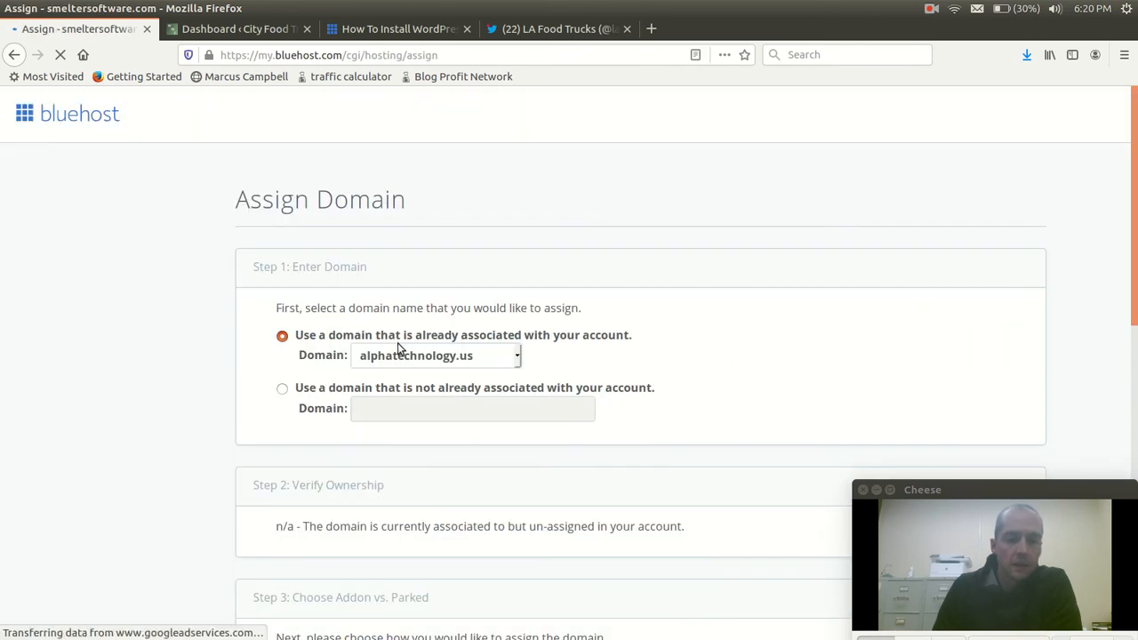
click(400, 356)
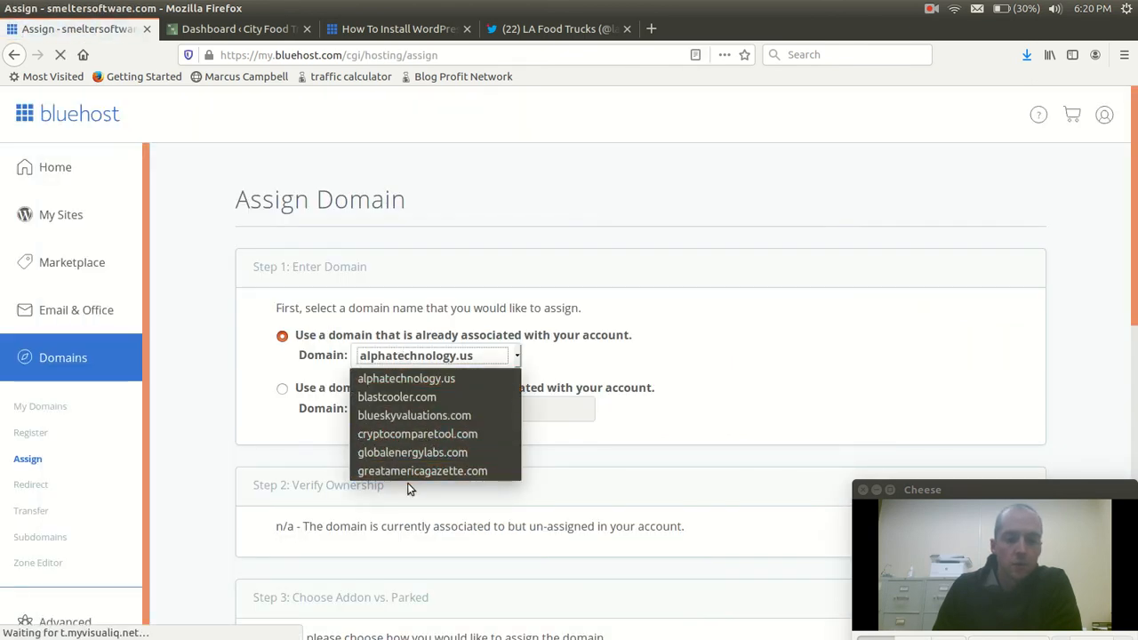
click(420, 415)
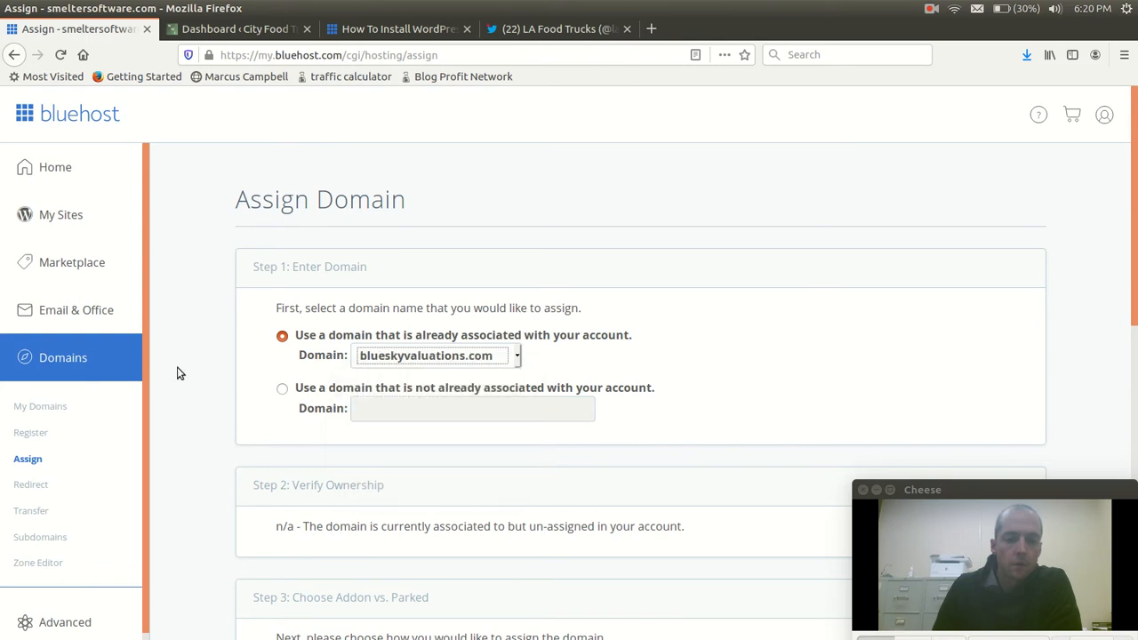
Set the addon domain to use a new directory named blueskyvaluations under public_html
scroll(200, 364, down, 5)
scroll(204, 362, up, 5)
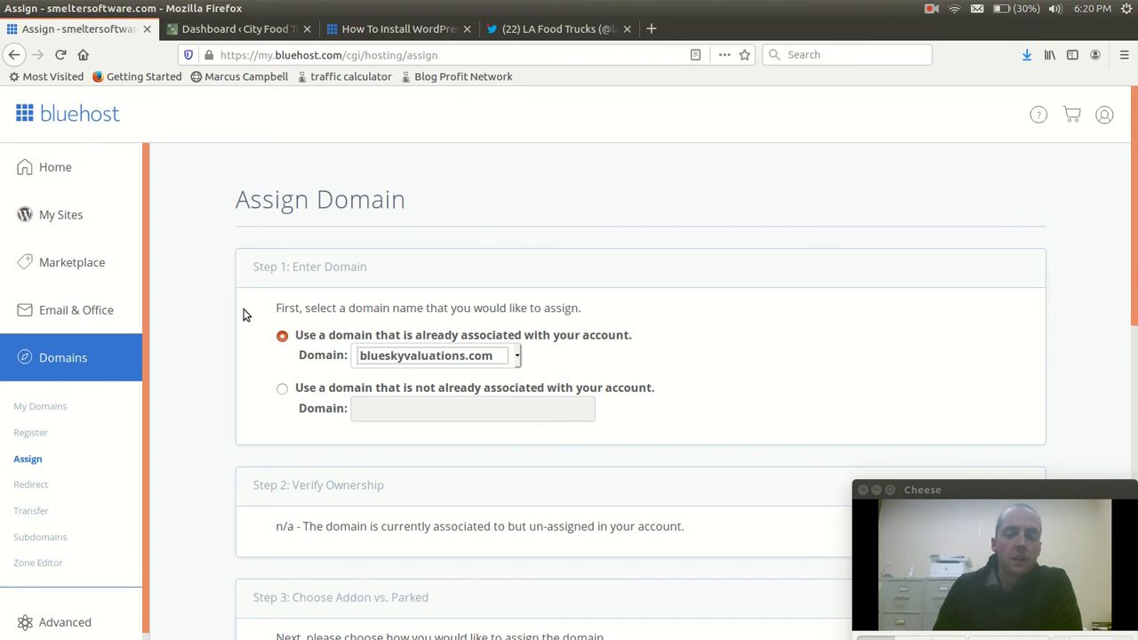
scroll(254, 307, down, 4)
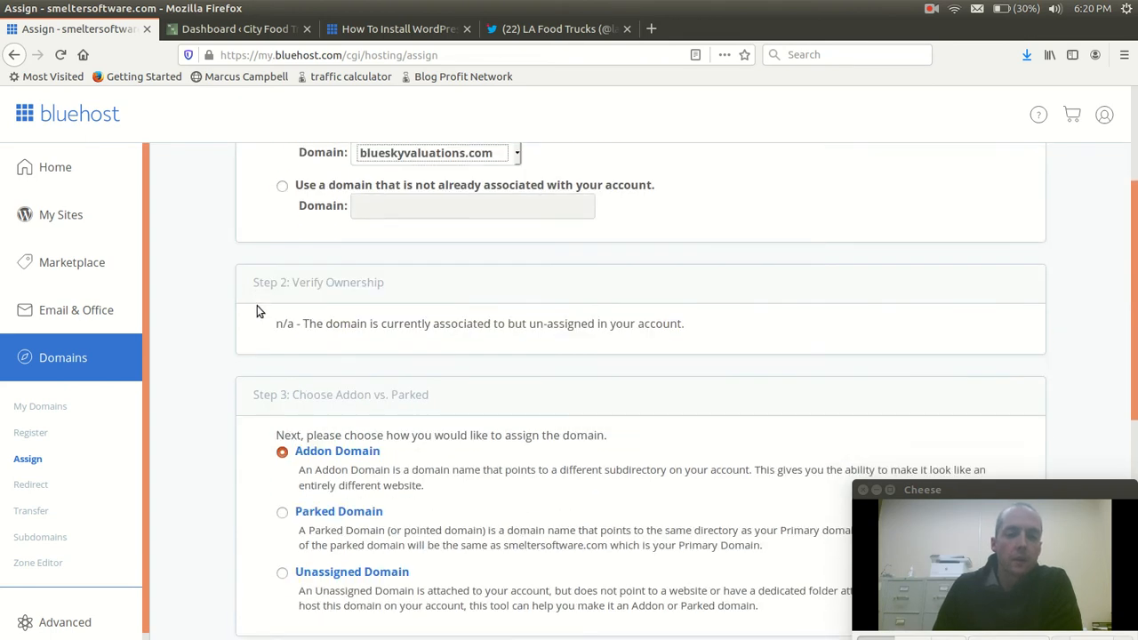
scroll(263, 302, down, 3)
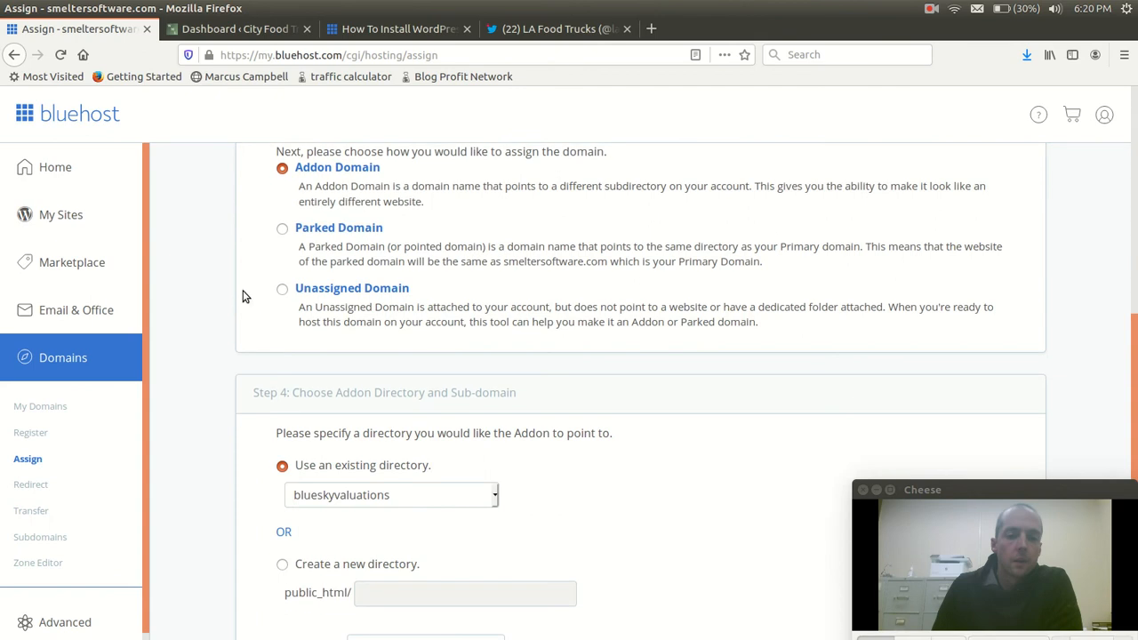
scroll(266, 217, up, 1)
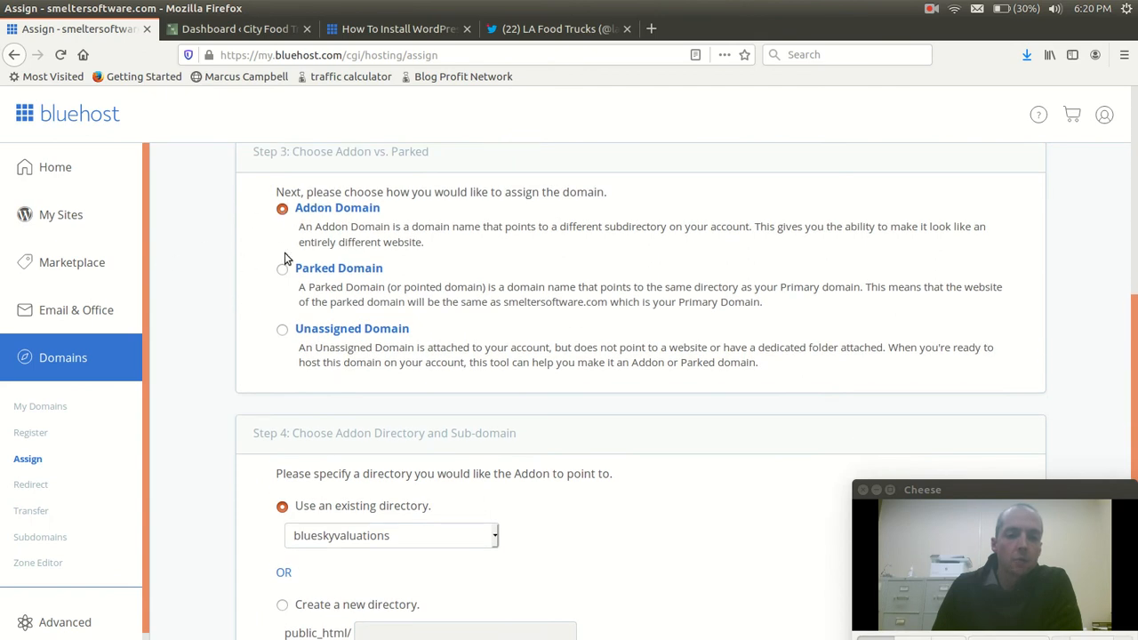
scroll(234, 317, down, 3)
scroll(275, 382, up, 1)
click(281, 427)
click(430, 450)
text(blue)
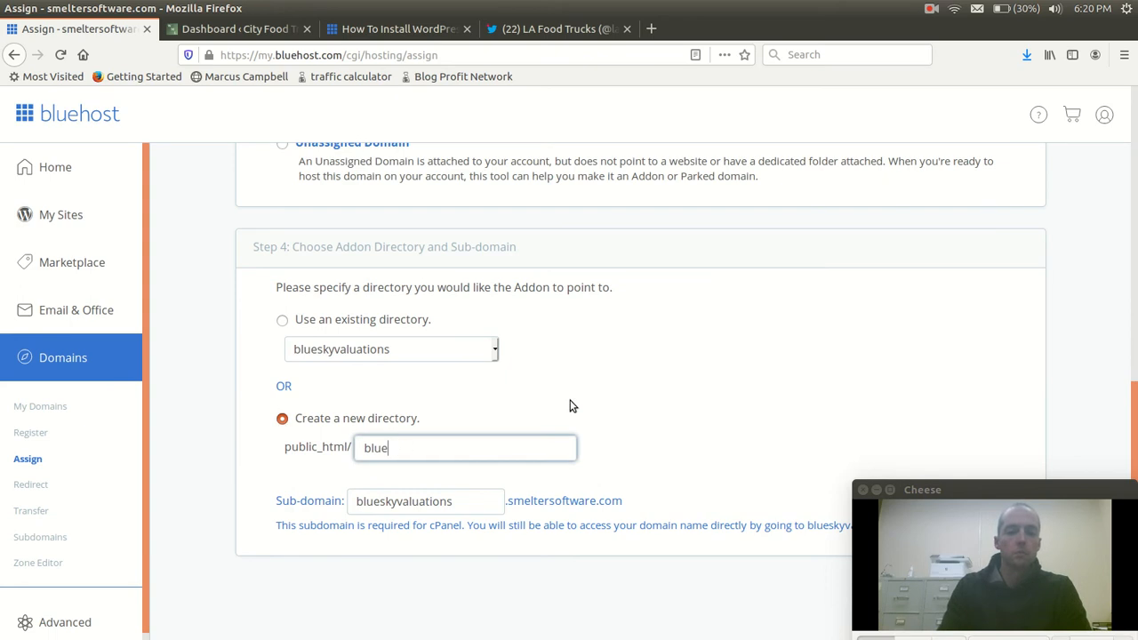
text(-kyvaluations)
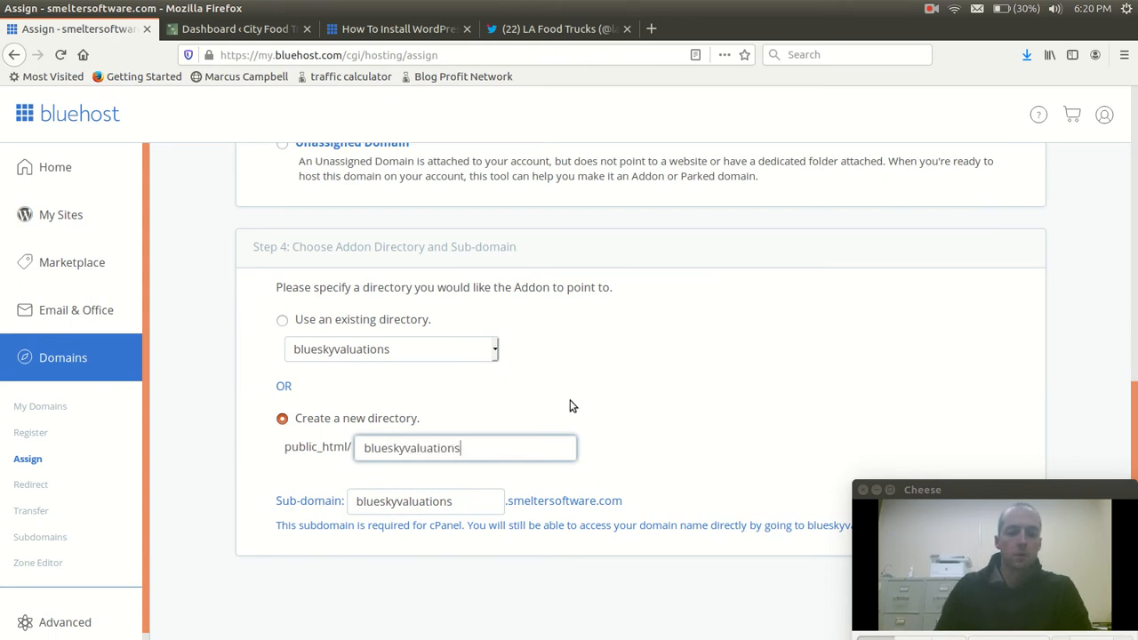
Submit the assignment of blueskyvaluations.com as an addon domain, moving the webcam window out of the way
scroll(543, 463, down, 1)
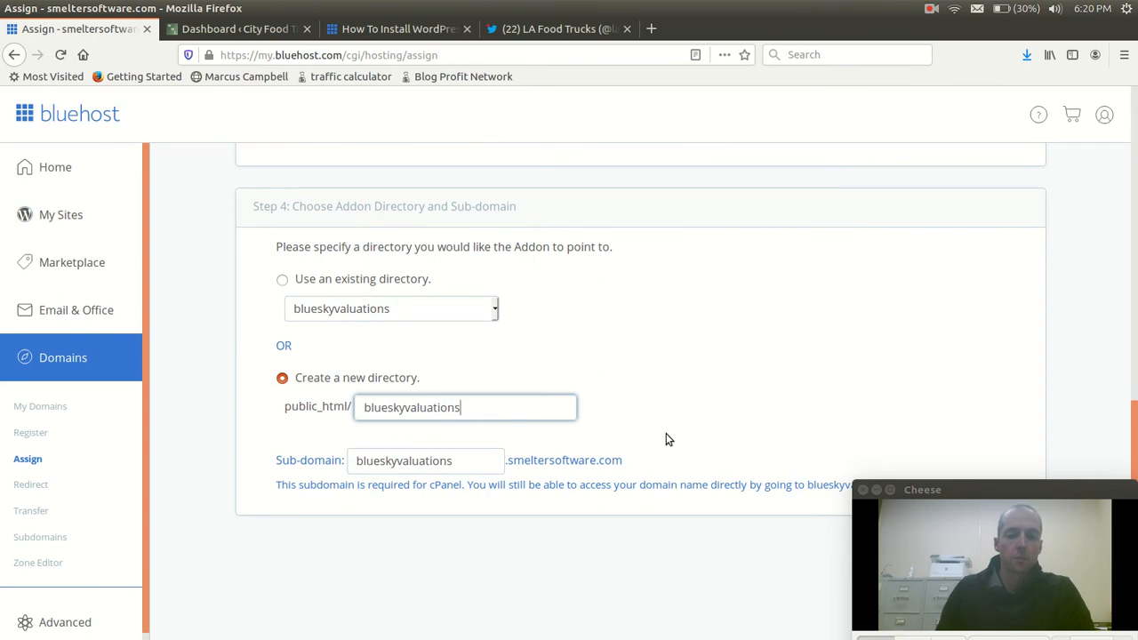
drag(961, 487, 623, 544)
click(967, 562)
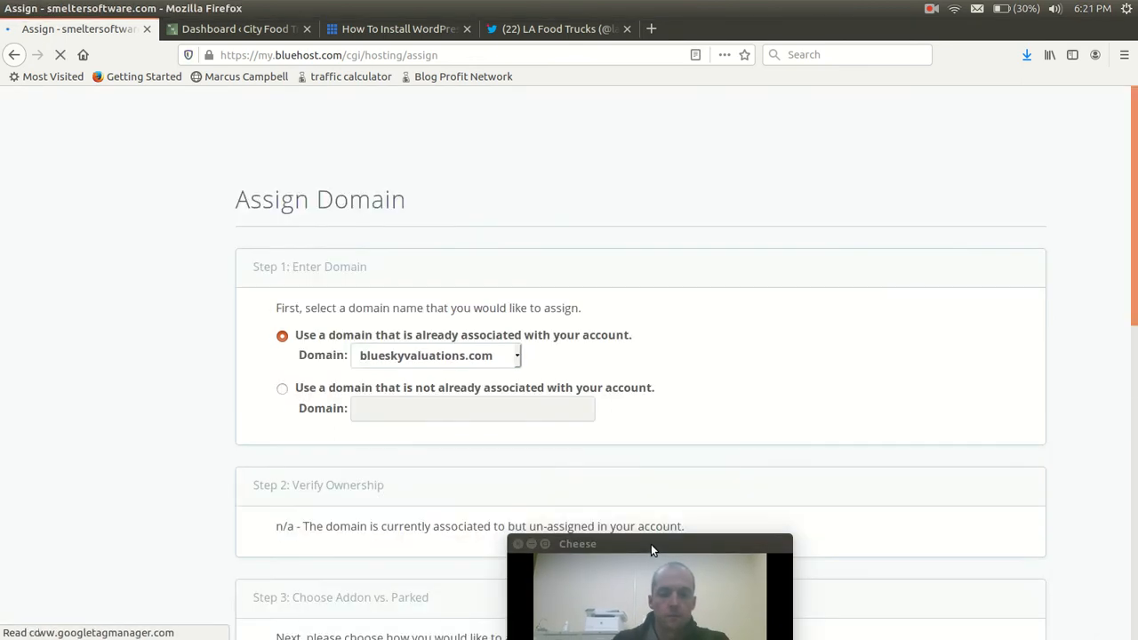
drag(651, 544, 979, 344)
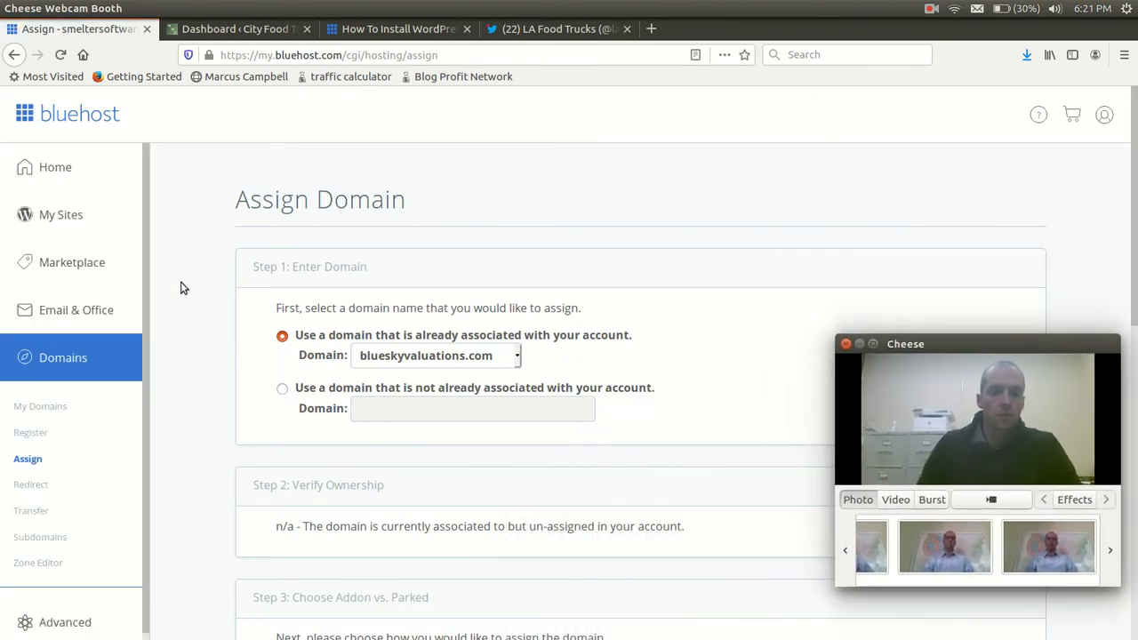
Return to the account's list of WordPress sites and look through the existing sites
click(58, 218)
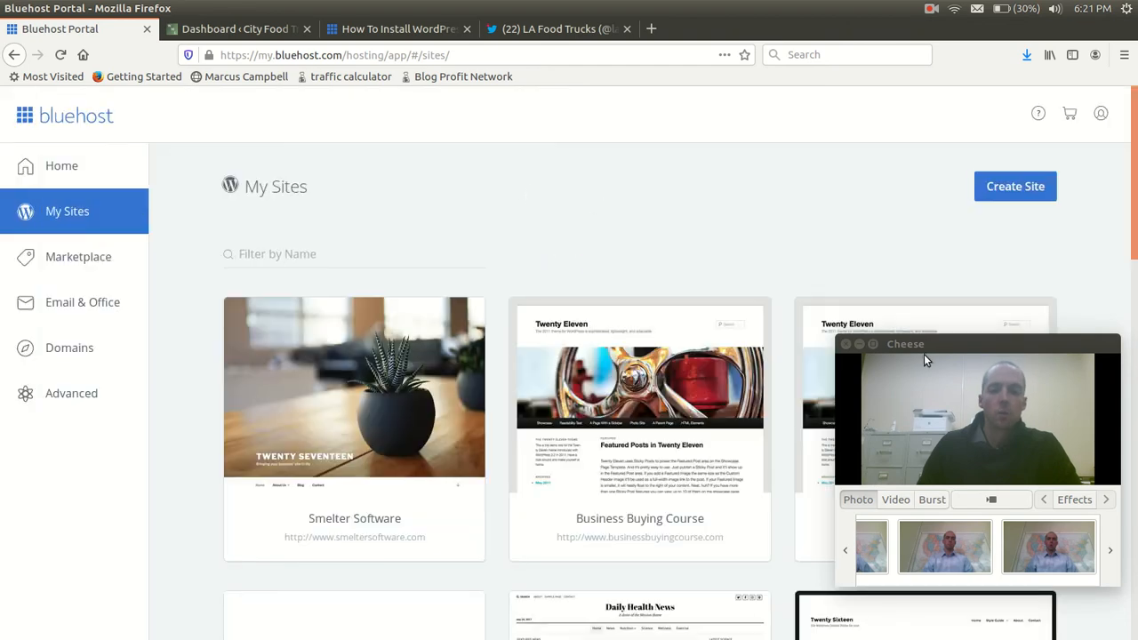
drag(922, 344, 937, 497)
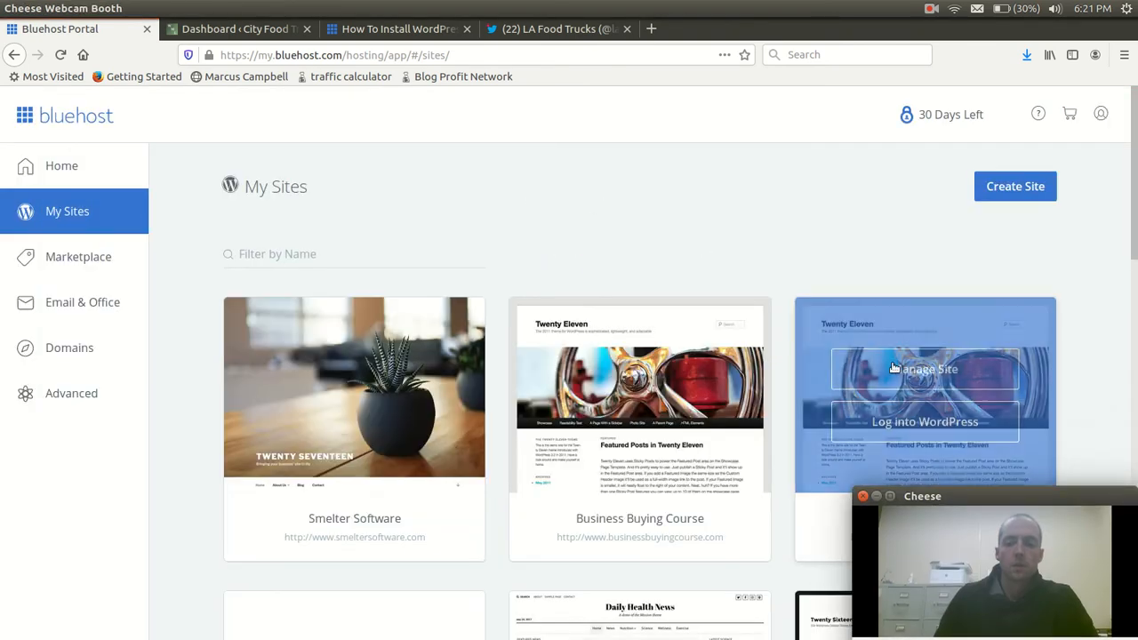
scroll(761, 289, down, 3)
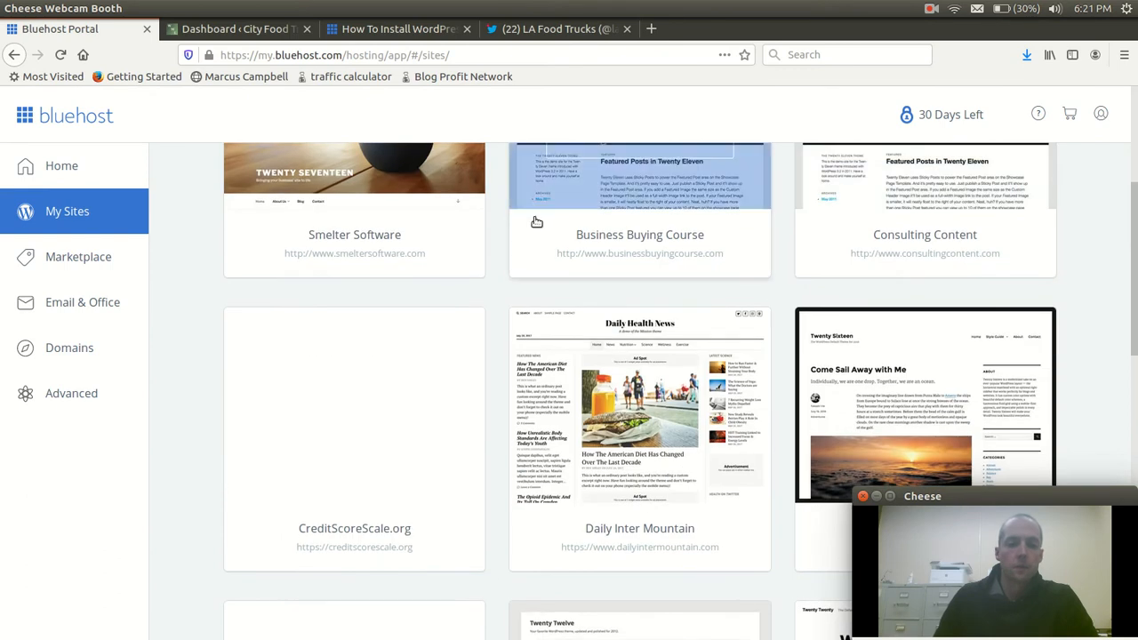
scroll(355, 338, up, 3)
scroll(380, 318, down, 3)
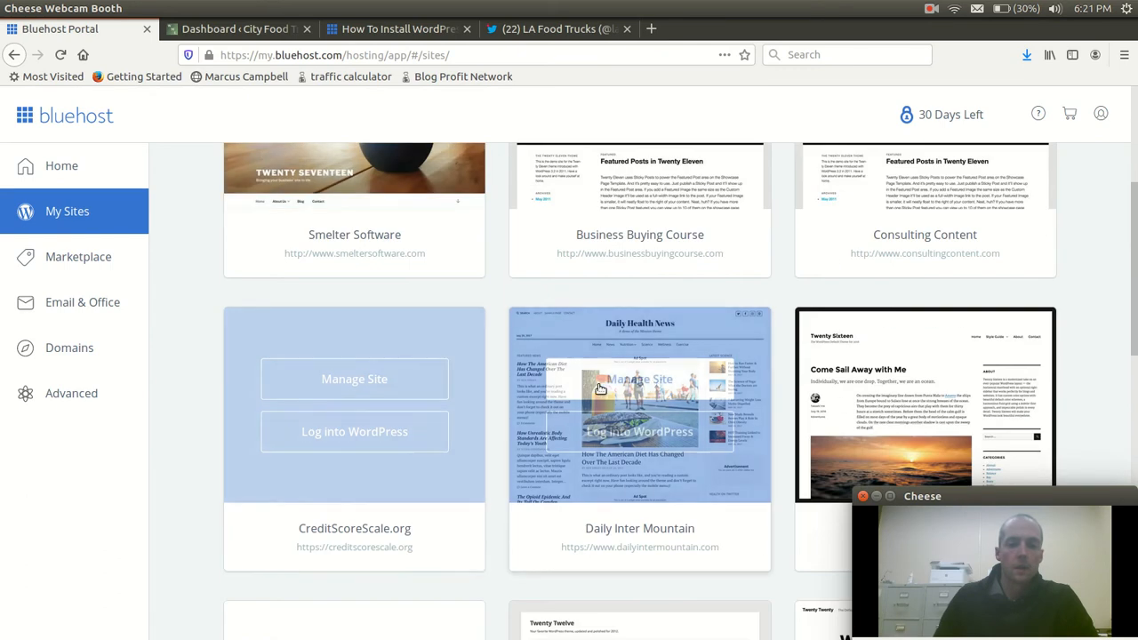
Open the management overview of the Daily Inter Mountain site, and return to the list of WordPress sites to look through it
scroll(619, 343, down, 1)
click(620, 343)
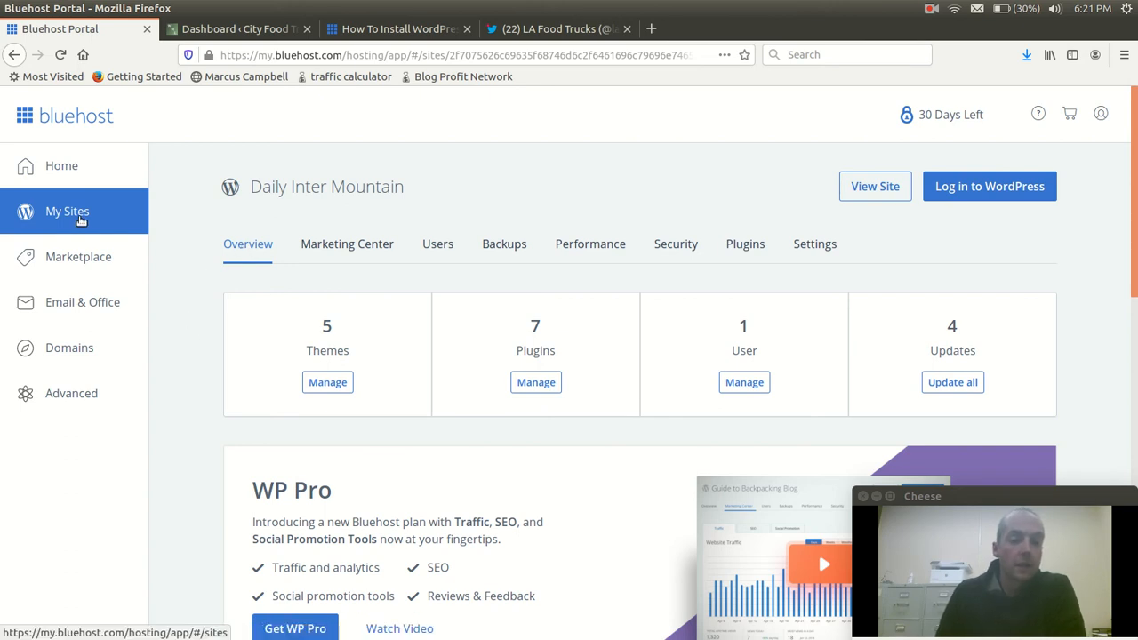
click(71, 216)
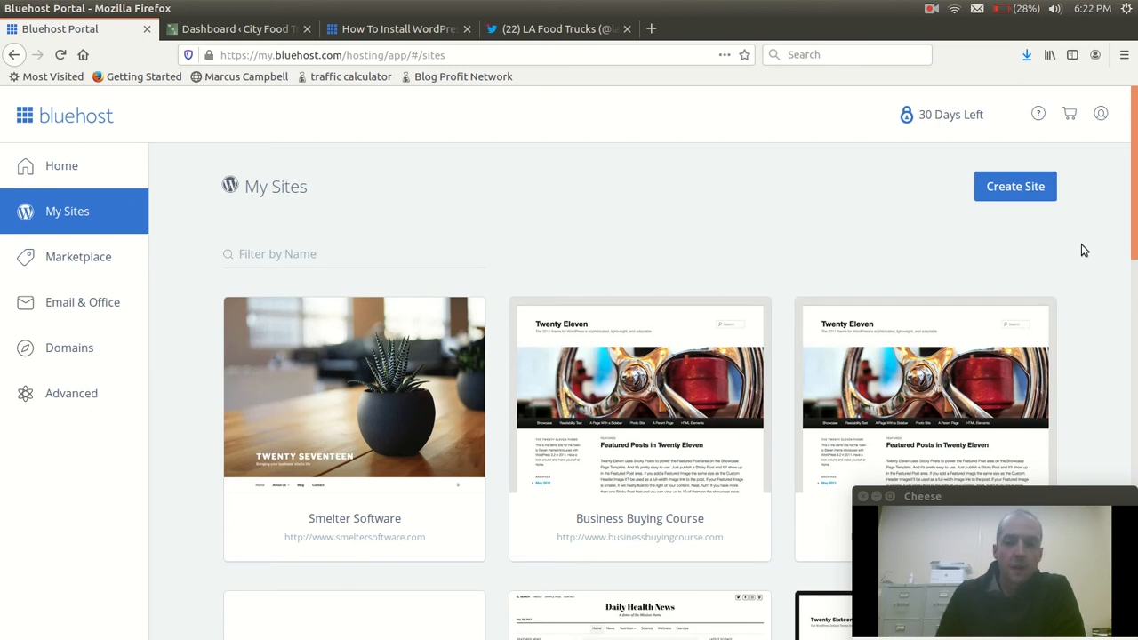
scroll(1114, 284, down, 5)
scroll(1111, 287, down, 10)
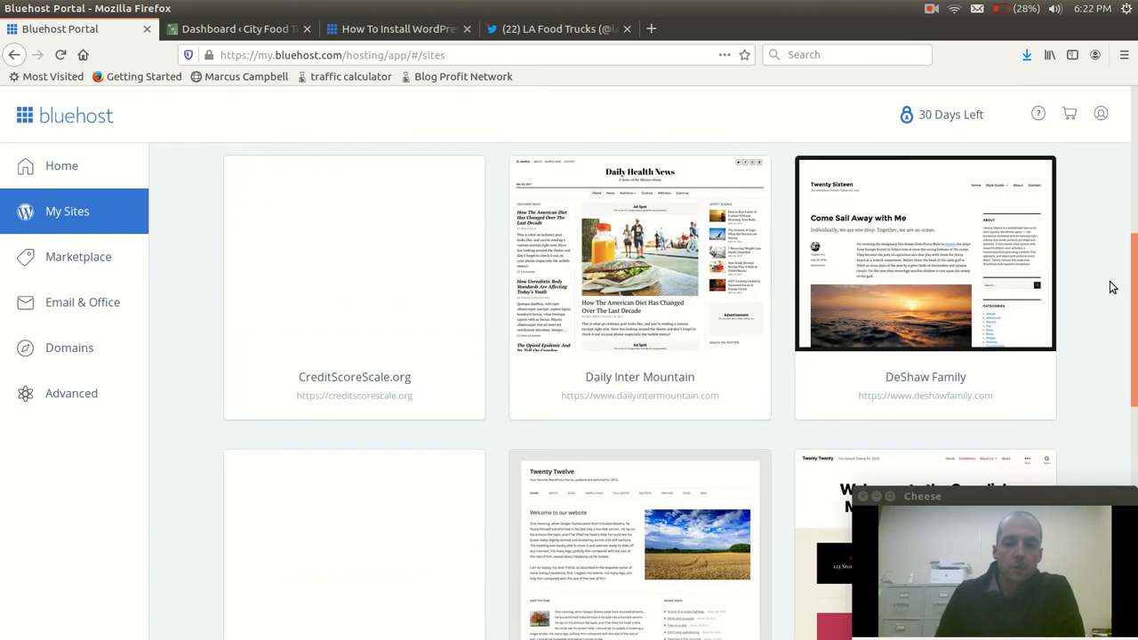
scroll(1118, 287, down, 7)
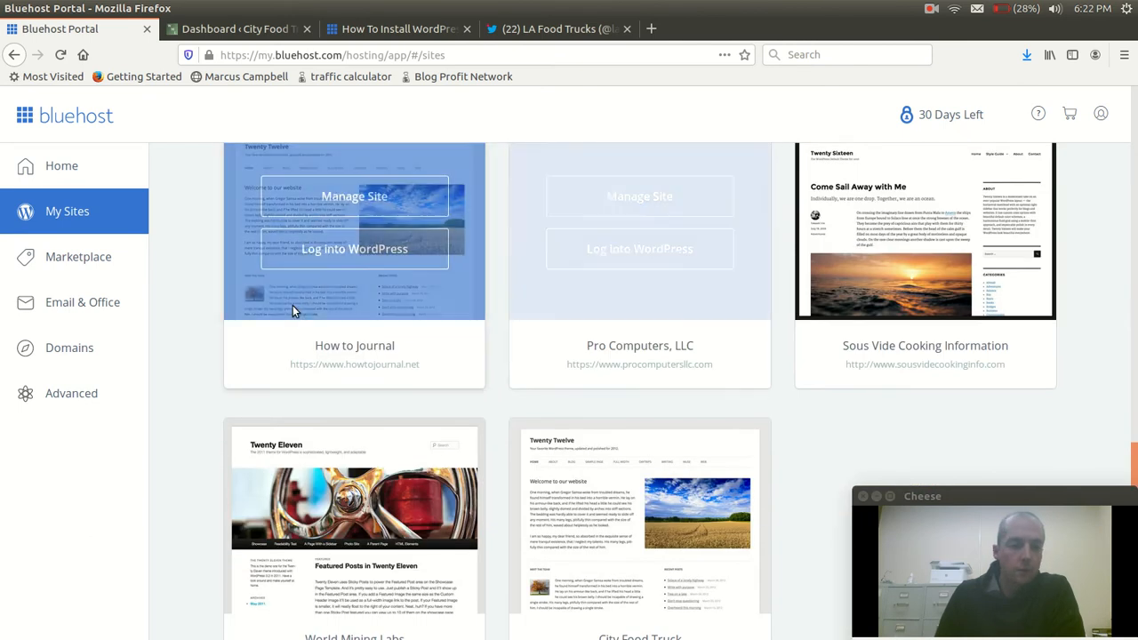
Review the list of domains on the account
click(64, 351)
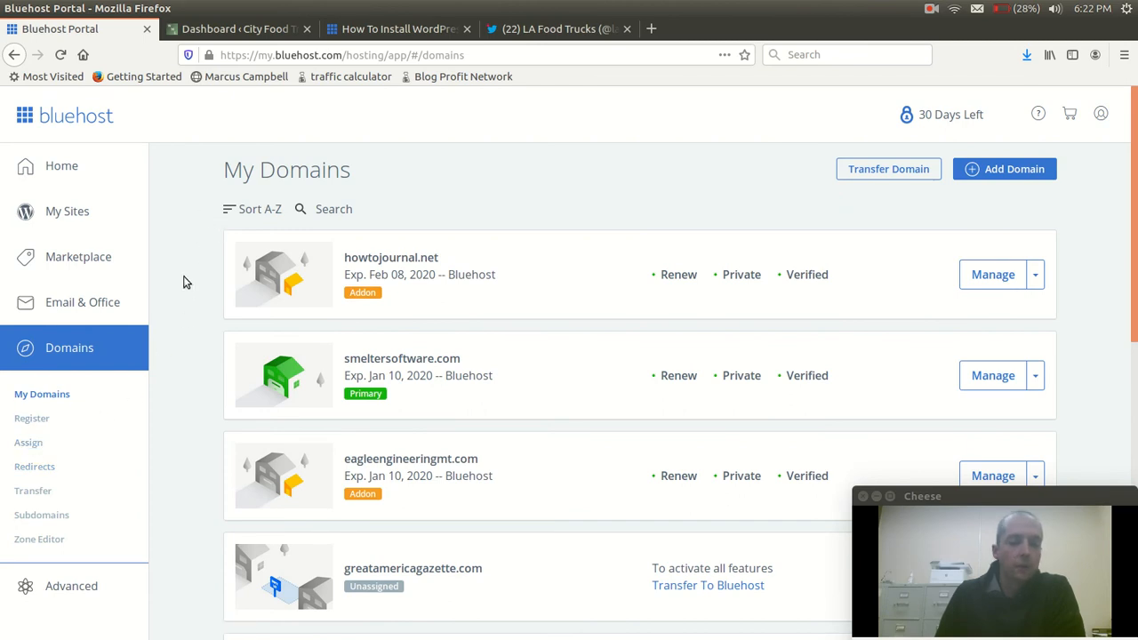
scroll(182, 288, down, 1)
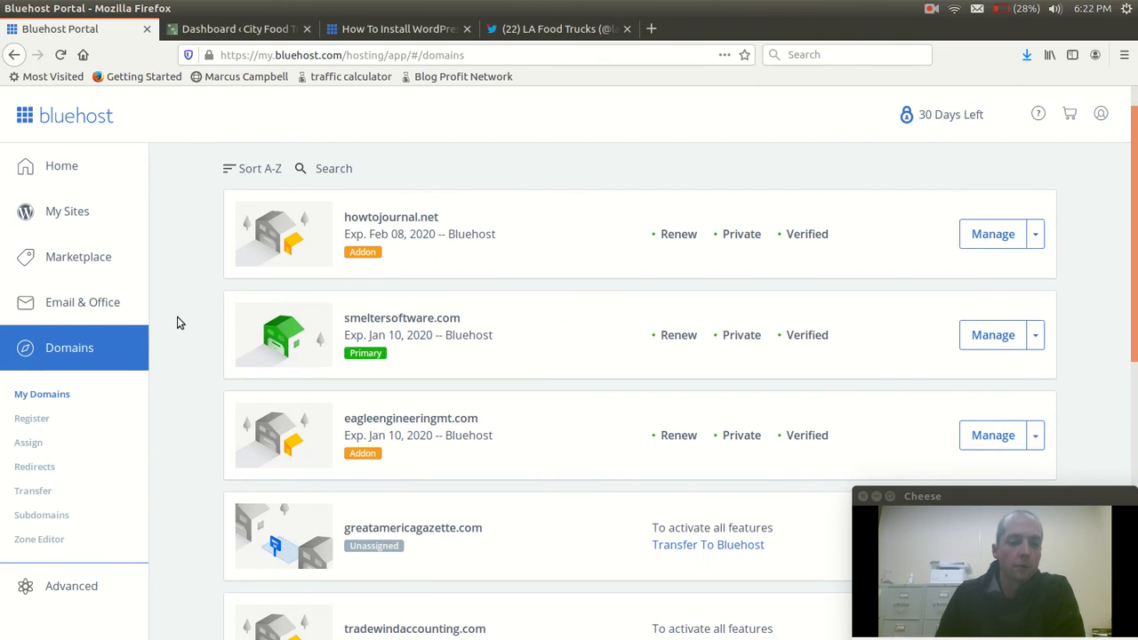
scroll(176, 316, up, 1)
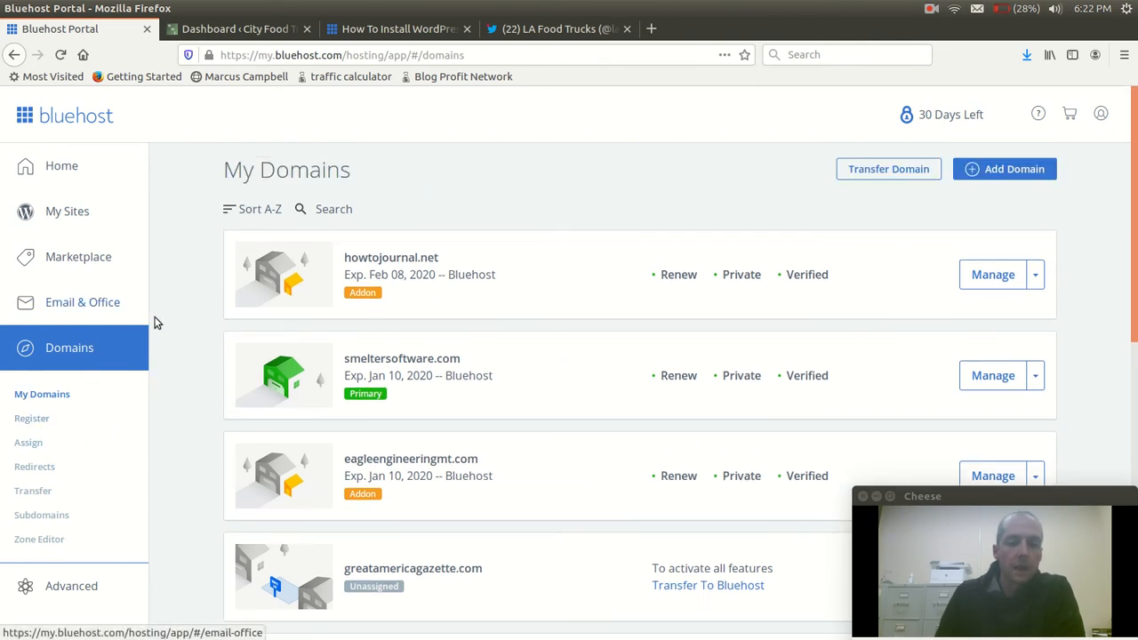
Return to the list of WordPress sites and log into WordPress for the City Food Truck site
click(58, 211)
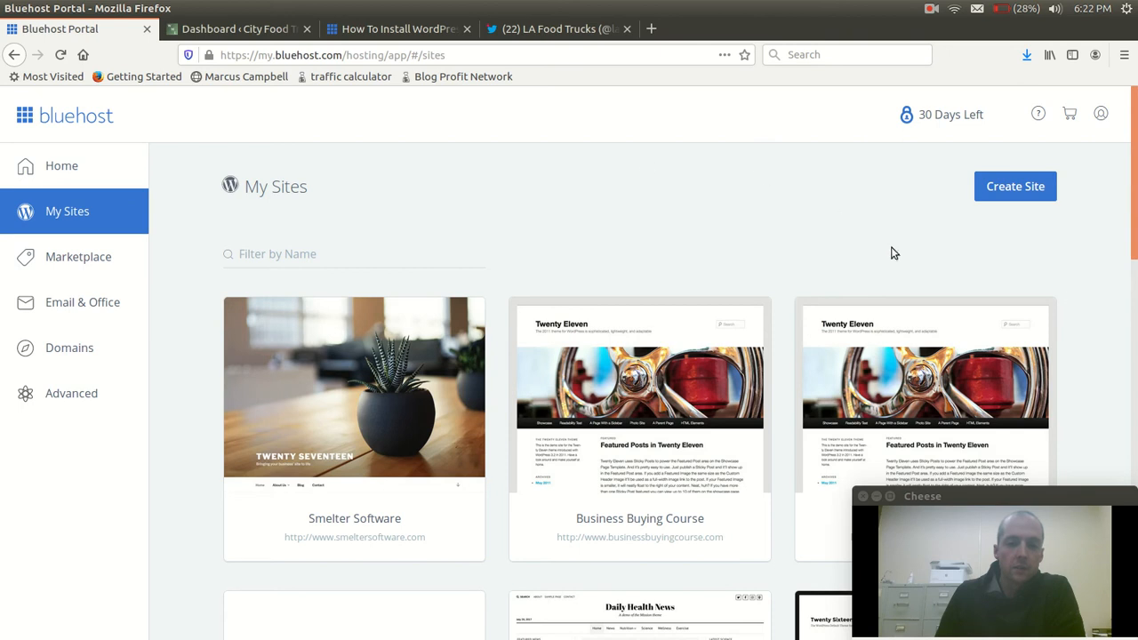
scroll(1073, 282, down, 2)
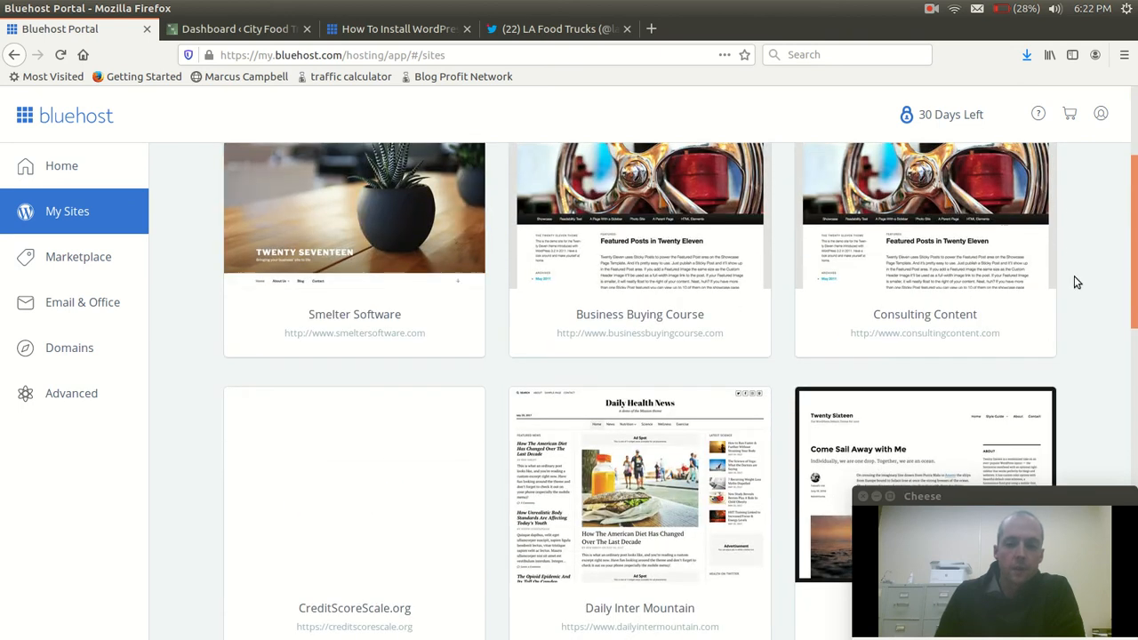
scroll(1077, 283, down, 3)
scroll(1080, 283, down, 12)
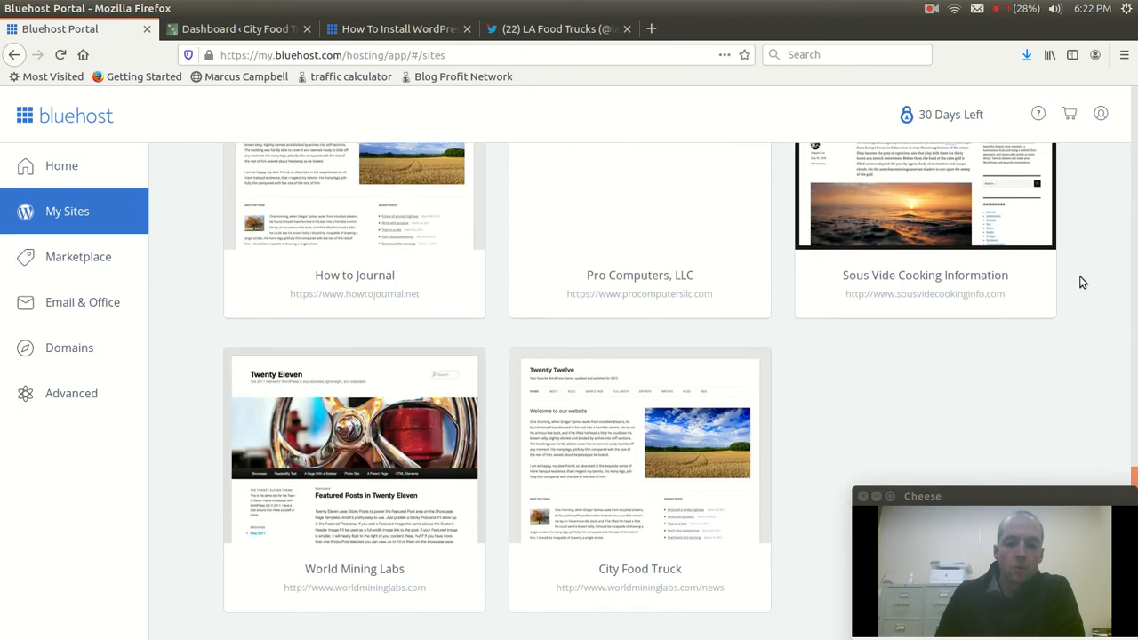
mouse_move(706, 407)
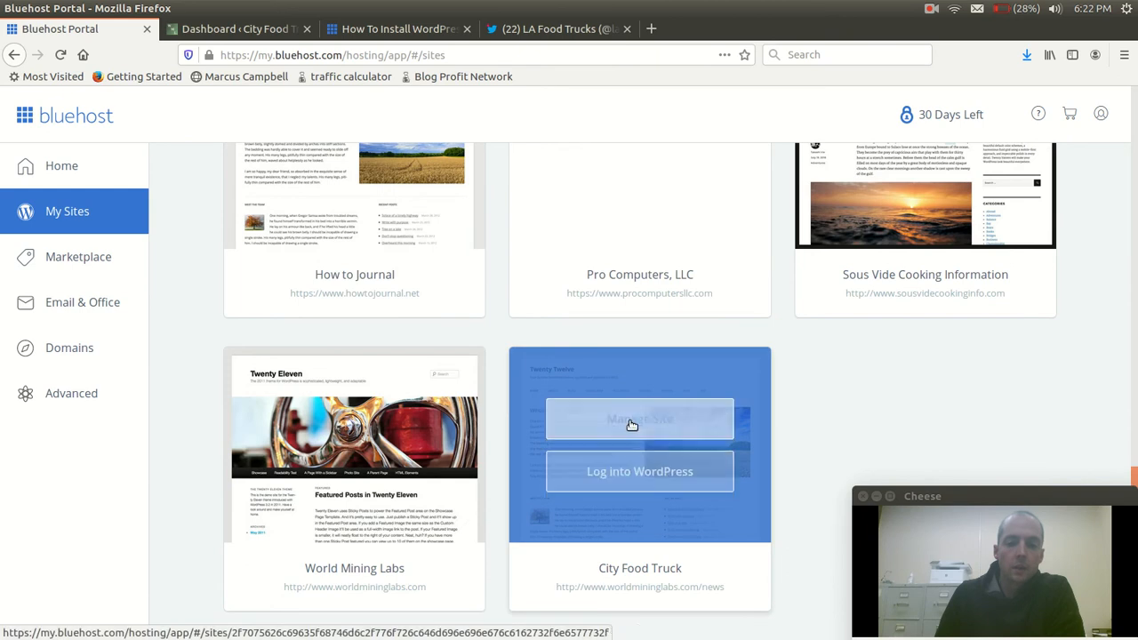
click(711, 407)
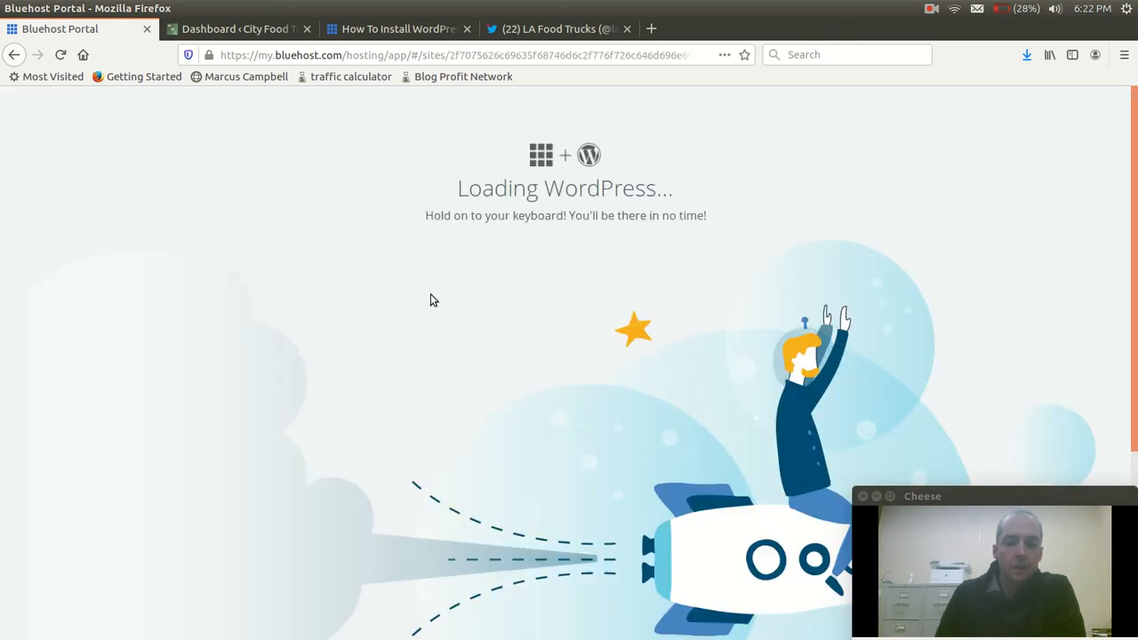
click(650, 28)
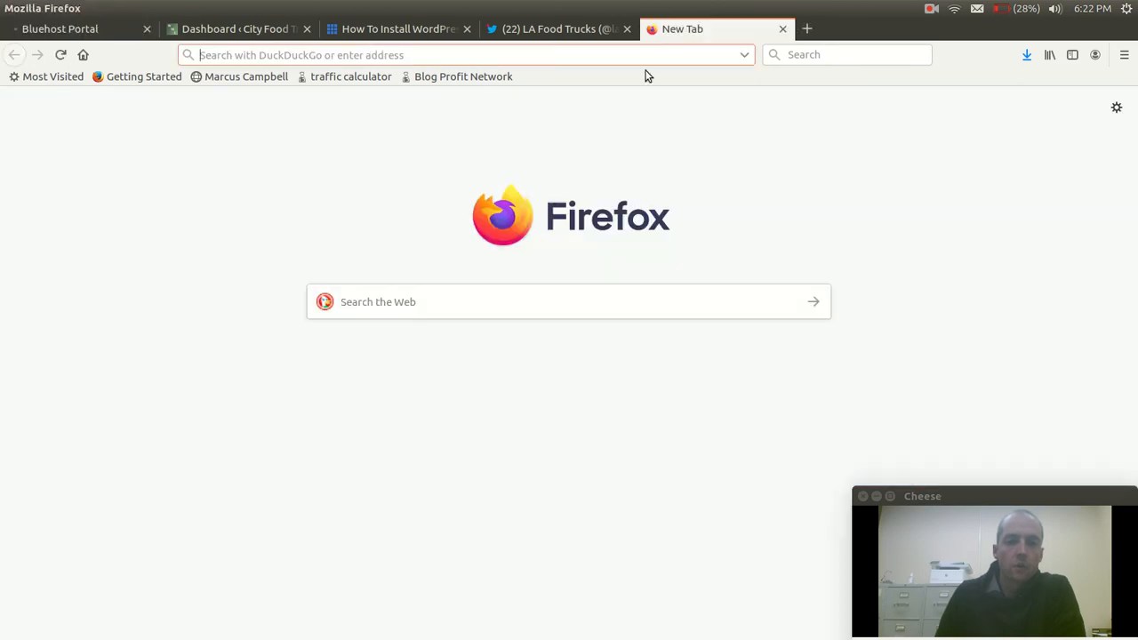
text(ww)
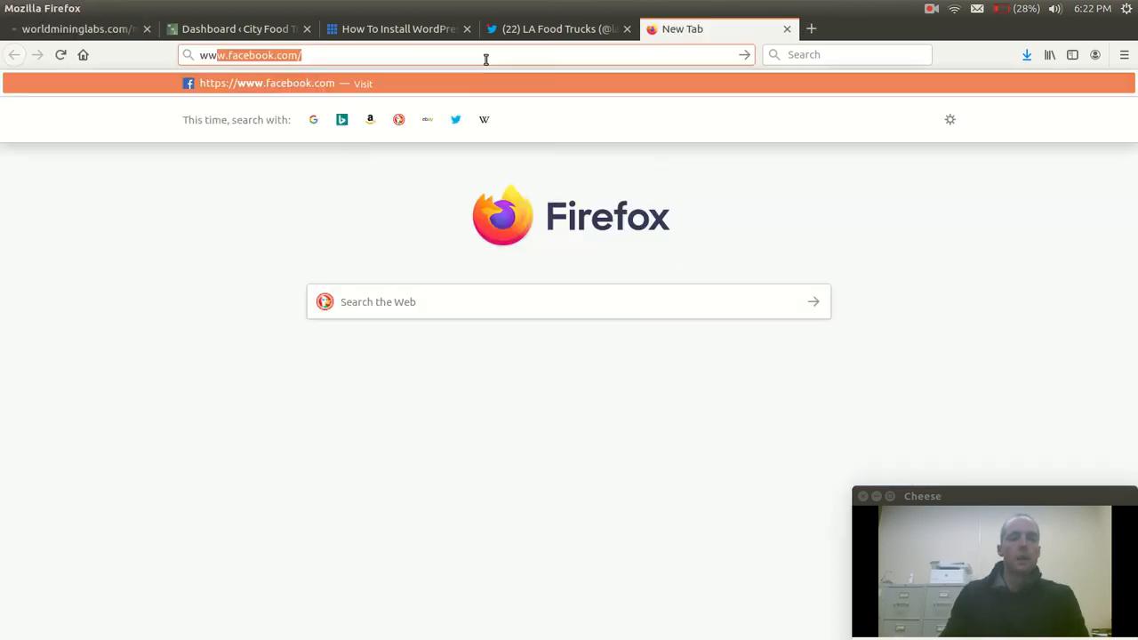
text(w.world)
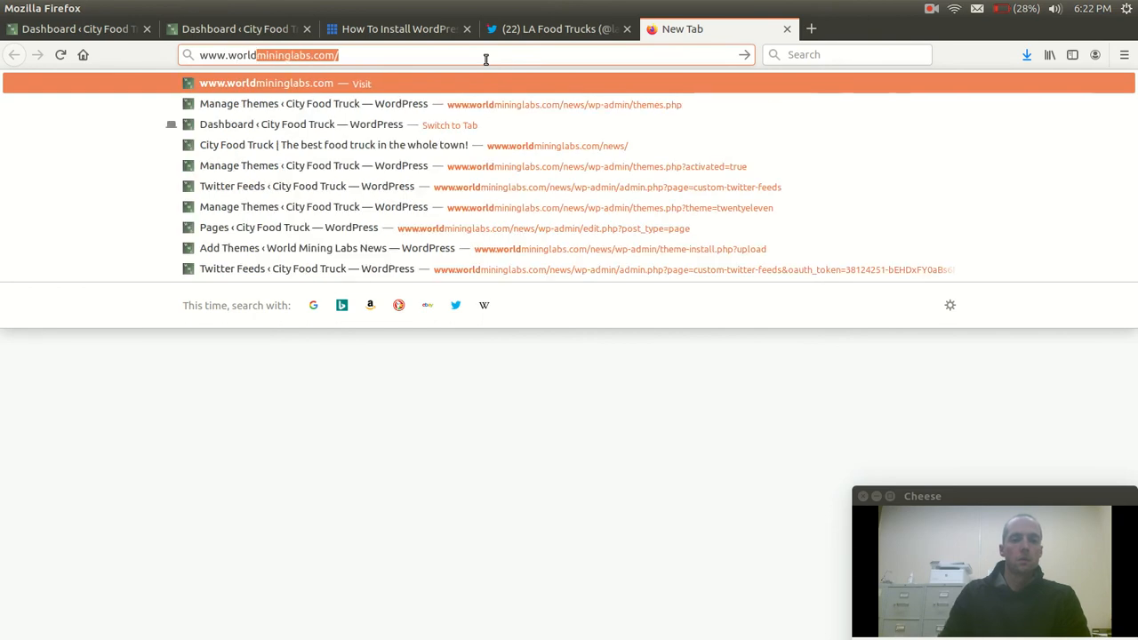
key(Right)
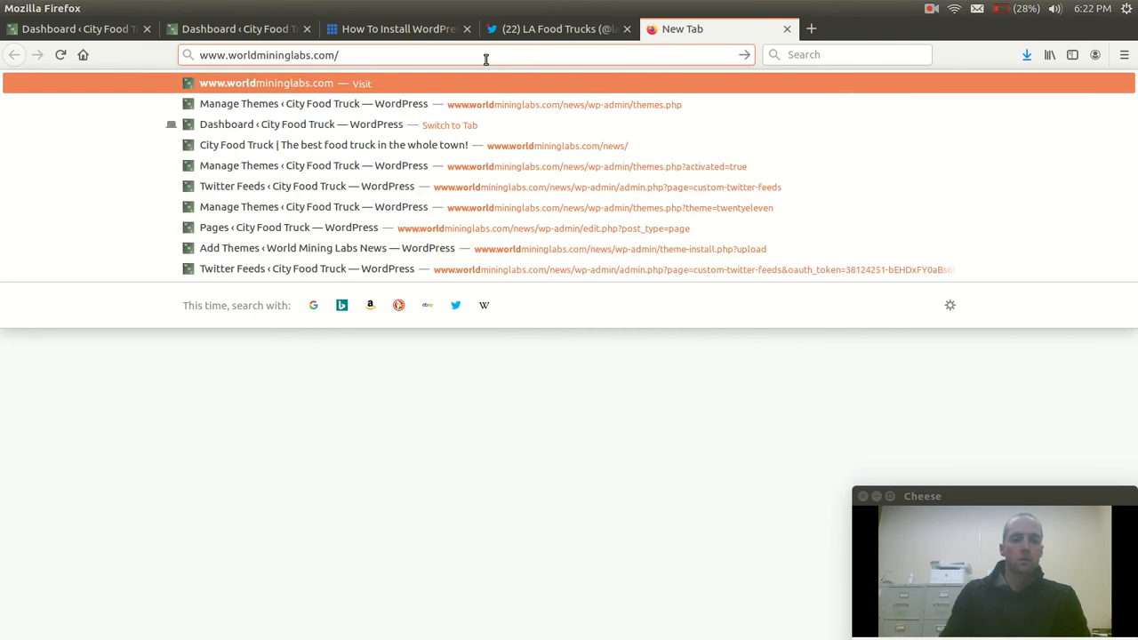
text(wp-admin/)
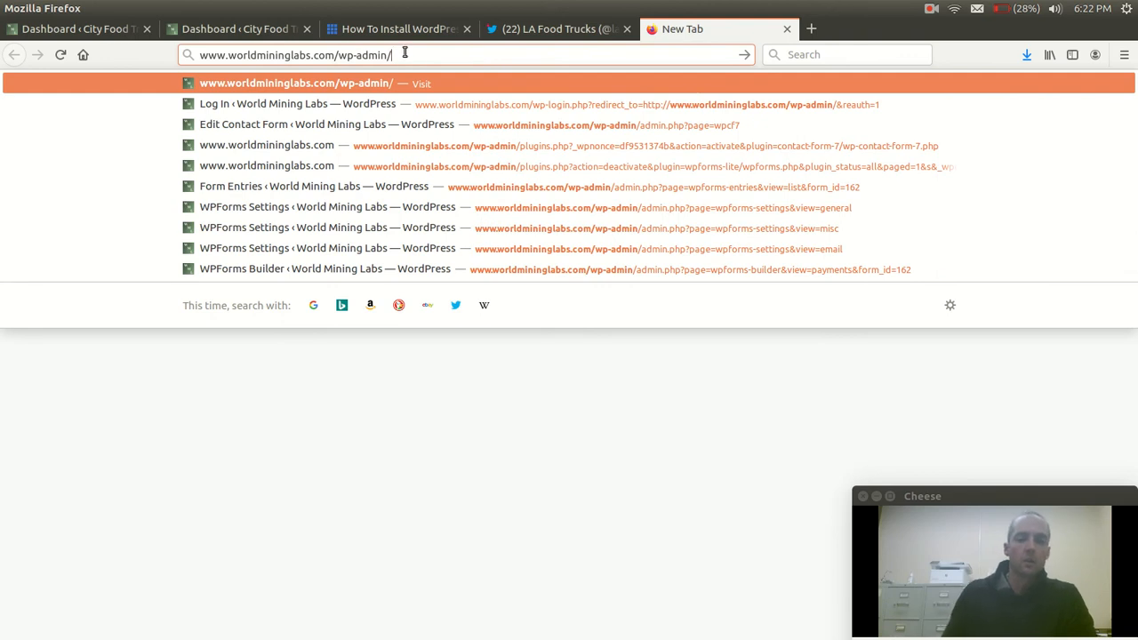
key(Return)
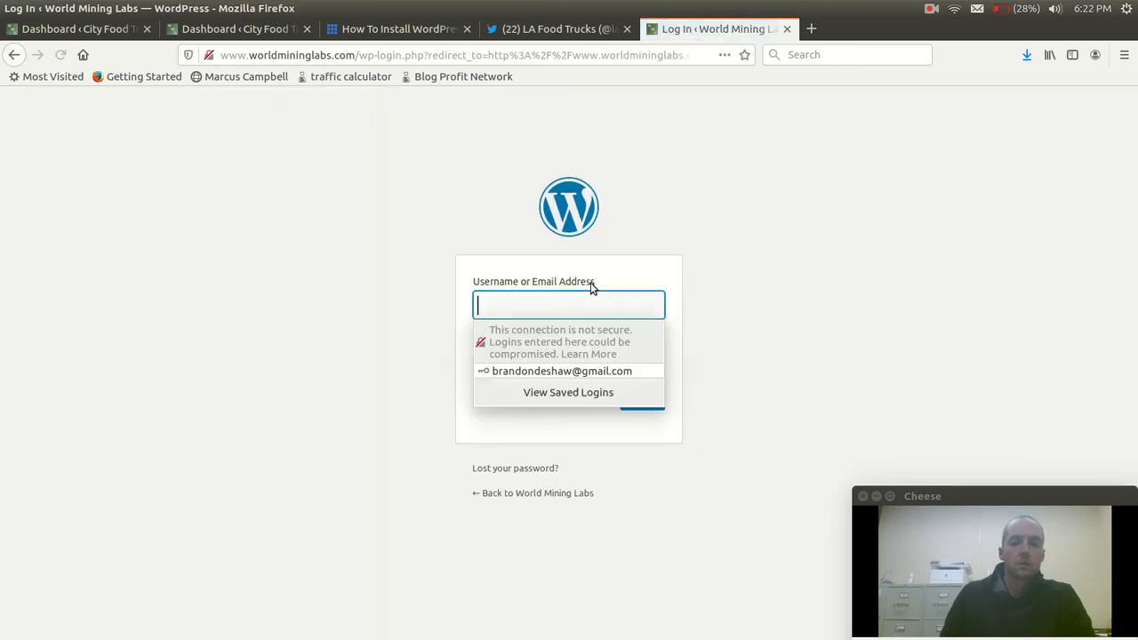
Inspect the username and password fields of the World Mining Labs login form, and close its tab without signing in
click(807, 280)
click(572, 302)
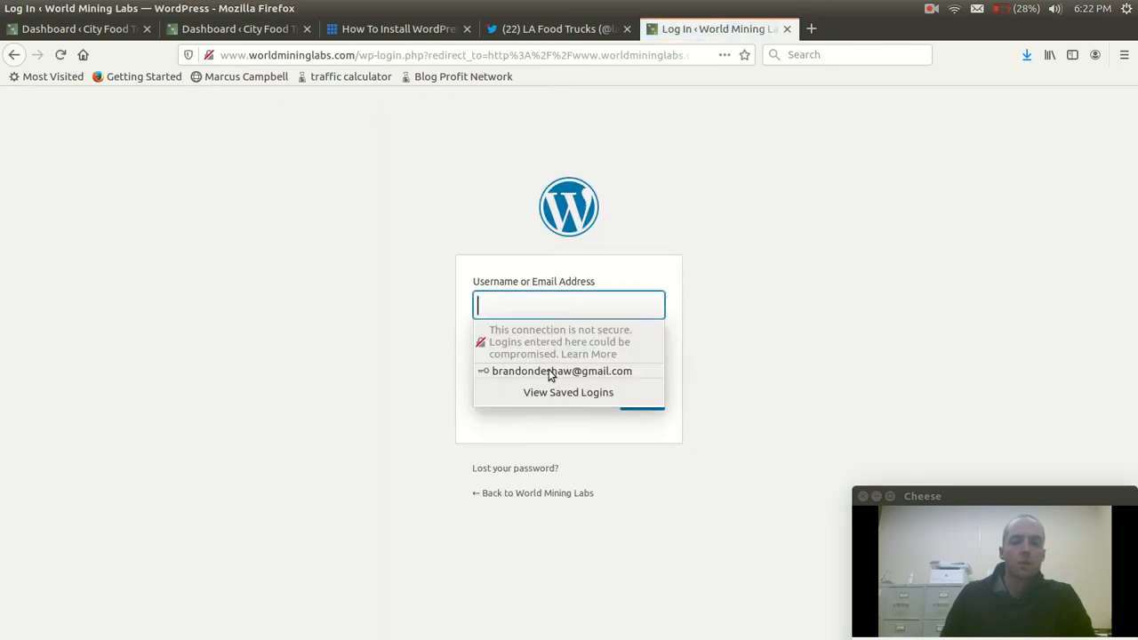
click(526, 360)
click(871, 269)
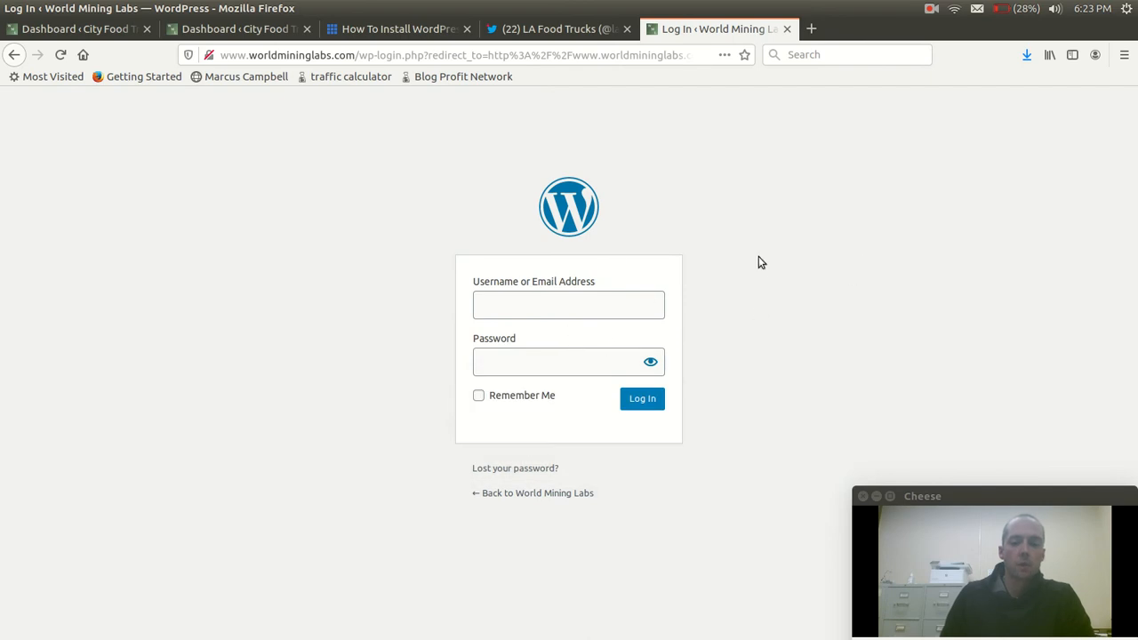
click(787, 29)
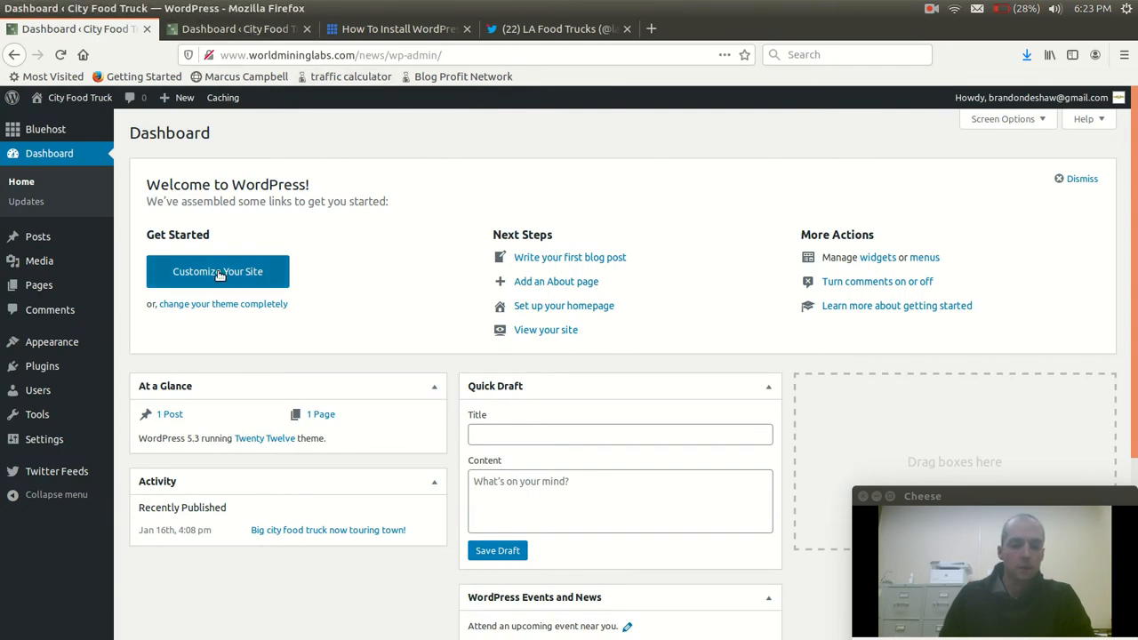
Switch to food truck business website.pdf to review its five steps, highlight the /Food-Truck-Website part of the address, and return to the browser
mouse_move(2, 520)
click(15, 557)
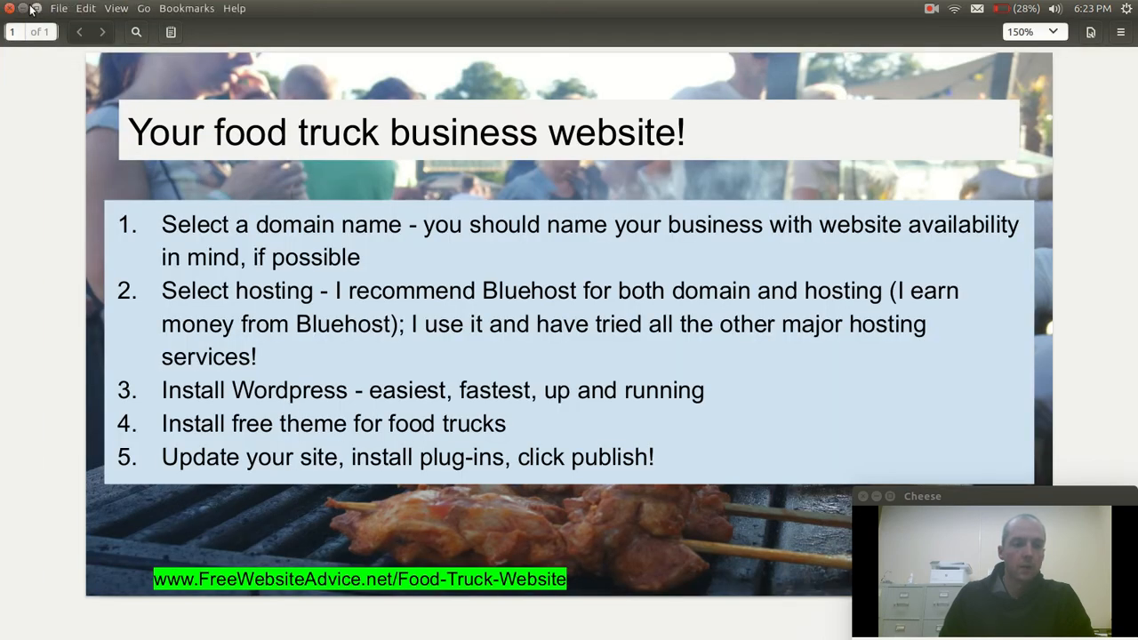
click(24, 9)
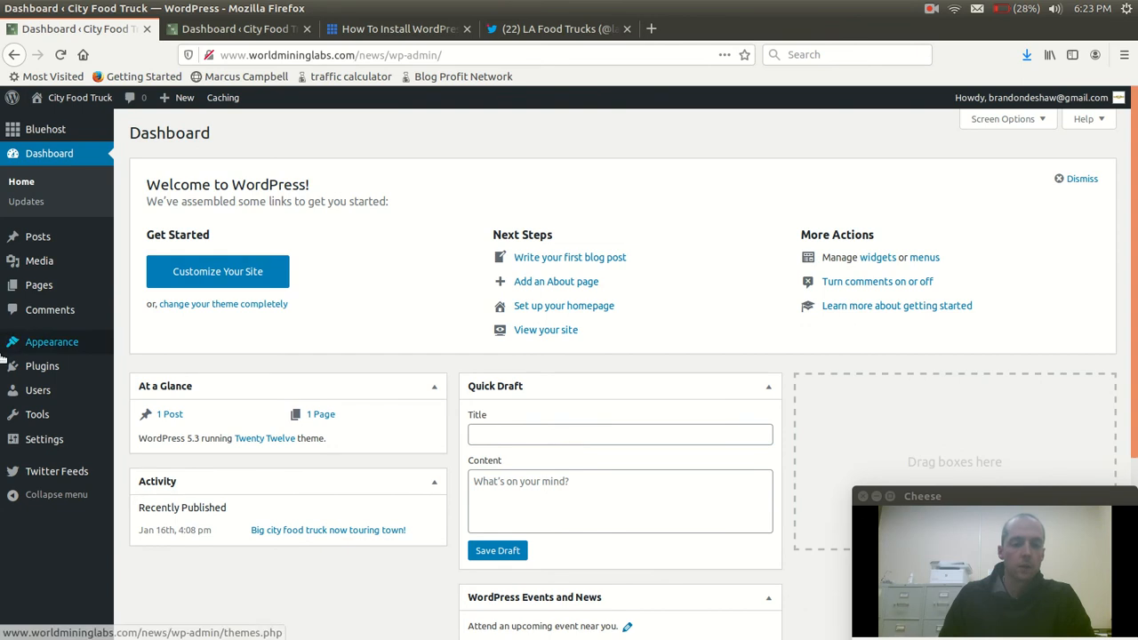
mouse_move(3, 533)
click(18, 557)
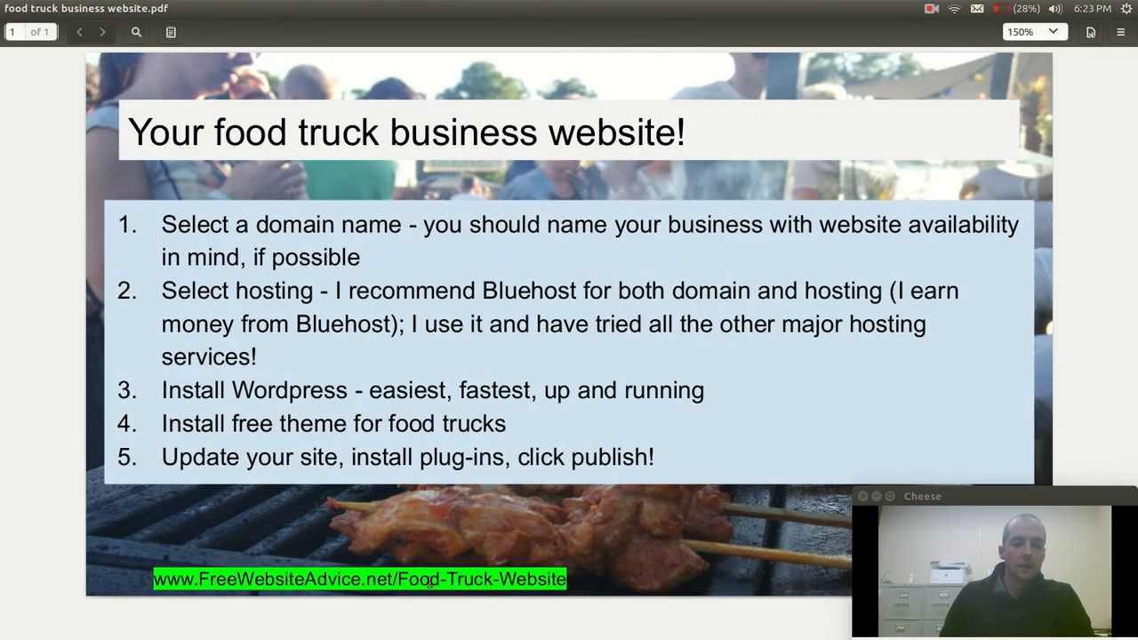
drag(394, 579, 575, 588)
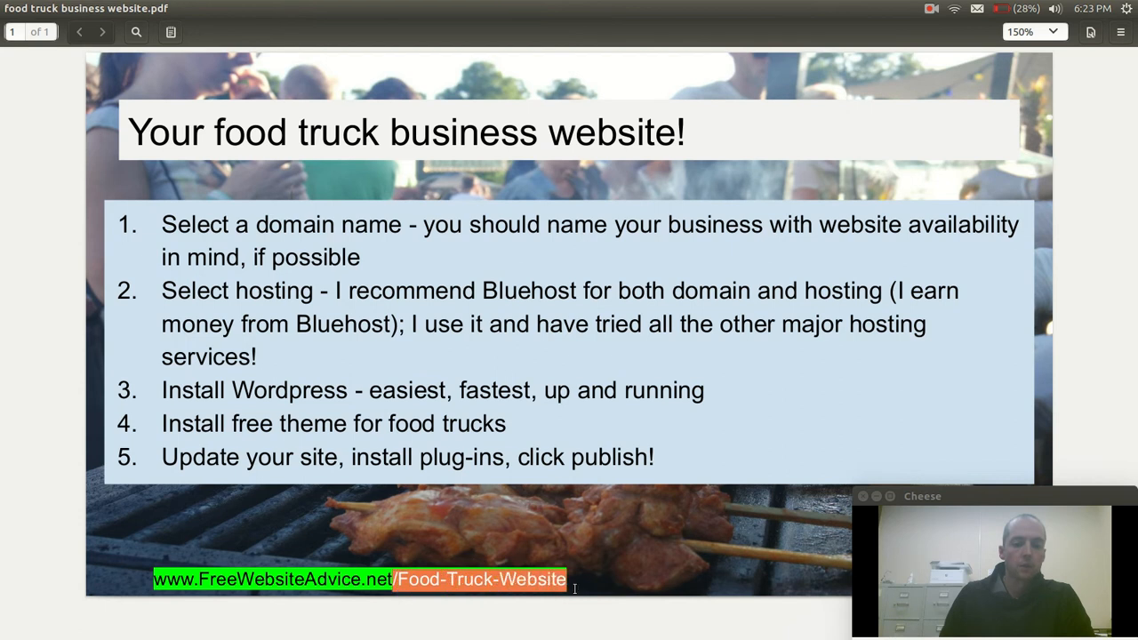
click(469, 582)
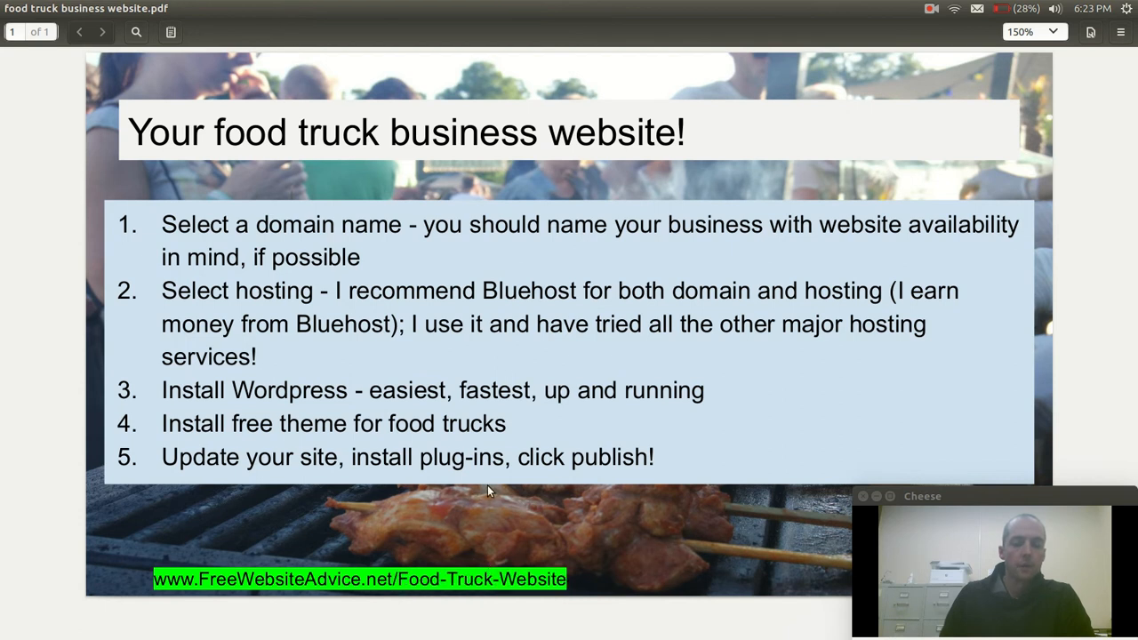
mouse_move(28, 9)
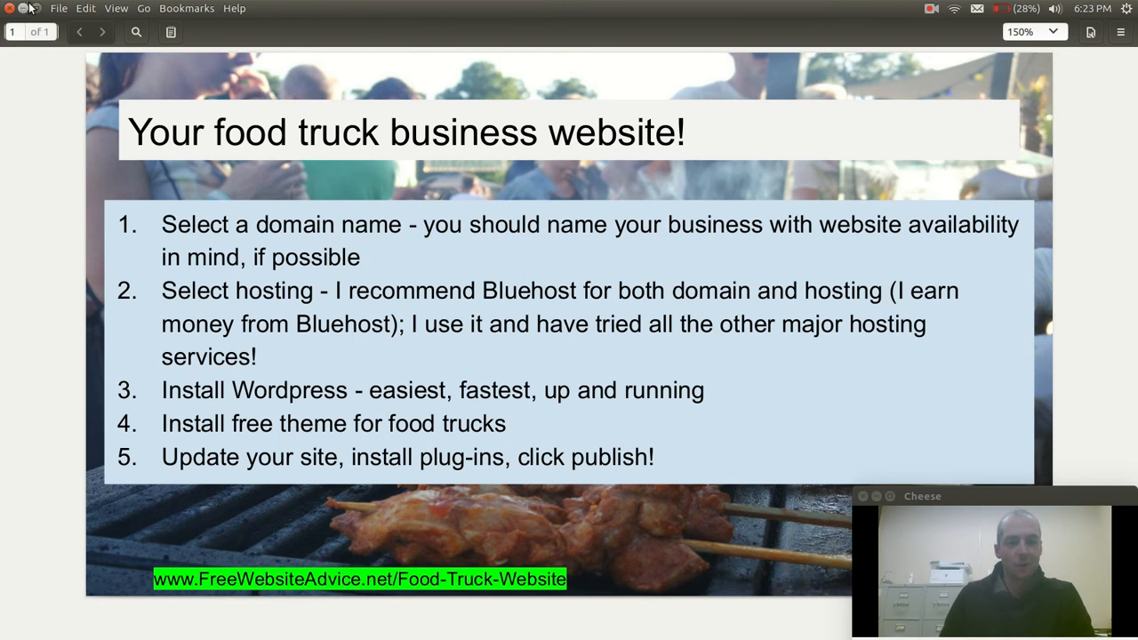
click(23, 9)
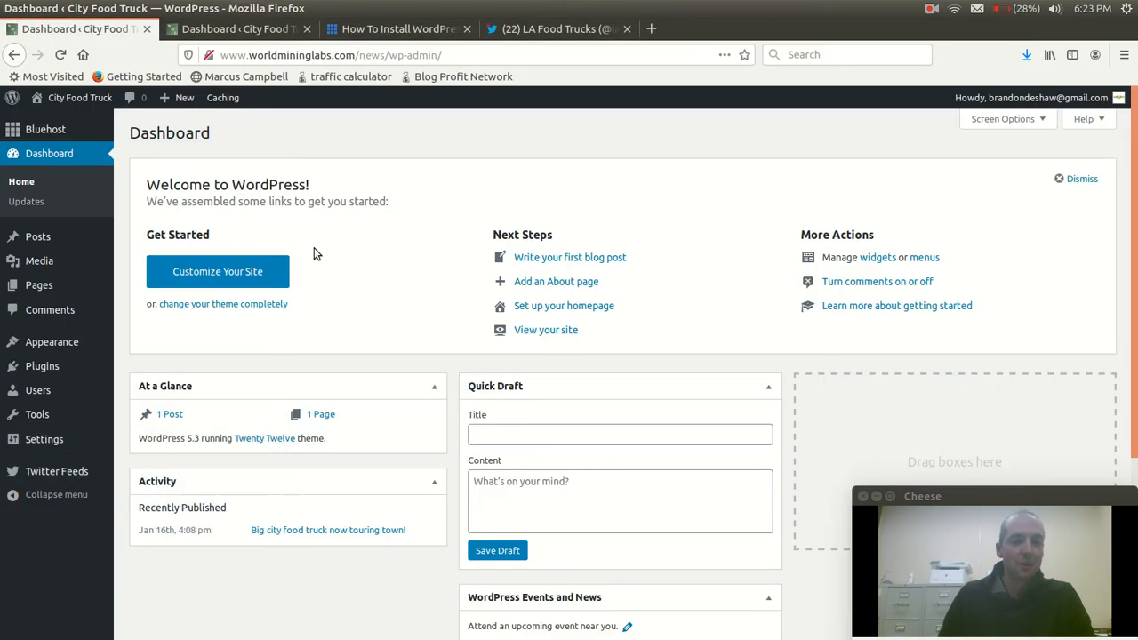
Open the theme management page of the City Food Truck site
mouse_move(53, 342)
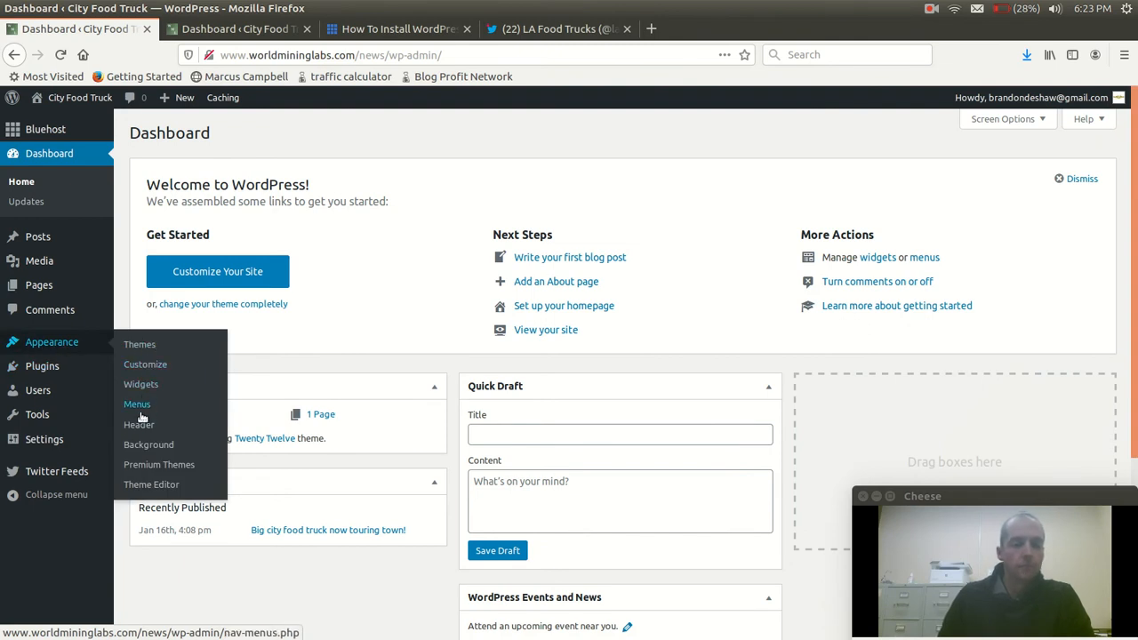
click(136, 346)
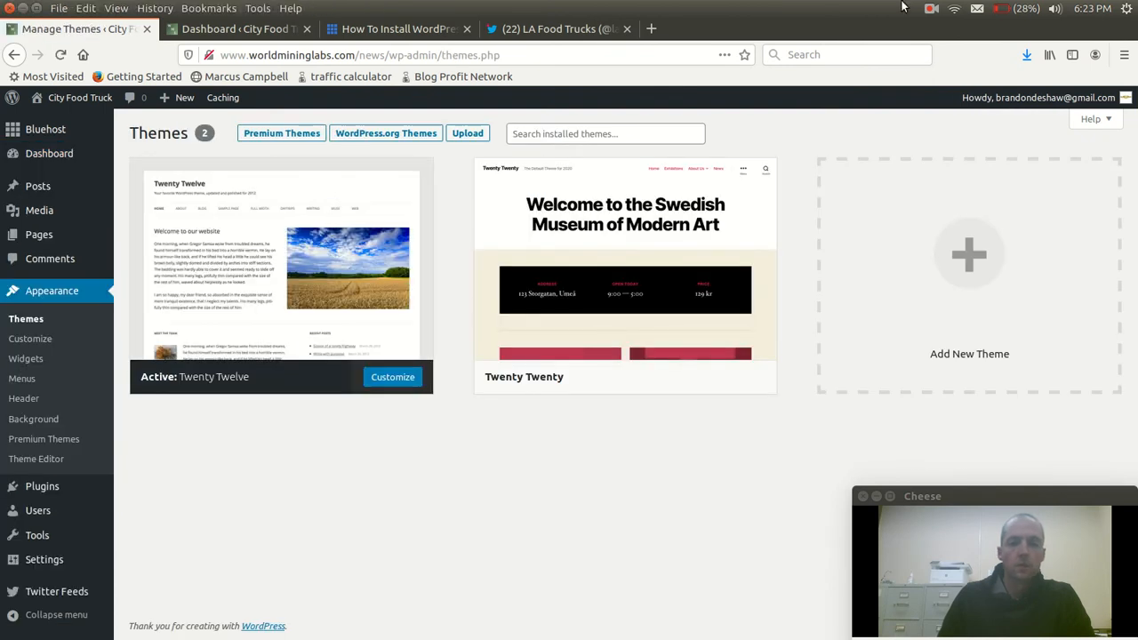
click(931, 9)
click(931, 9)
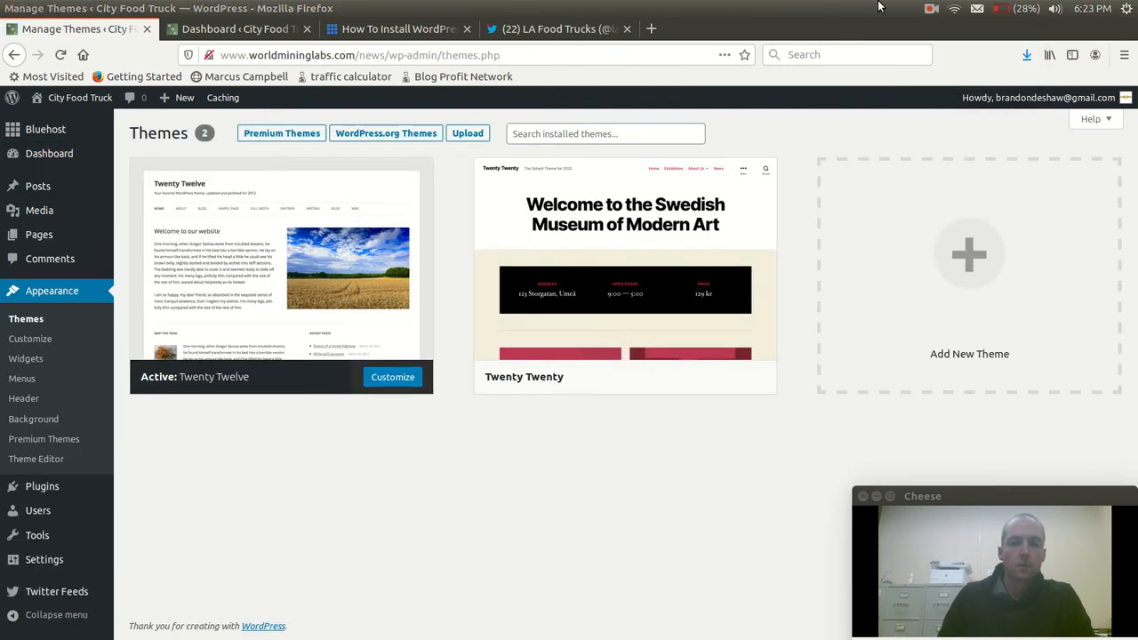
click(933, 10)
click(956, 46)
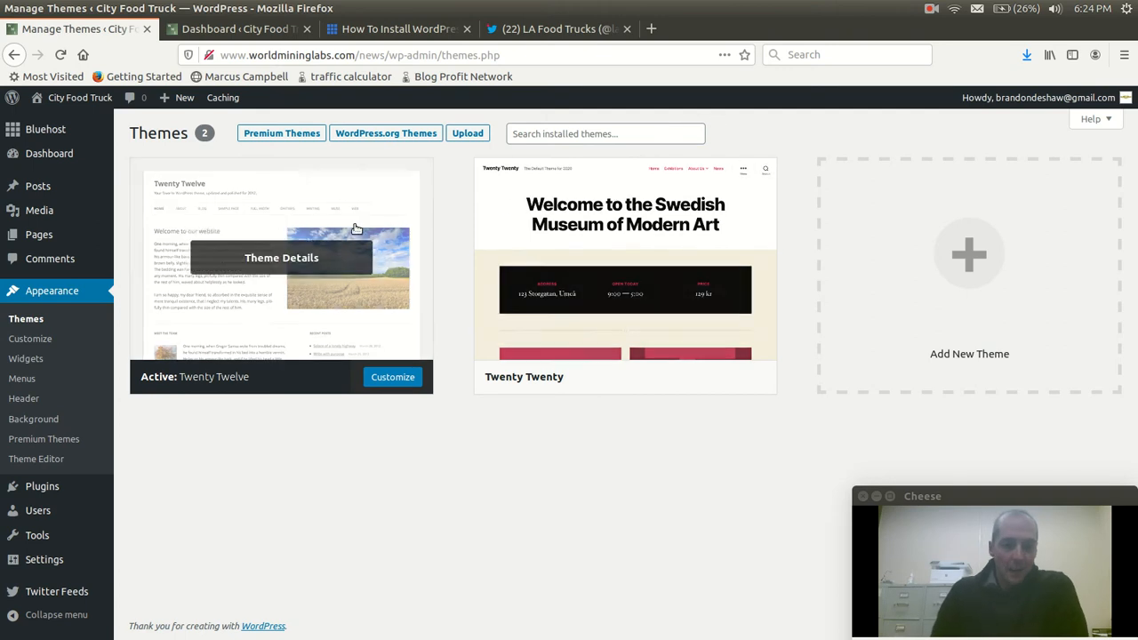
Return to the WordPress dashboard of the City Food Truck site
mouse_move(55, 100)
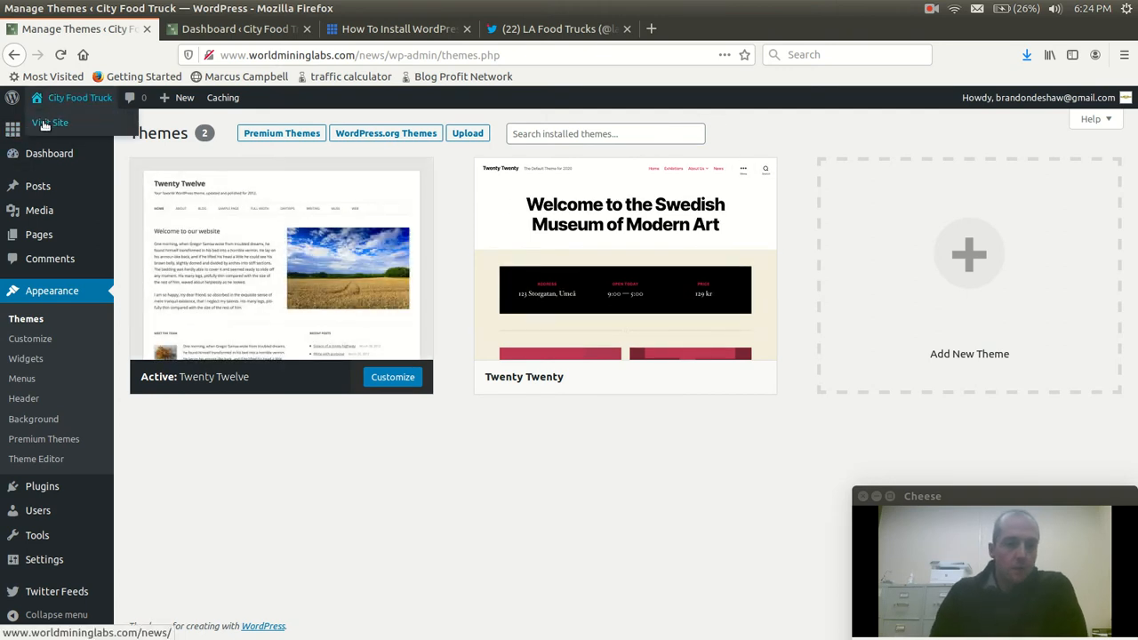
click(40, 154)
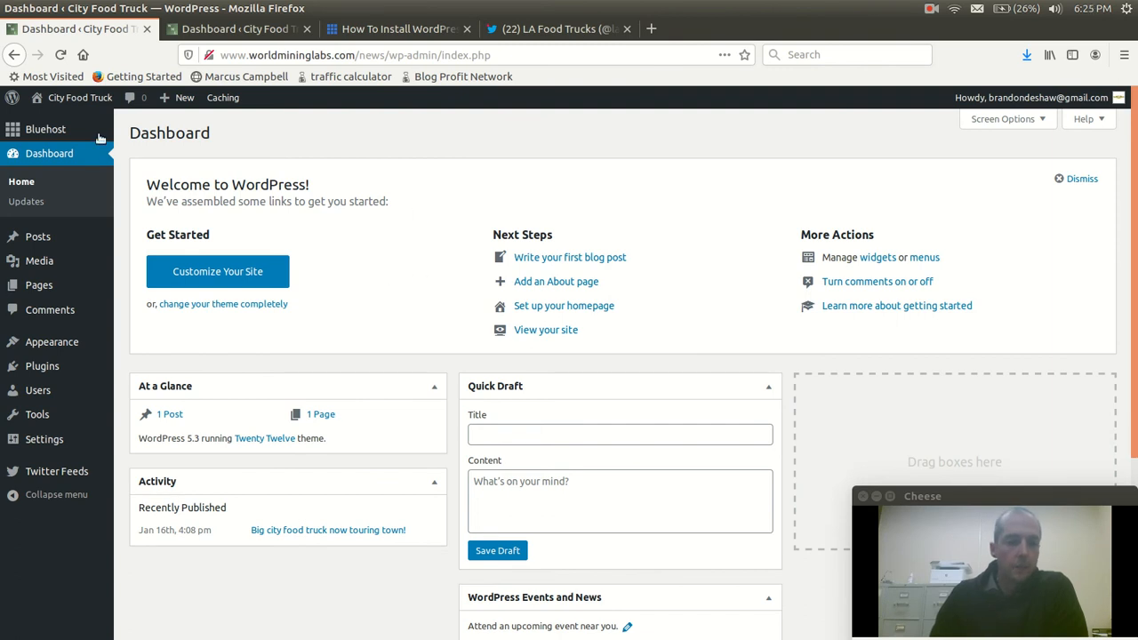
mouse_move(81, 100)
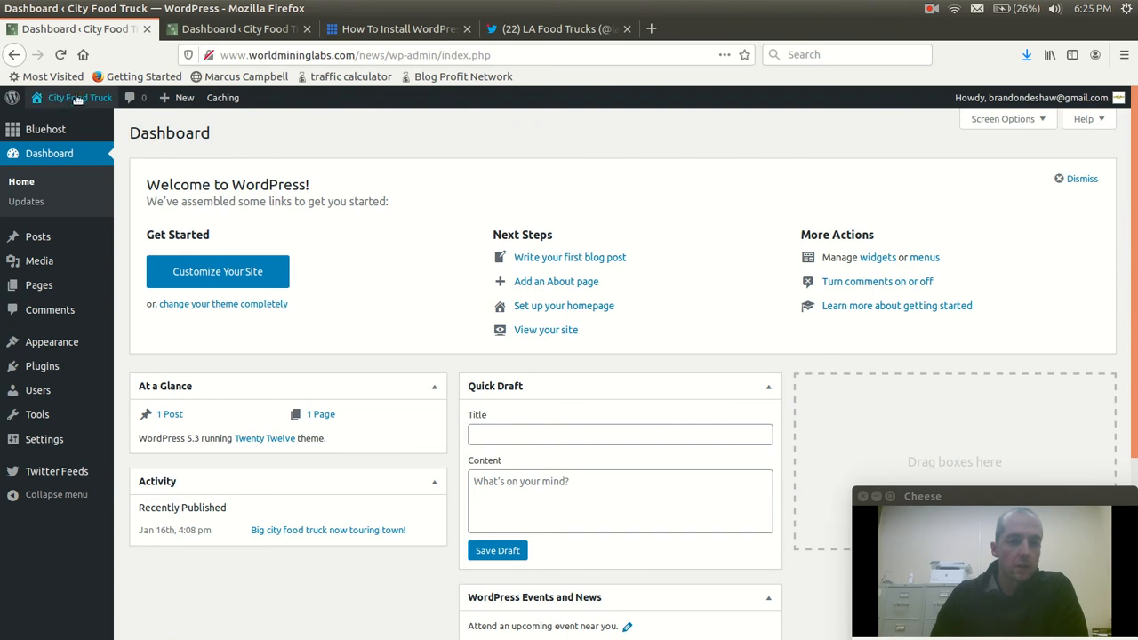
Look over the City Food Truck homepage with its post and Twitter sidebar, and return to the WordPress dashboard
click(56, 122)
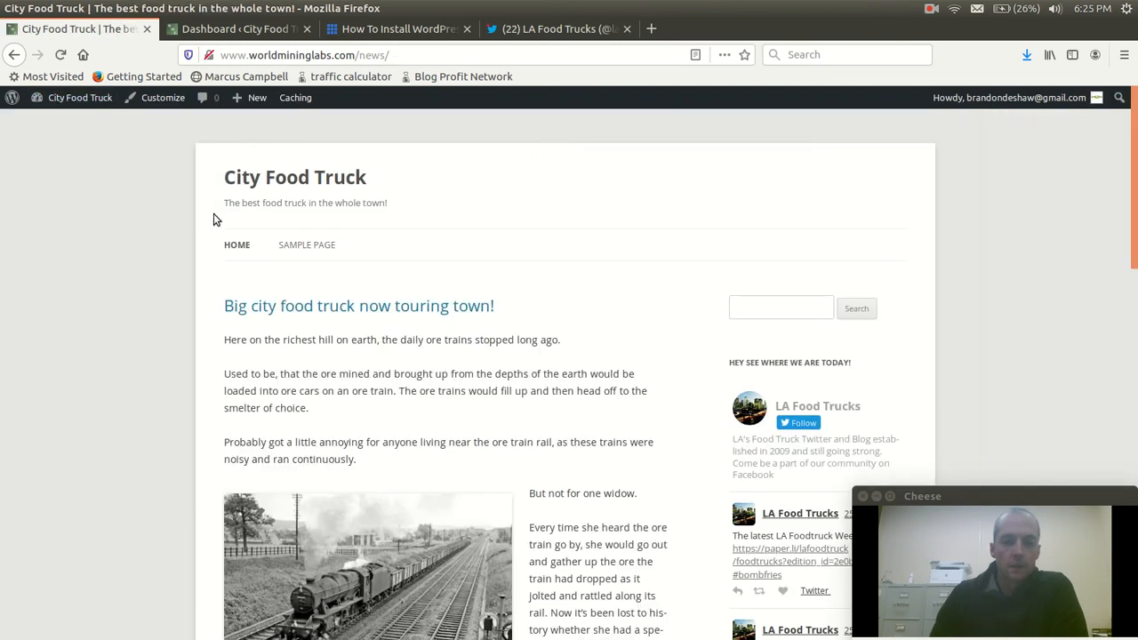
scroll(175, 195, down, 3)
scroll(177, 198, up, 3)
scroll(187, 199, down, 10)
scroll(191, 195, up, 9)
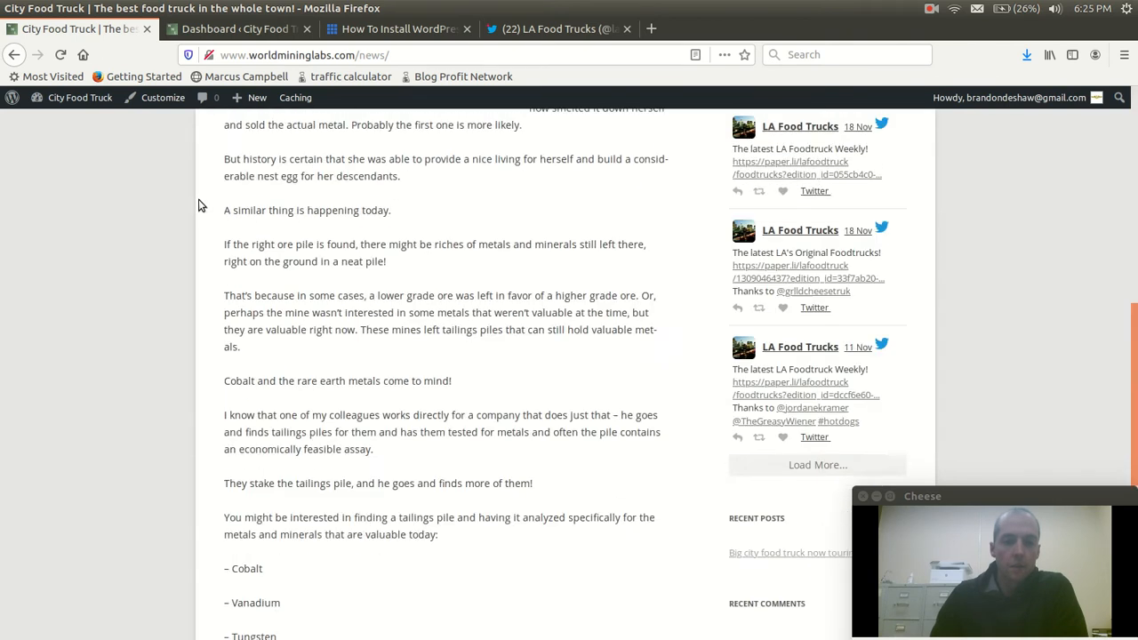
scroll(189, 182, up, 1)
mouse_move(71, 98)
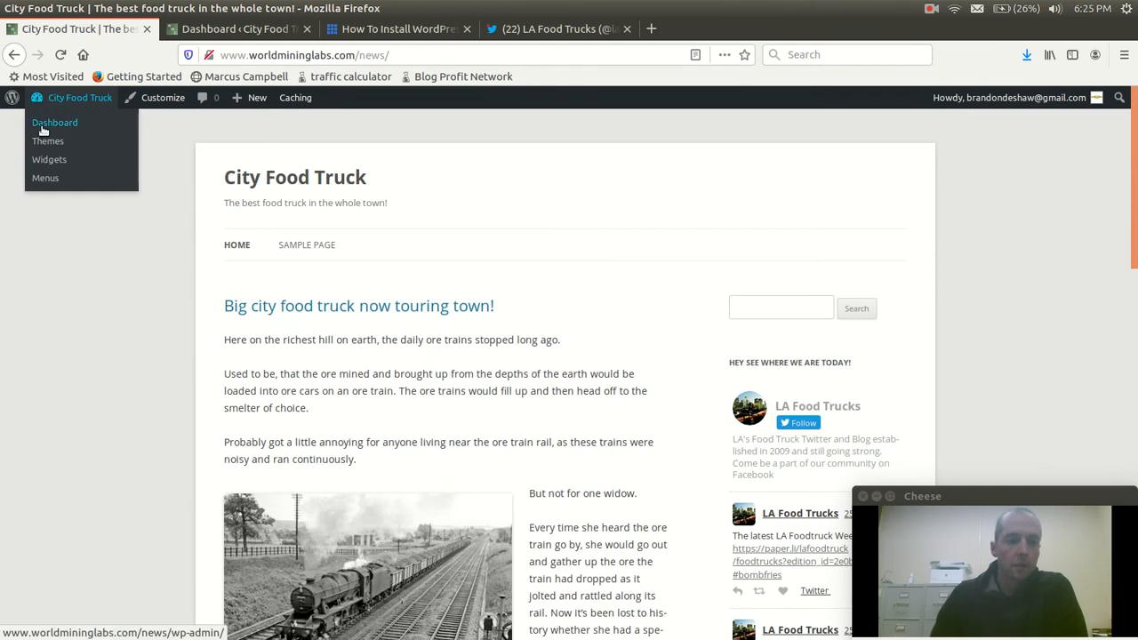
click(44, 128)
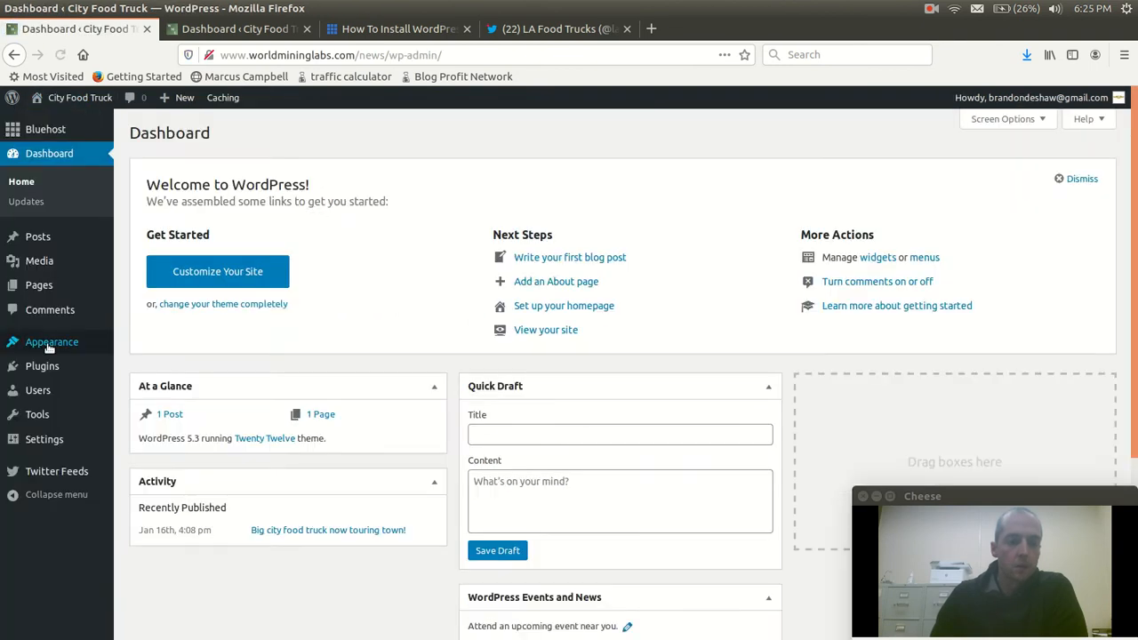
Open the theme upload form from the site's theme management page
mouse_move(48, 345)
click(155, 351)
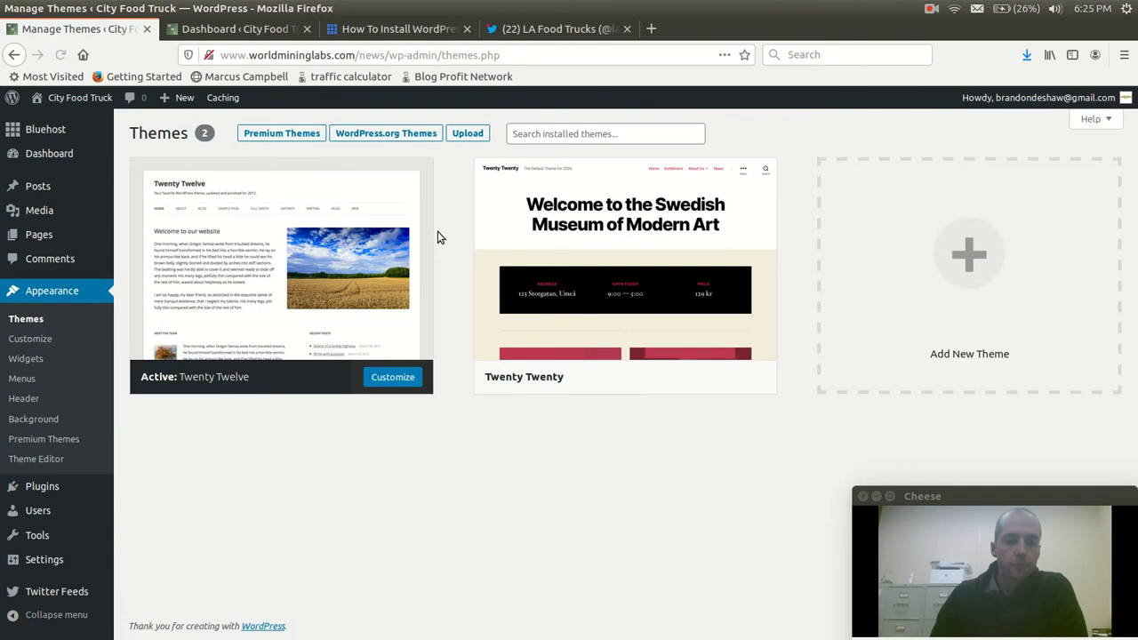
click(467, 134)
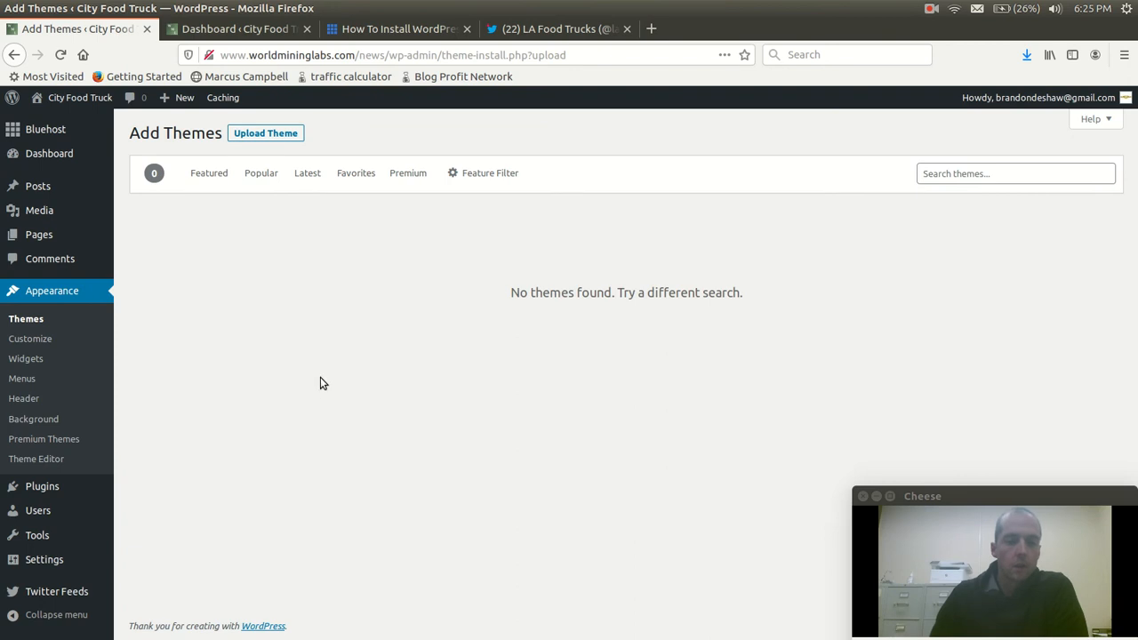
click(265, 135)
Choose food-truck-theme.zip from the Downloads folder as the theme file to upload
click(516, 264)
scroll(445, 310, down, 5)
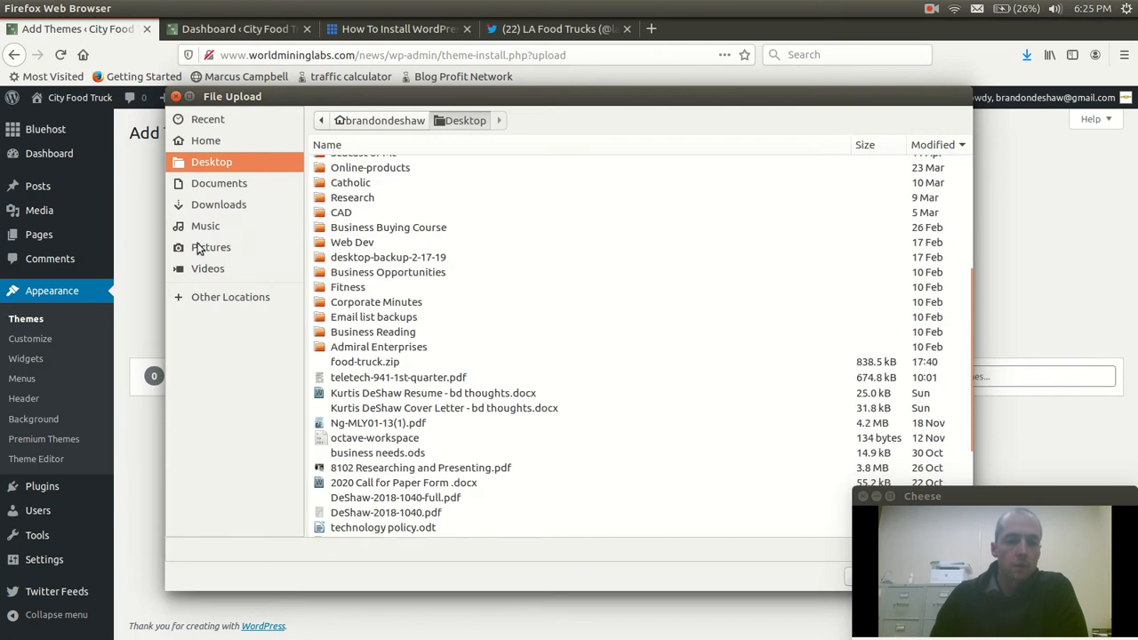
click(214, 211)
scroll(408, 283, down, 5)
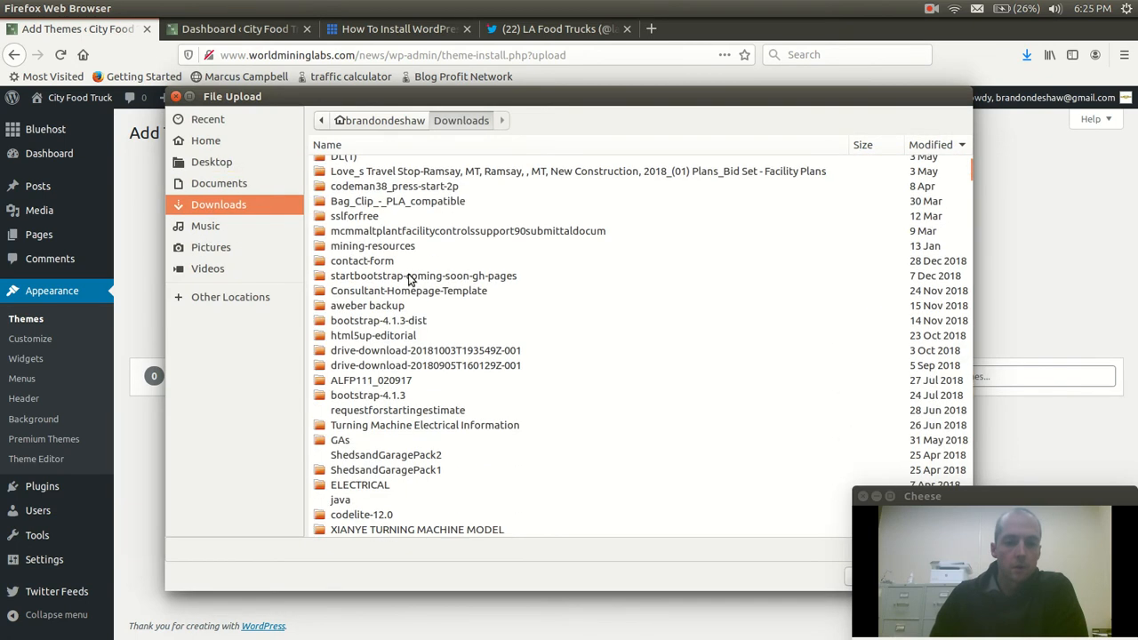
scroll(410, 279, down, 4)
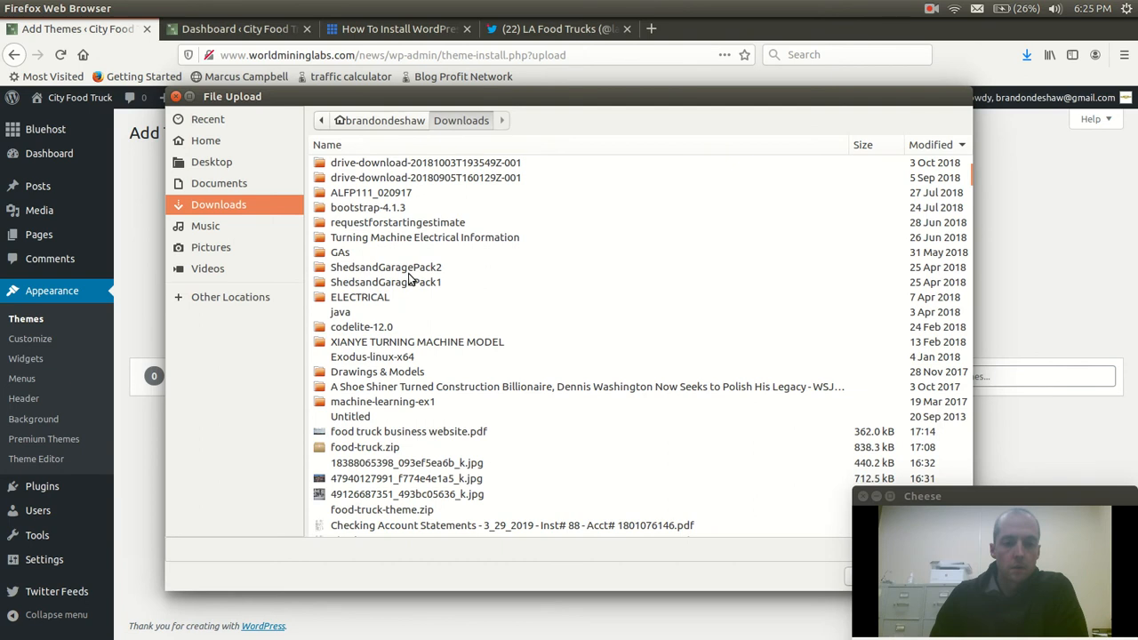
scroll(406, 343, up, 3)
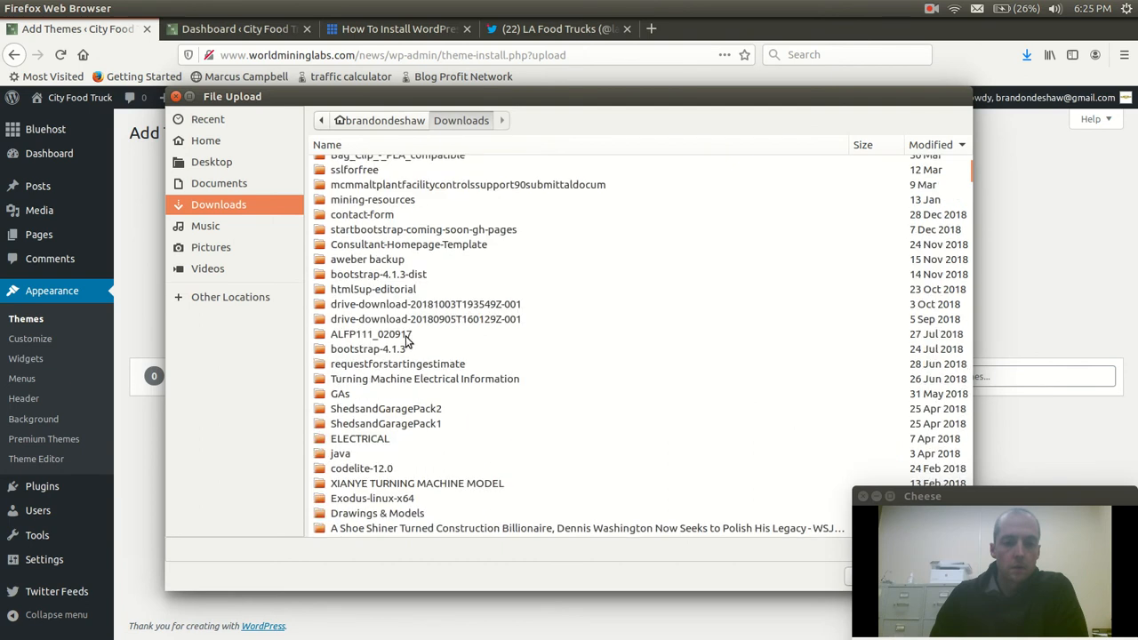
scroll(406, 343, up, 5)
scroll(411, 341, down, 10)
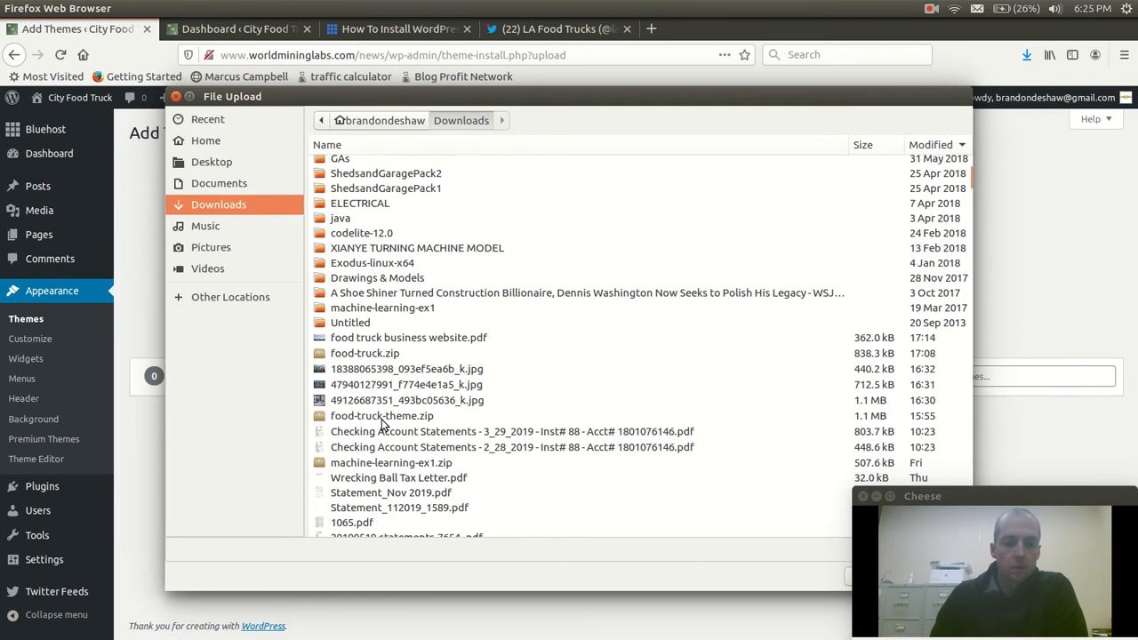
click(382, 417)
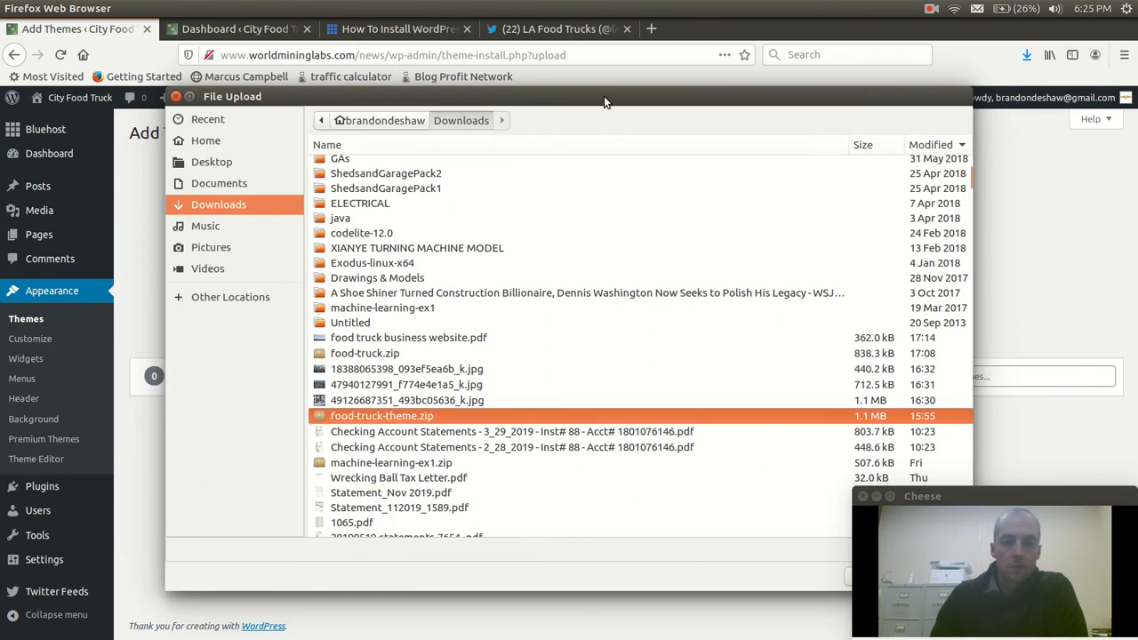
drag(605, 105, 478, 100)
scroll(444, 356, up, 1)
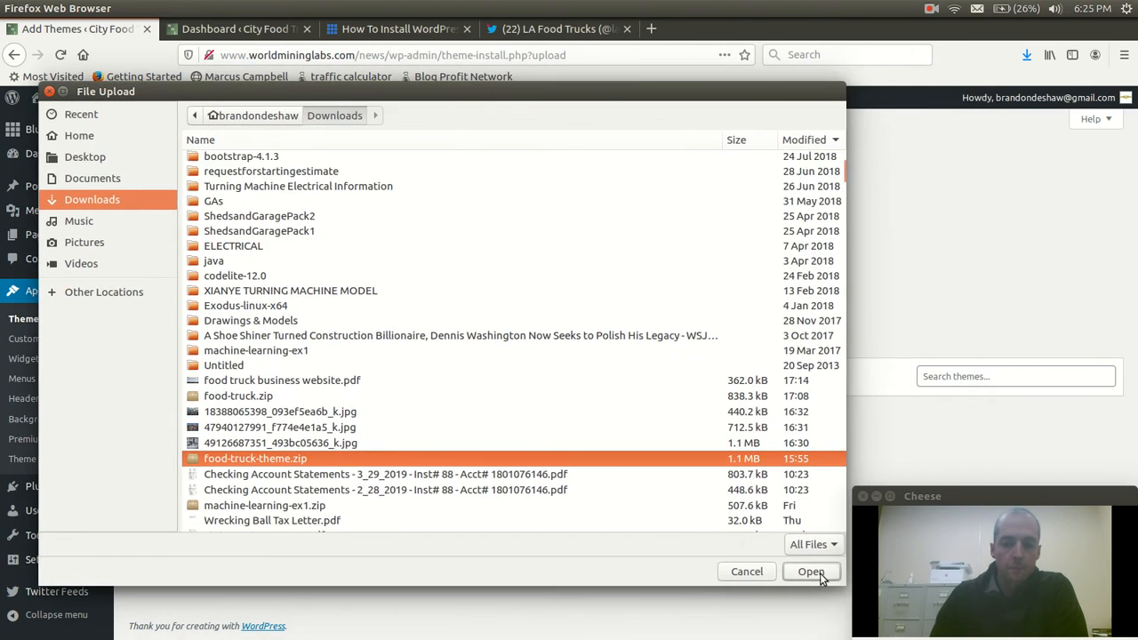
click(810, 571)
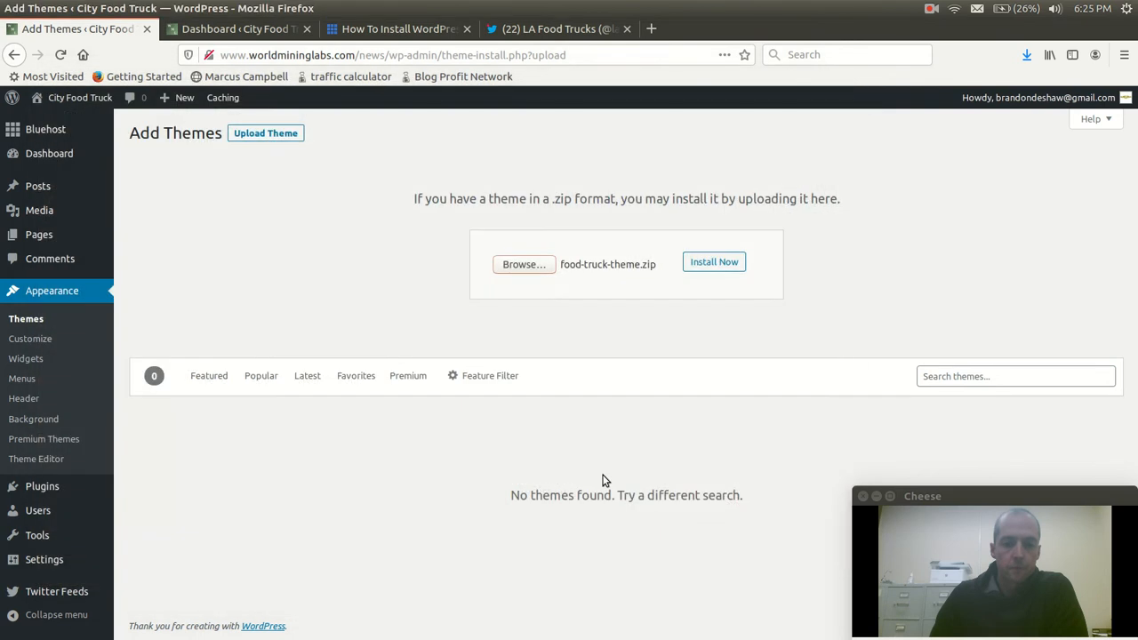
Install the uploaded theme and activate it on the site
click(717, 262)
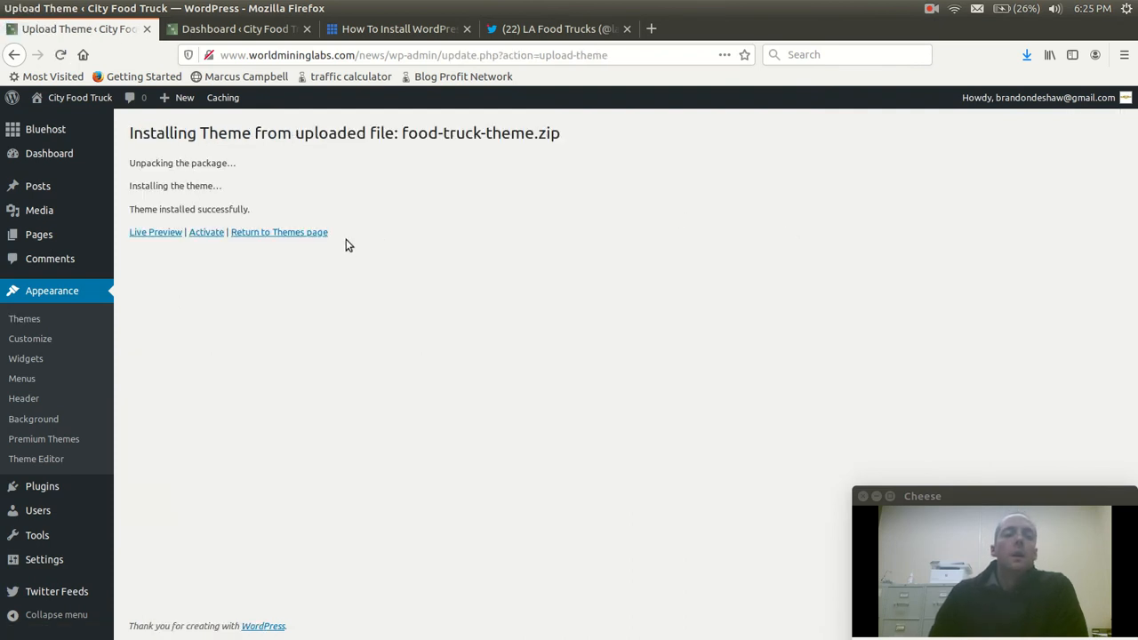
click(208, 235)
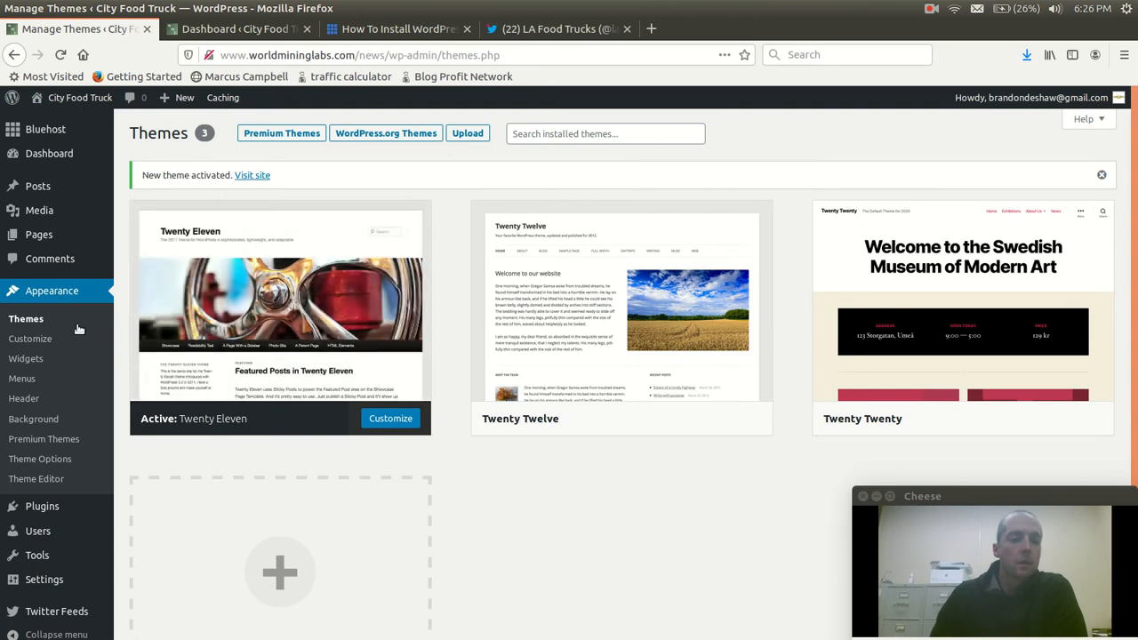
Start adding a new header image for the active theme in the customizer
click(32, 341)
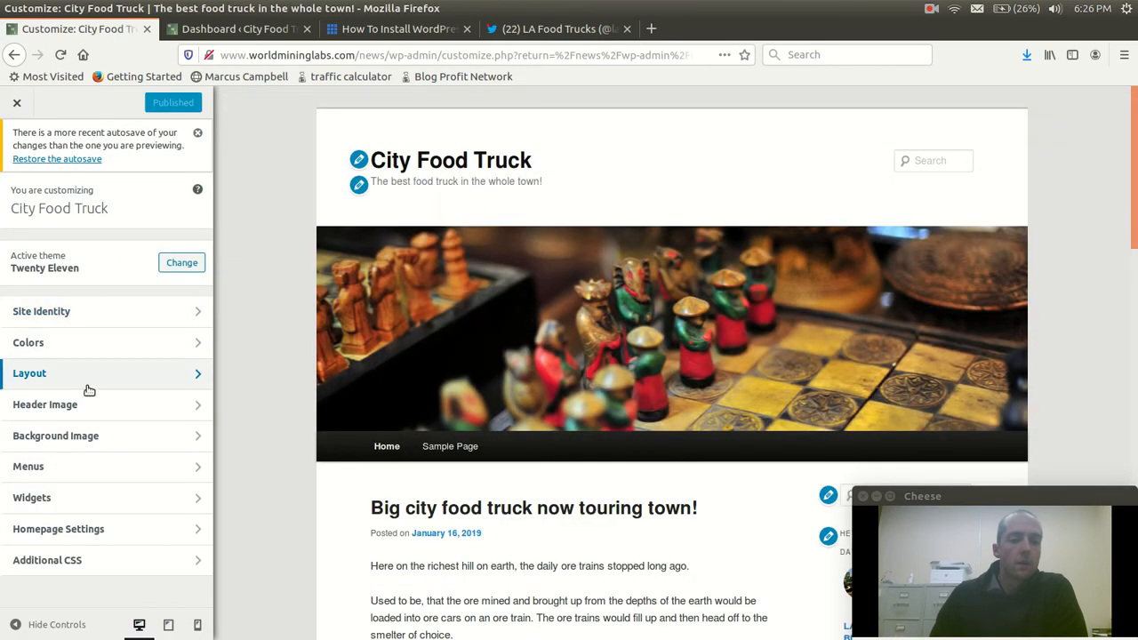
click(92, 413)
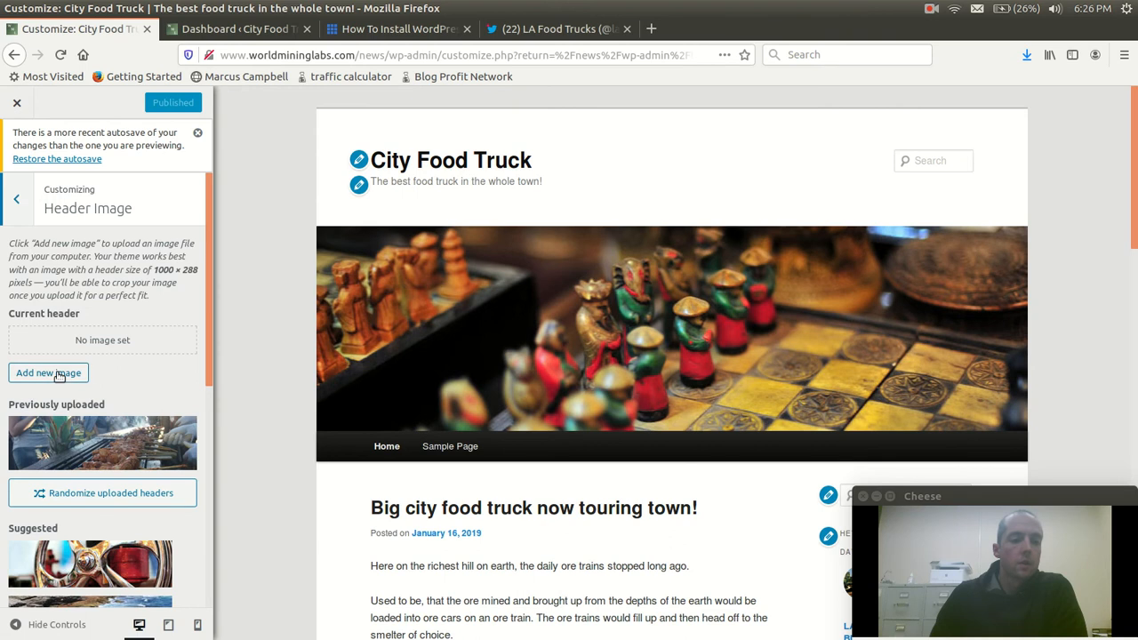
click(58, 373)
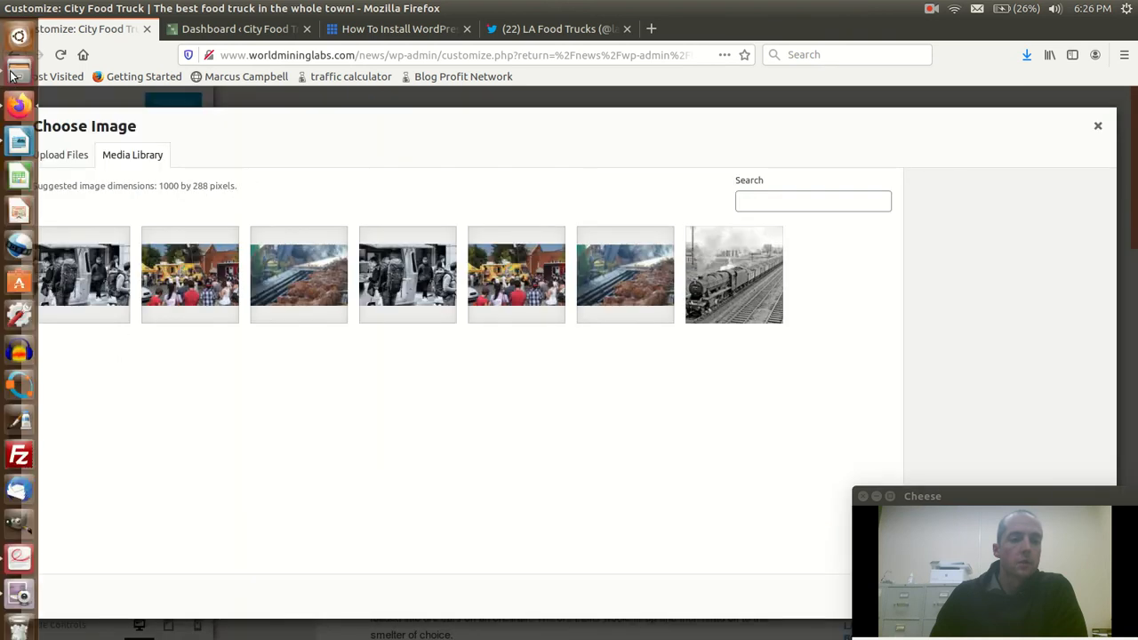
Switch to the Files app and open the headers folder under food-truck/images in Downloads
click(12, 75)
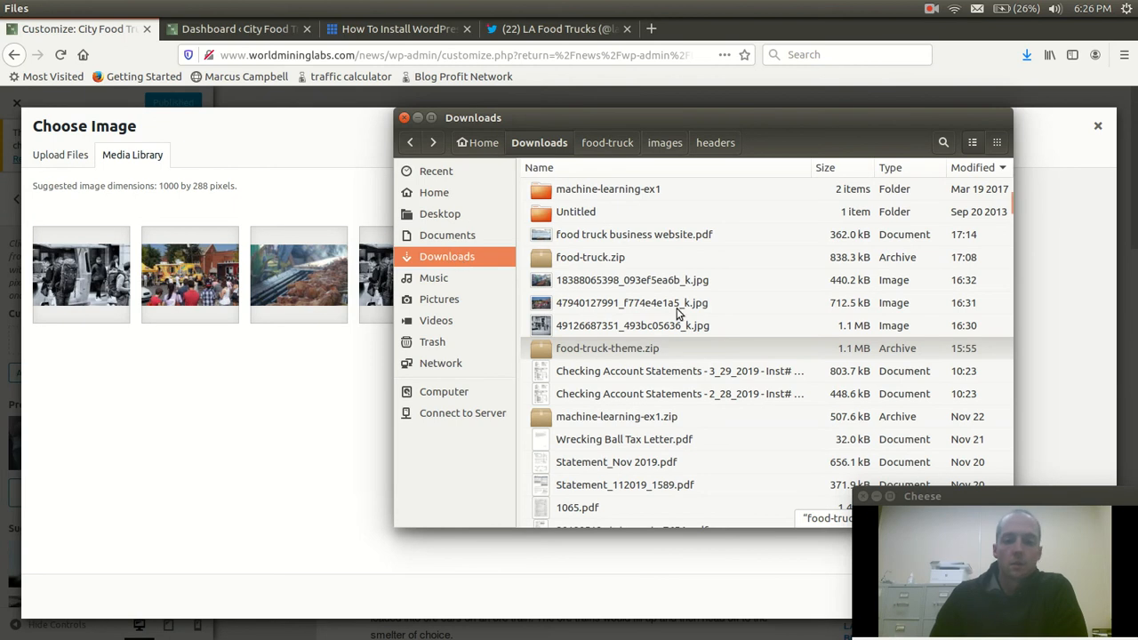
scroll(677, 312, up, 10)
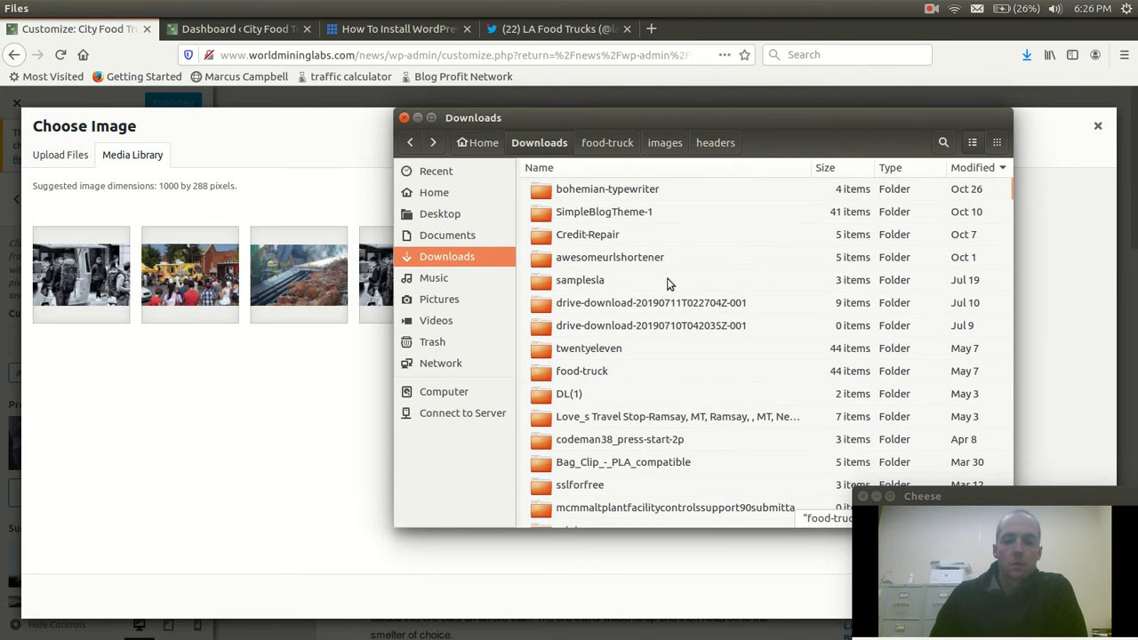
scroll(669, 282, down, 1)
double_click(596, 331)
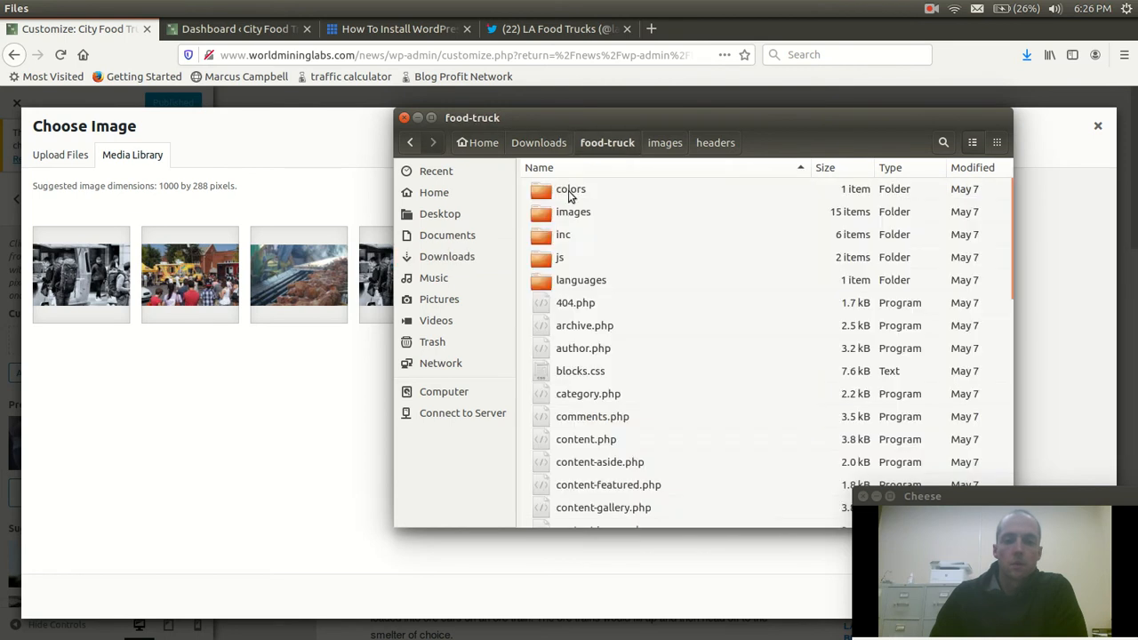
double_click(570, 220)
double_click(579, 191)
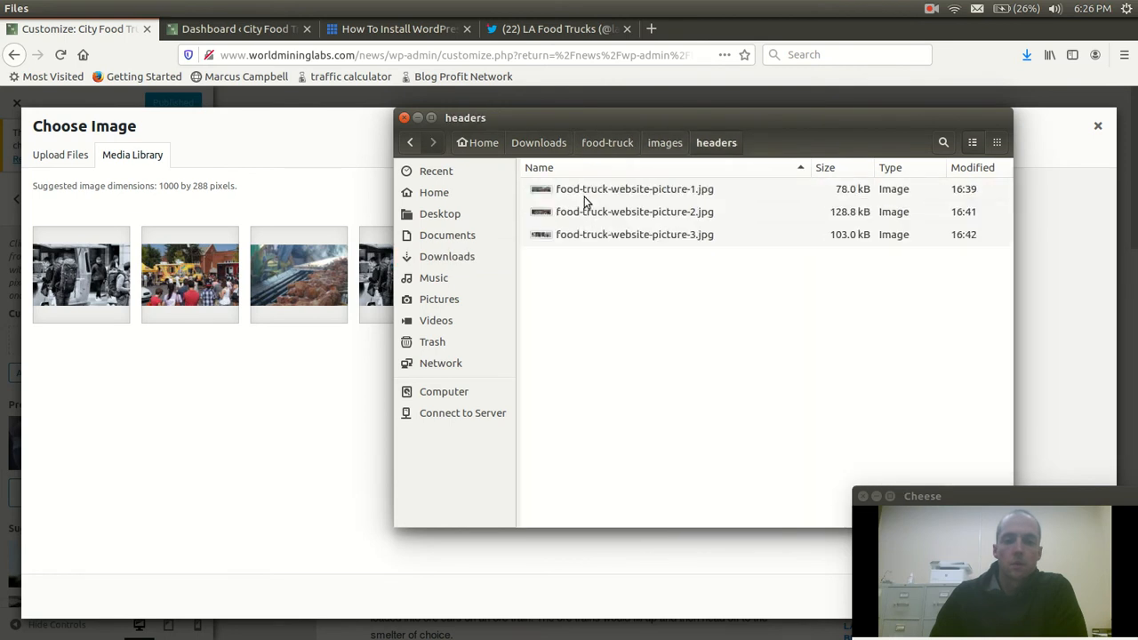
Upload food-truck-website-picture-1.jpg, food-truck-website-picture-2.jpg and food-truck-website-picture-3.jpg from the headers folder to the site's media library
click(592, 189)
shift+click(596, 236)
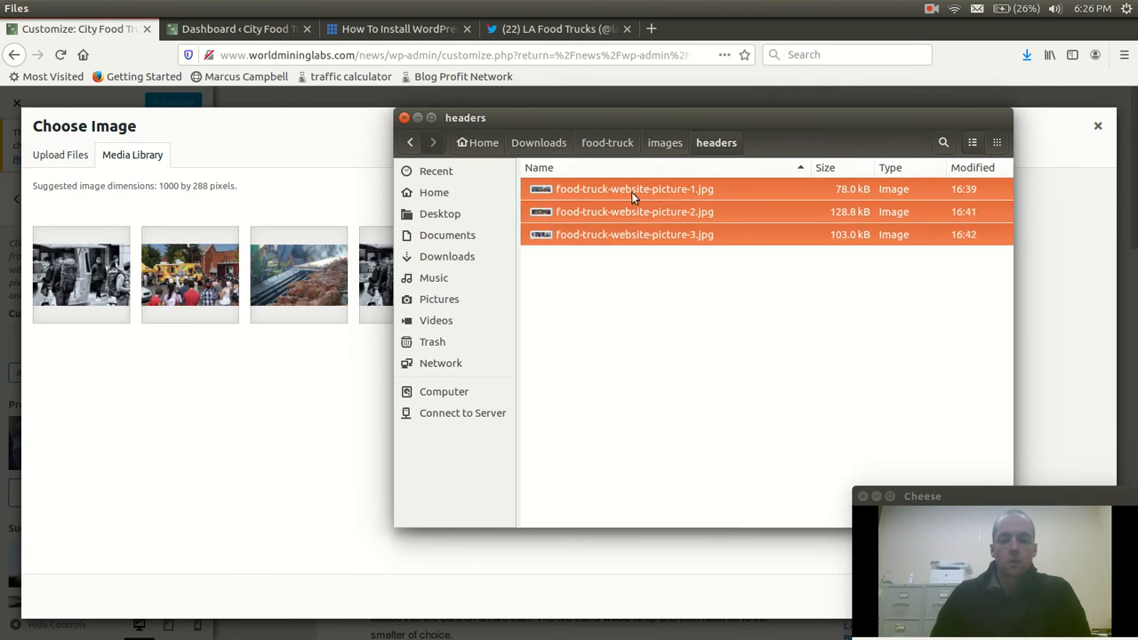
drag(642, 184, 198, 427)
click(331, 376)
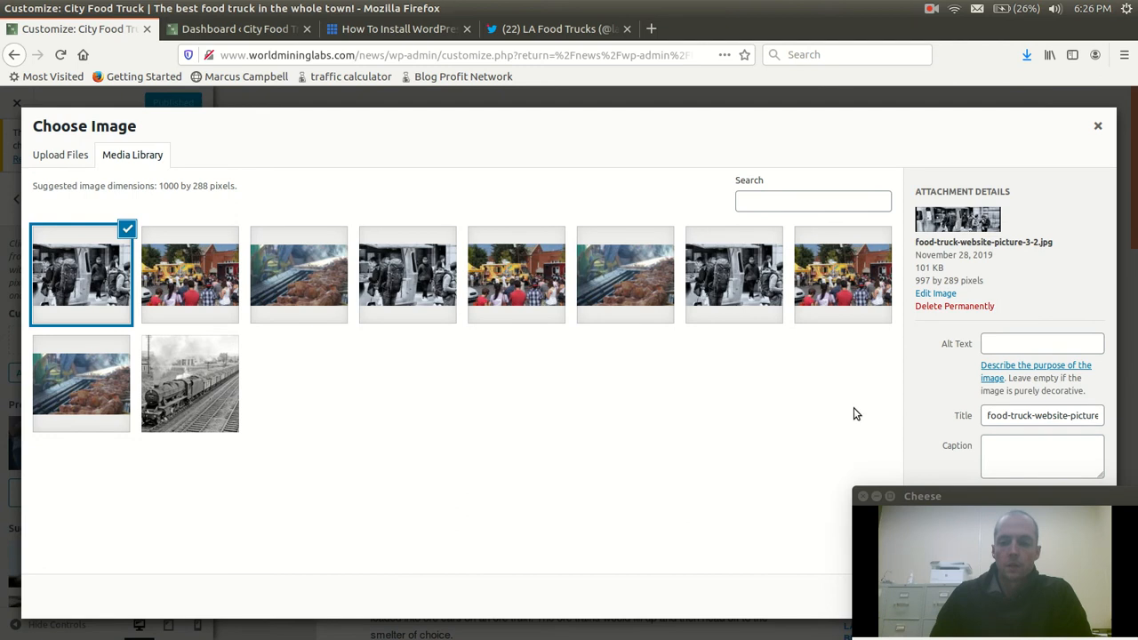
Set food-truck-website-picture-3-2.jpg as the header image without cropping it
drag(939, 488, 631, 458)
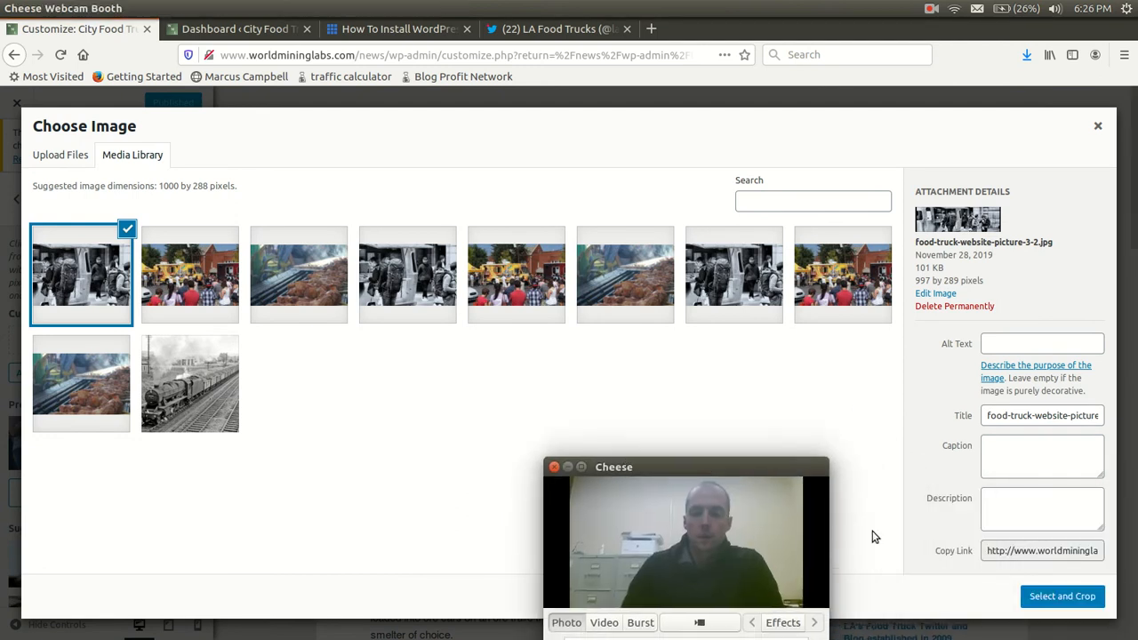
click(1077, 602)
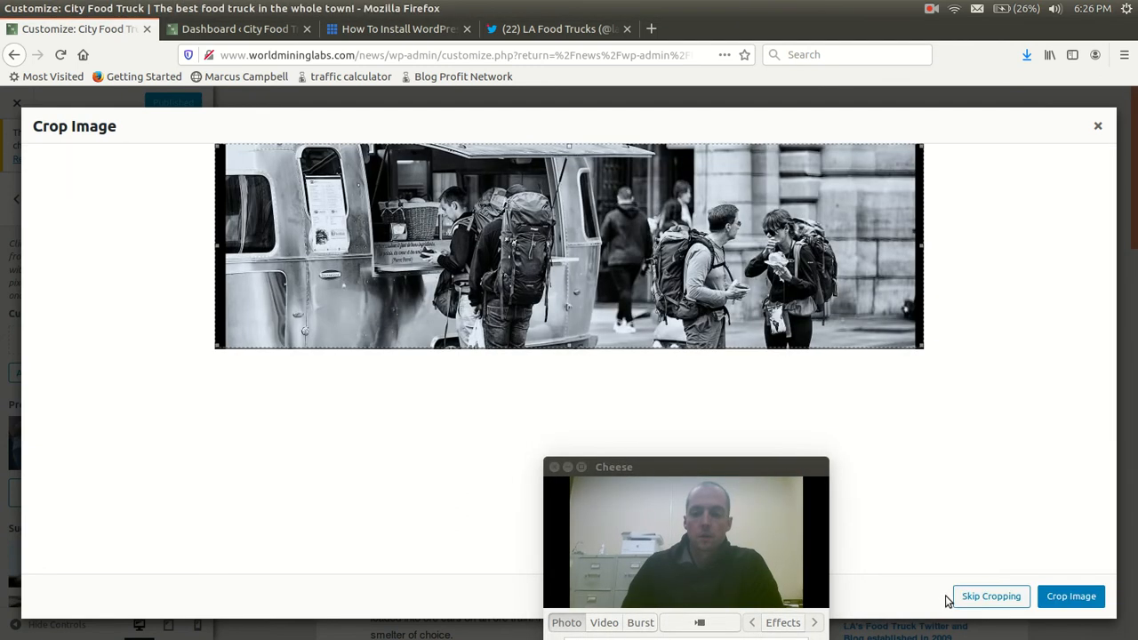
click(991, 603)
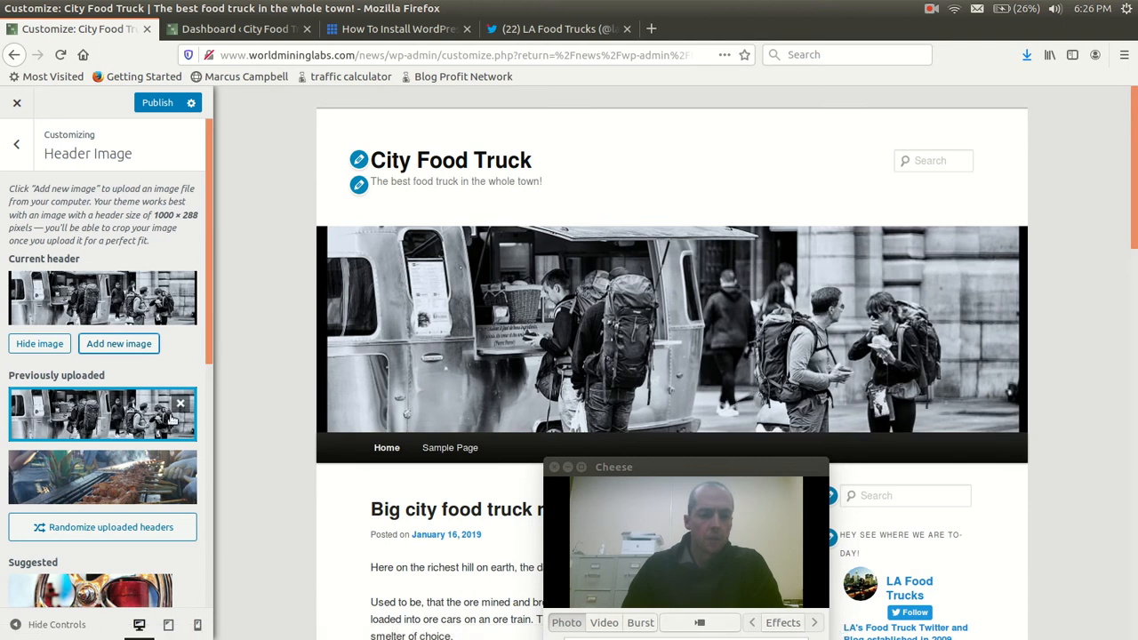
Change the header image to the previously uploaded picture of grilled meat skewers, and leave the header settings
click(103, 482)
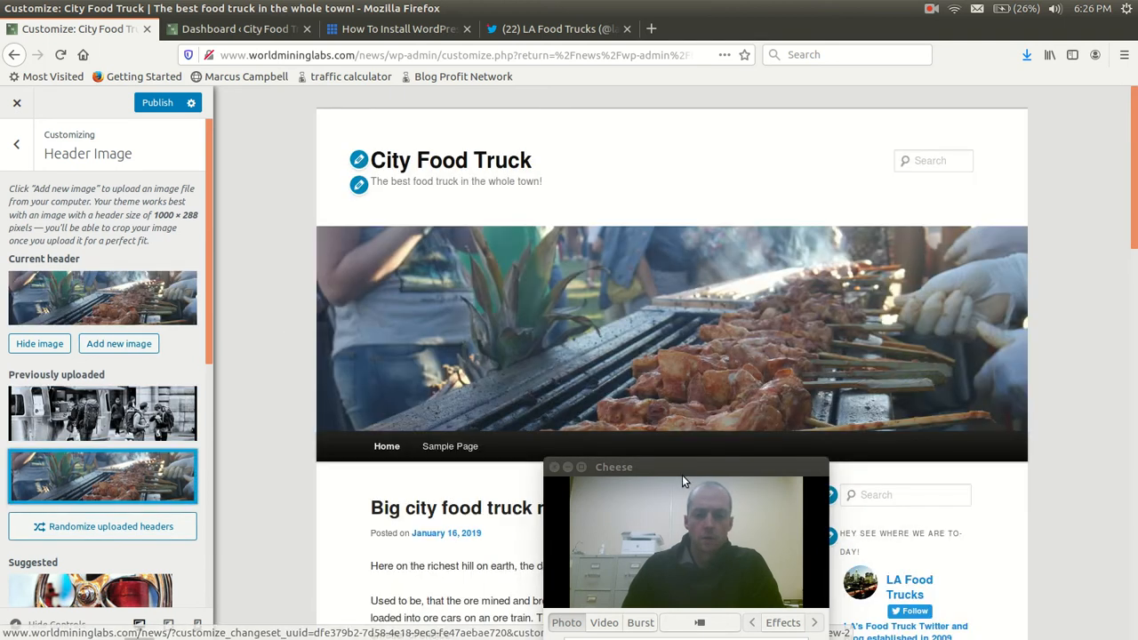
drag(679, 470, 987, 500)
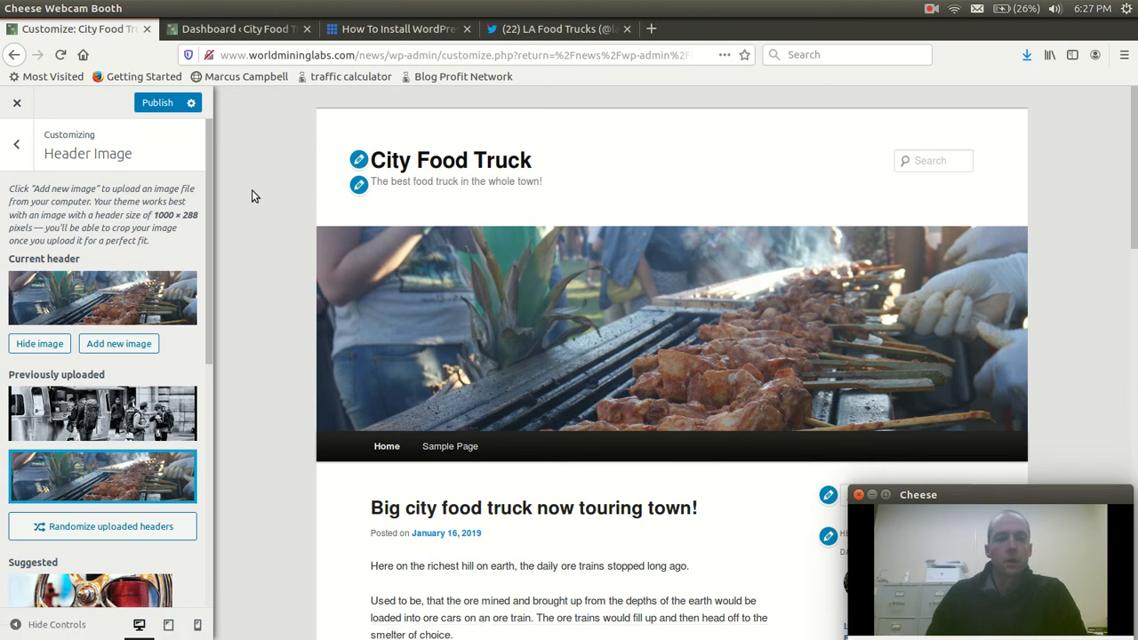
click(16, 144)
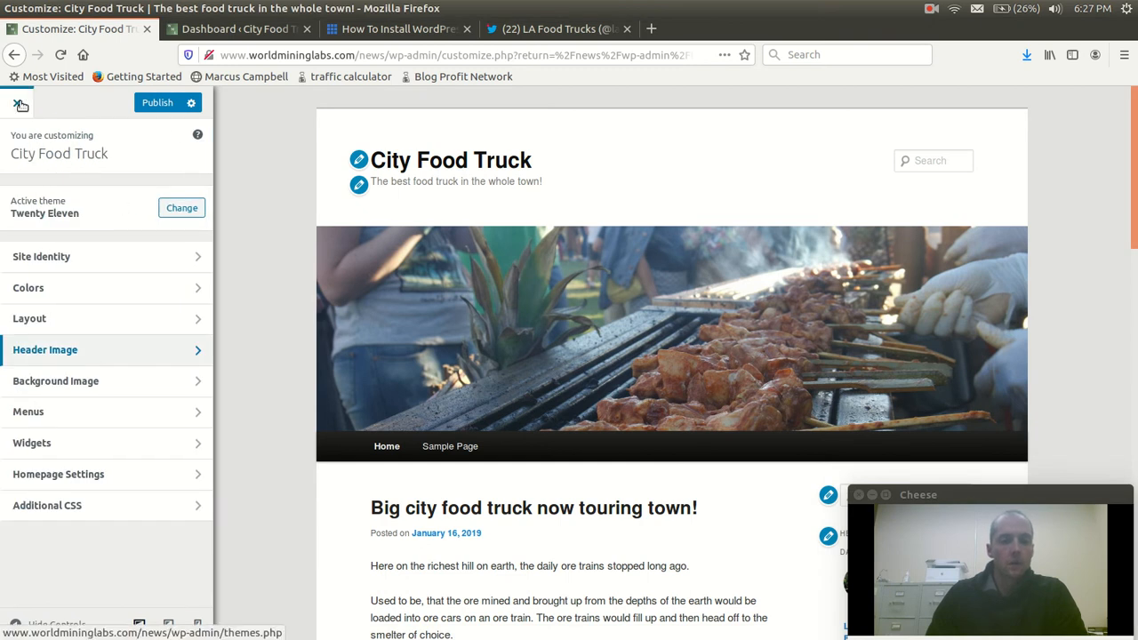
Review the site title and tagline in the Site Identity settings, and return to the customizer overview
click(71, 261)
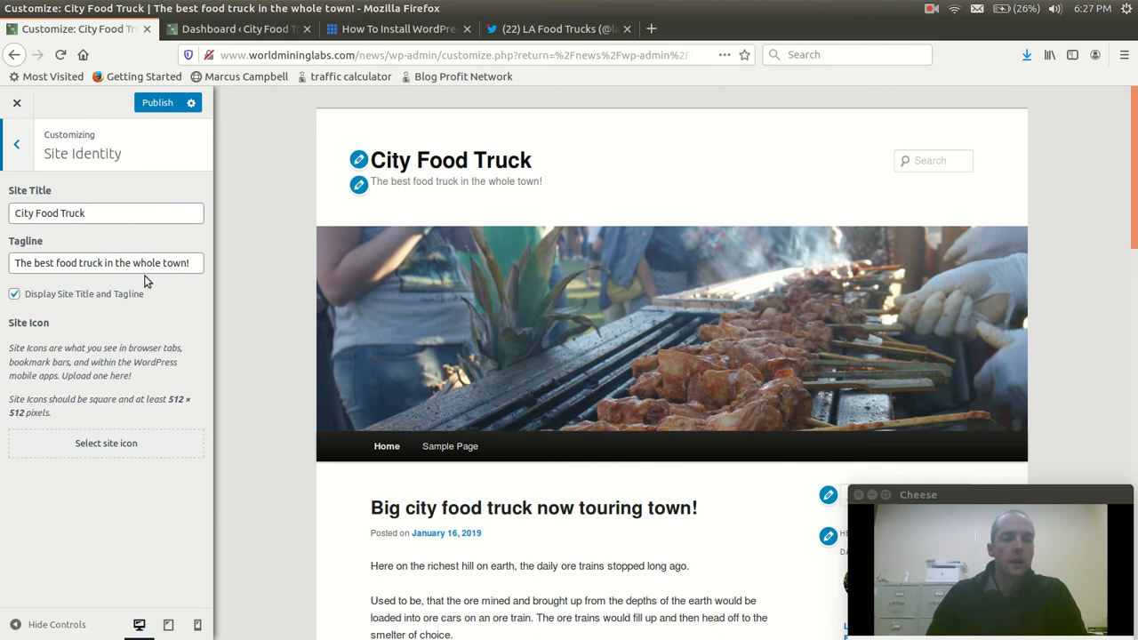
click(17, 145)
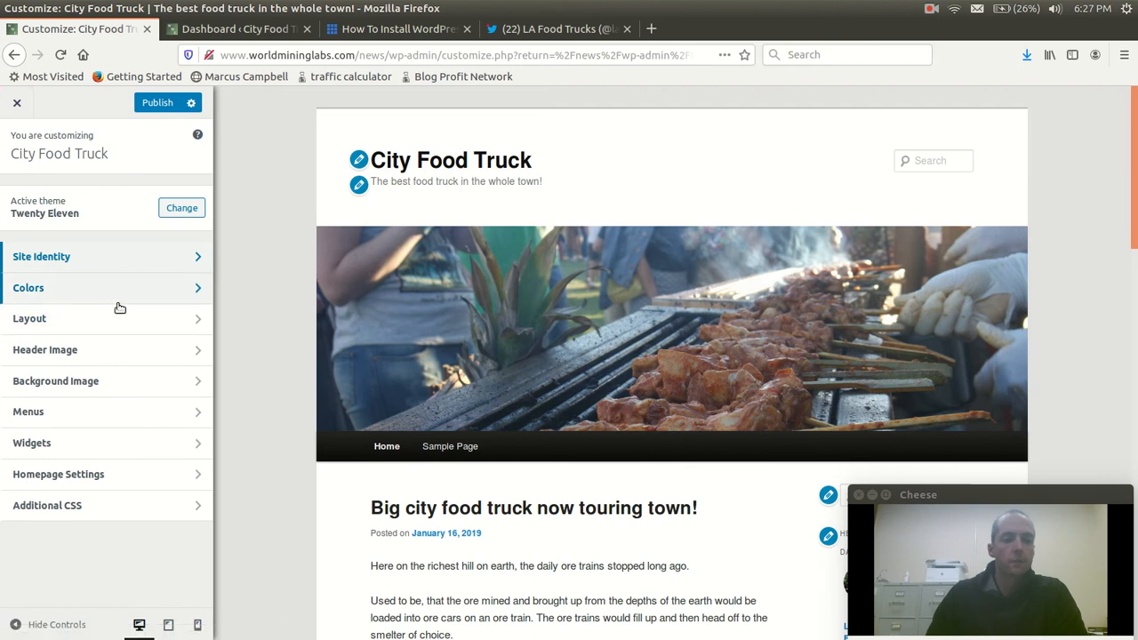
Publish the customizer changes, close the customizer and open the site's list of pages
click(157, 103)
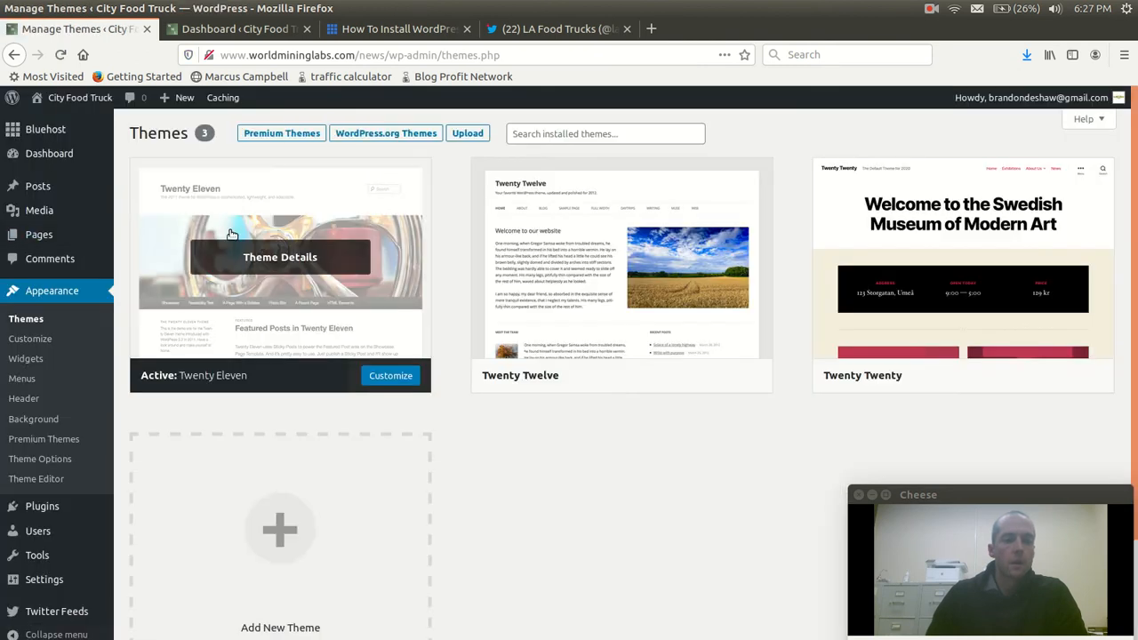
click(104, 222)
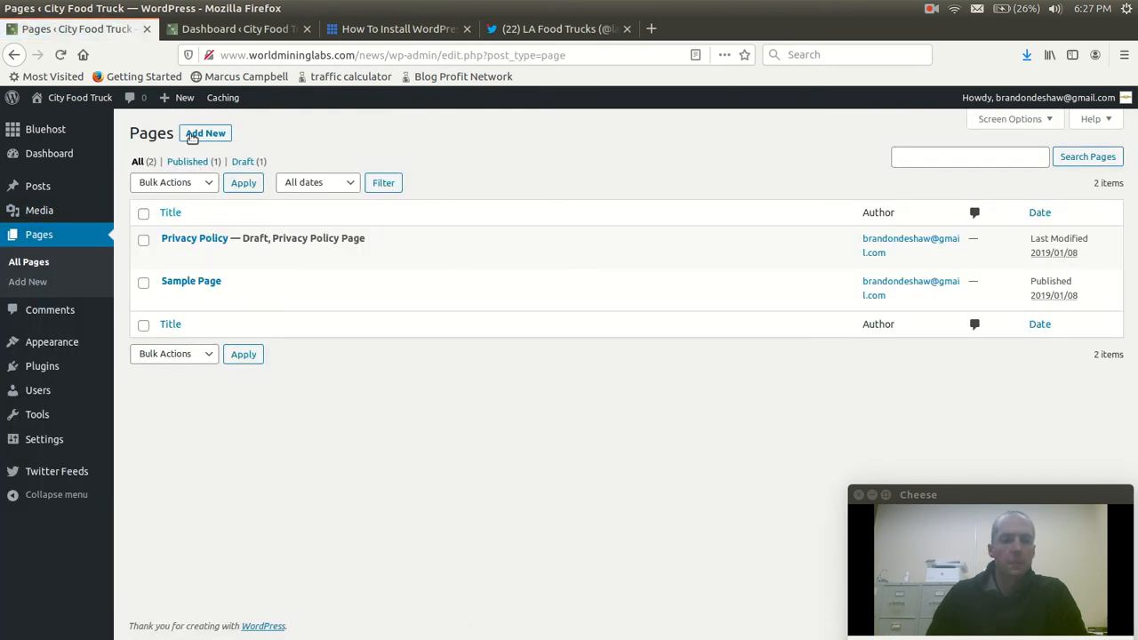
Publish a new About page reading "Big City Food truck was started in 2015 to serve the city of Miami Florida with delicious chicken on the grill!"
click(205, 133)
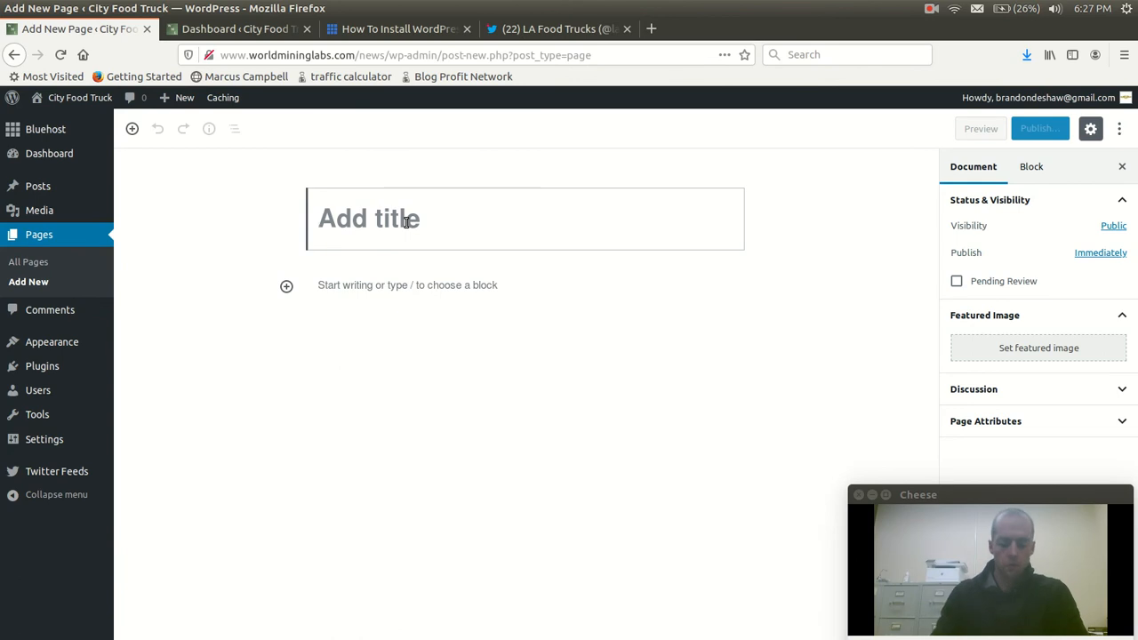
text(About)
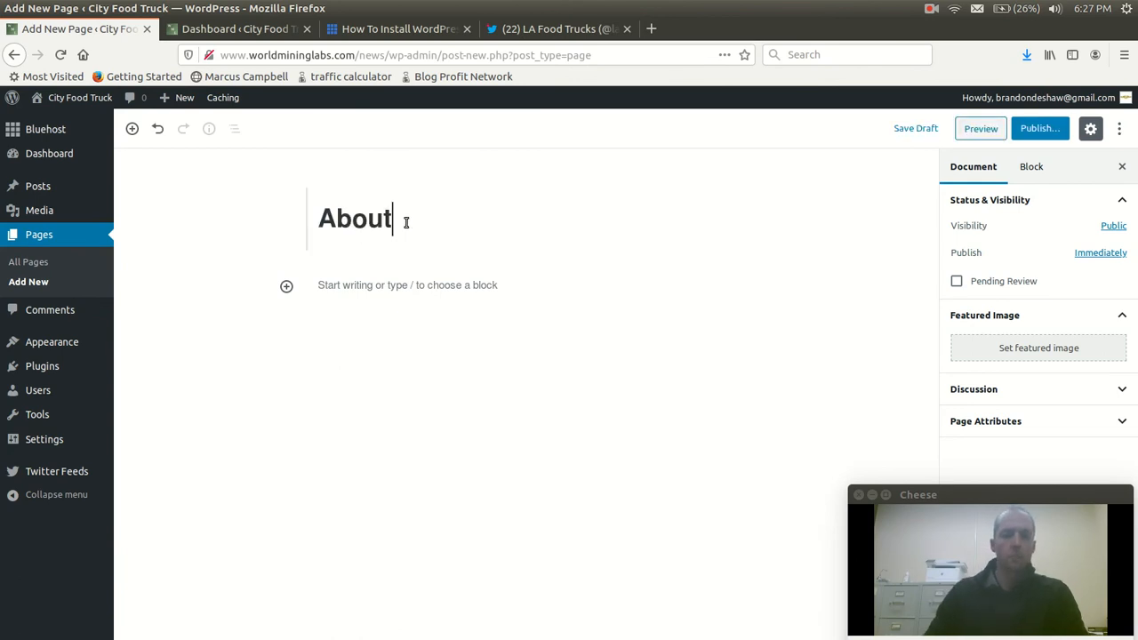
click(431, 285)
text(Big City Food truck was started in 2)
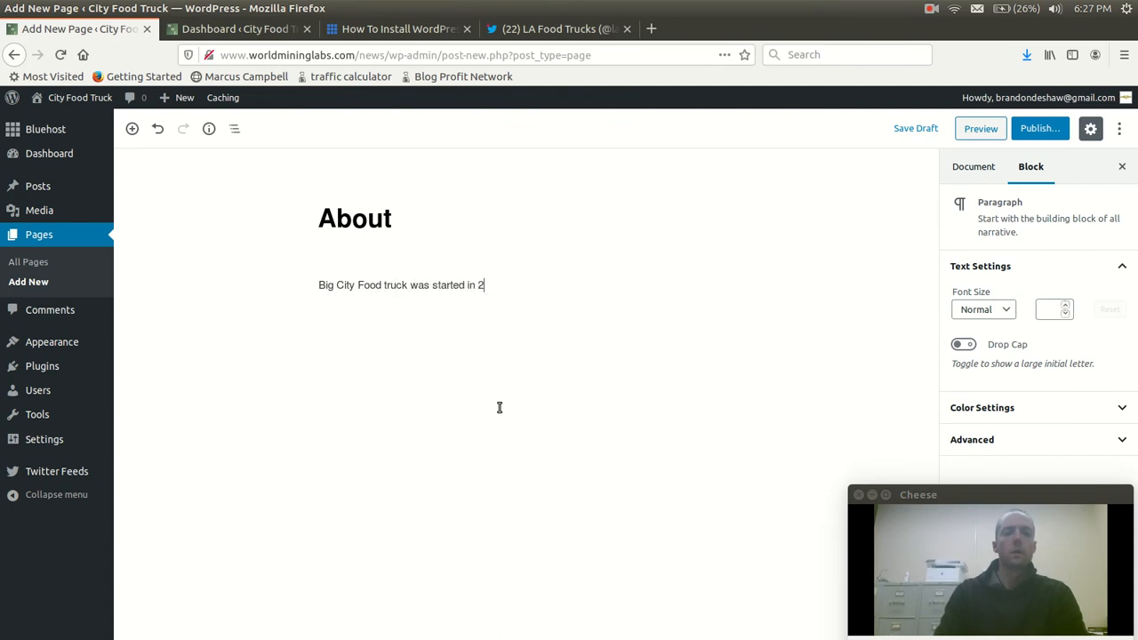
text(015 to serve the city of Miami Florida with de)
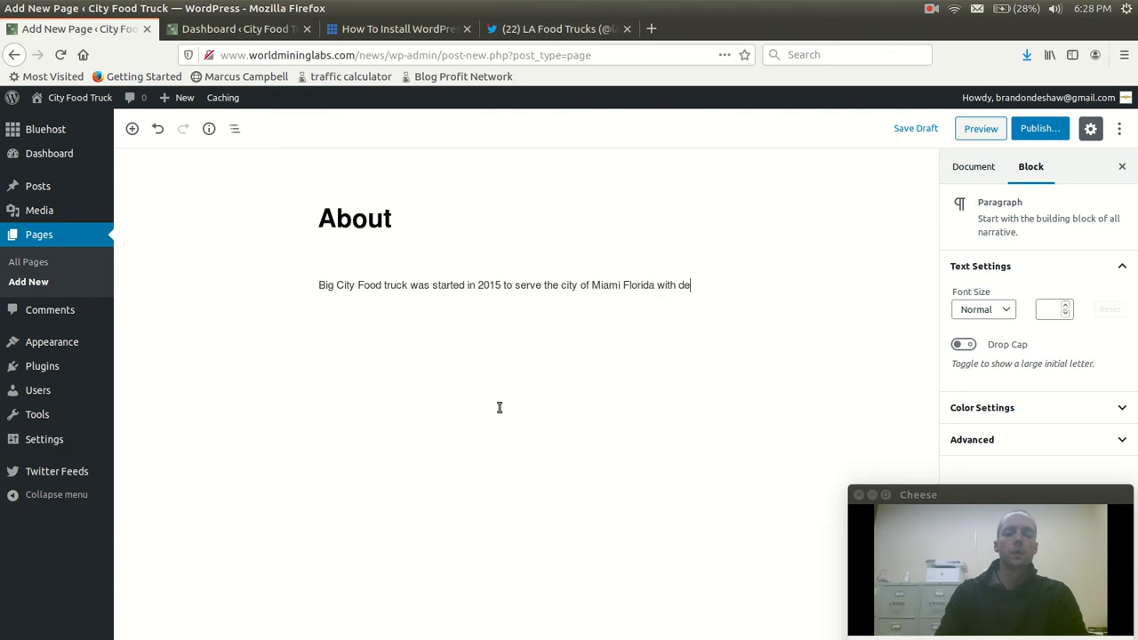
text(licious)
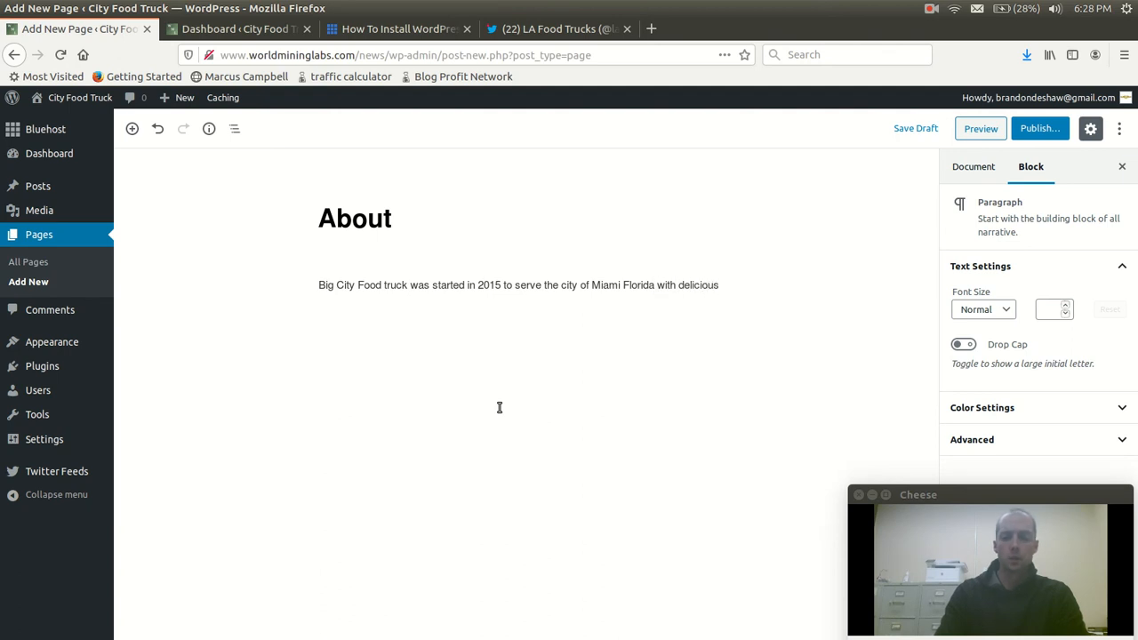
text( chicken on the g)
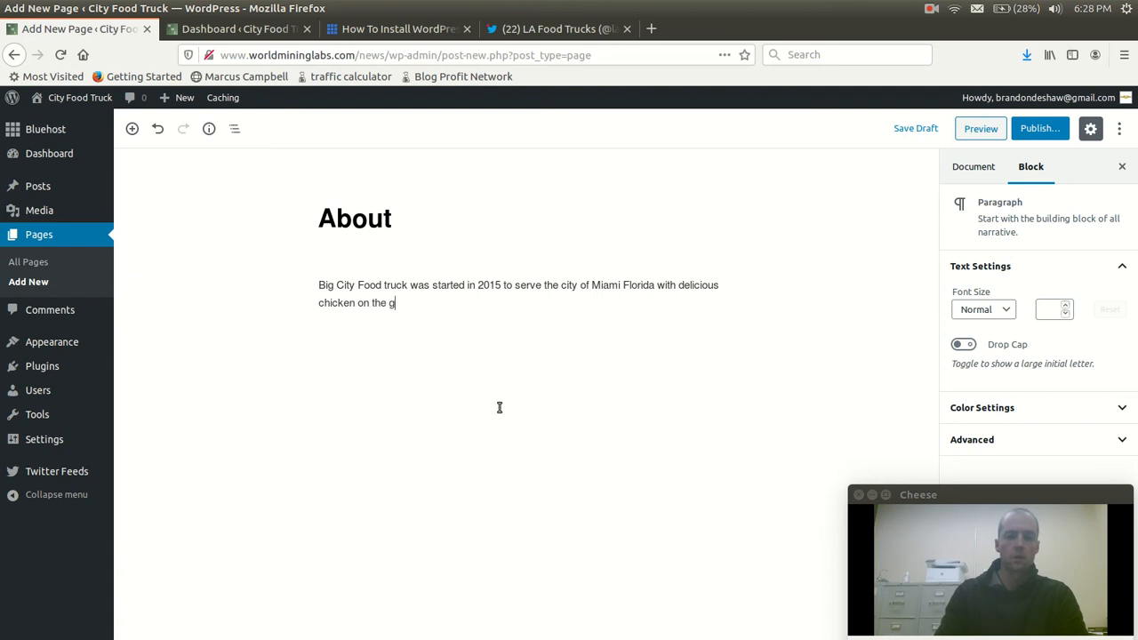
text(rill!)
key(Return)
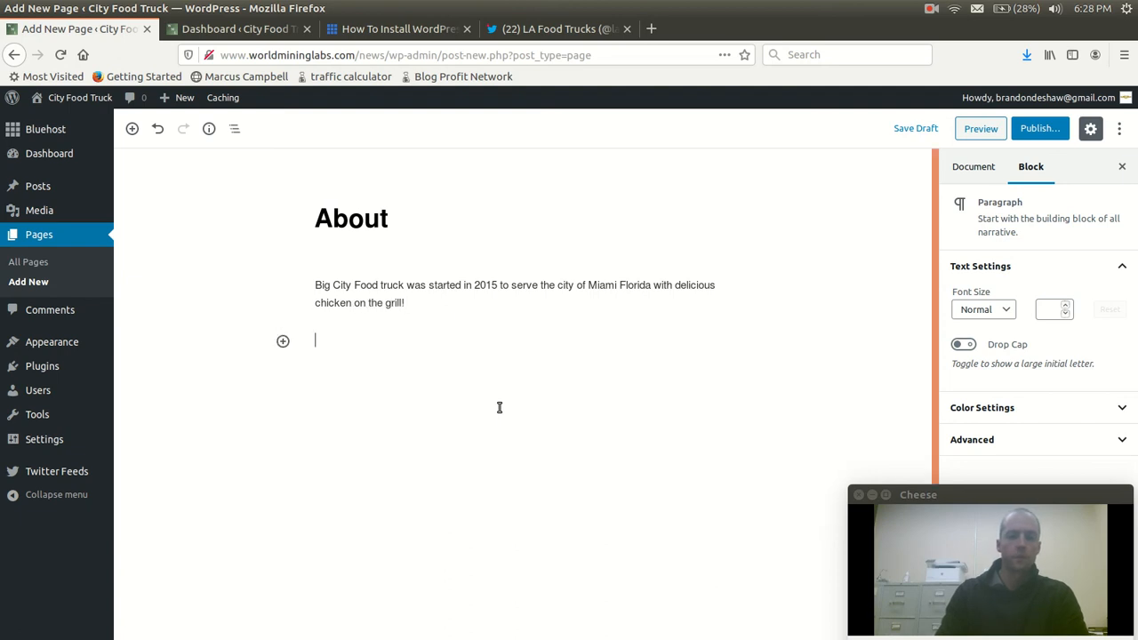
key(Return)
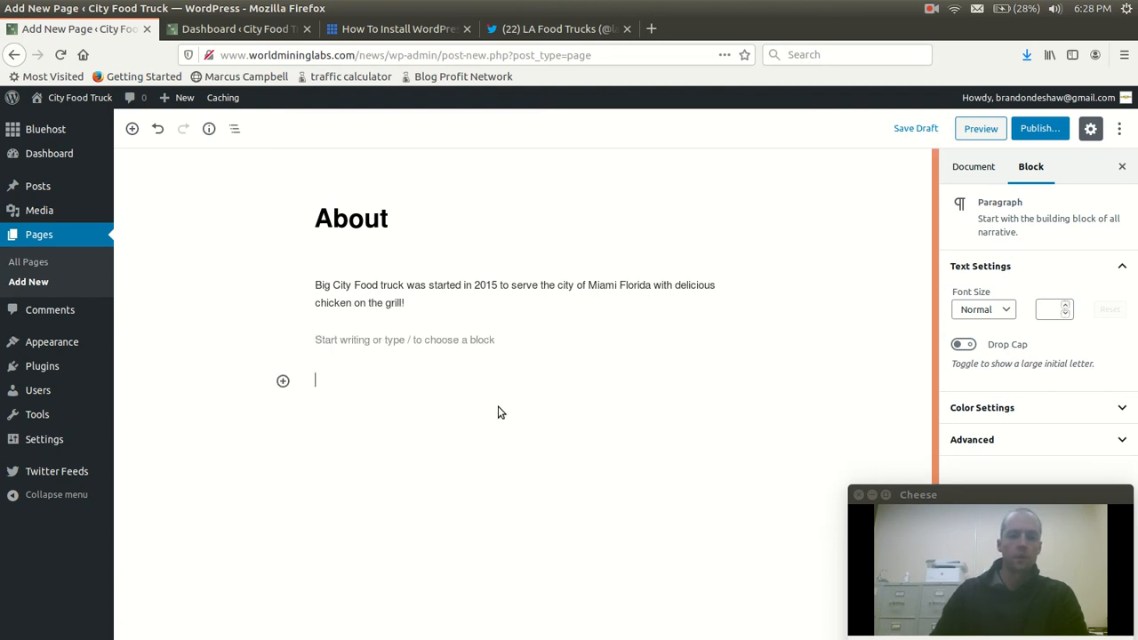
click(1036, 129)
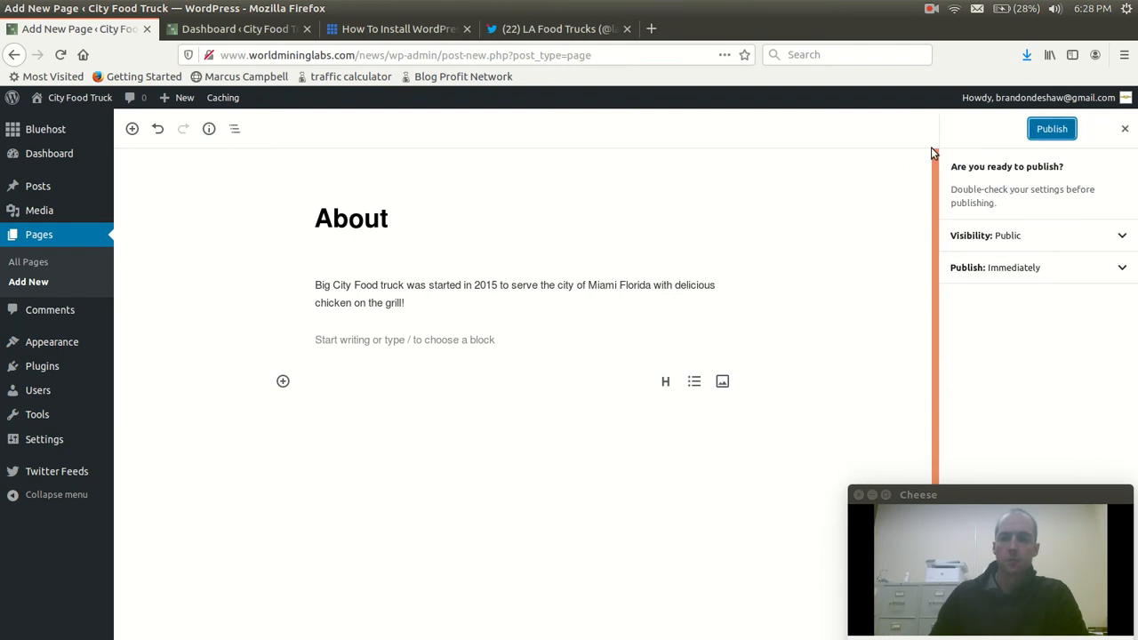
click(1051, 129)
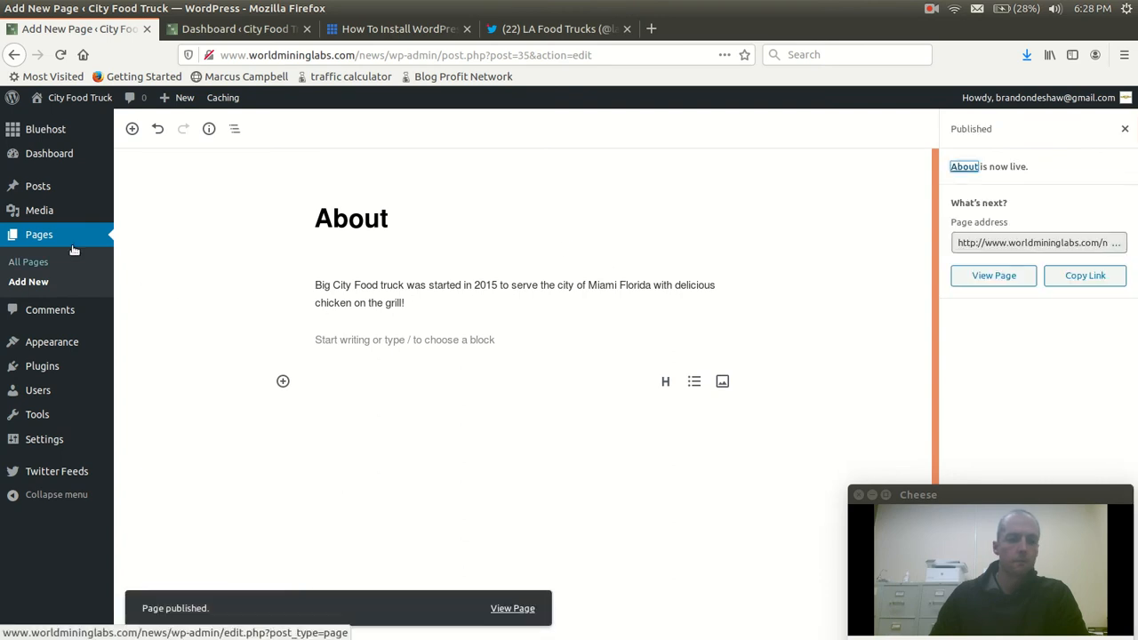
Create and publish a Menu page listing Grilled chicken at $8.95 and Soda at $1.50 on separate lines, with dots before the prices
click(28, 282)
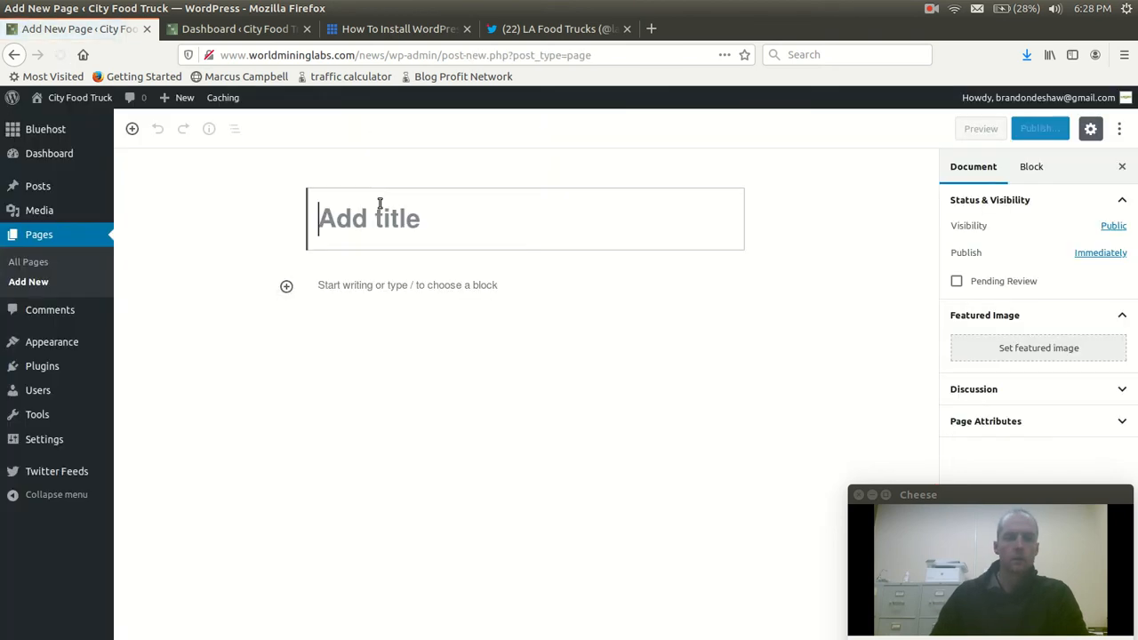
text(Menu)
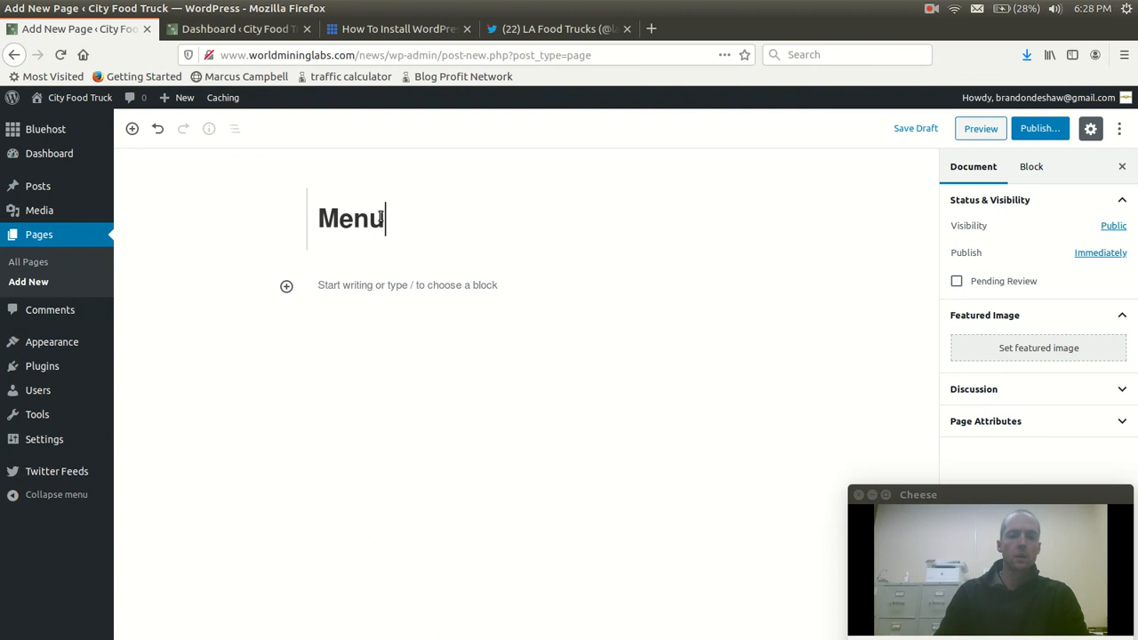
click(391, 286)
text(Grilled chicken . . . . . . $8.95)
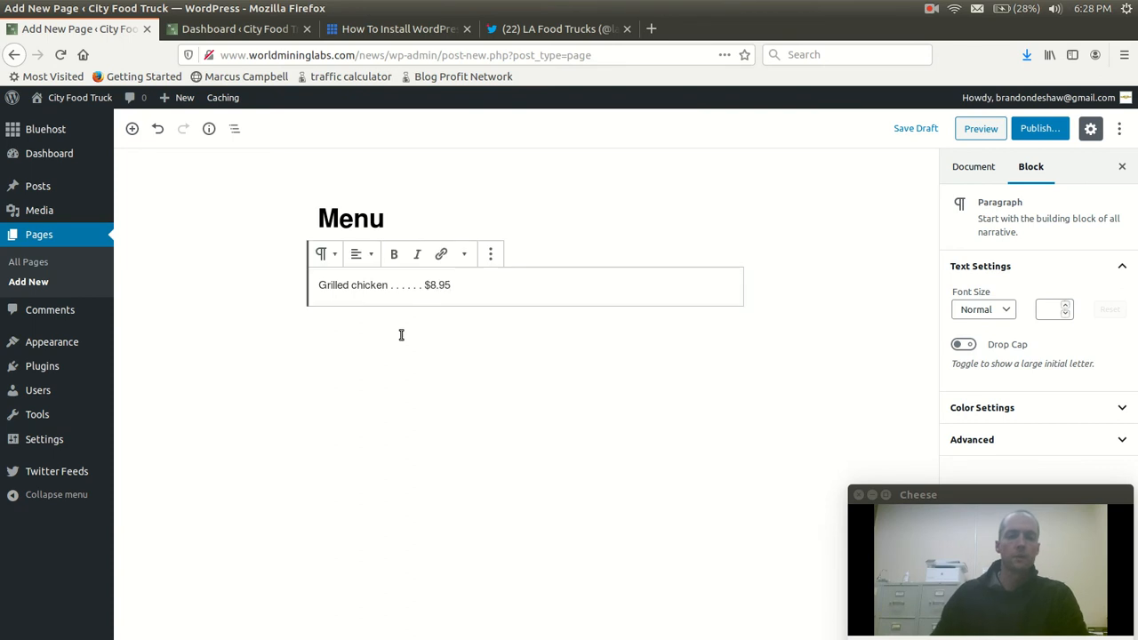
key(Return)
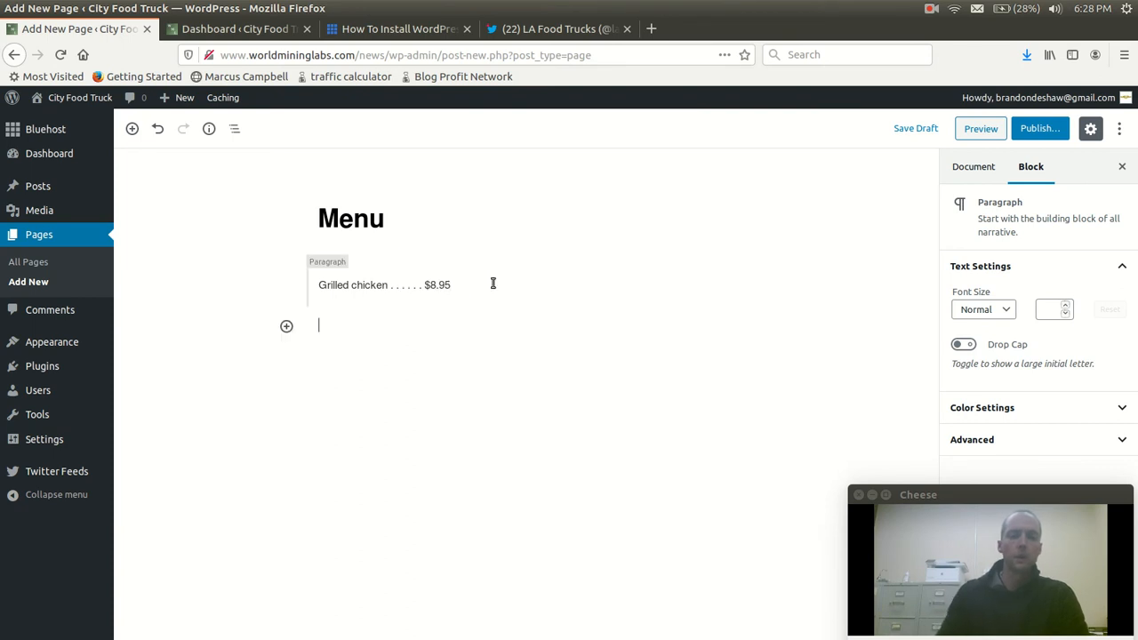
text(Soday)
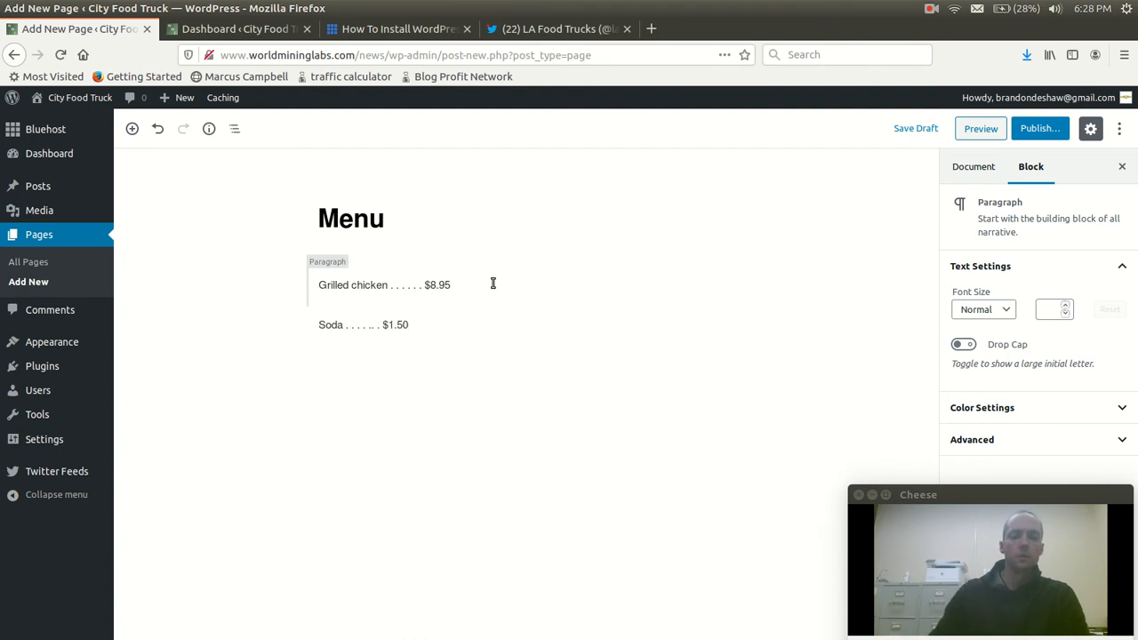
click(528, 236)
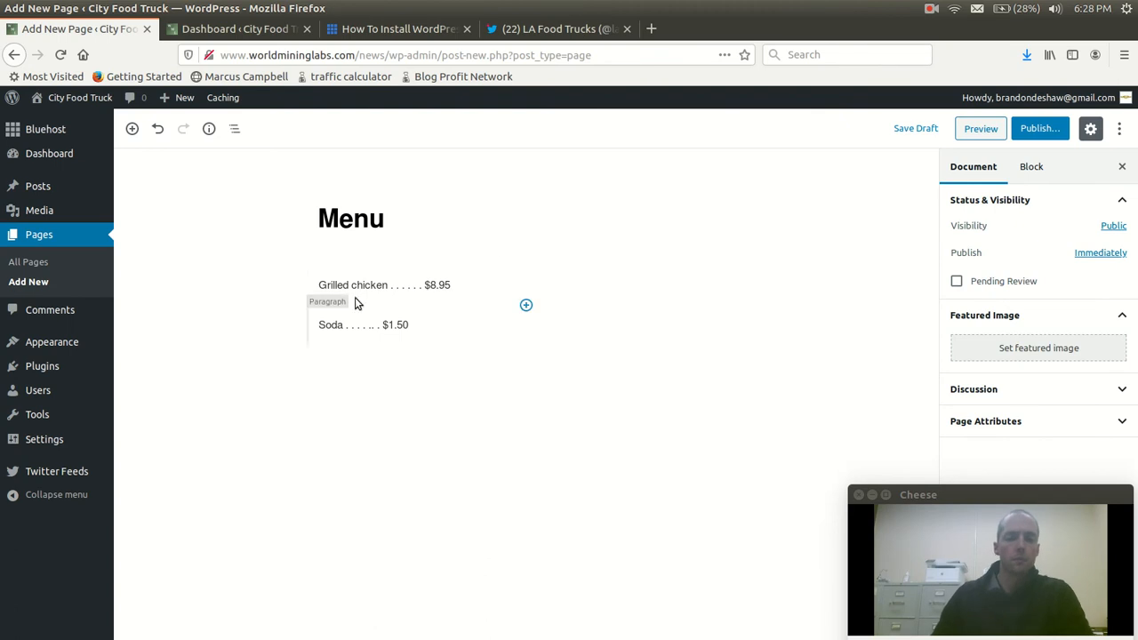
click(1040, 128)
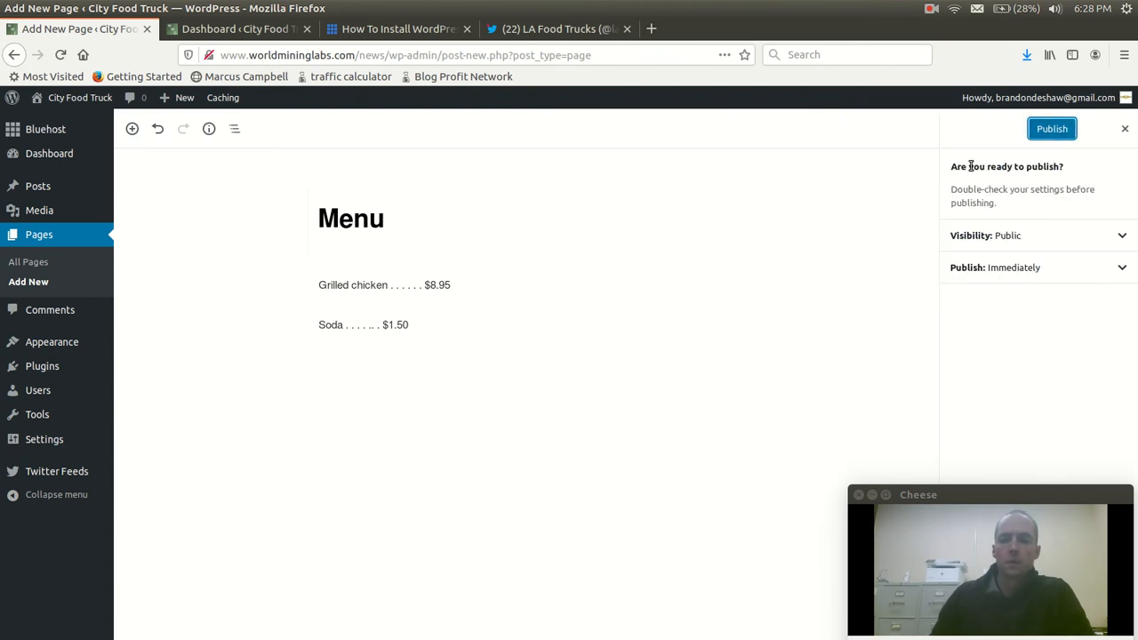
click(1049, 130)
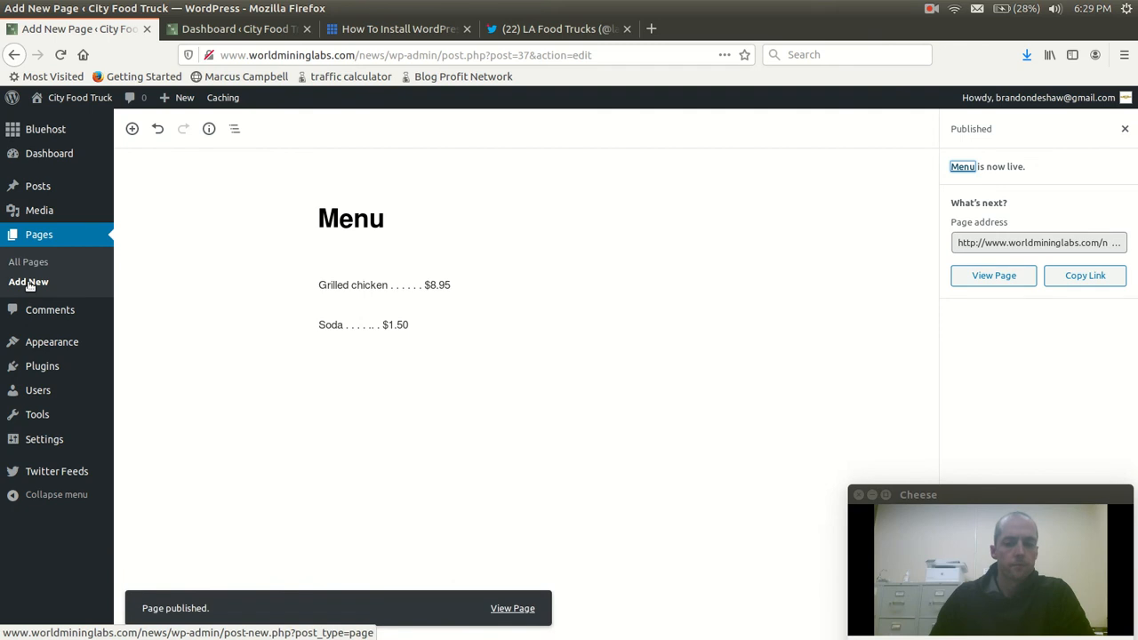
Create a new page titled Locations and begin its text with "Monday through Friday we ar ein teh parking lot next to"
click(28, 282)
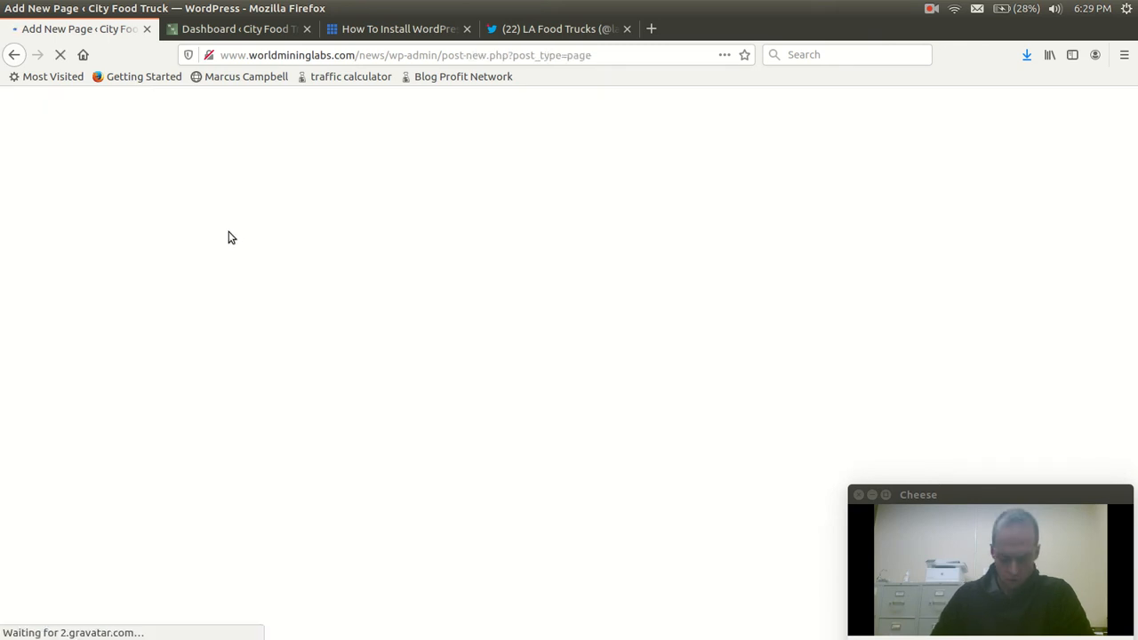
text(Locations)
click(395, 284)
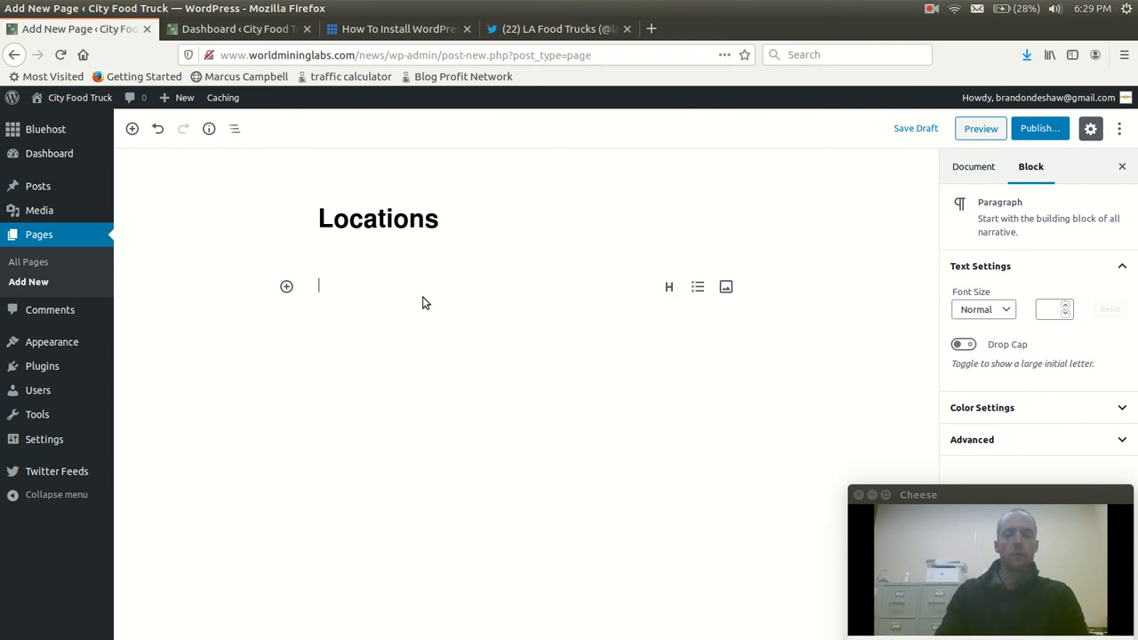
text(Monday through Fri)
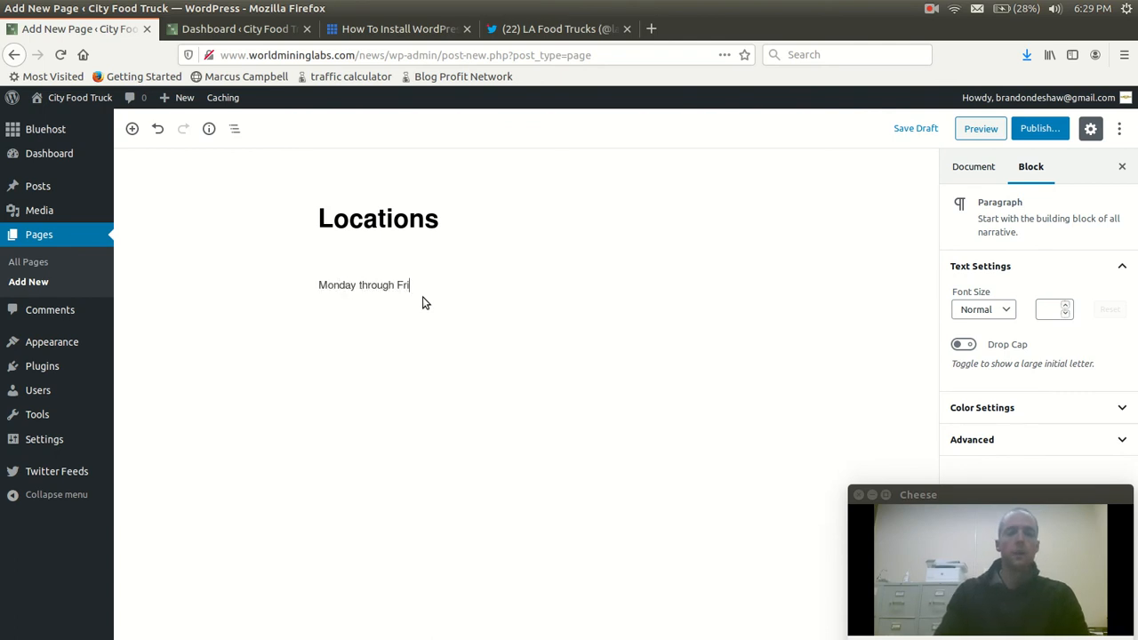
text(day we ar ein teh parking lot next to)
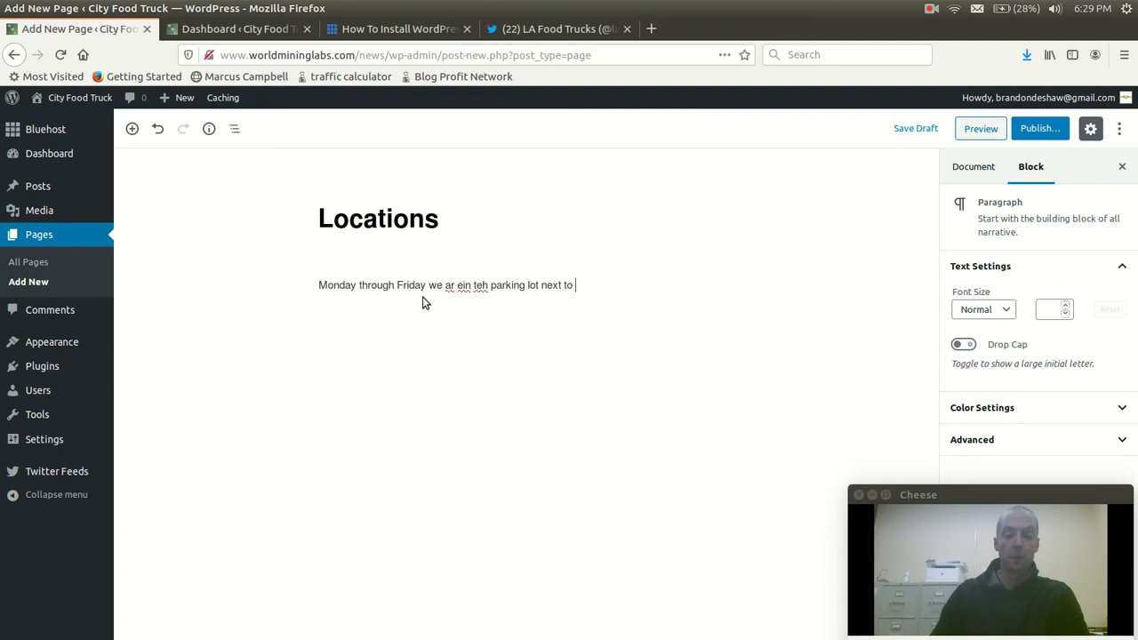
Correct the misspelled words in the Locations text so it reads "we are in the parking lot"
click(455, 286)
text(e)
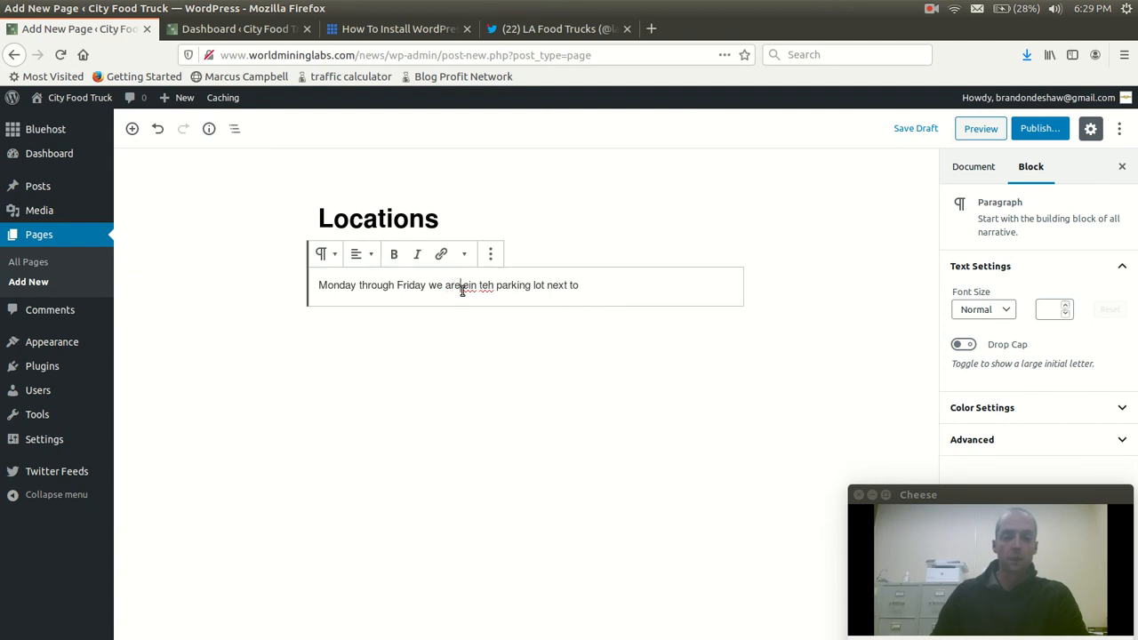
key(BackSpace)
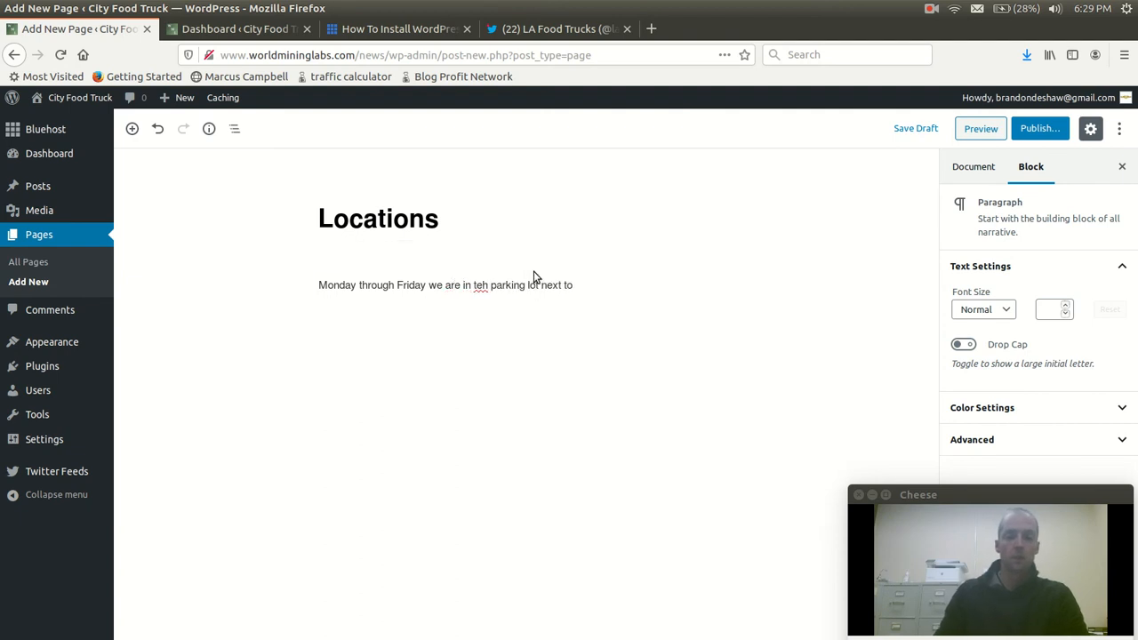
key(BackSpace)
key(BackSpace)
text(he)
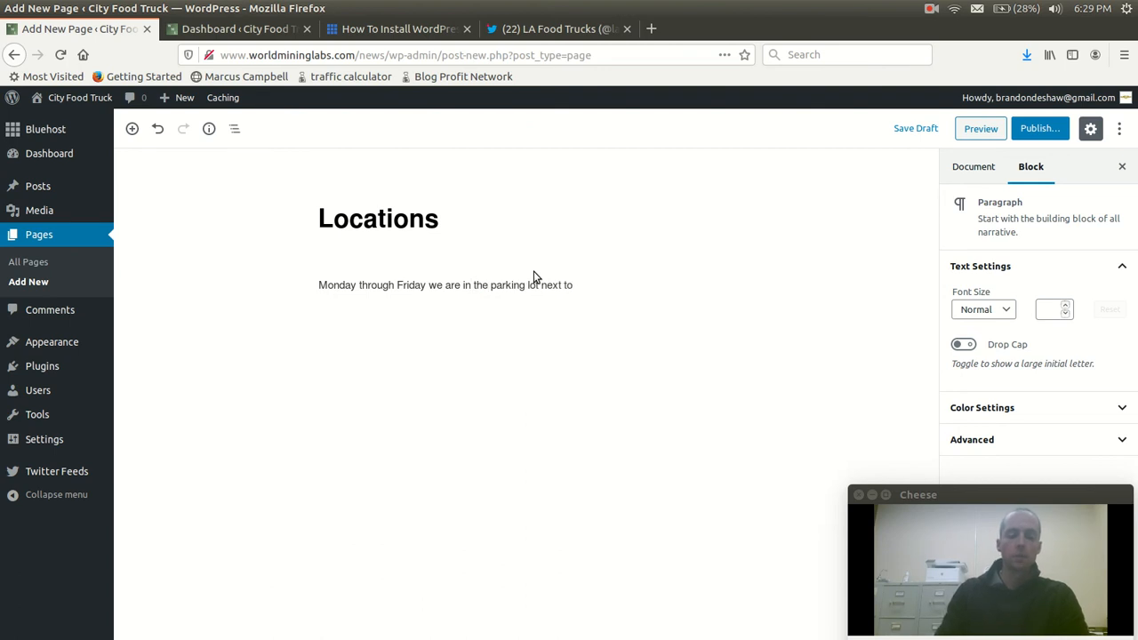
text( parking lot next to the )
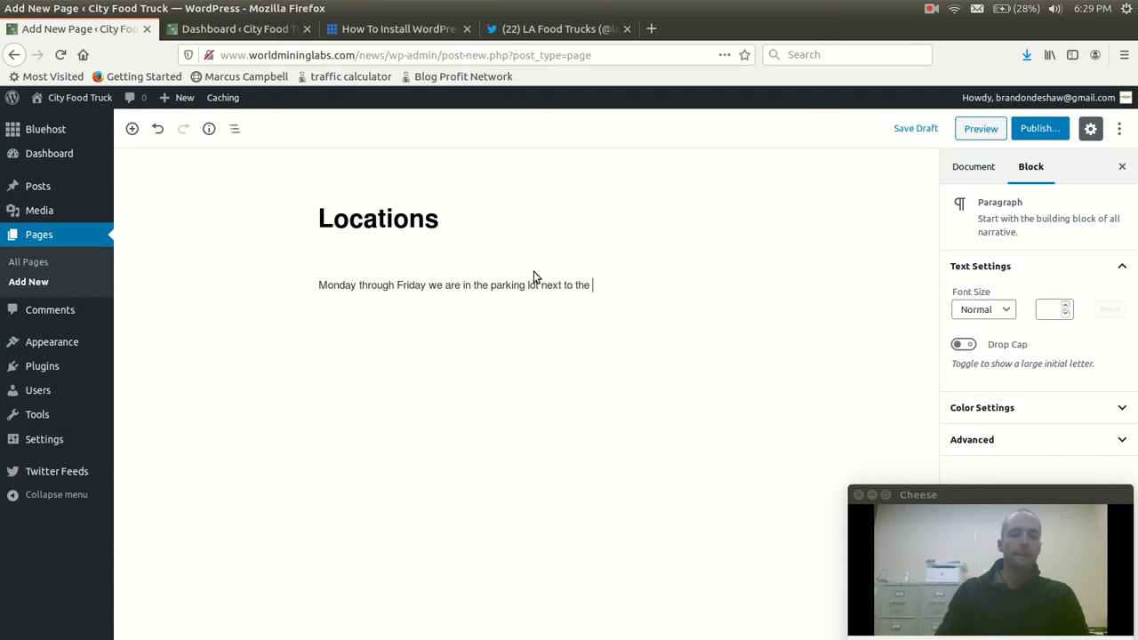
text(Subaru dealership on )
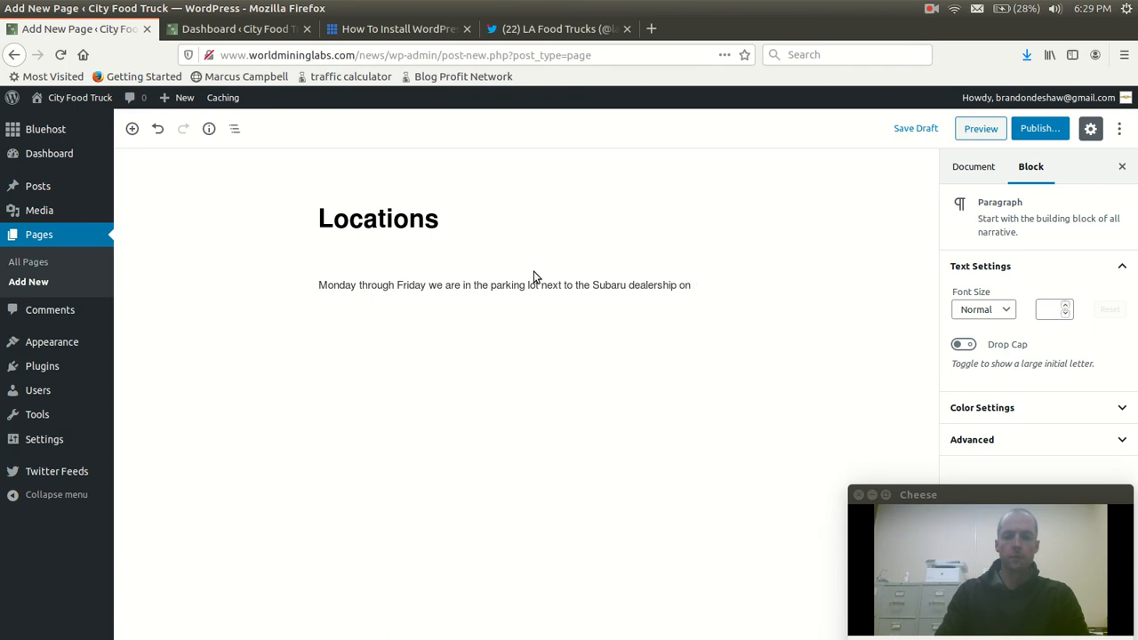
text(fir)
Complete the Locations sentence with "the Subaru dealership on first and 25th streets." and start a new paragraph below it
text(treets.)
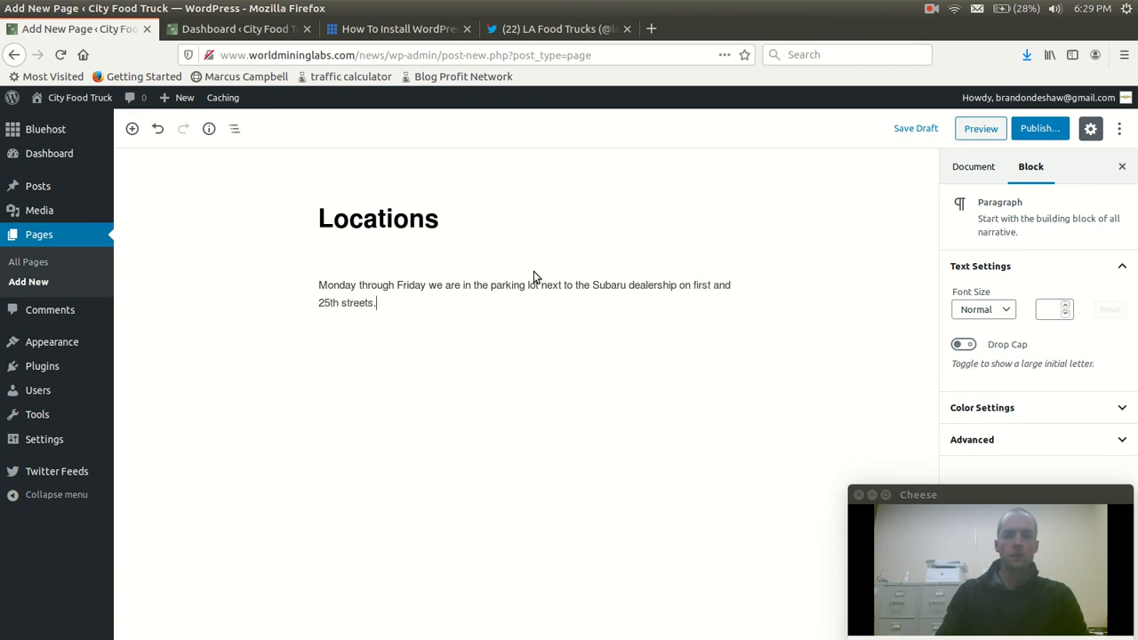
key(Return)
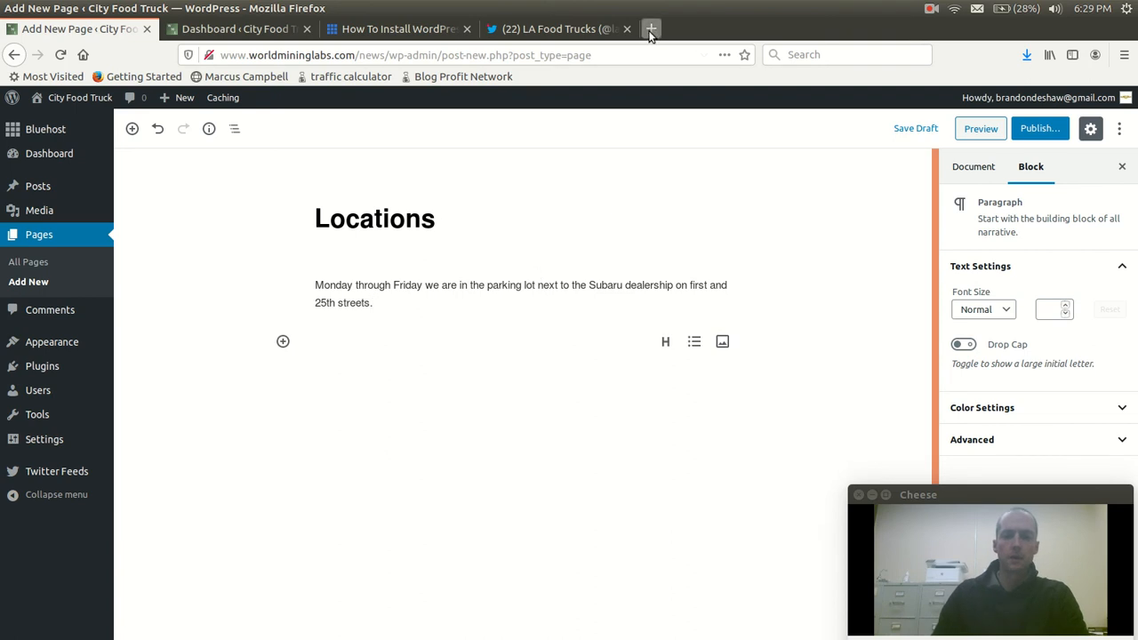
Search the web for "bing maps" in a new browser tab and open the Bing Maps site
click(651, 29)
text(bing maps)
key(Return)
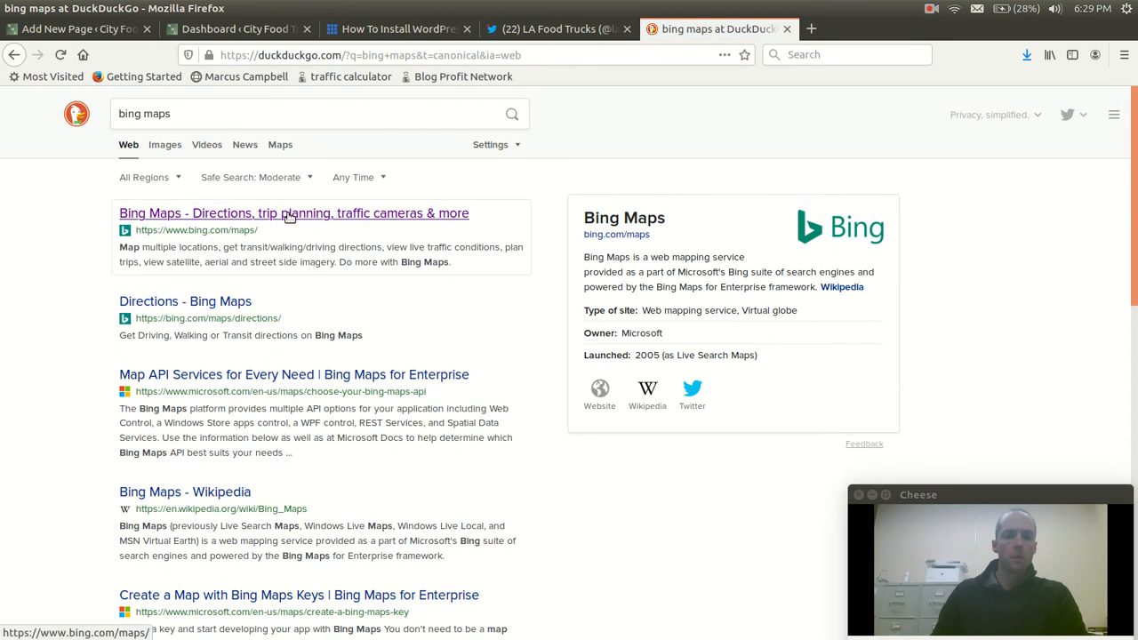
click(289, 215)
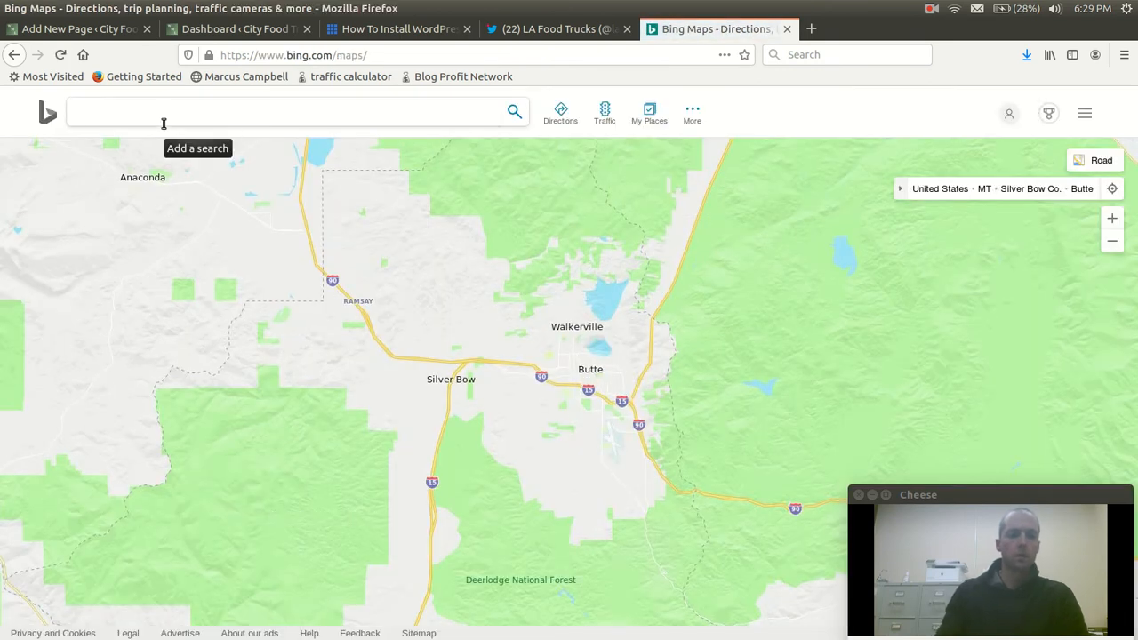
Search the map for "25th street miami, fl" and examine the area west along NW 25th St
text(25t)
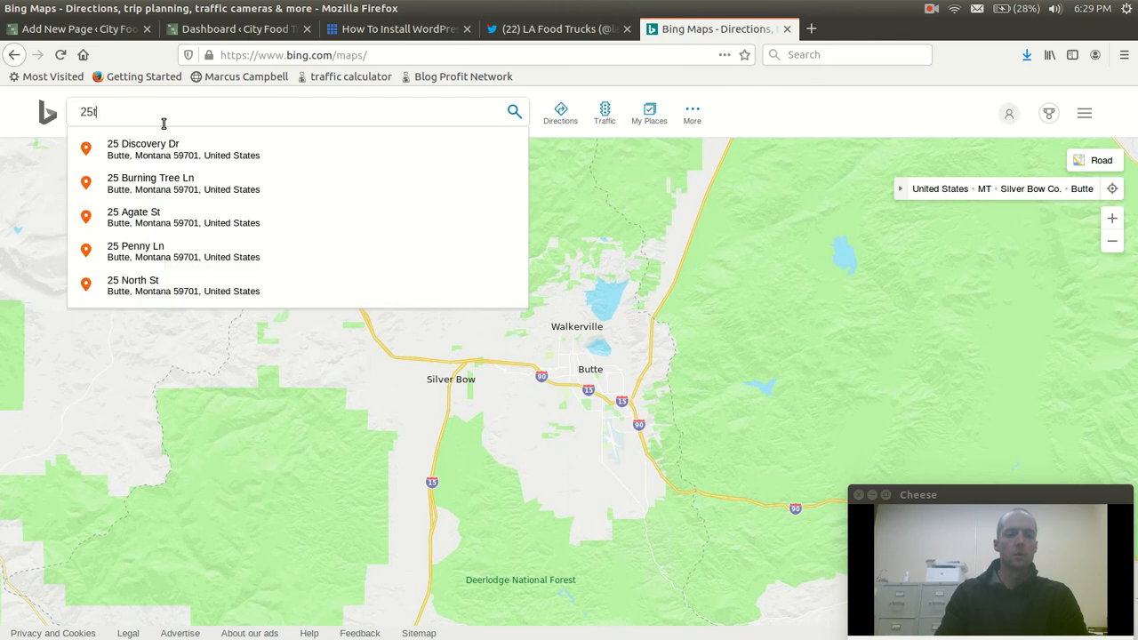
text(h street miami, fl)
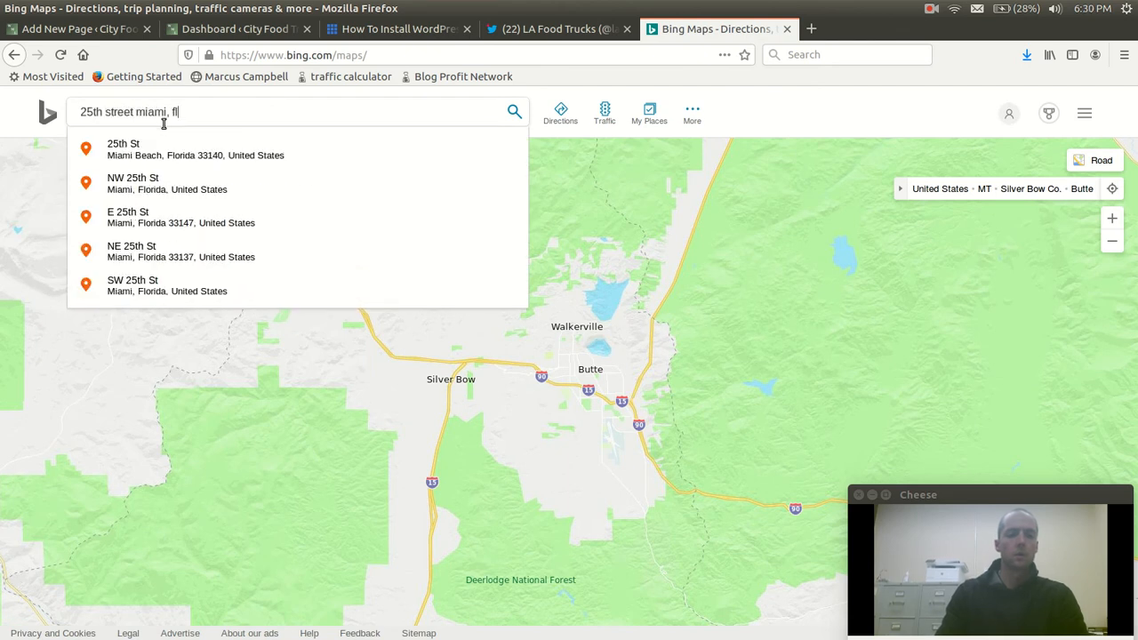
key(Return)
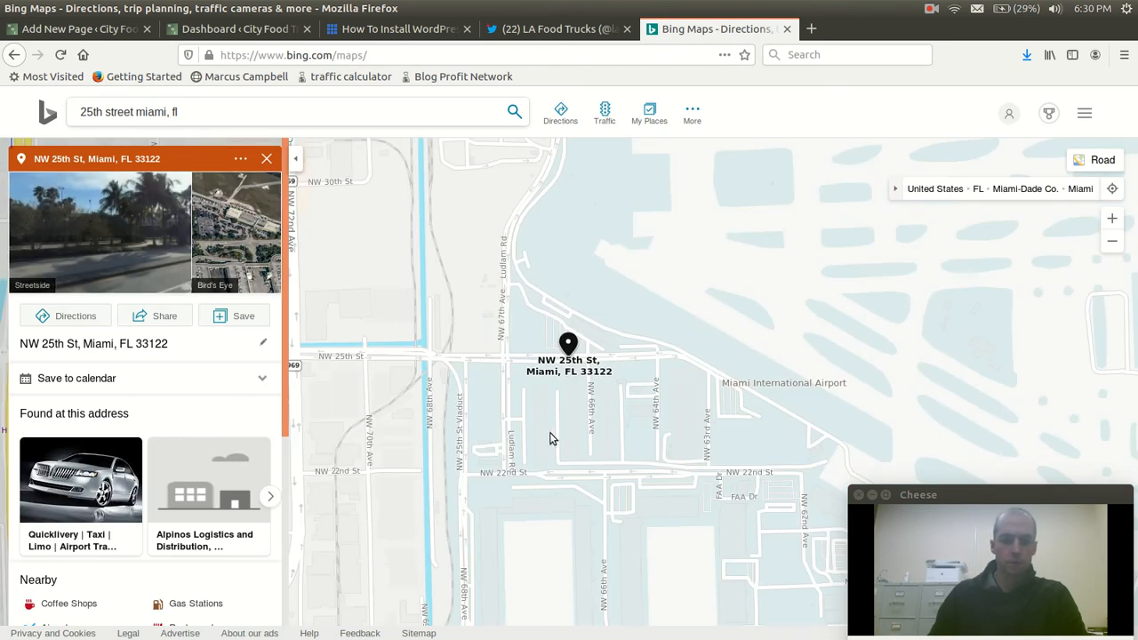
drag(385, 371, 920, 337)
drag(576, 365, 743, 357)
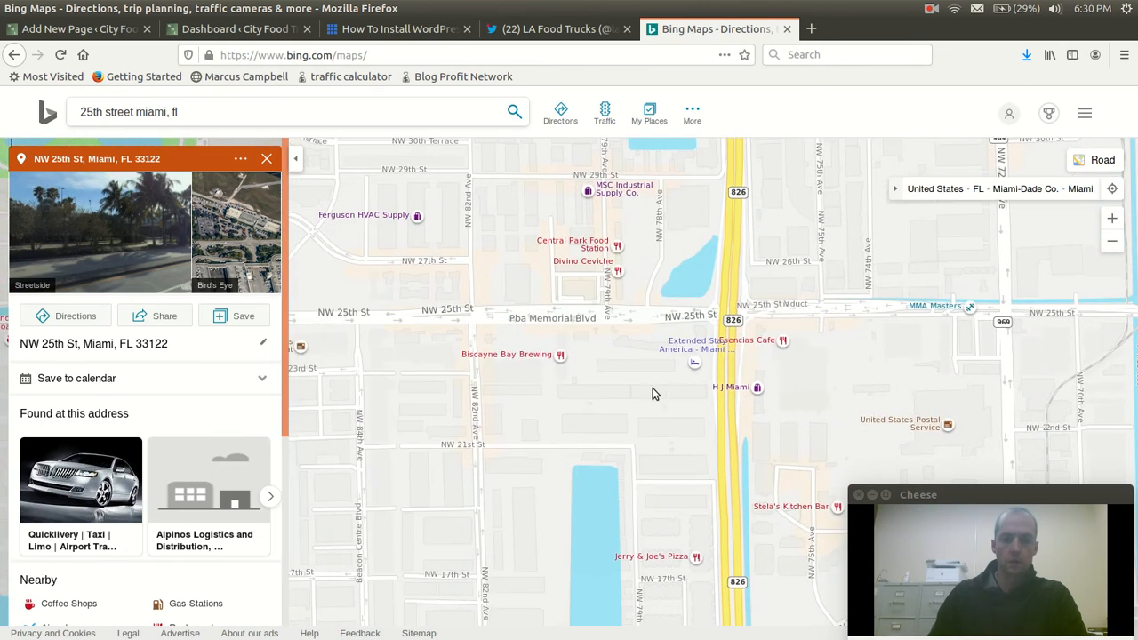
Zoom the map out around NW 25th St west of the airport and save an area screenshot of it in the Pictures folder
drag(661, 386, 579, 447)
scroll(579, 447, up, 1)
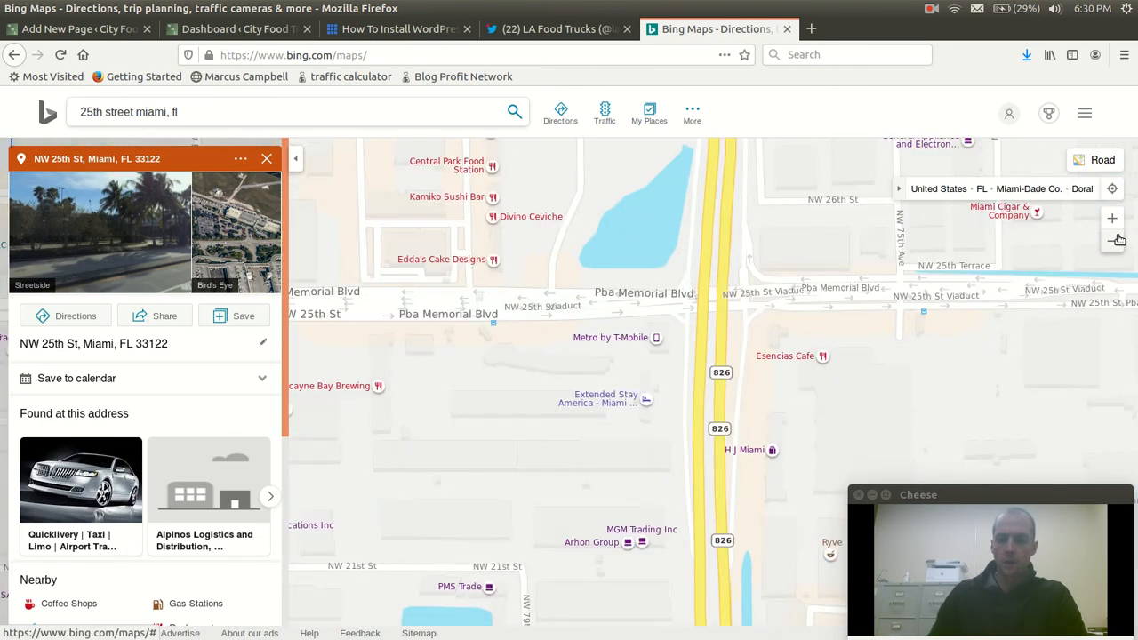
click(1112, 241)
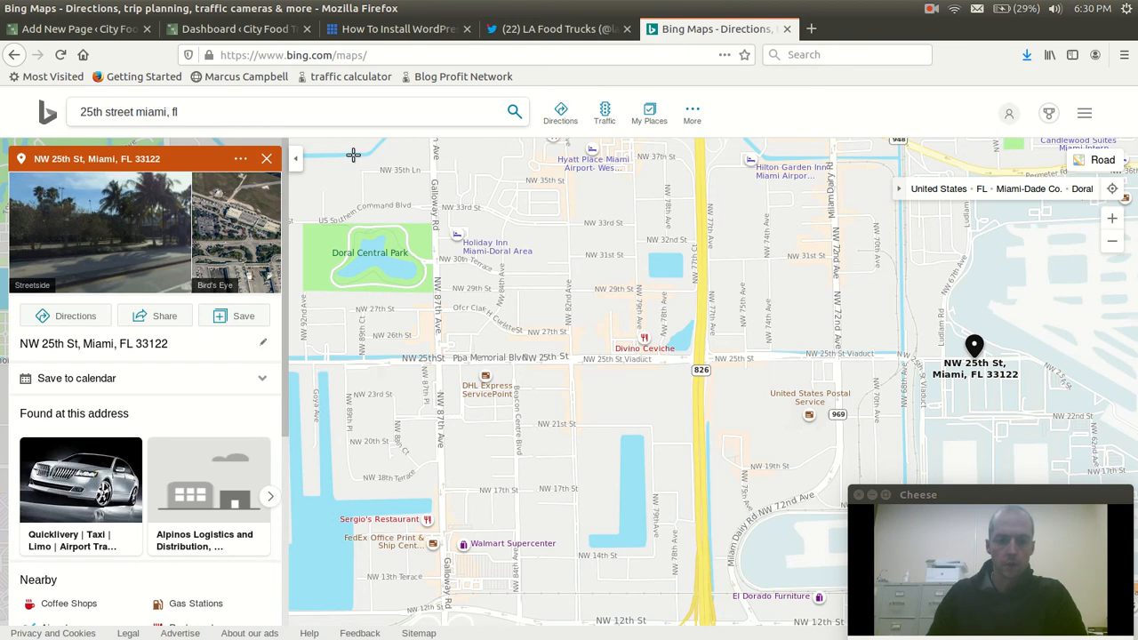
drag(323, 149, 907, 475)
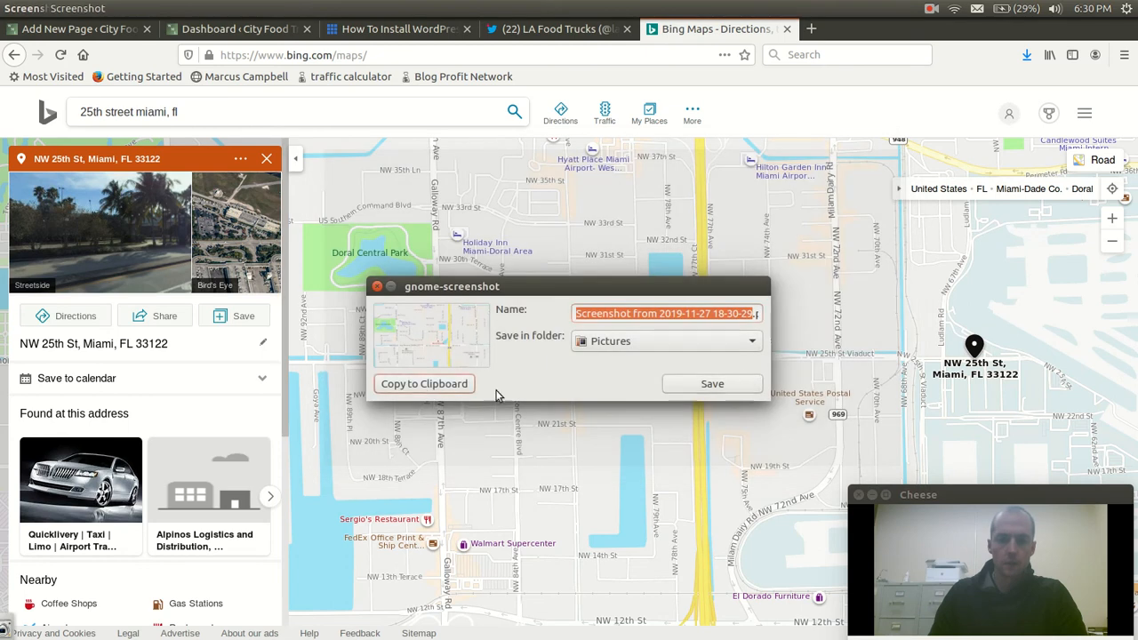
click(733, 389)
Switch to LibreOffice Writer, create a new drawing from there and paste the captured map screenshot onto its page
mouse_move(5, 181)
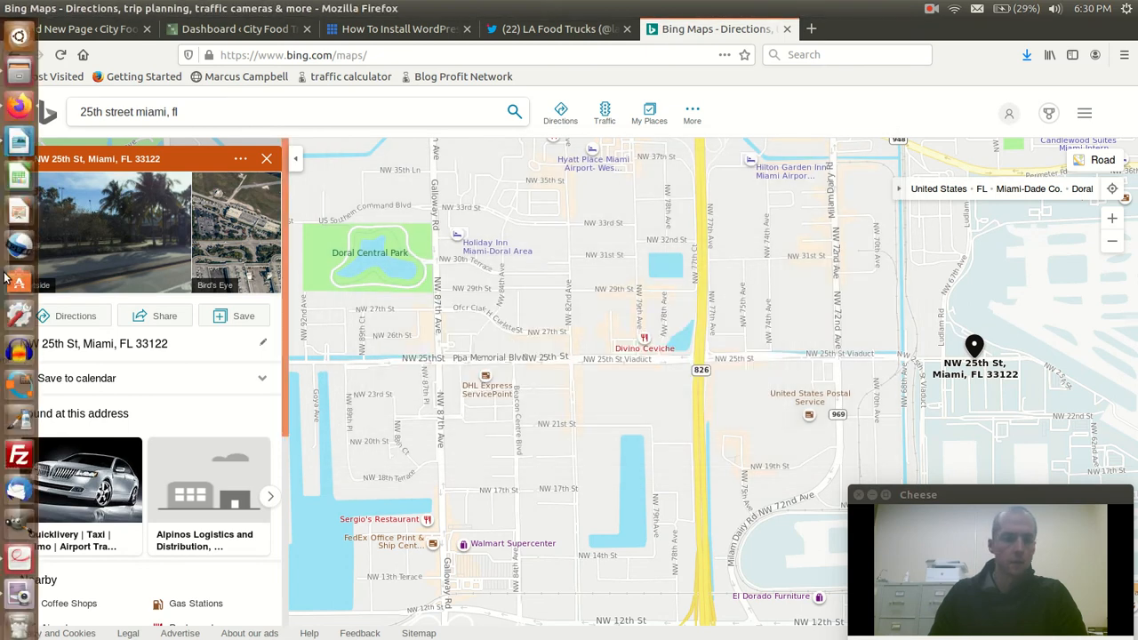
click(19, 142)
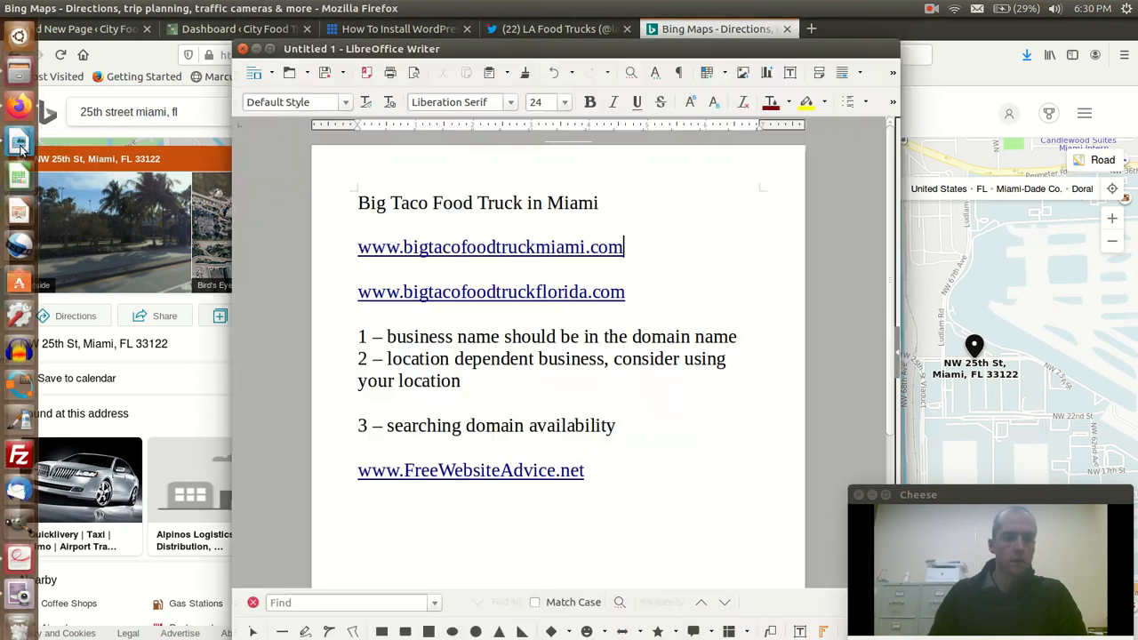
click(271, 73)
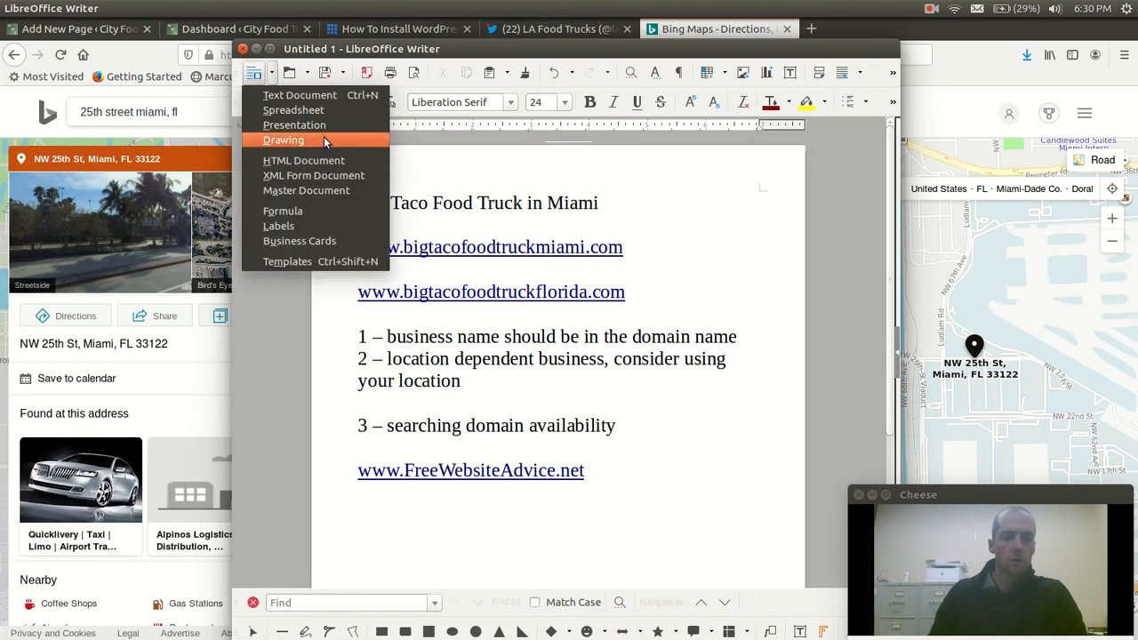
click(324, 140)
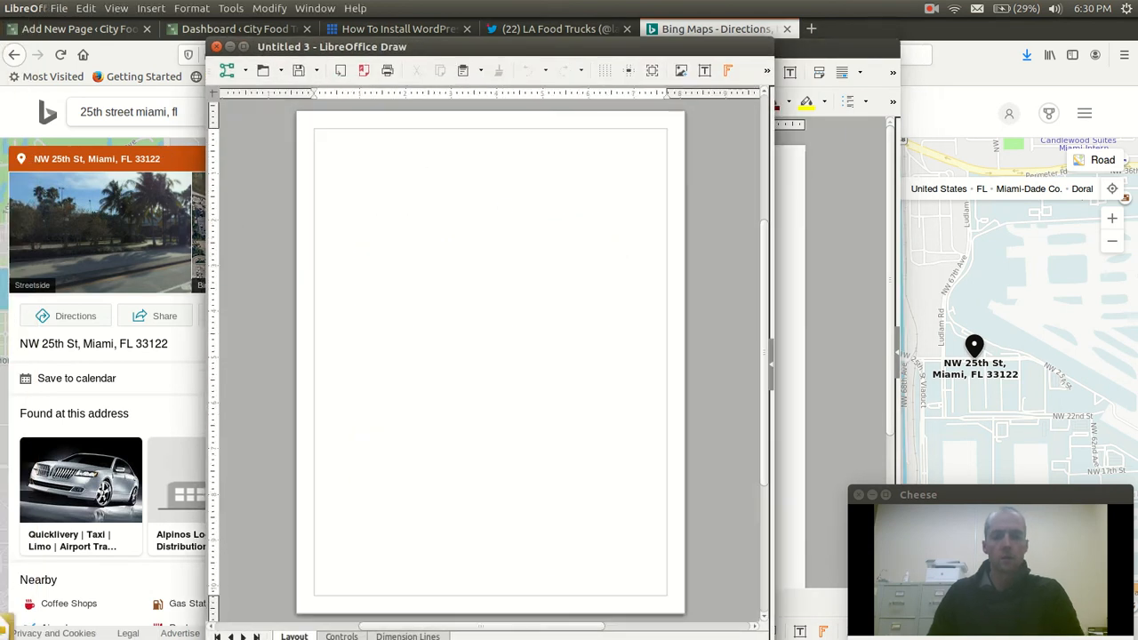
key(ctrl+v)
click(474, 225)
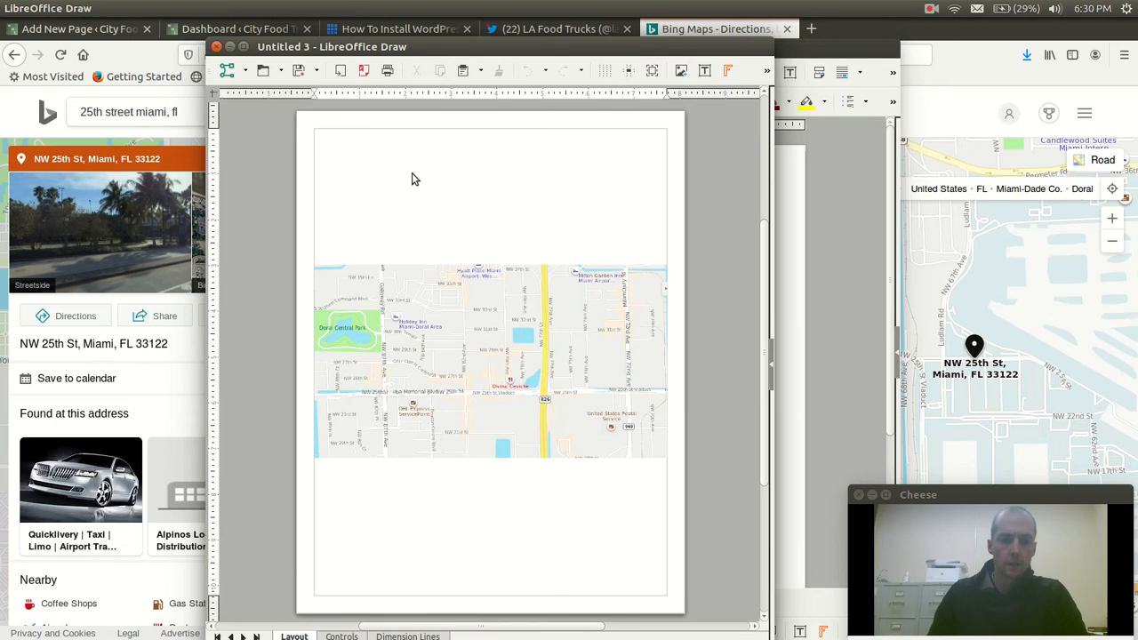
Add a text box over the map's upper part reading "Big City Food Truck" with "Monday - Friday" on a second line
click(707, 72)
drag(512, 302, 651, 336)
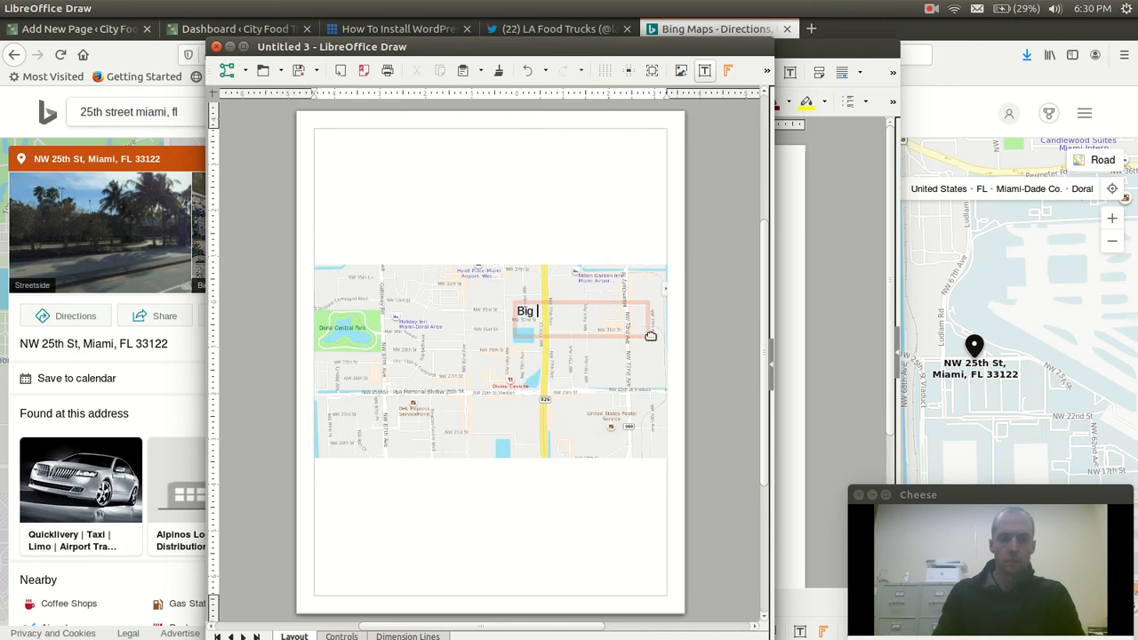
text(Big City Food Truck)
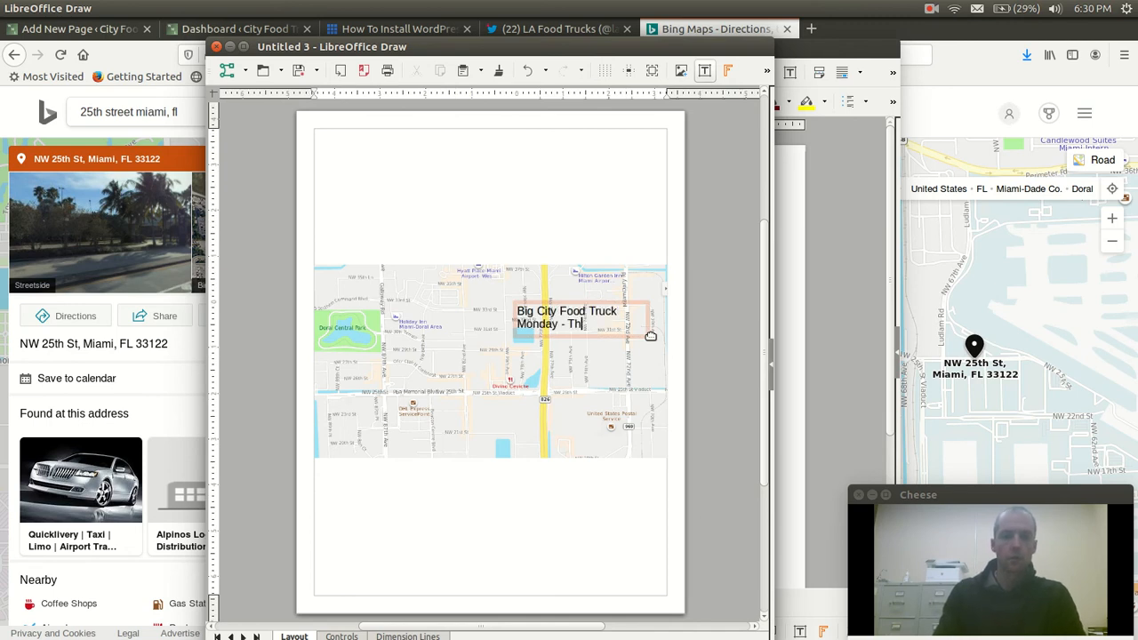
text( Monday - Firda)
key(BackSpace)
key(BackSpace)
key(BackSpace)
key(BackSpace)
text(riday)
scroll(571, 310, up, 2)
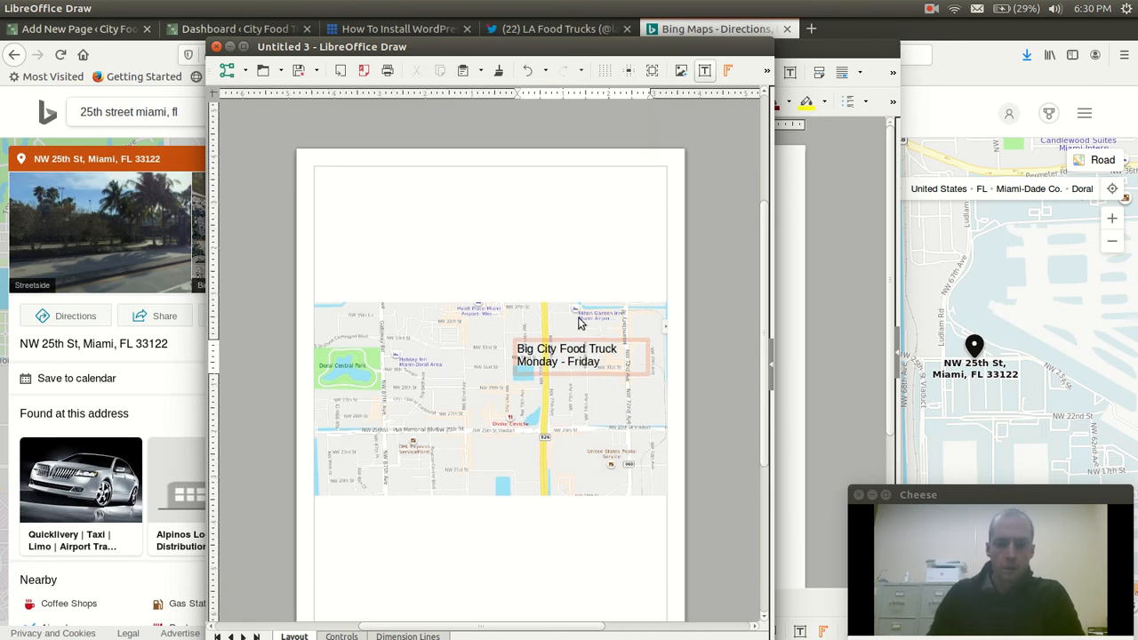
click(551, 275)
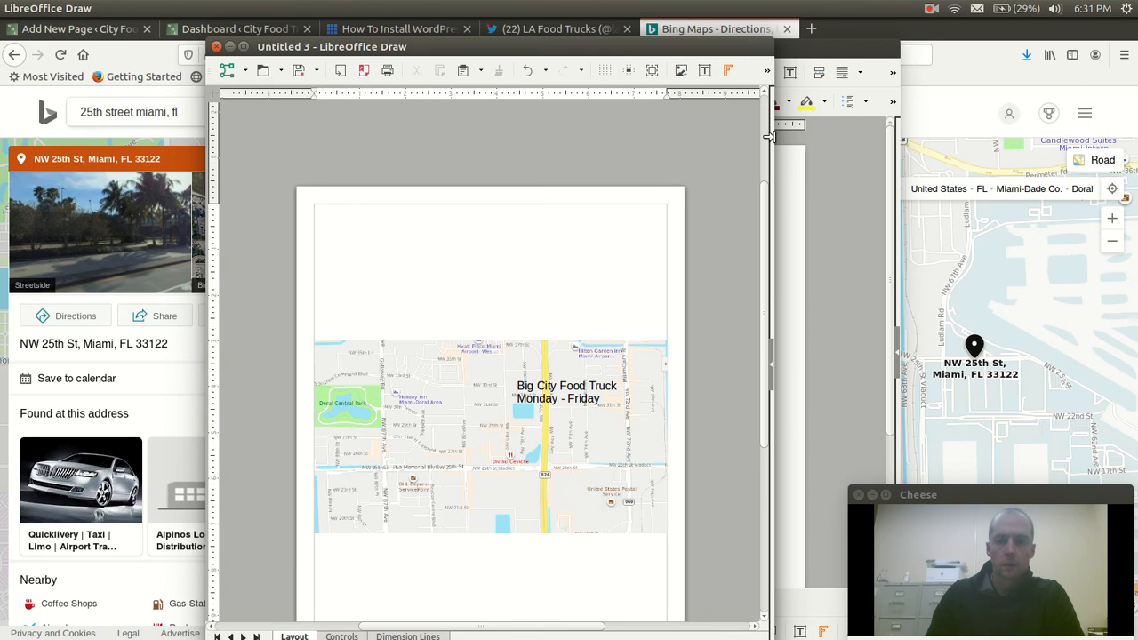
drag(770, 136, 969, 143)
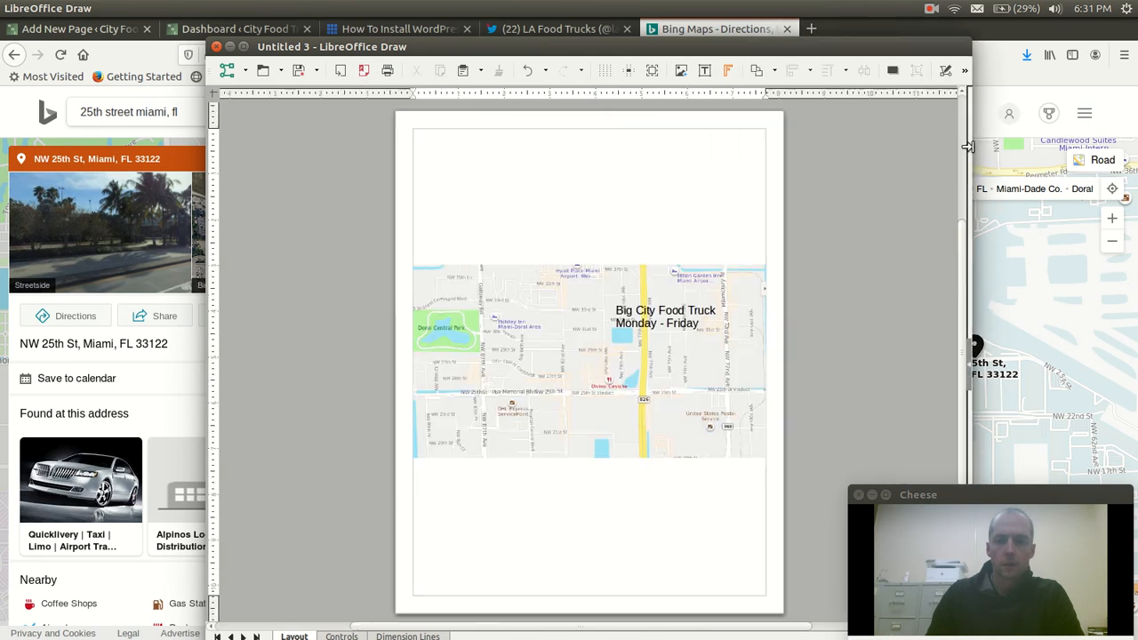
click(966, 71)
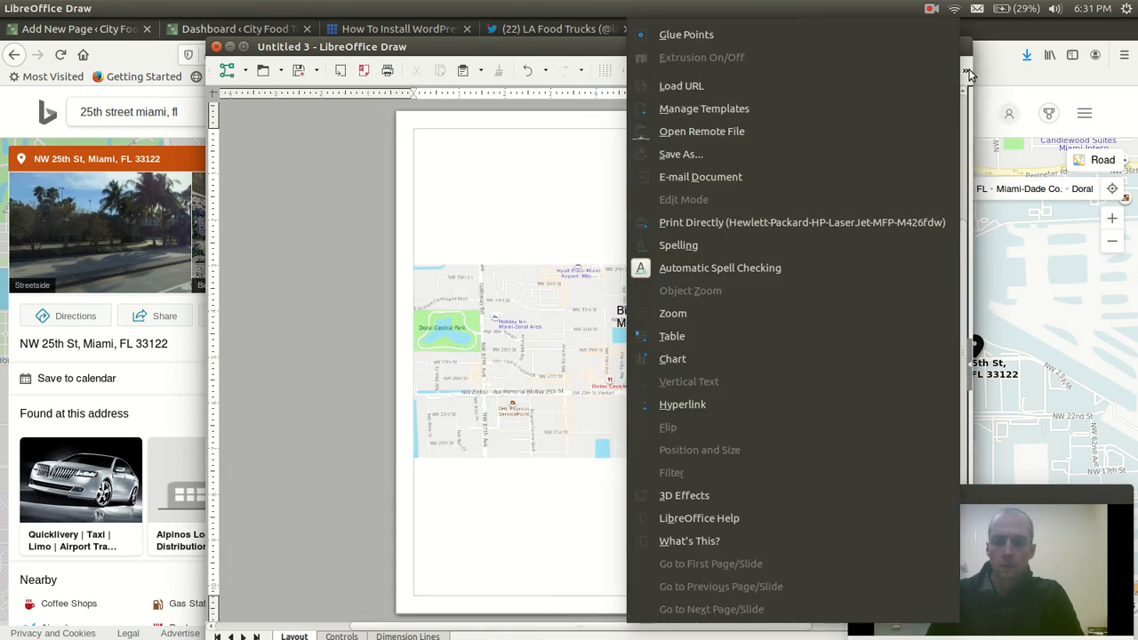
click(559, 188)
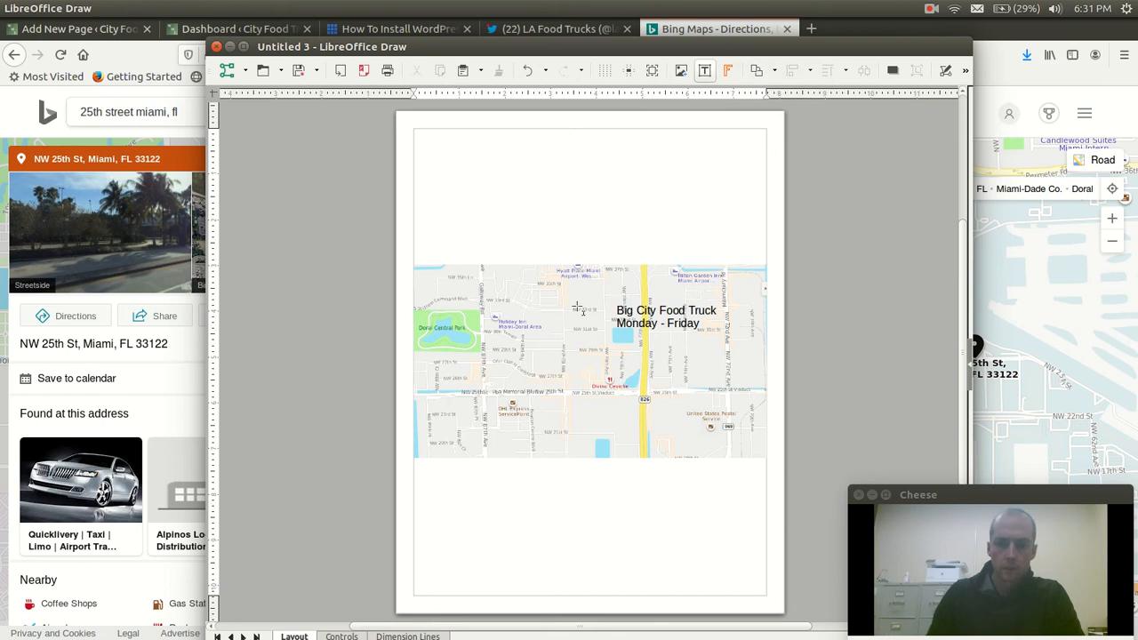
Add an "X" text marker on the map just left of the food truck label and shift it slightly further left
text(X)
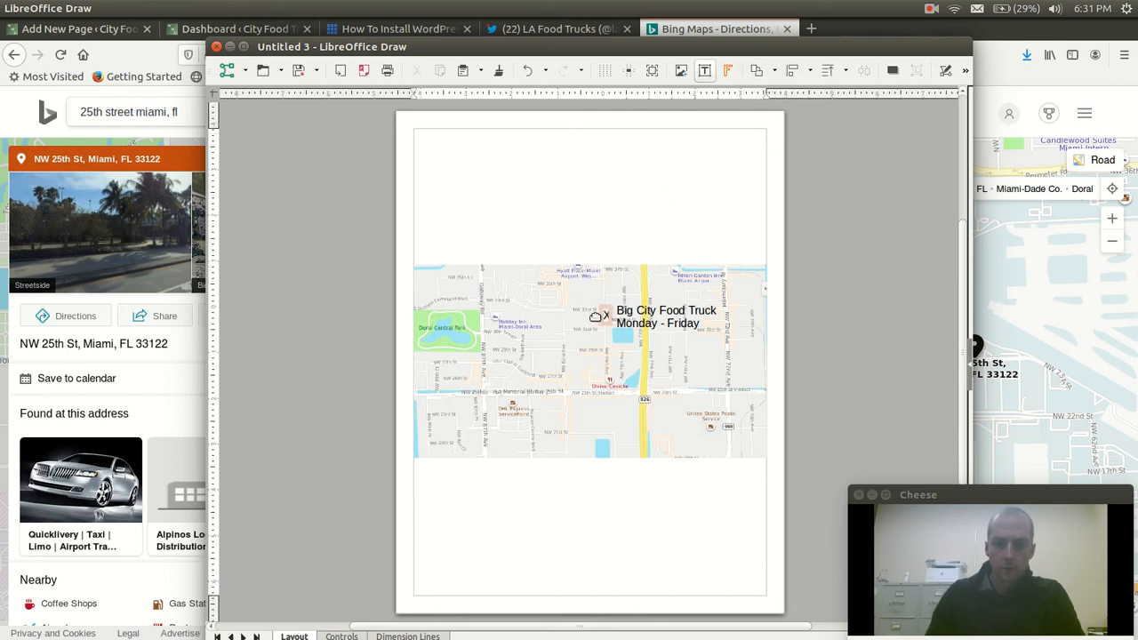
click(600, 316)
key(Escape)
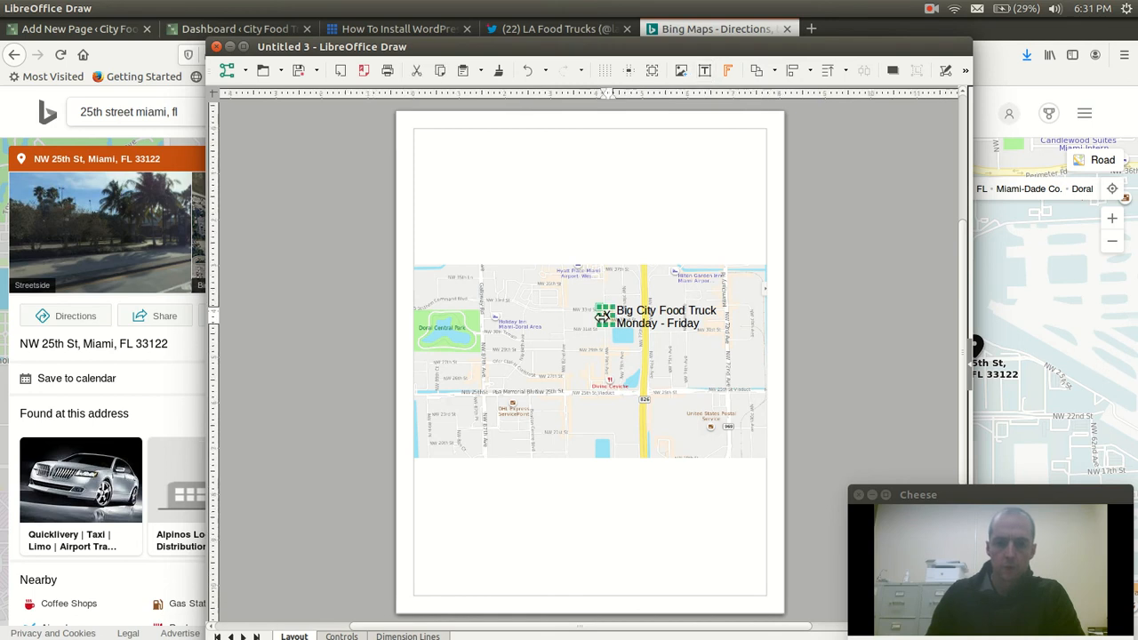
drag(598, 314, 595, 315)
click(603, 213)
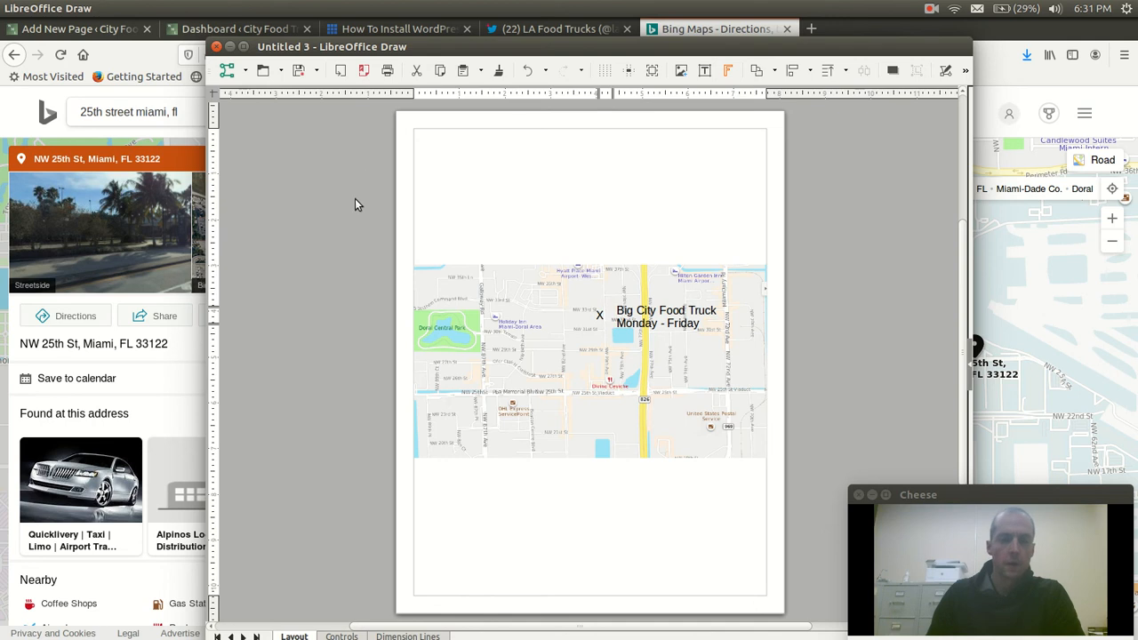
Try to select the map image together with the X marker and the food truck label
drag(387, 245, 793, 540)
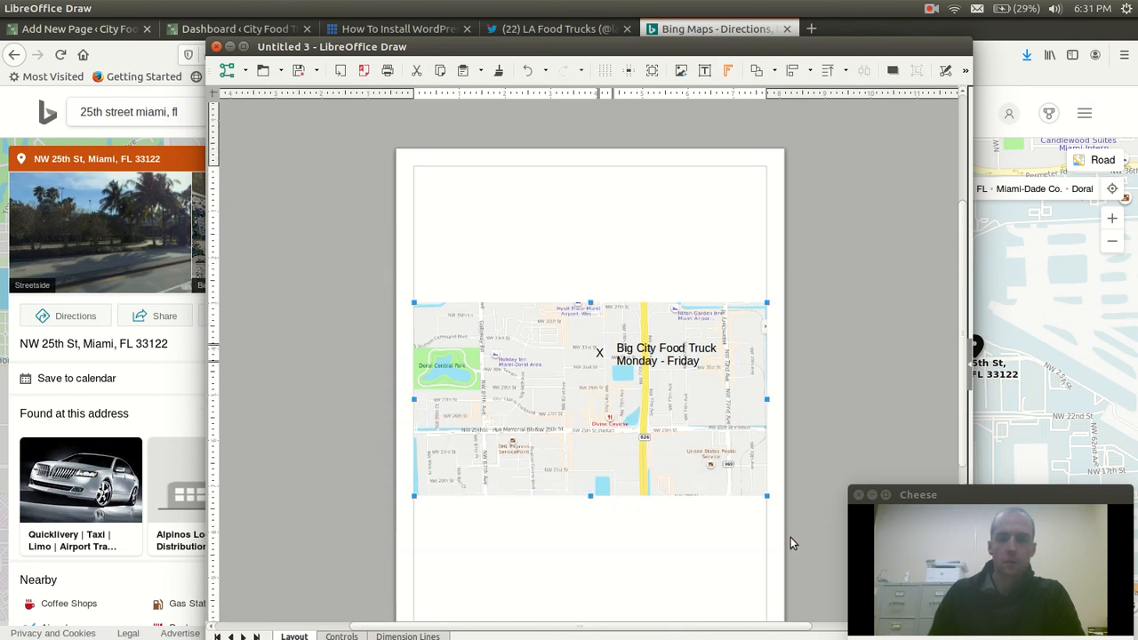
click(600, 352)
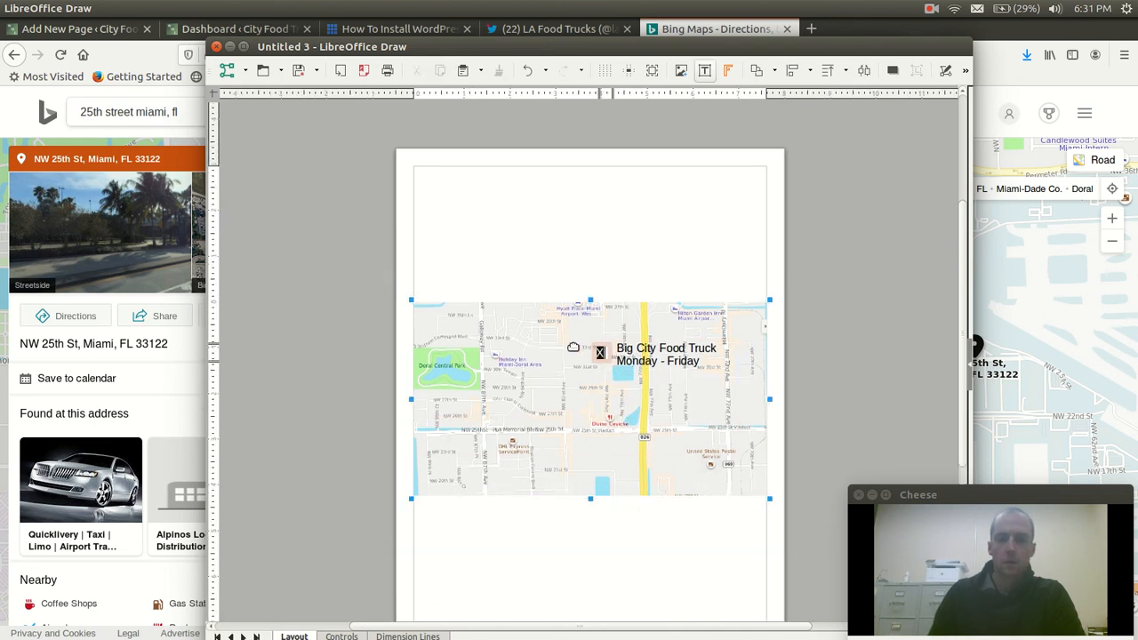
scroll(406, 269, up, 2)
scroll(554, 305, left, 1)
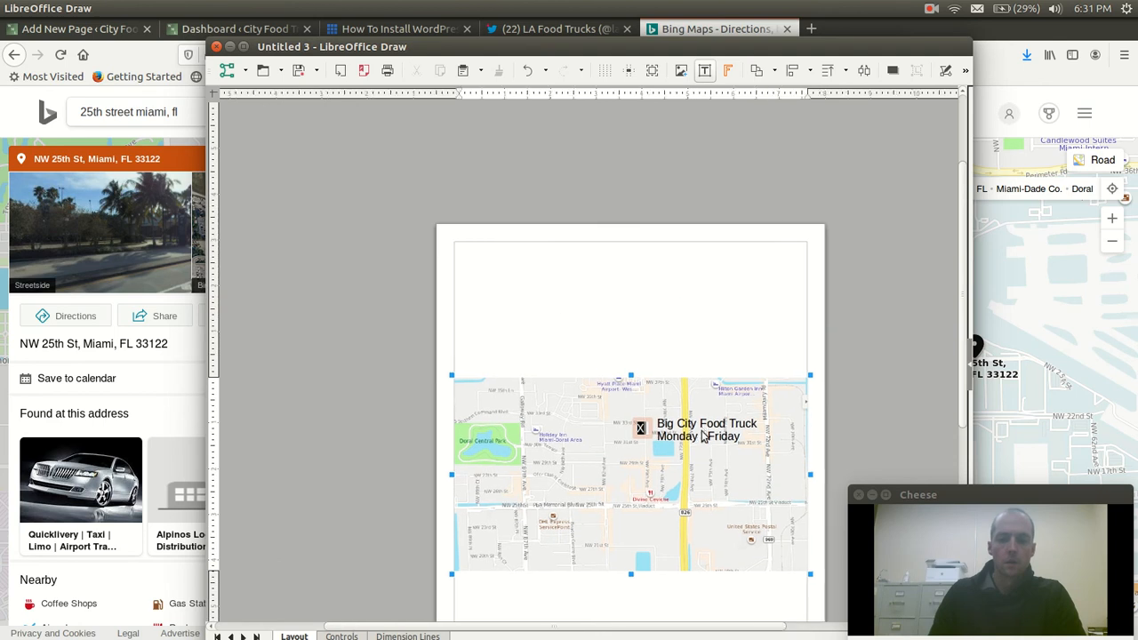
click(702, 426)
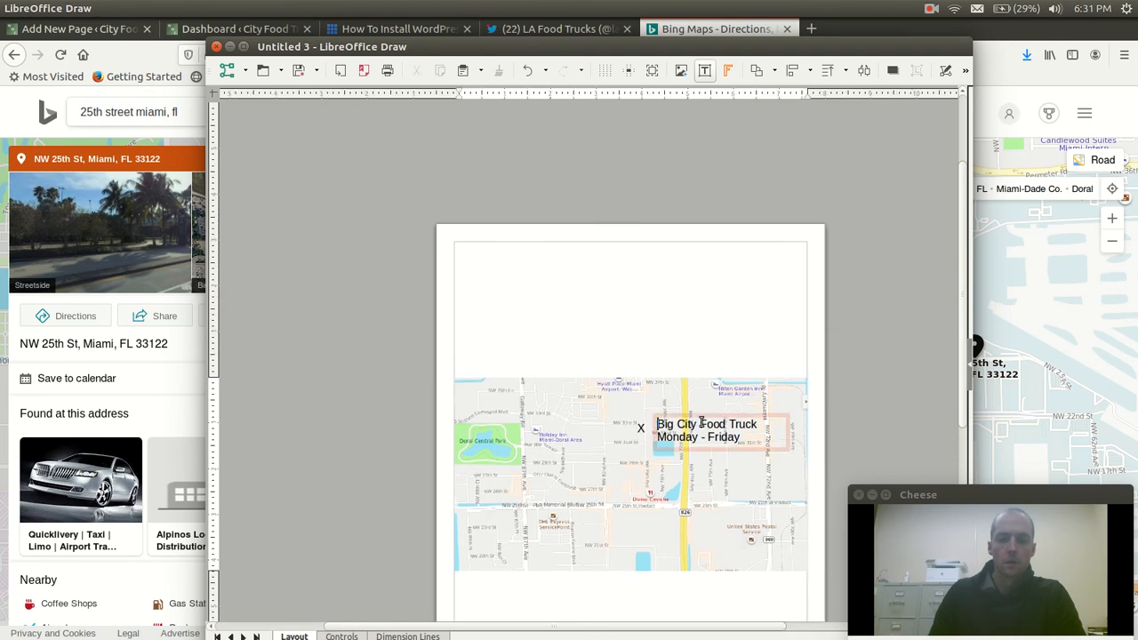
click(641, 428)
click(588, 385)
scroll(417, 351, down, 1)
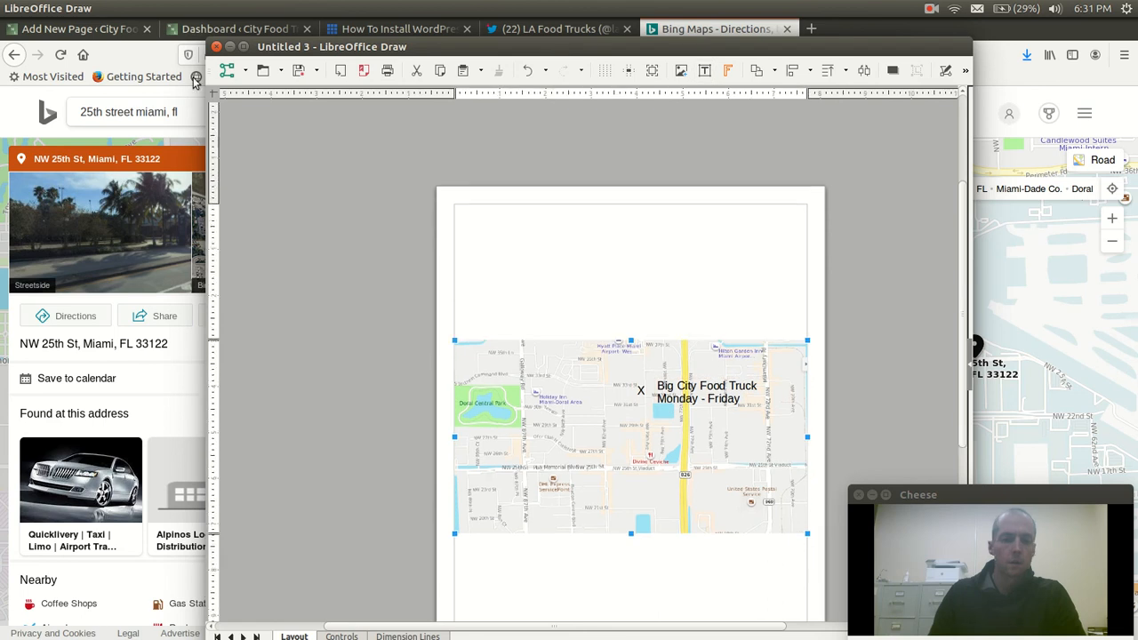
Export the drawing to the Pictures folder as "big-city-food-truck-location-picture", accepting the default WMF size options
click(57, 9)
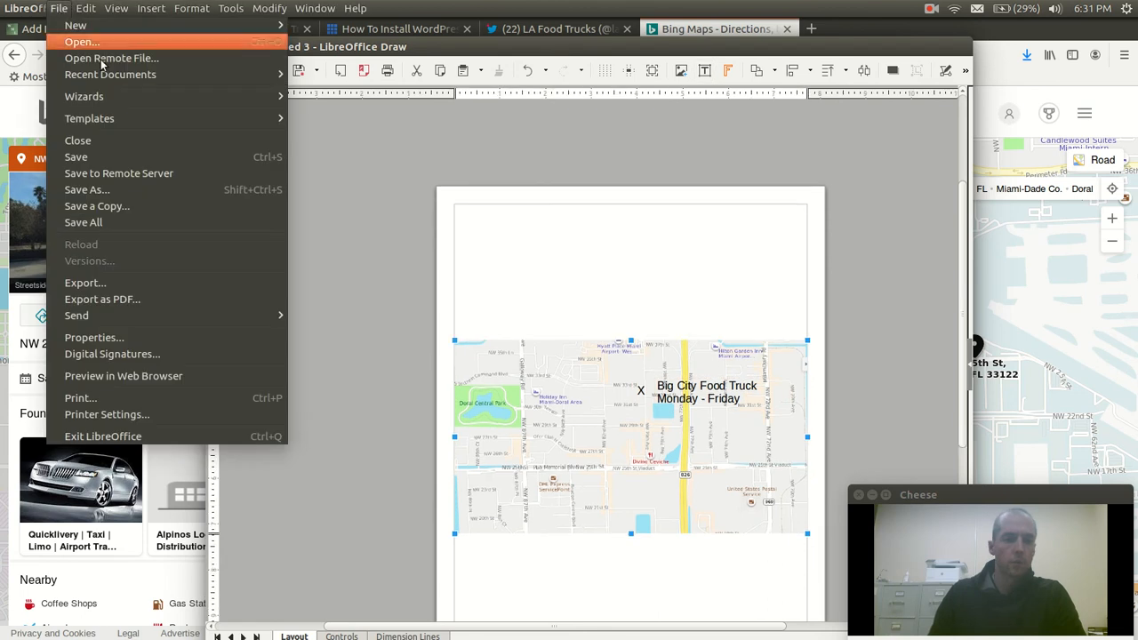
click(145, 283)
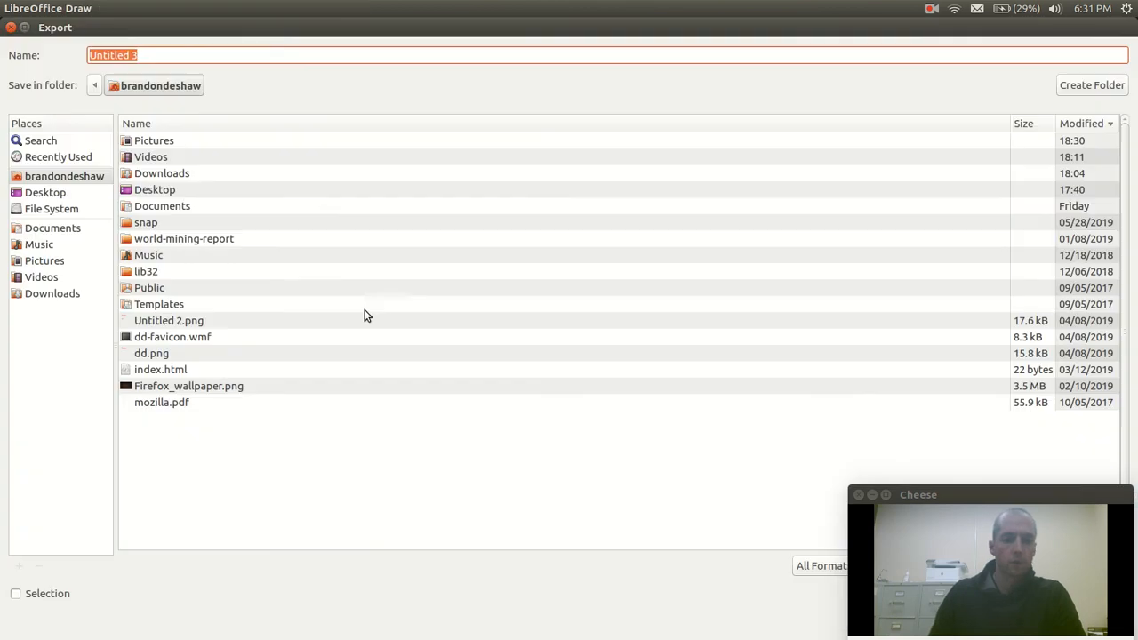
double_click(154, 140)
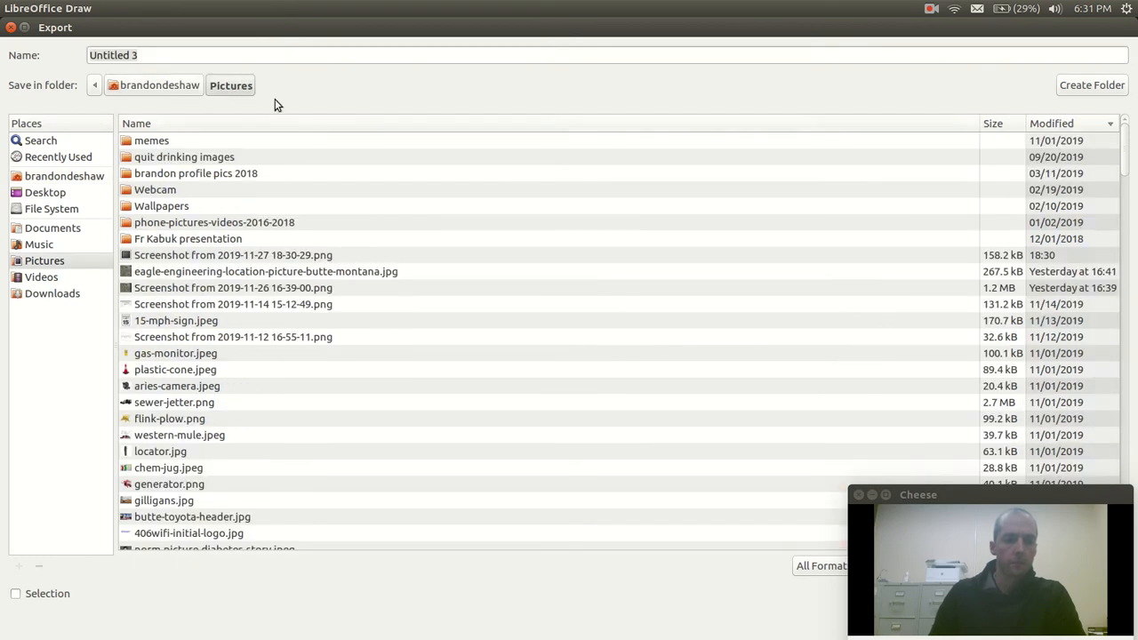
triple_click(271, 53)
text(big-city-food-tru)
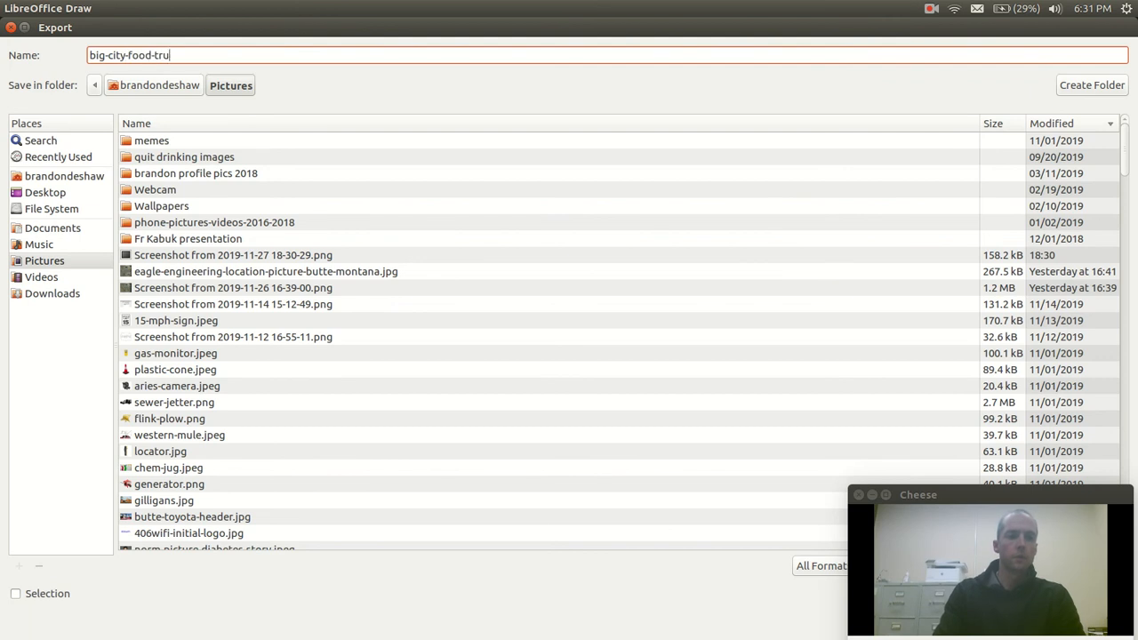
text(ck-location-picture)
drag(345, 31, 52, 32)
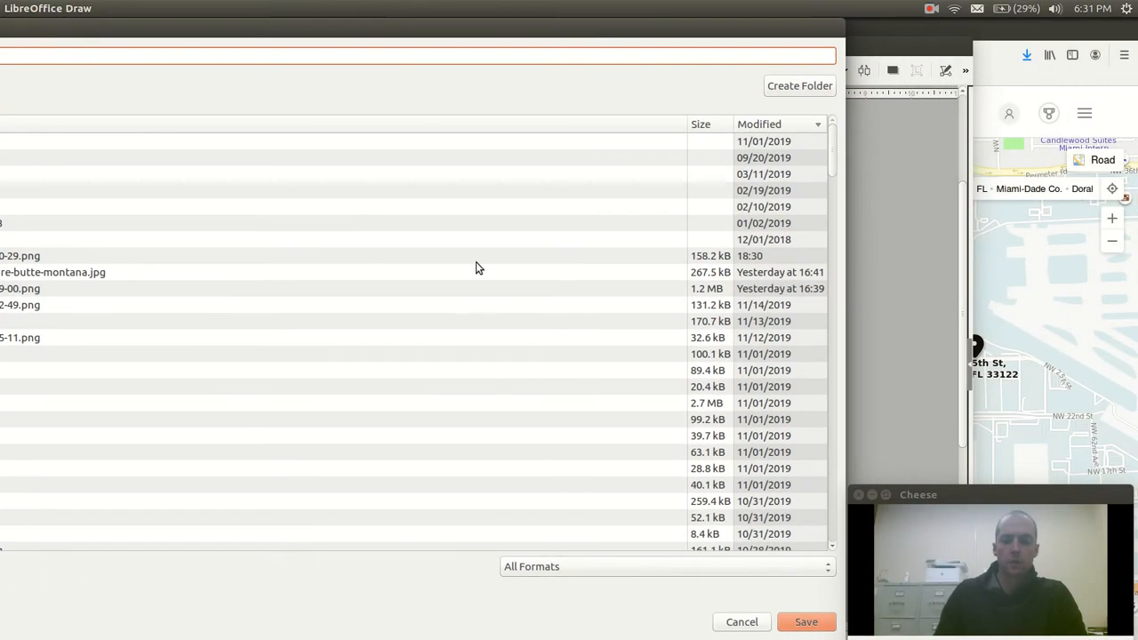
click(804, 622)
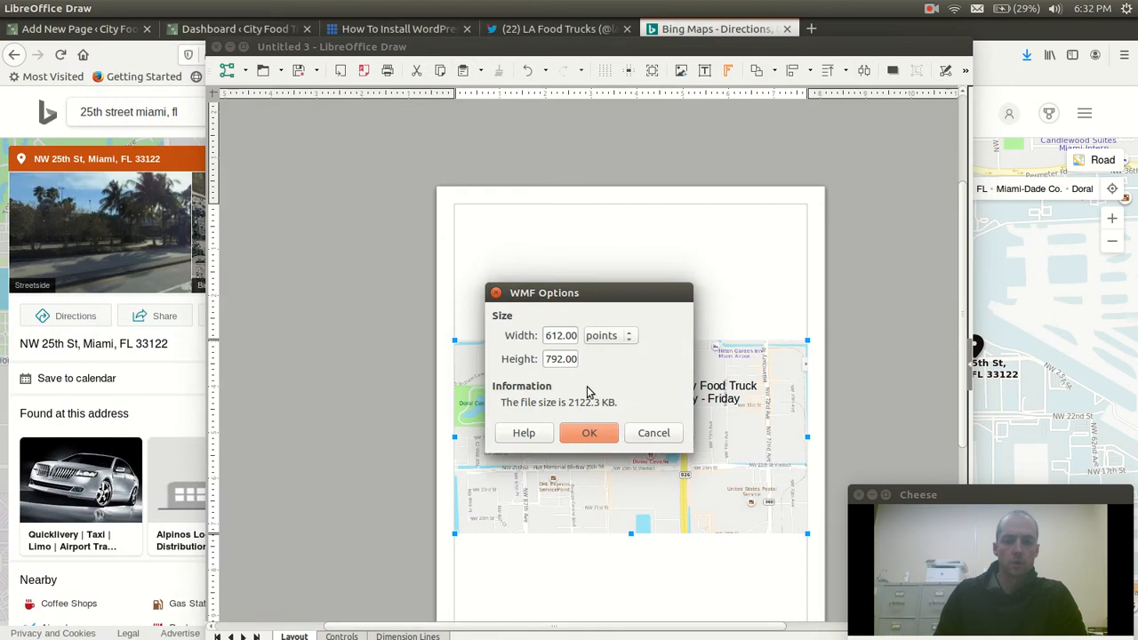
click(578, 435)
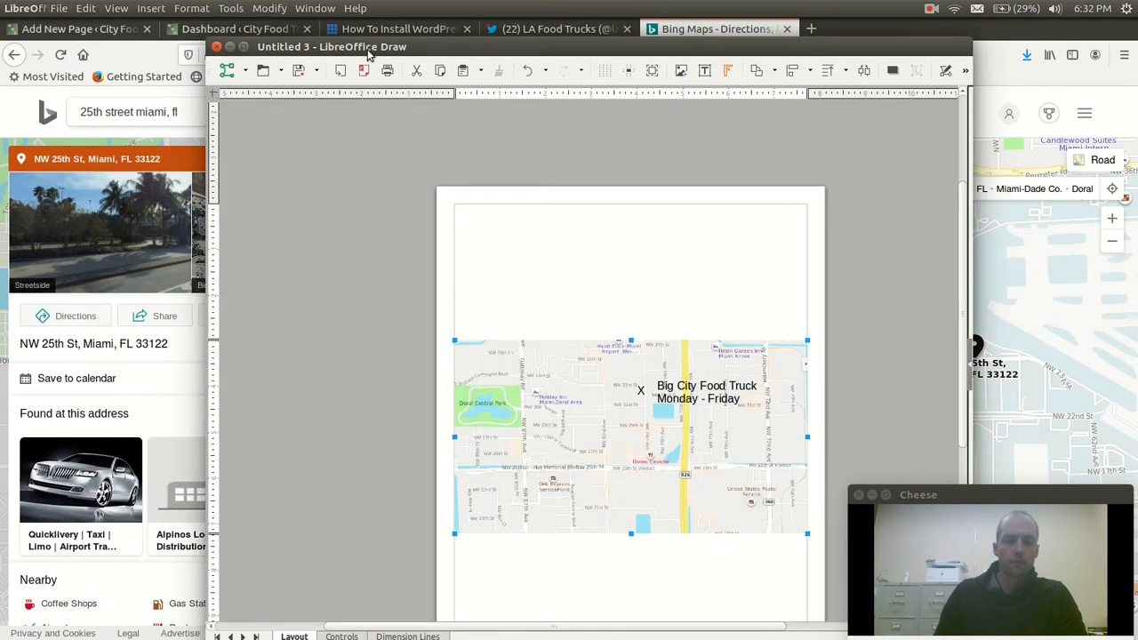
Try opening big-city-food-truck-location-picture.wmf from the Pictures folder in GIMP, cancel the metafile rendering and return to the folder
click(14, 73)
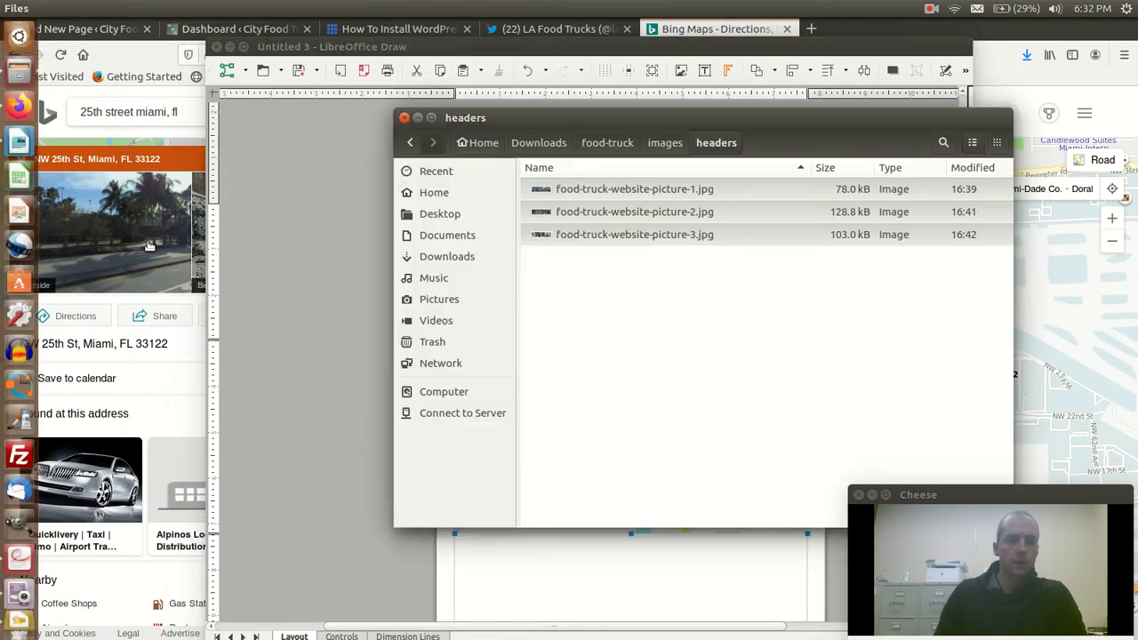
click(433, 299)
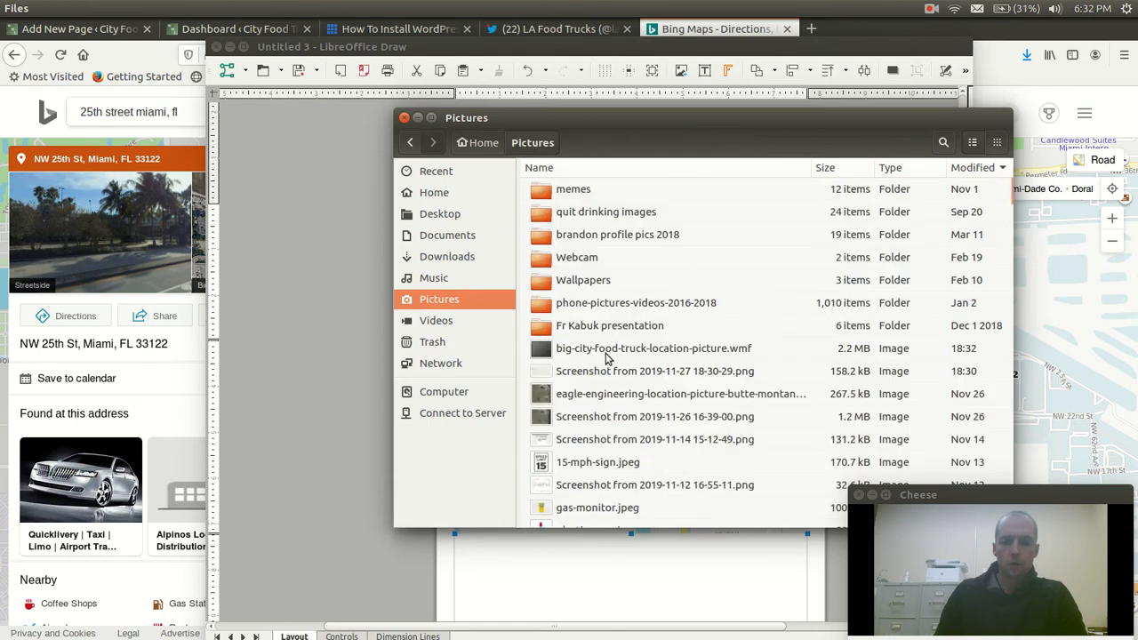
double_click(607, 356)
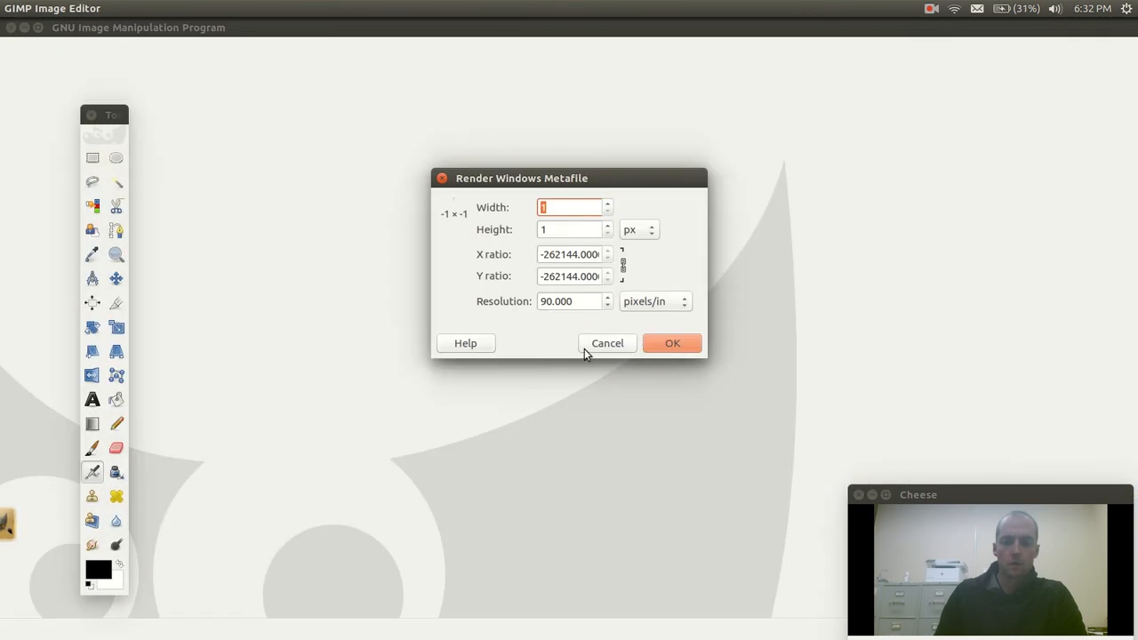
click(601, 343)
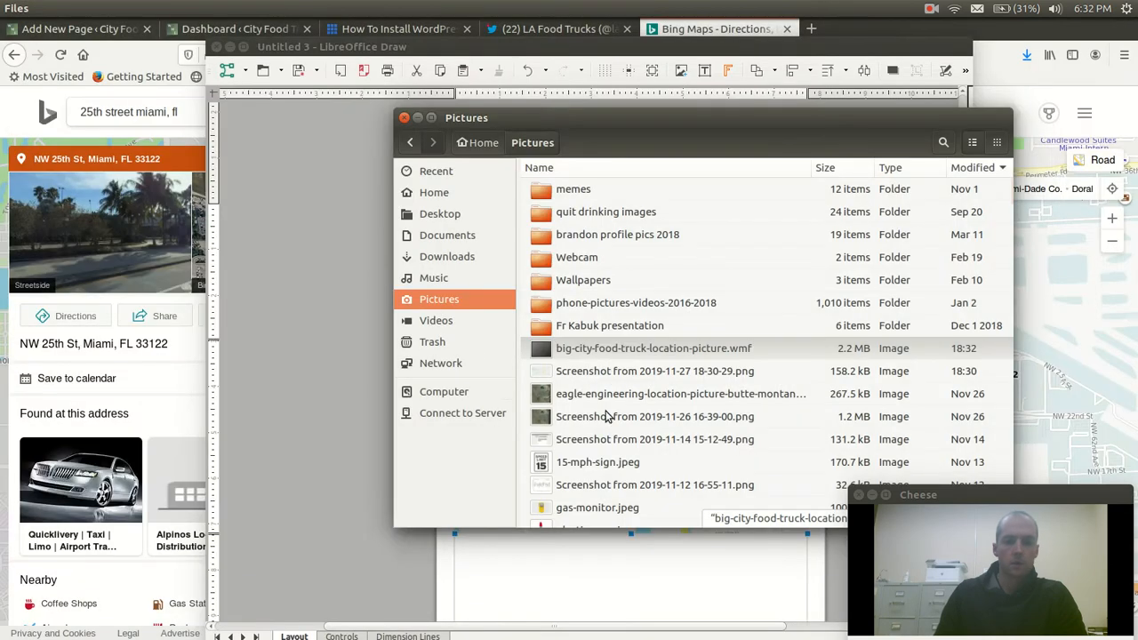
click(606, 357)
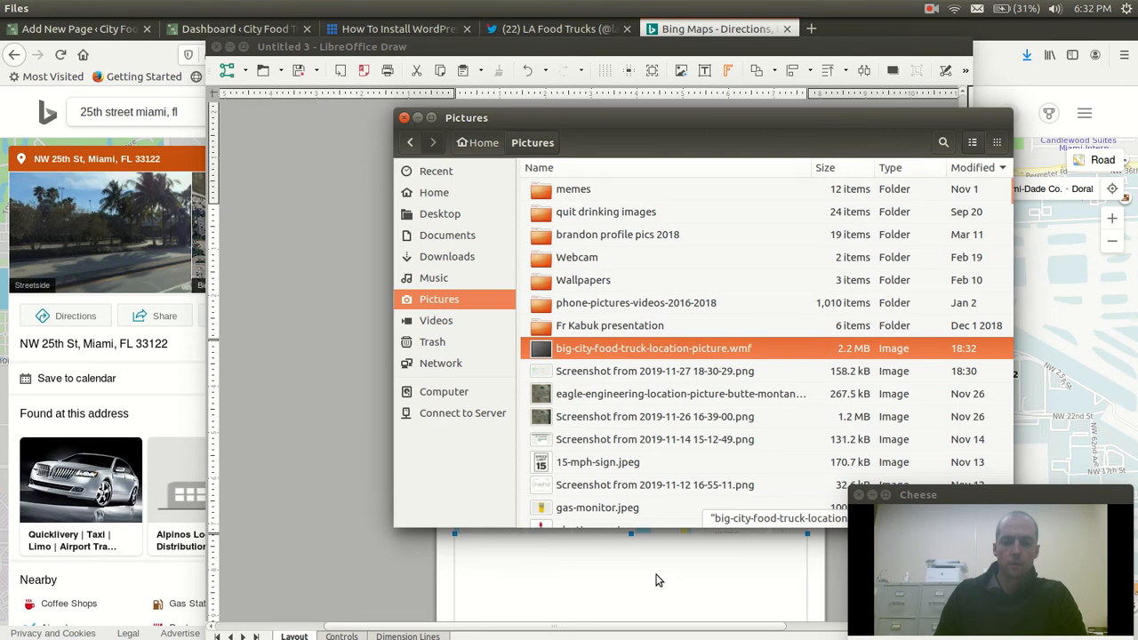
Return to the drawing in LibreOffice Draw and try again to multi-select the map image, the X marker and the food truck label
drag(656, 580, 655, 579)
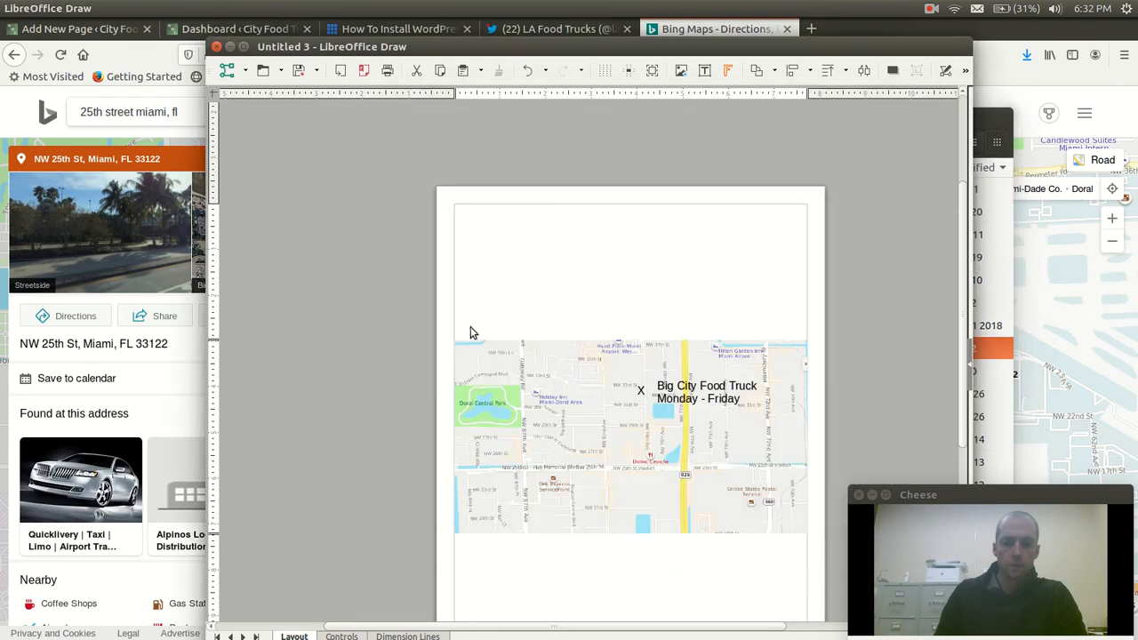
drag(449, 341, 817, 556)
click(701, 392)
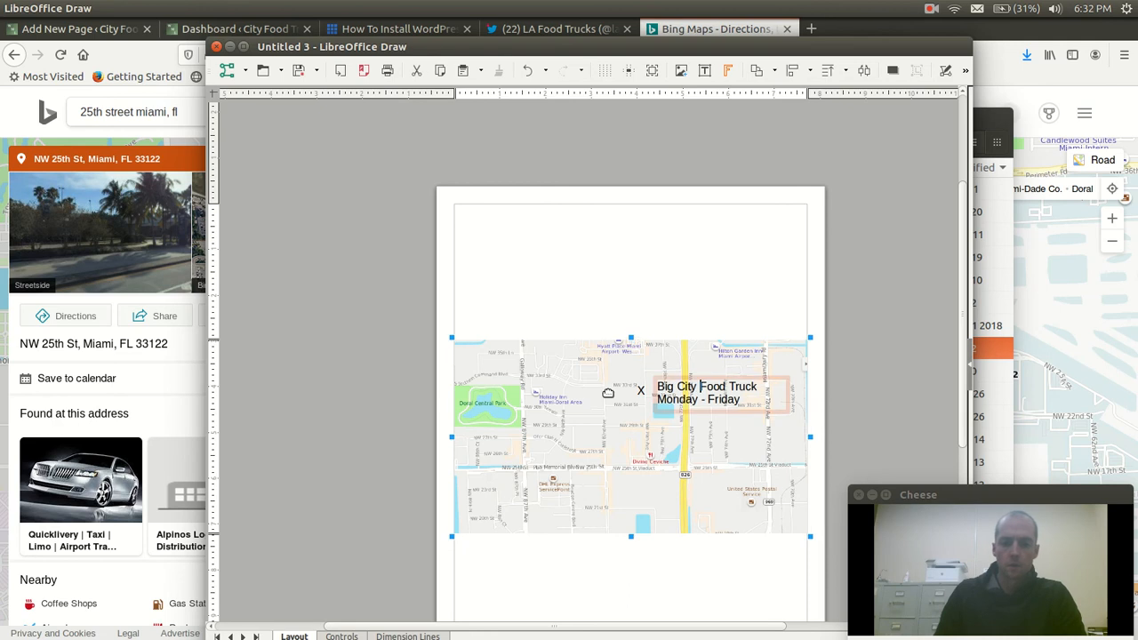
click(638, 389)
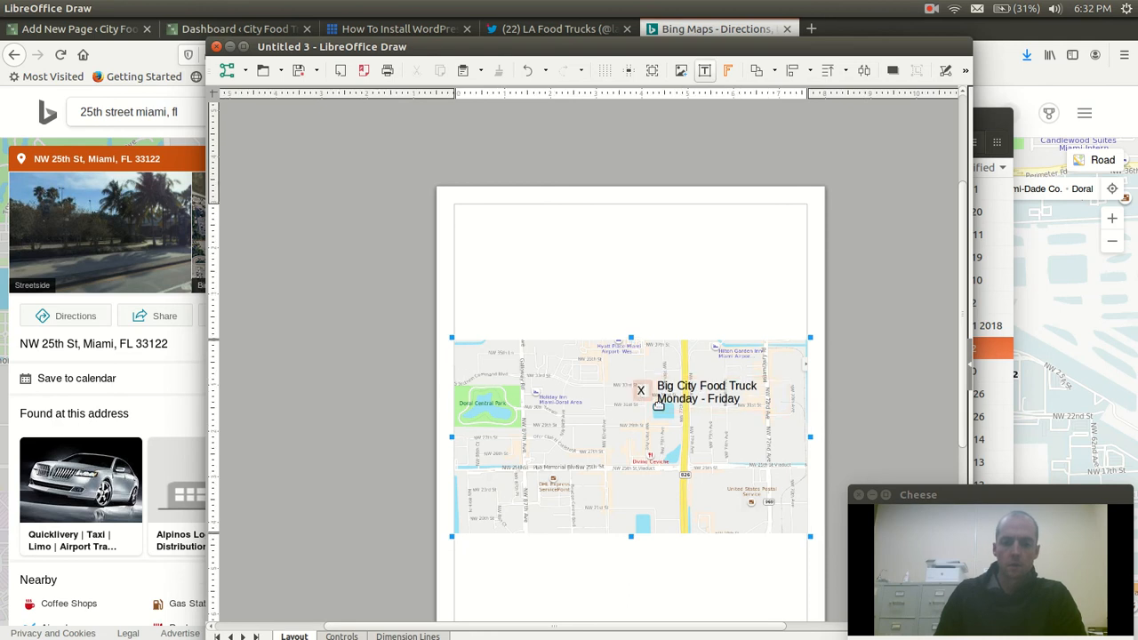
click(672, 386)
double_click(673, 386)
click(639, 389)
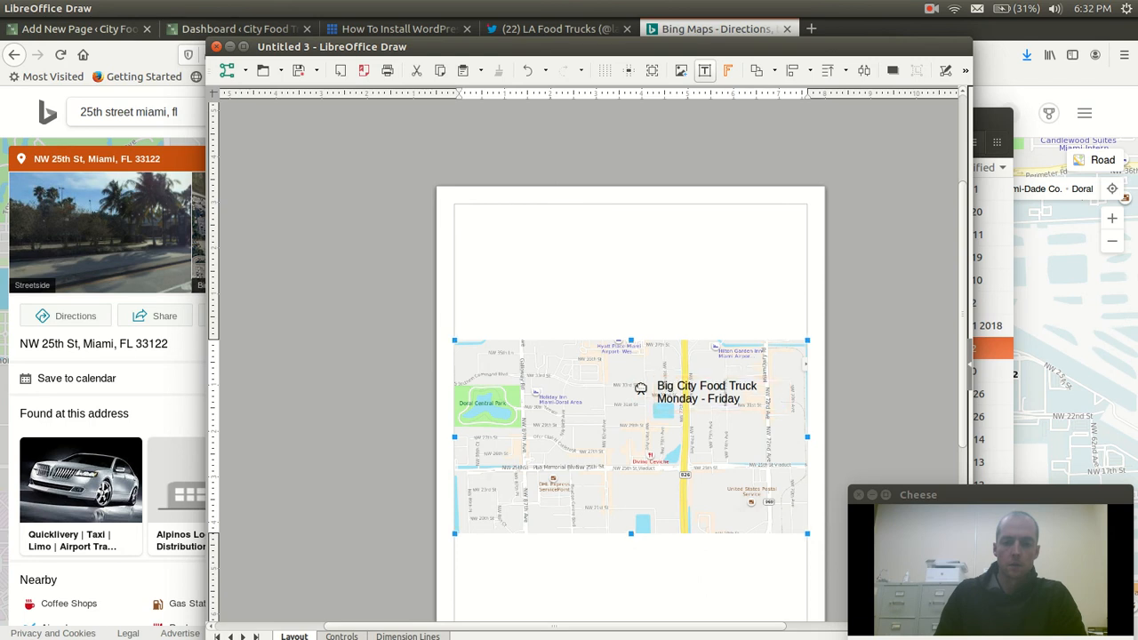
click(665, 388)
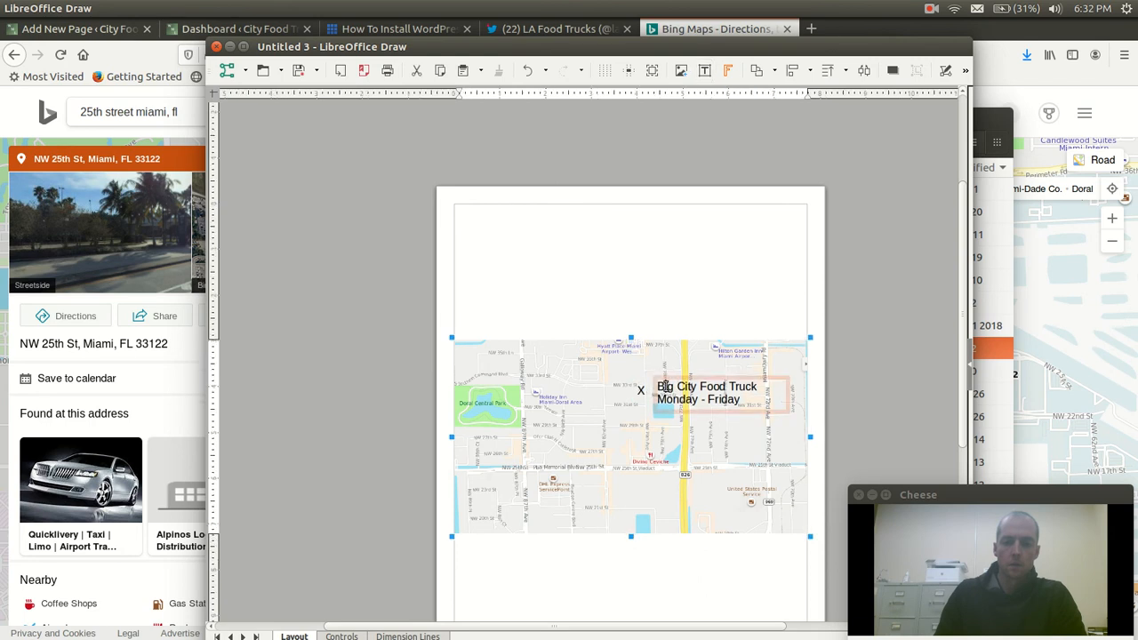
click(639, 389)
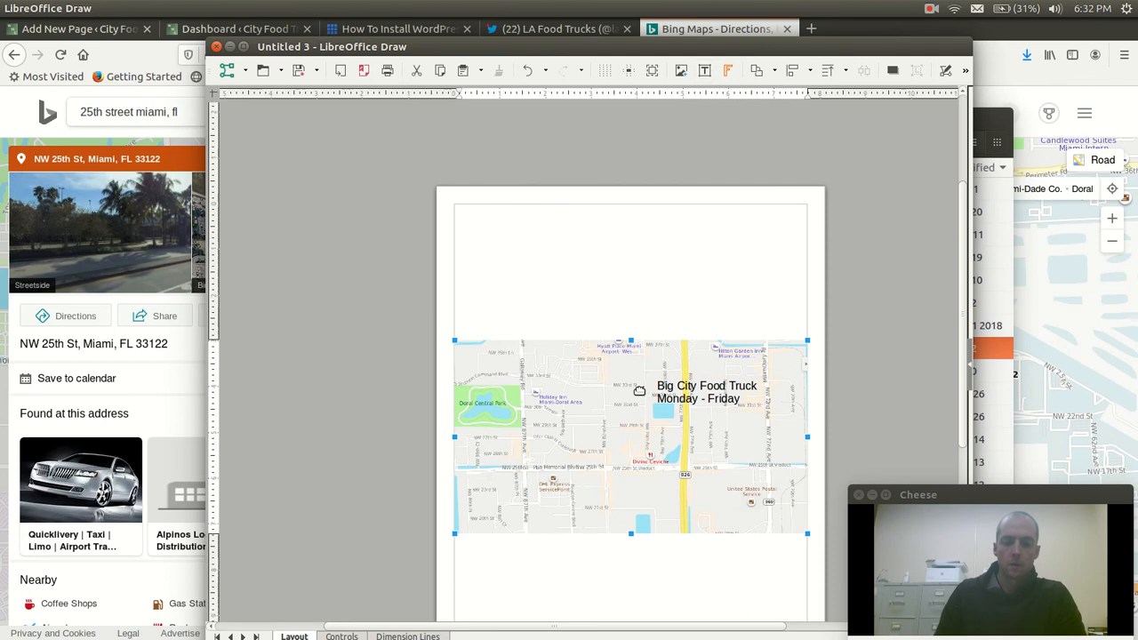
click(650, 389)
shift+click(674, 386)
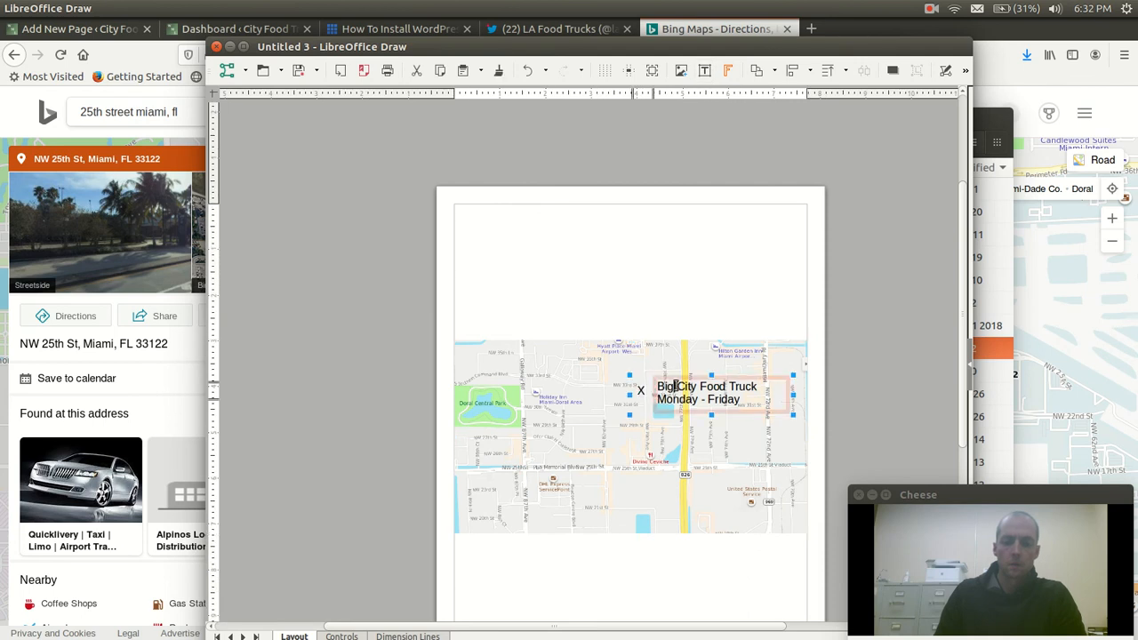
shift+click(555, 353)
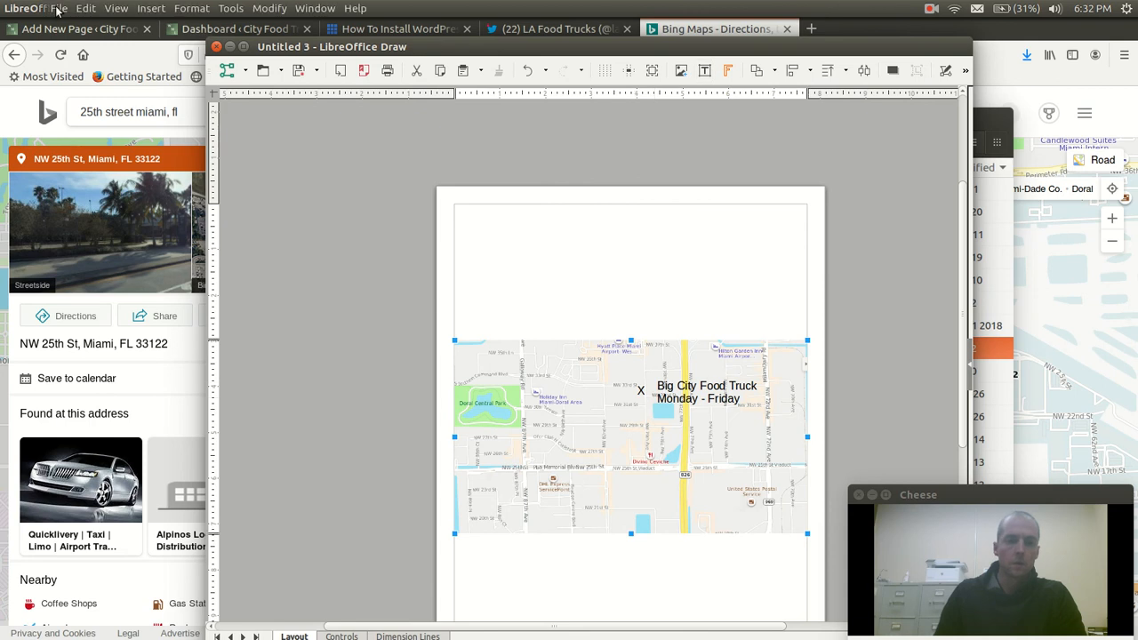
Start exporting the drawing to the Pictures folder, reusing the name big-city-food-truck-location-picture and choosing the JPEG format
click(53, 8)
click(163, 278)
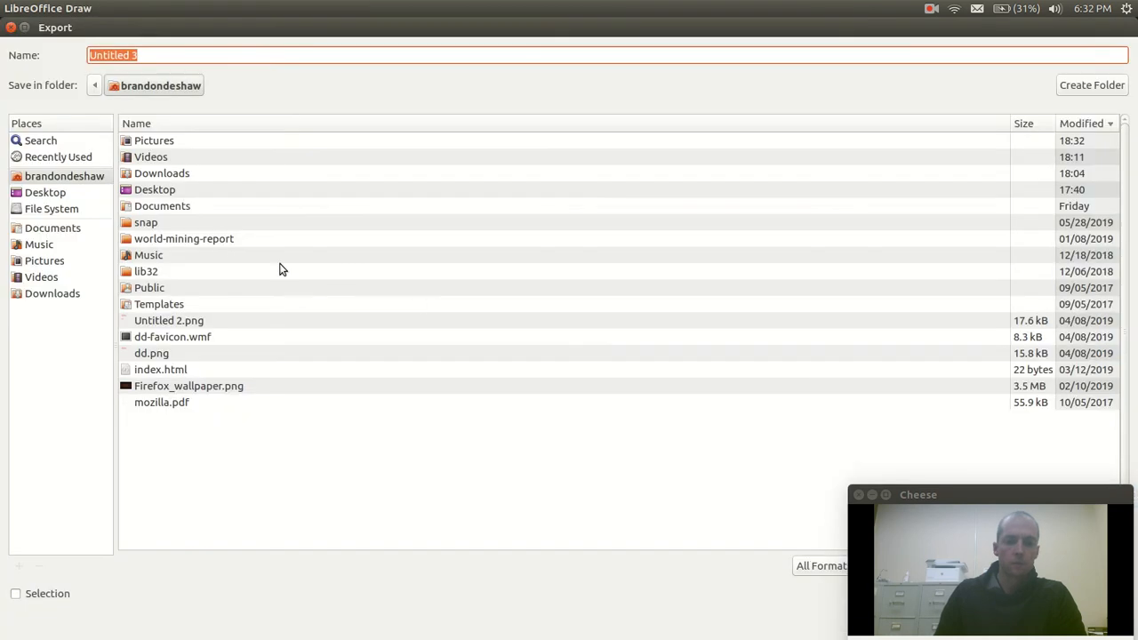
click(36, 261)
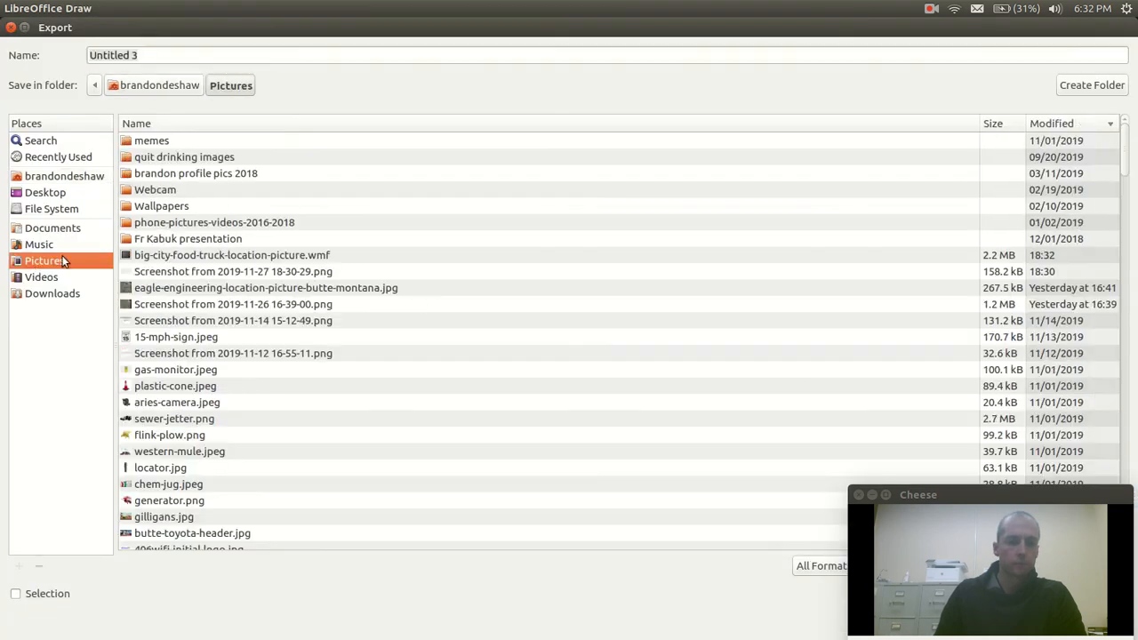
click(193, 260)
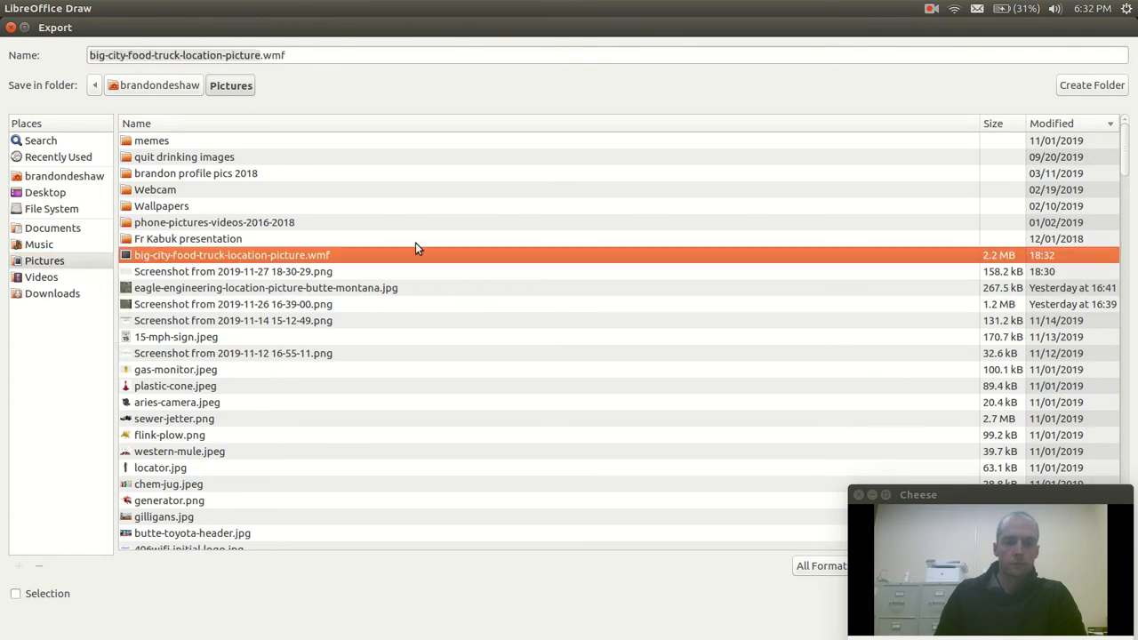
drag(910, 490, 446, 557)
click(866, 565)
scroll(903, 613, down, 4)
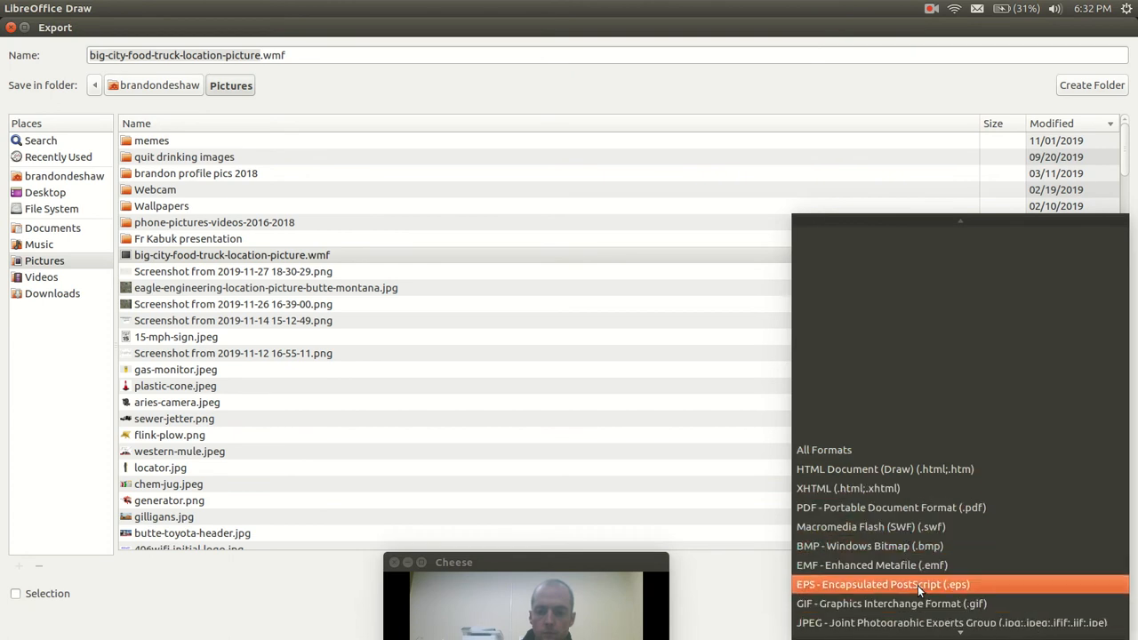
scroll(924, 586, down, 3)
click(931, 547)
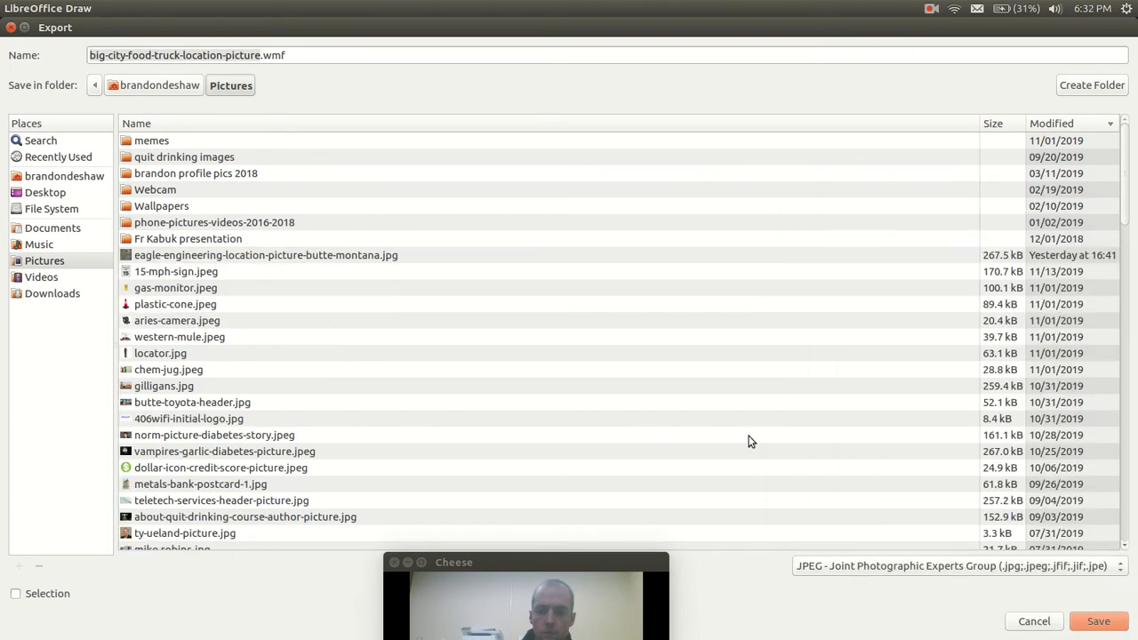
Change the export file's extension to .jpg and save it with the default JPEG options
click(317, 52)
key(BackSpace)
key(BackSpace)
key(BackSpace)
key(BackSpace)
text(.jpg)
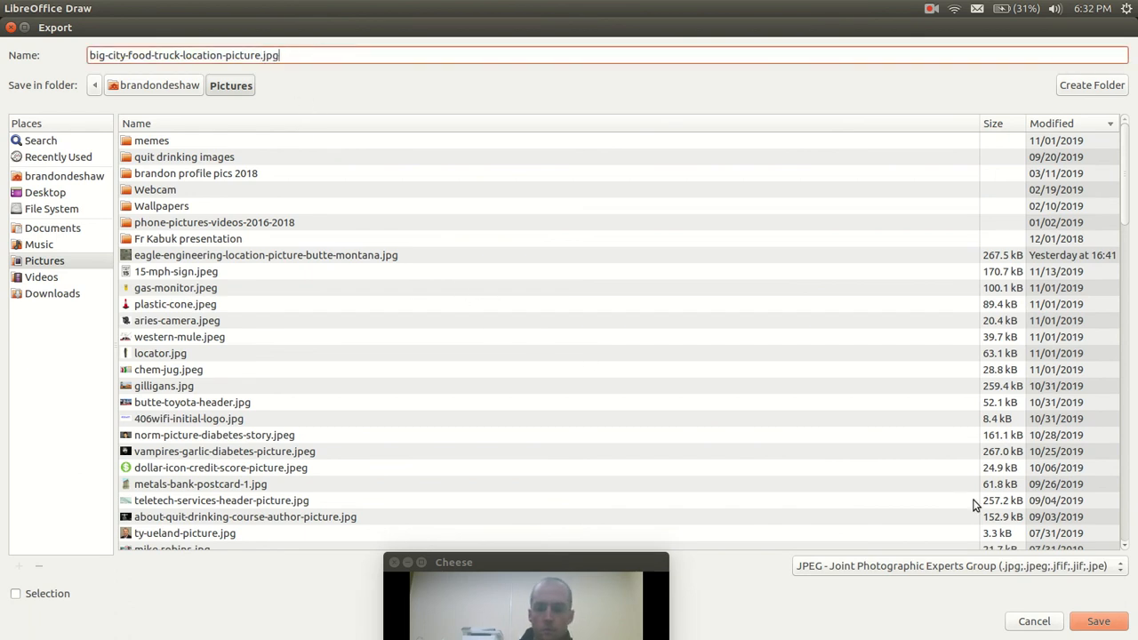
click(1098, 620)
click(587, 506)
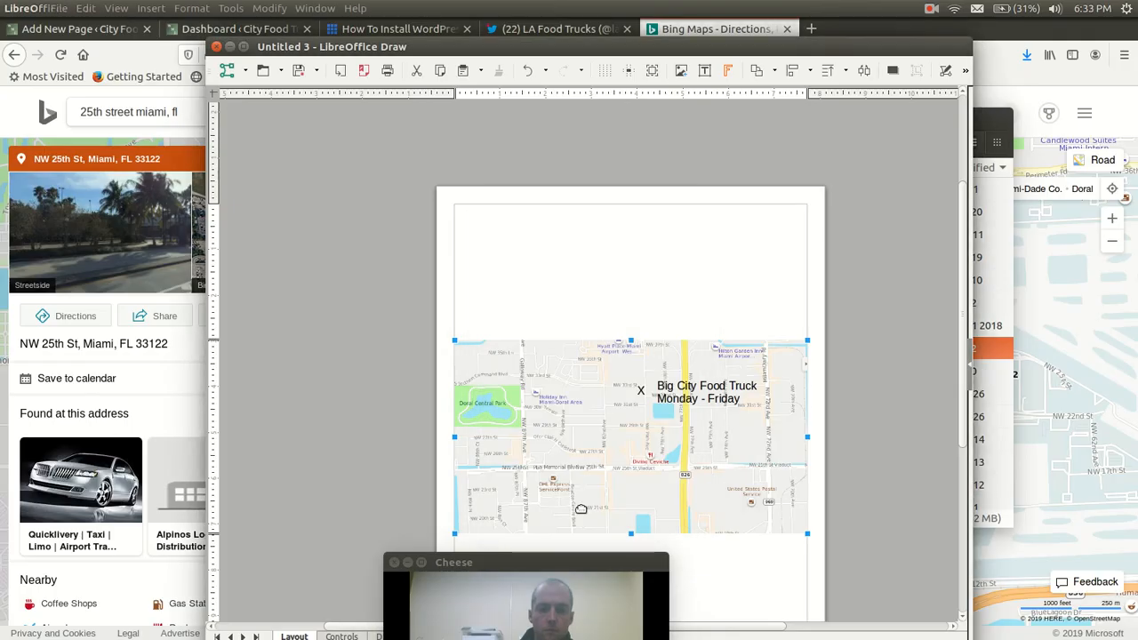
Open big-city-food-truck-location-picture.jpg from the Pictures folder in the image viewer to check it, and close the viewer
mouse_move(506, 563)
mouse_down()
mouse_move(969, 475)
mouse_move(1014, 491)
mouse_up()
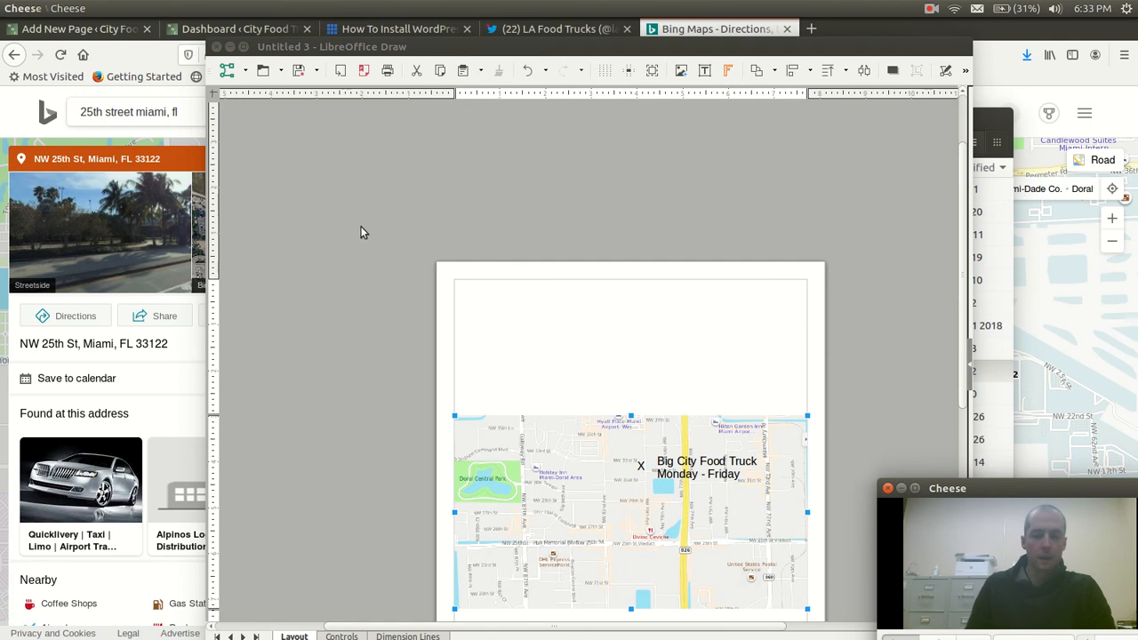
click(19, 71)
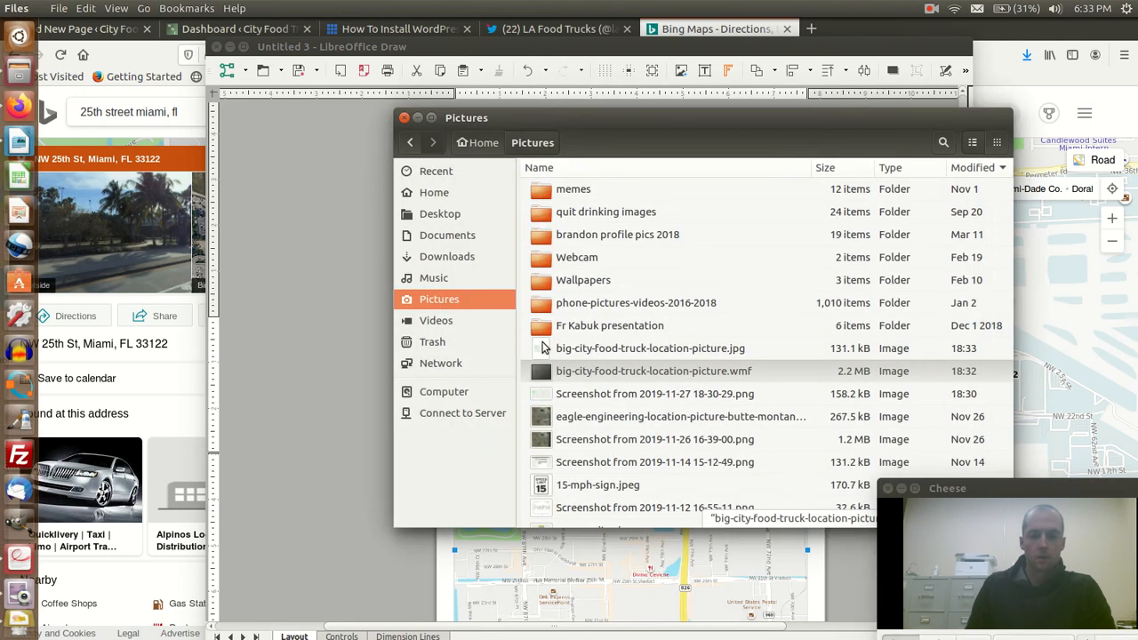
double_click(644, 348)
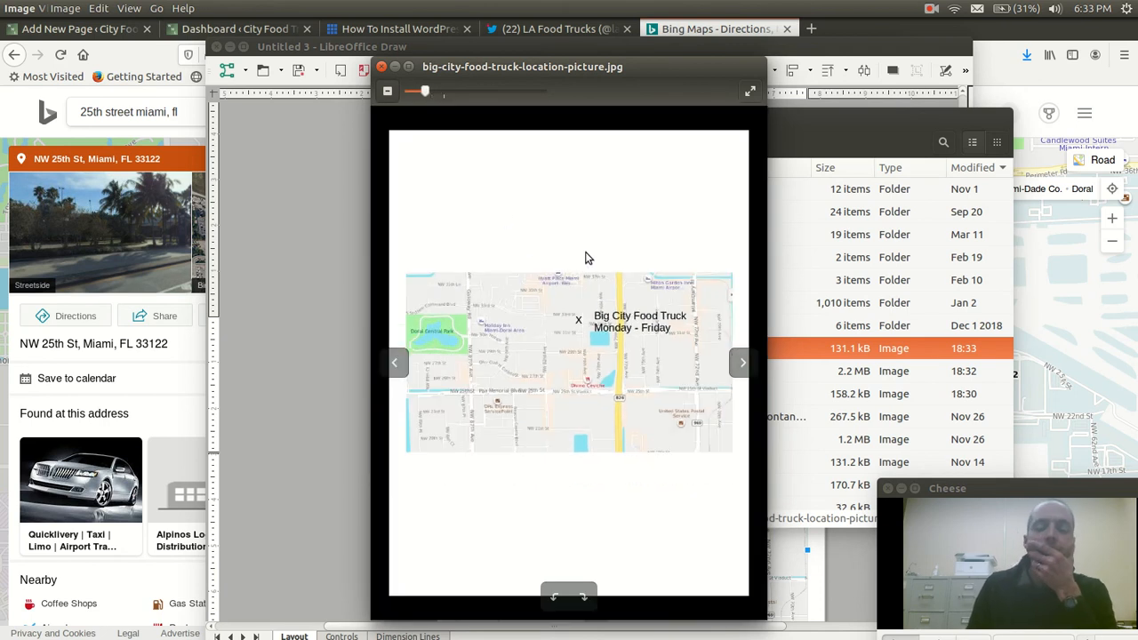
click(382, 67)
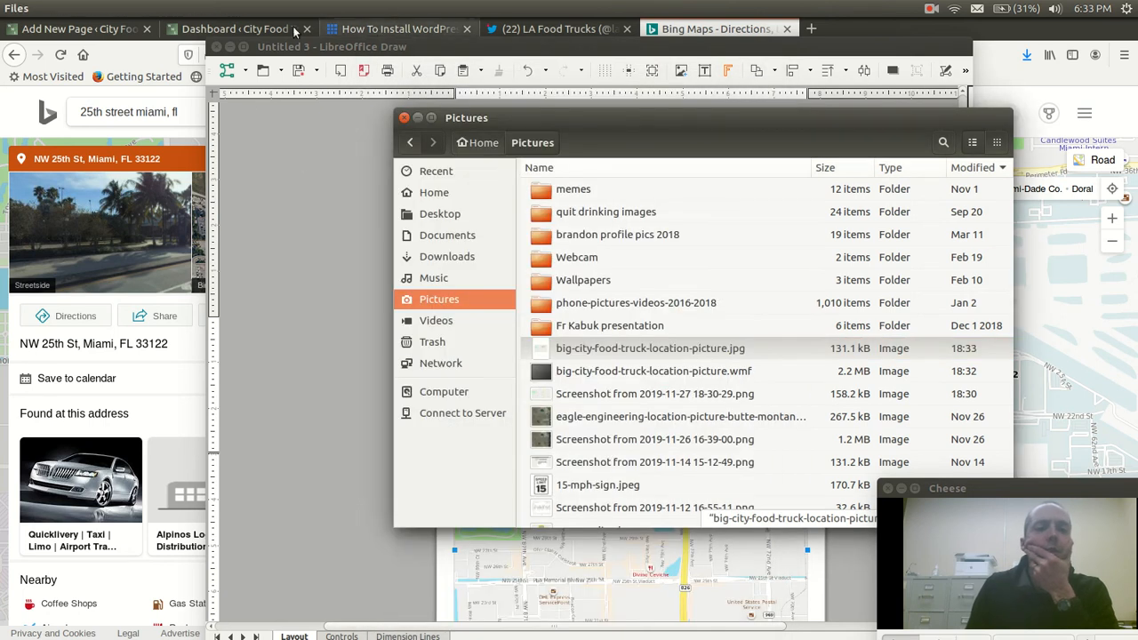
Switch to WordPress in Firefox, load the list of all pages, and add an Image block below the paragraph on the Locations draft
click(224, 30)
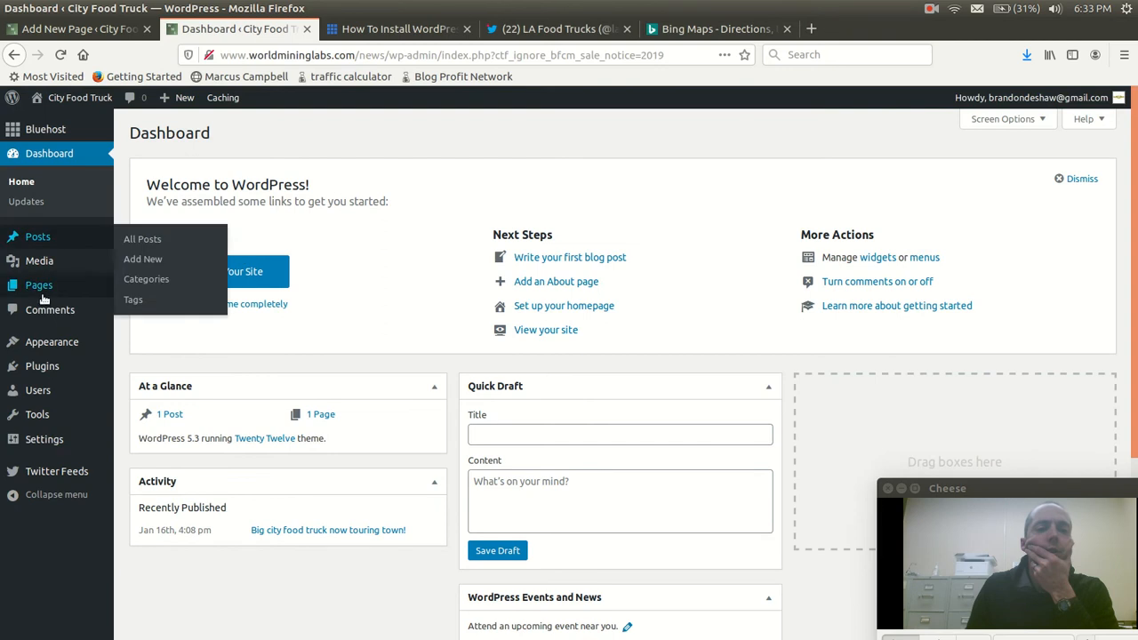
mouse_move(38, 293)
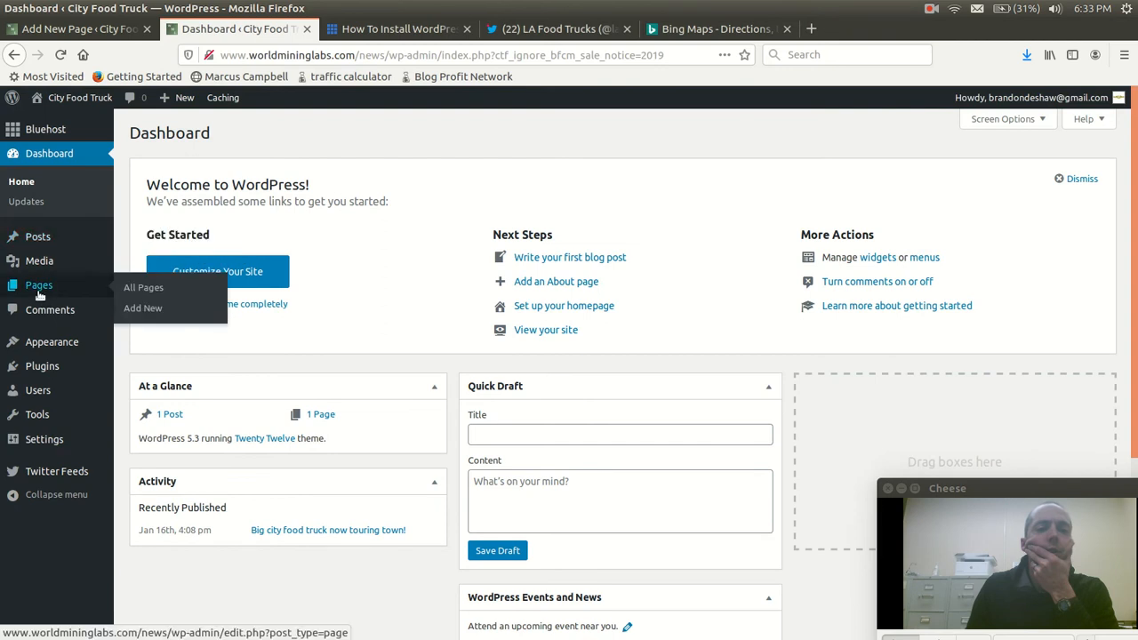
click(153, 294)
key(ctrl+Page_Up)
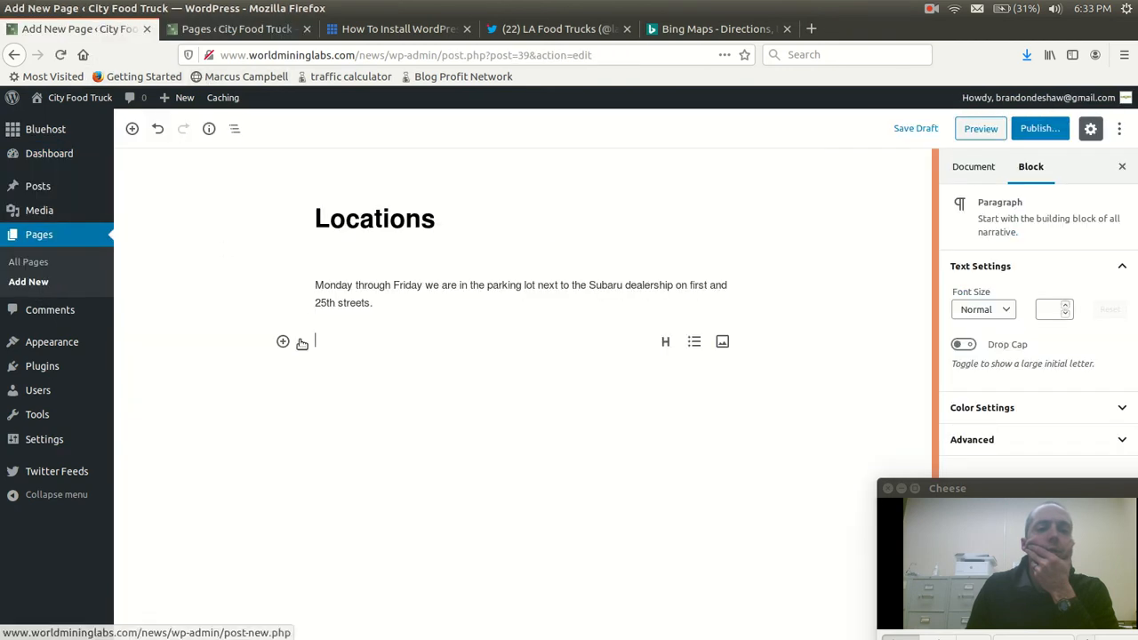
click(281, 342)
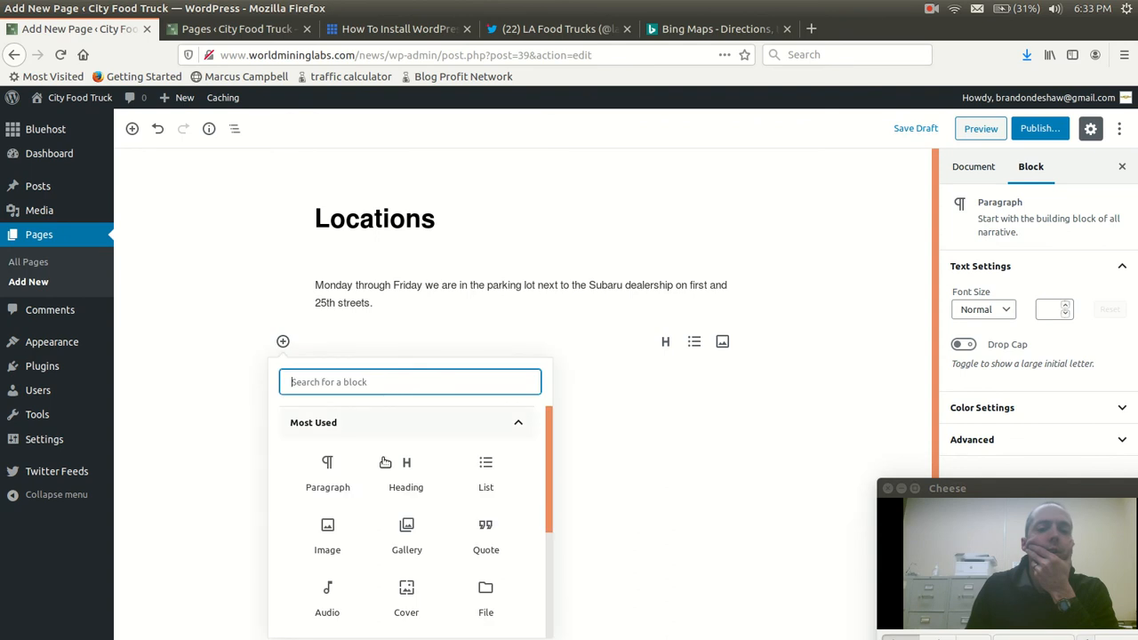
click(327, 538)
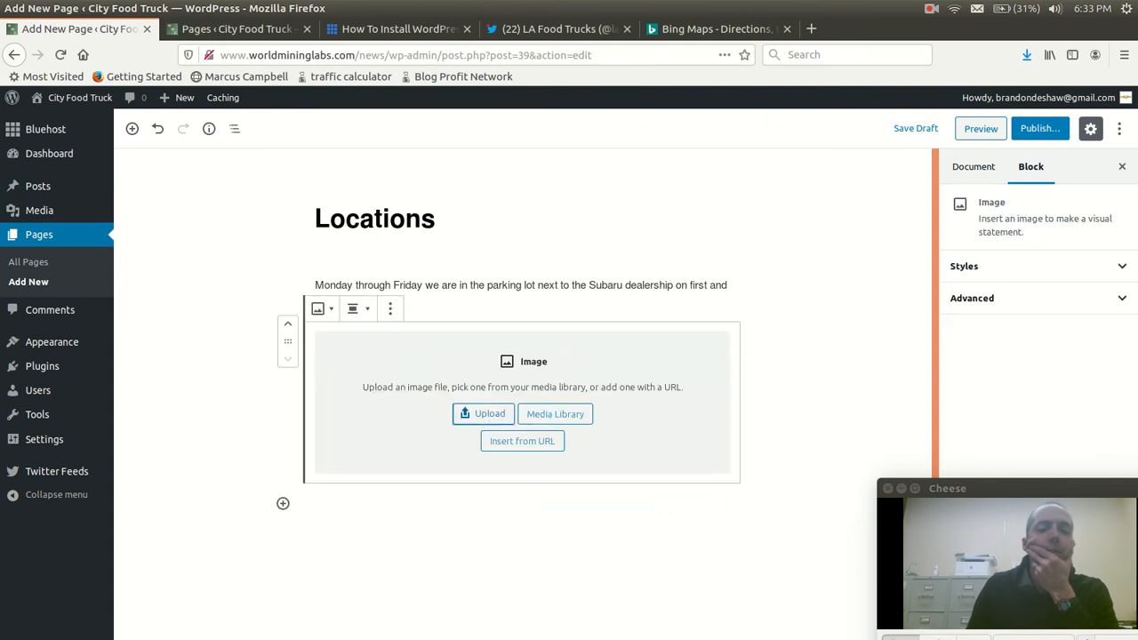
Upload big-city-food-truck-location-picture.jpg from the Pictures folder into the Image block
click(487, 415)
click(204, 249)
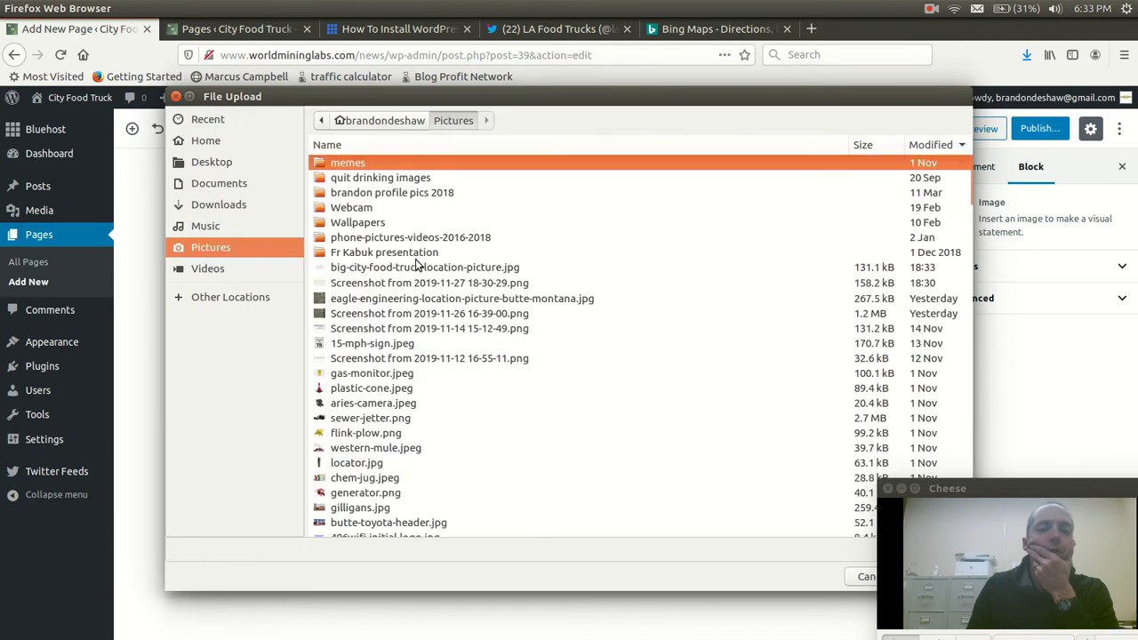
click(350, 266)
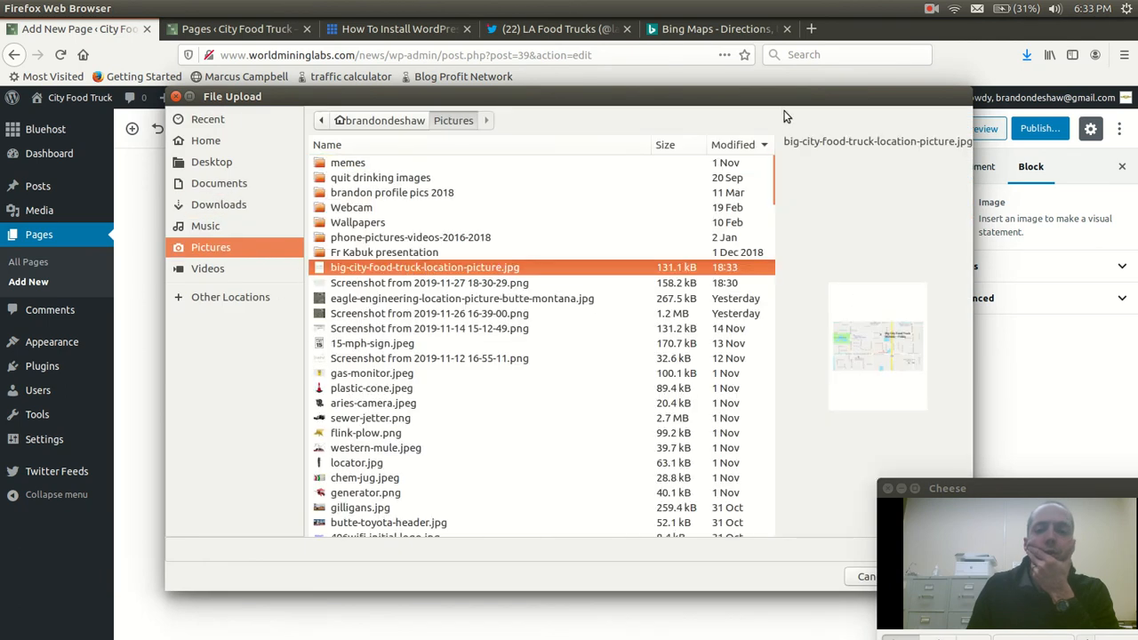
drag(776, 102, 643, 105)
click(790, 575)
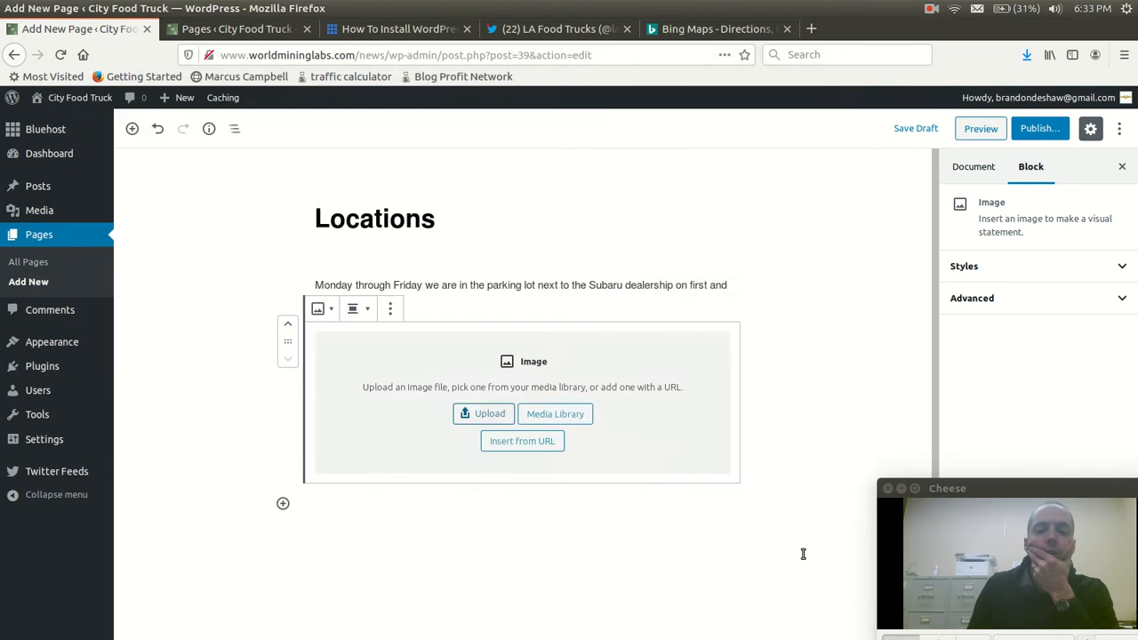
scroll(836, 333, down, 3)
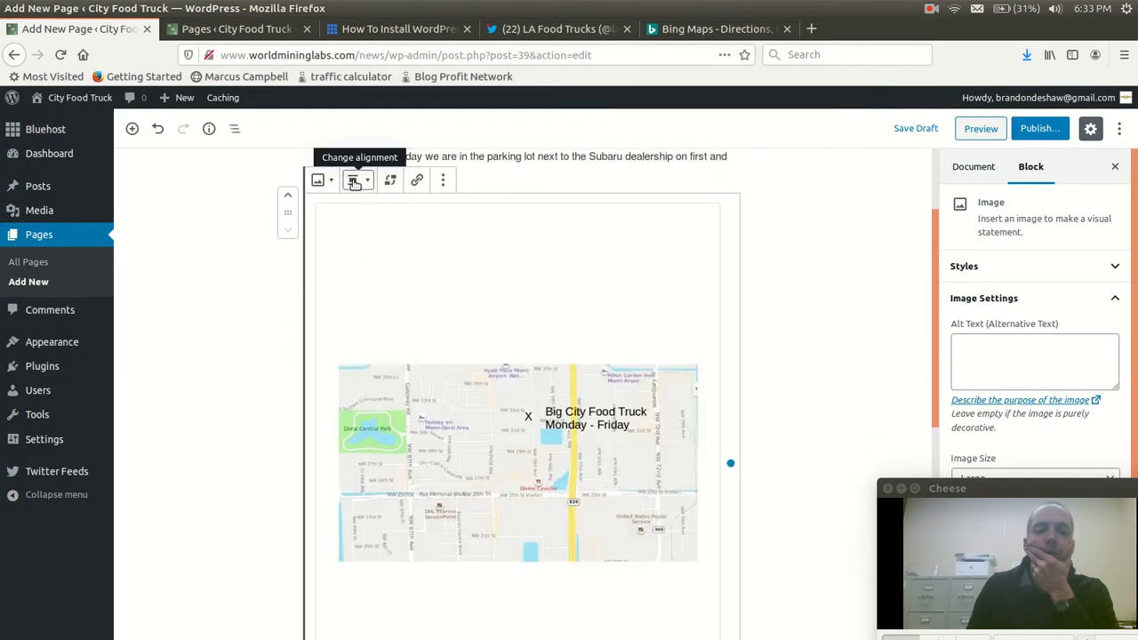
Look through the map image block's options and review the layout of the Locations page
click(444, 181)
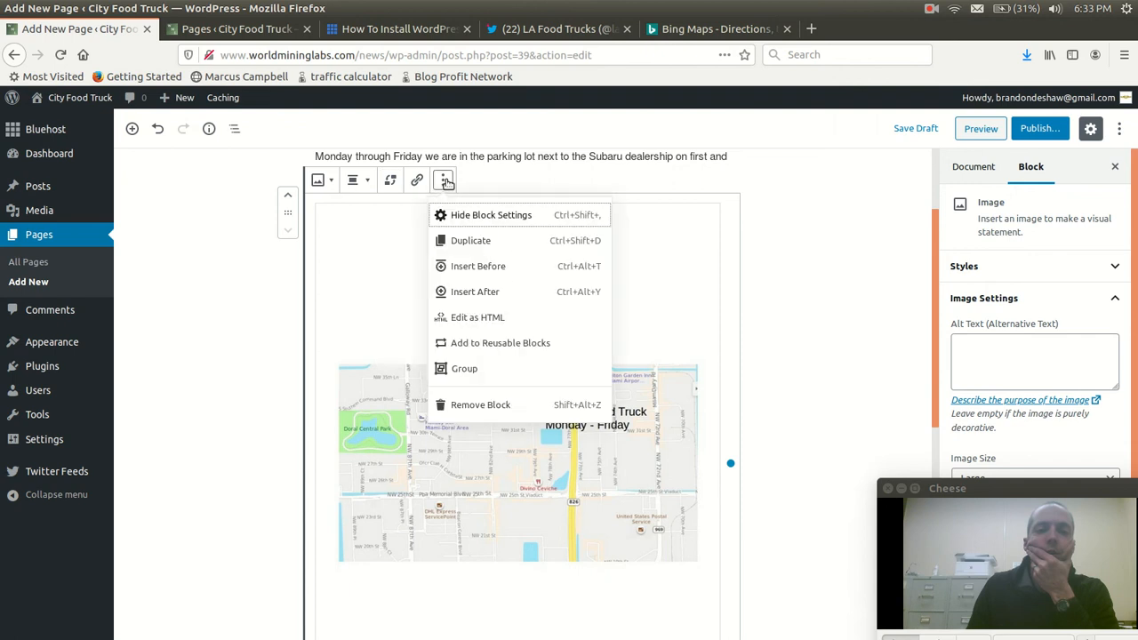
click(399, 420)
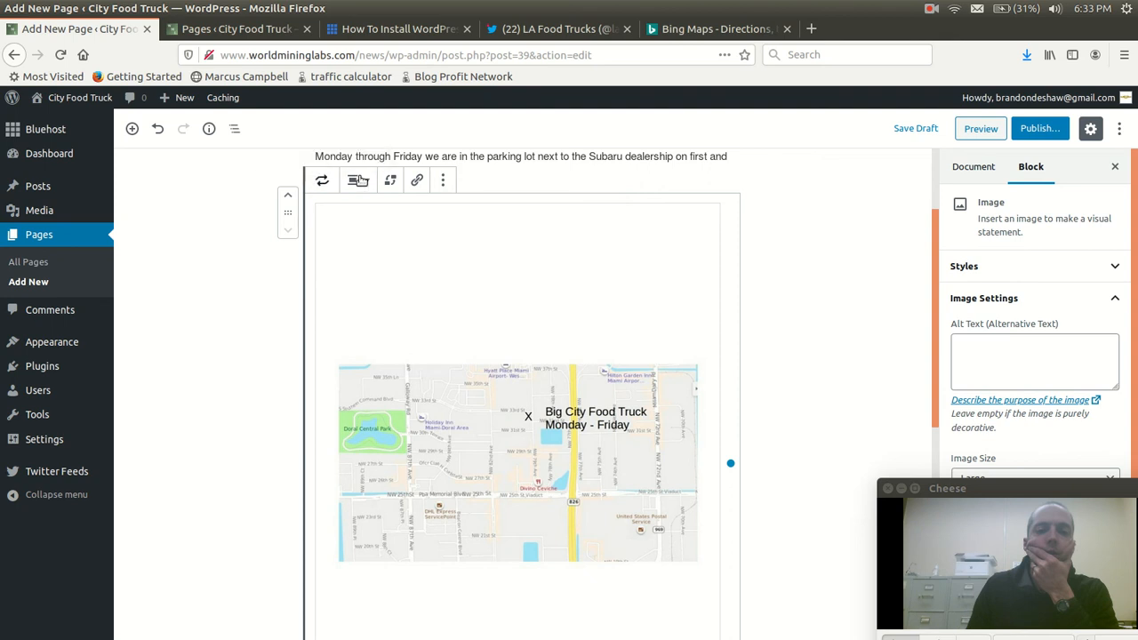
click(442, 180)
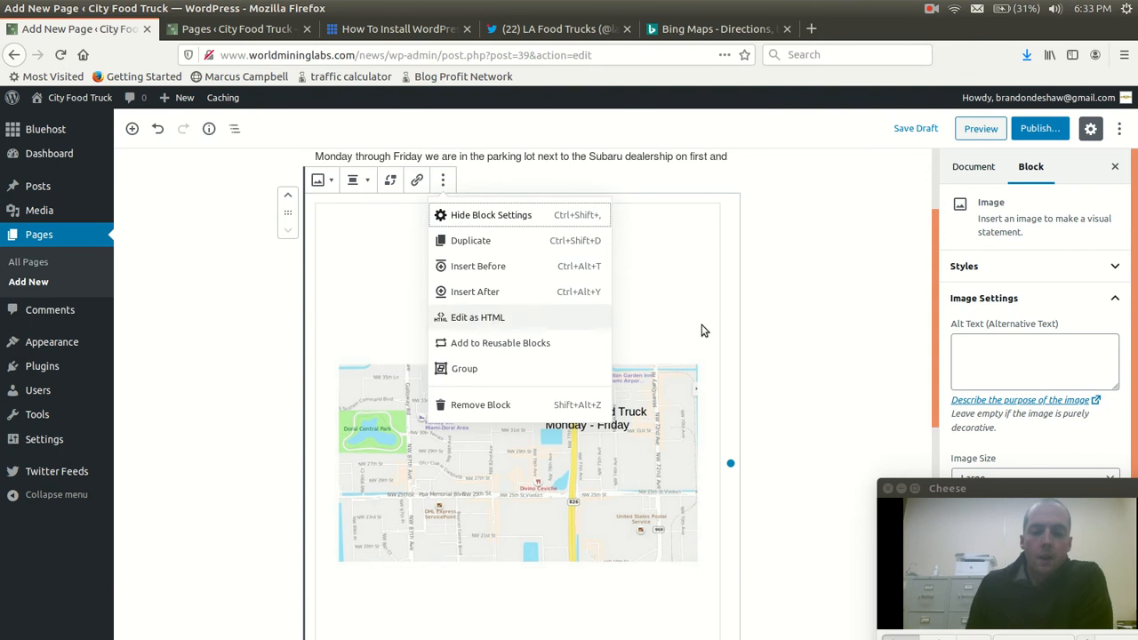
scroll(765, 316, up, 1)
click(766, 317)
scroll(774, 305, up, 2)
scroll(774, 305, down, 5)
scroll(751, 305, up, 5)
scroll(754, 327, down, 2)
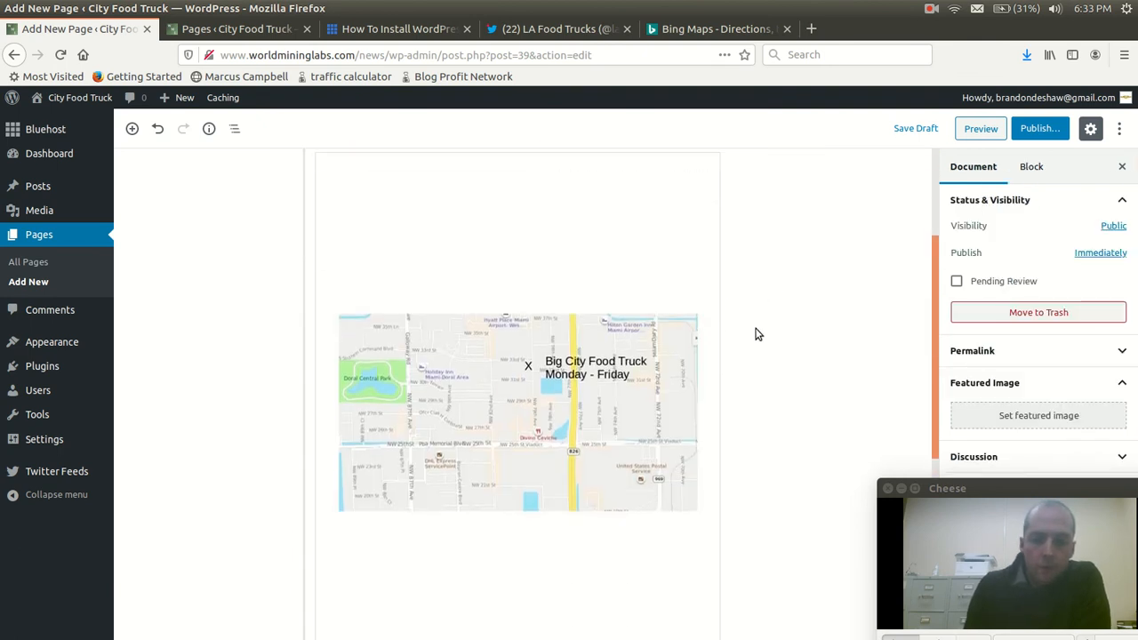
Publish the Locations page and start a new blank page
click(1040, 129)
click(1048, 129)
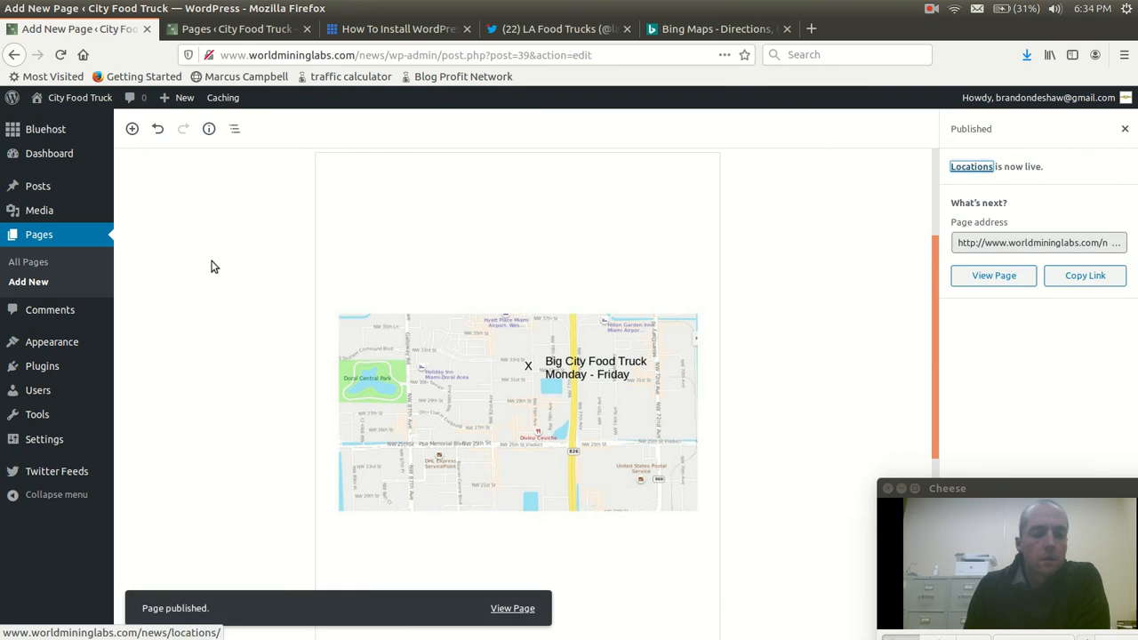
mouse_move(69, 345)
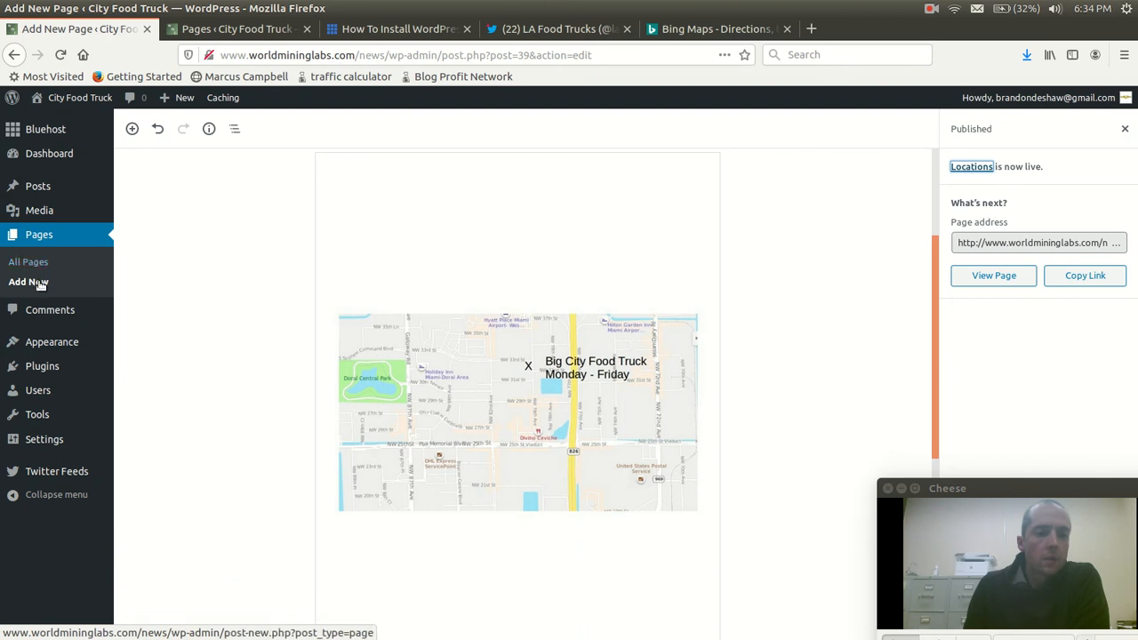
click(36, 282)
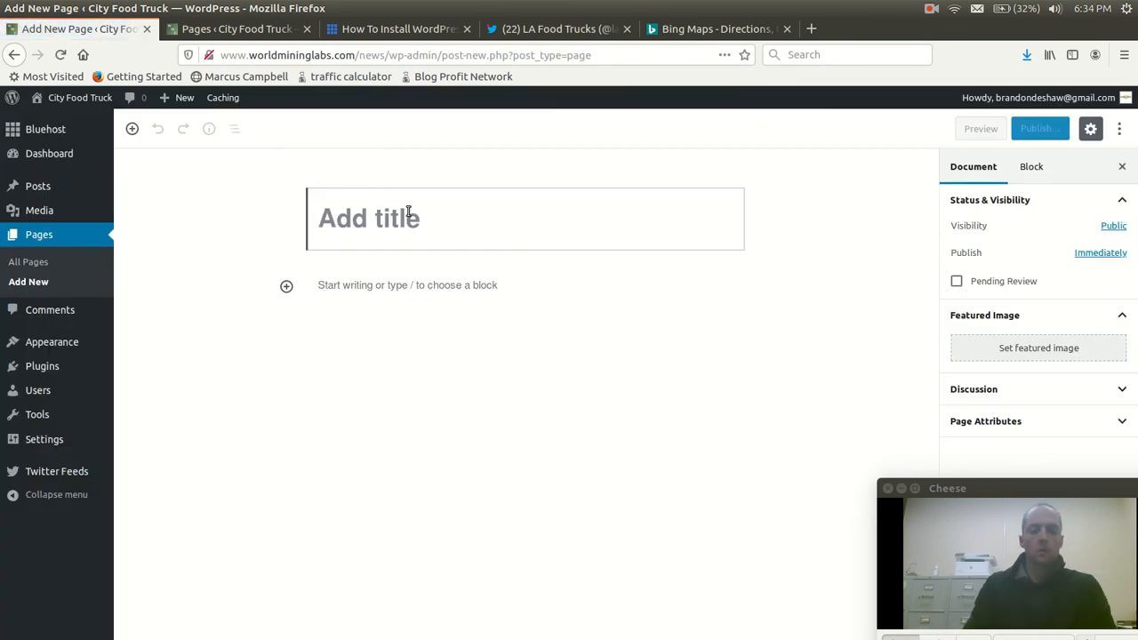
Title the new page "Big City Food Truck"
text(Big City Food Trc)
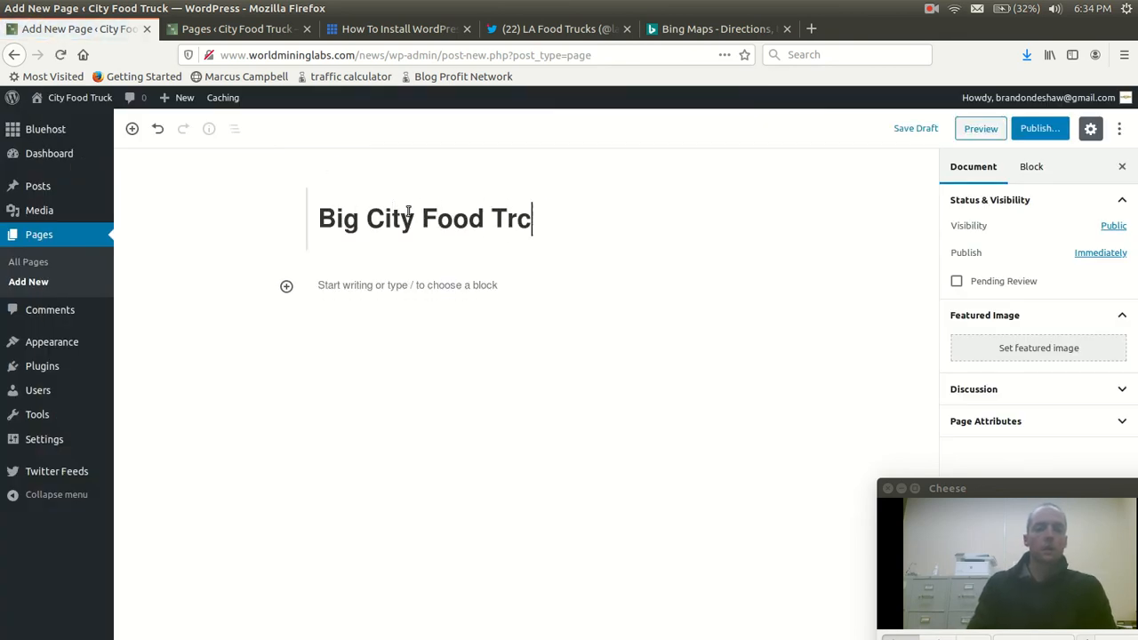
key(BackSpace)
text(uck)
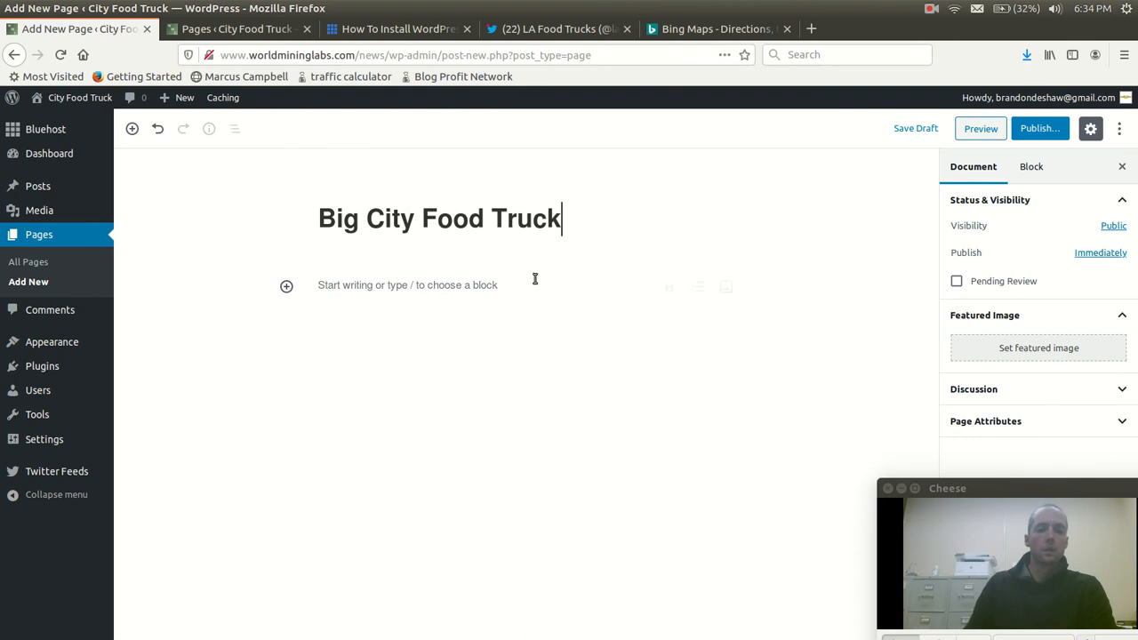
Write four paragraphs: "Hi we are the Big City Food truck.", "We are located in Miami.", "Find our menu here." and "Find our locations here."
click(401, 291)
text(Hi we are the Big Ci)
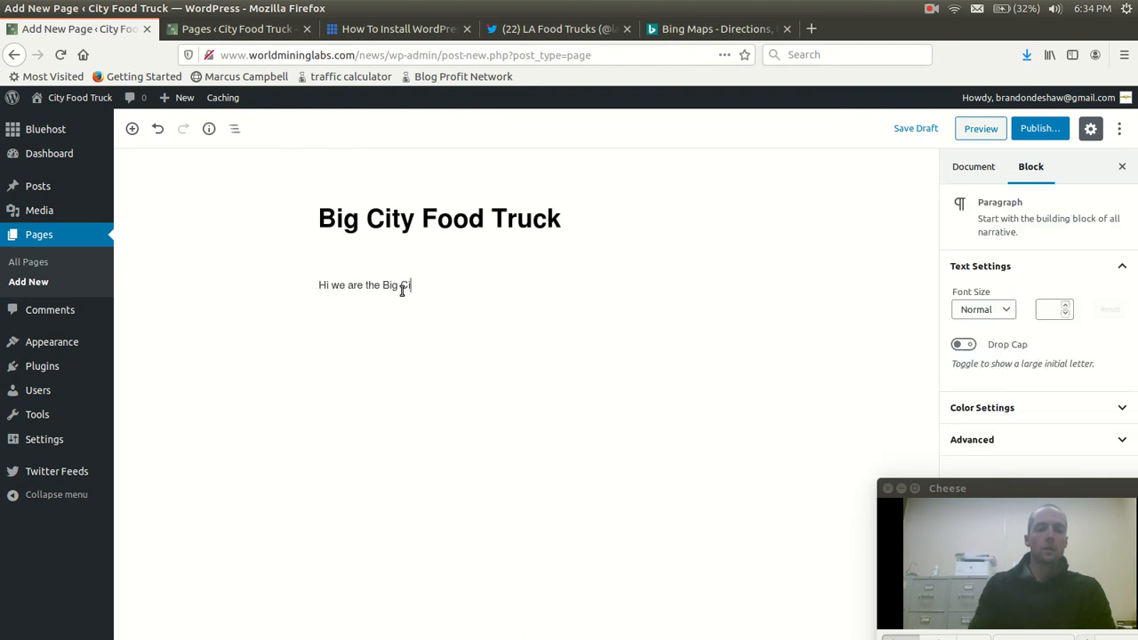
key(Return)
text(We are located in M)
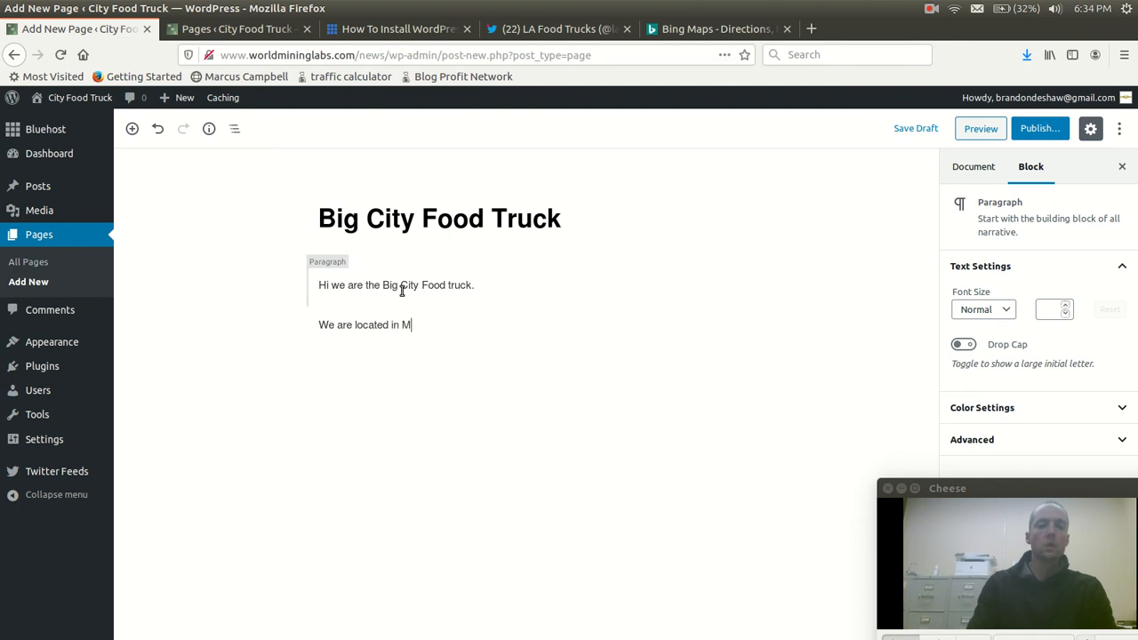
text(.)
key(Return)
text(Find ou)
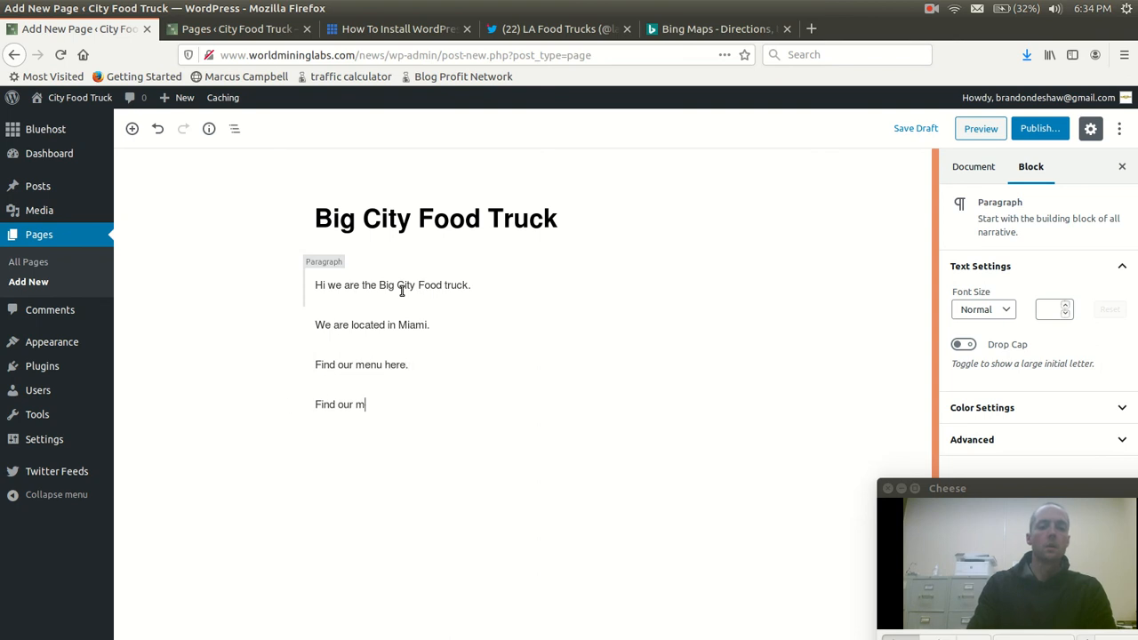
text(r locations here. )
text(Contact us here)
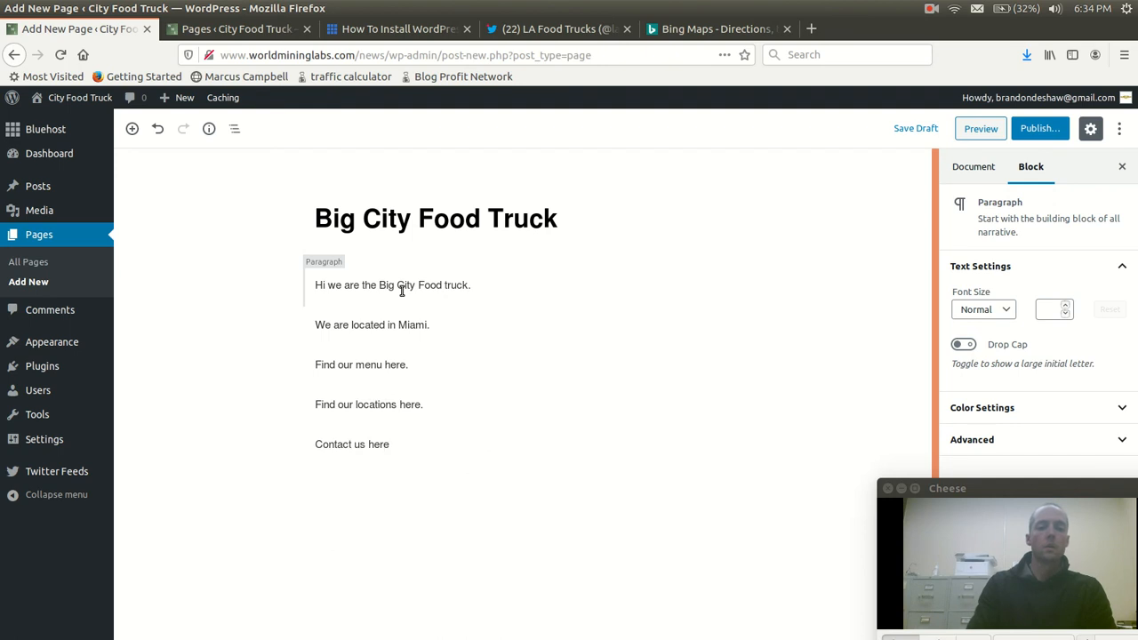
key(BackSpace)
key(BackSpace)
key(BackSpace)
key(BackSpace)
key(BackSpace)
key(BackSpace)
key(BackSpace)
key(BackSpace)
key(BackSpace)
key(BackSpace)
key(BackSpace)
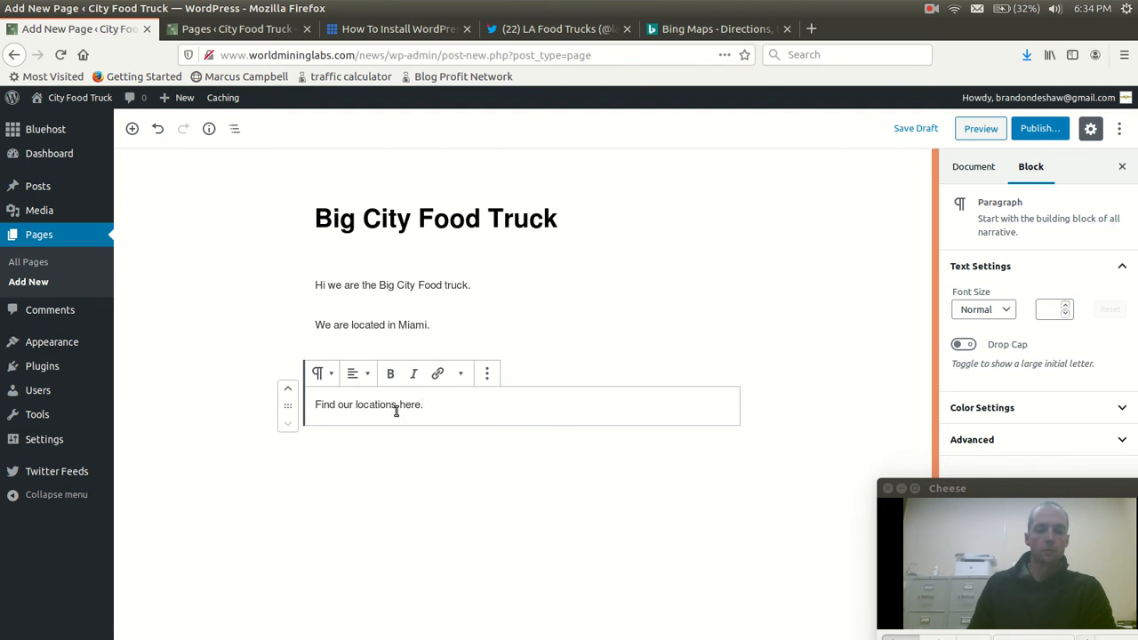
Link the text "Find our locations here." to the site's Locations page
drag(423, 404, 315, 405)
click(438, 374)
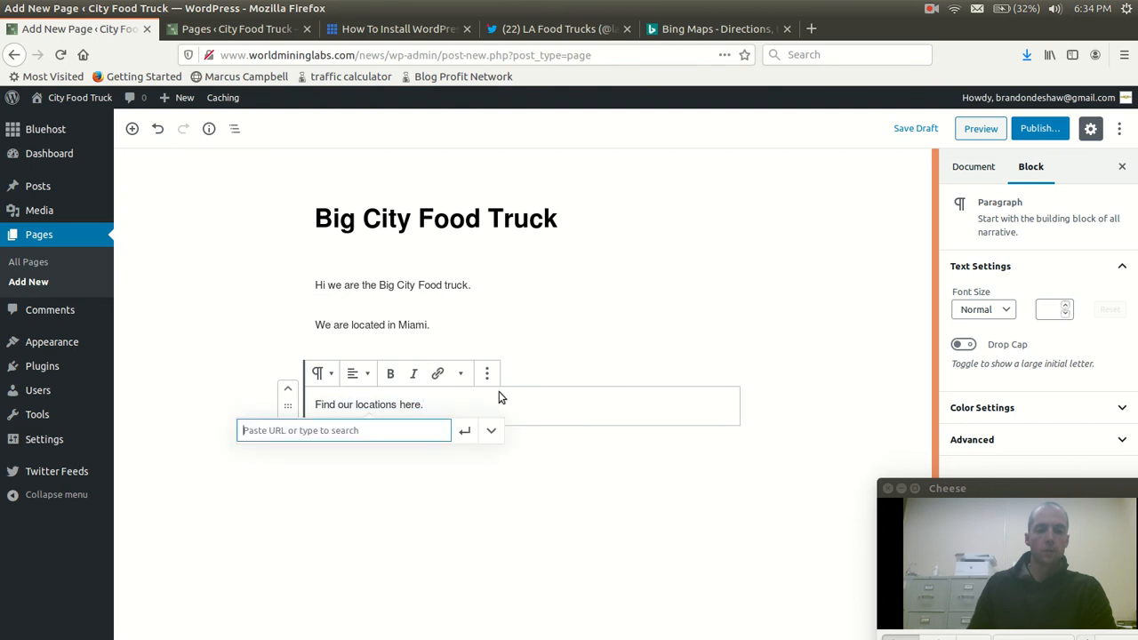
click(490, 432)
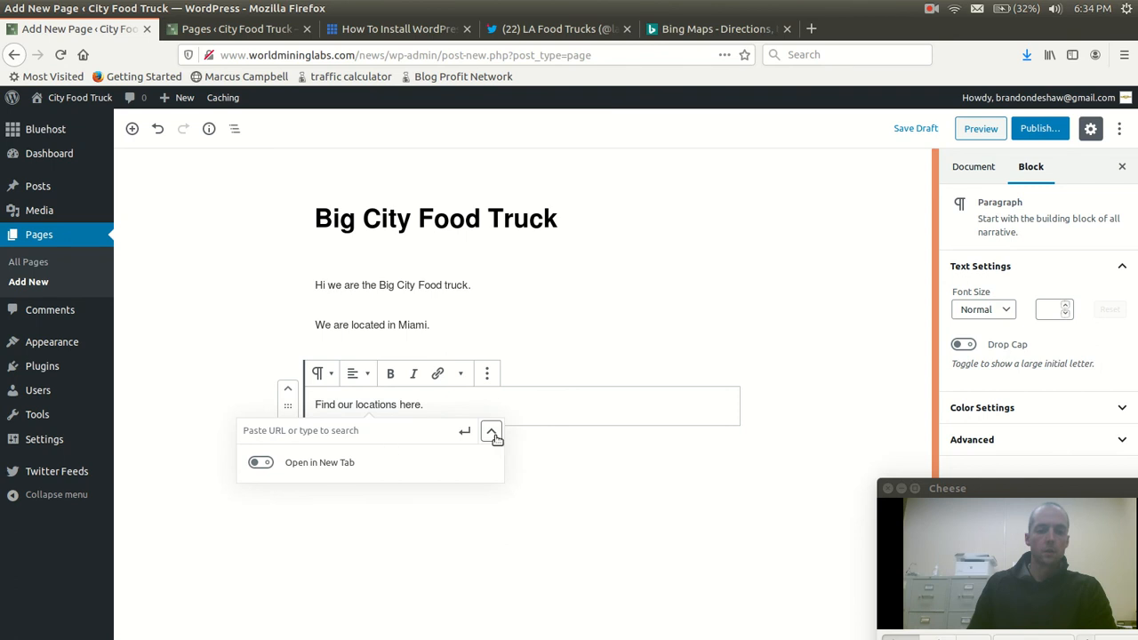
click(367, 430)
text(locat)
click(346, 464)
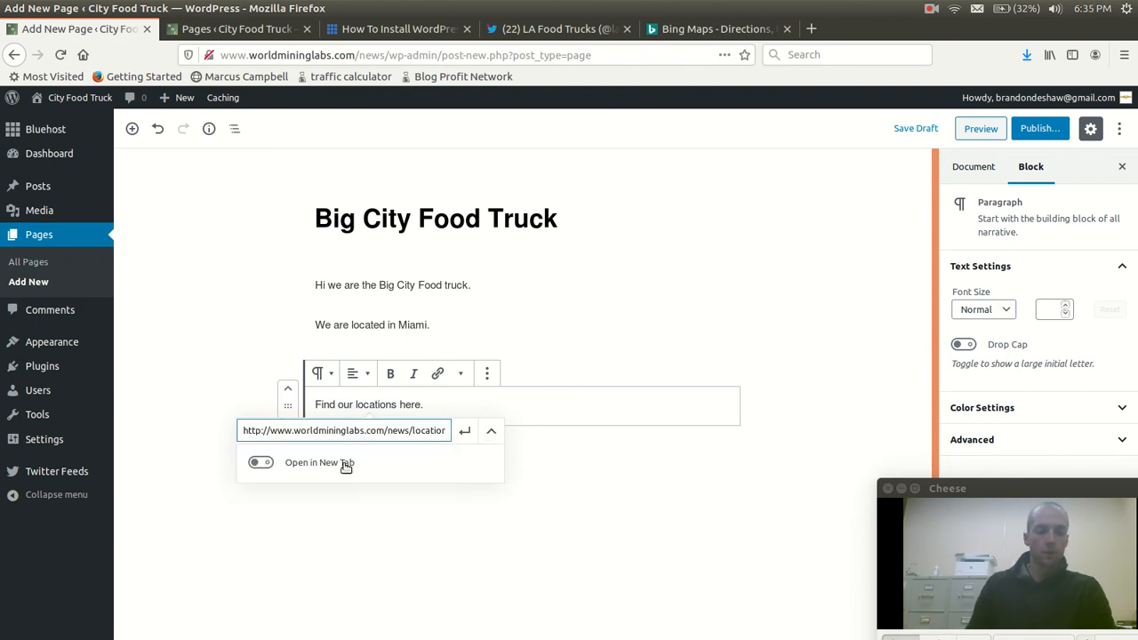
click(466, 433)
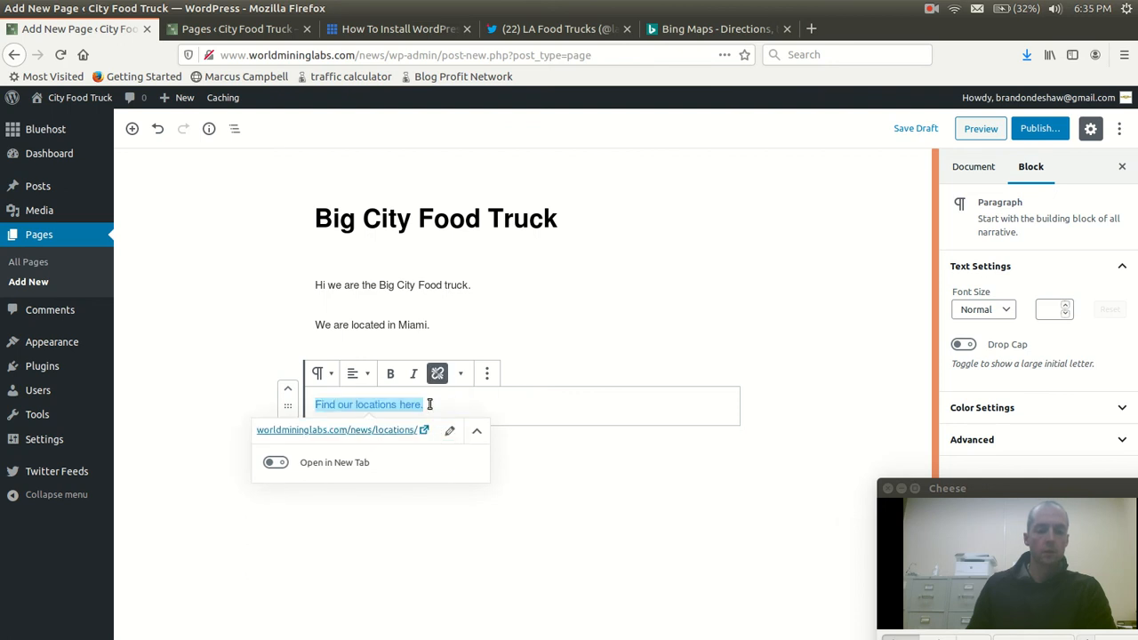
Link the text "Find our menu here." to the site's Menu page
click(462, 324)
triple_click(383, 364)
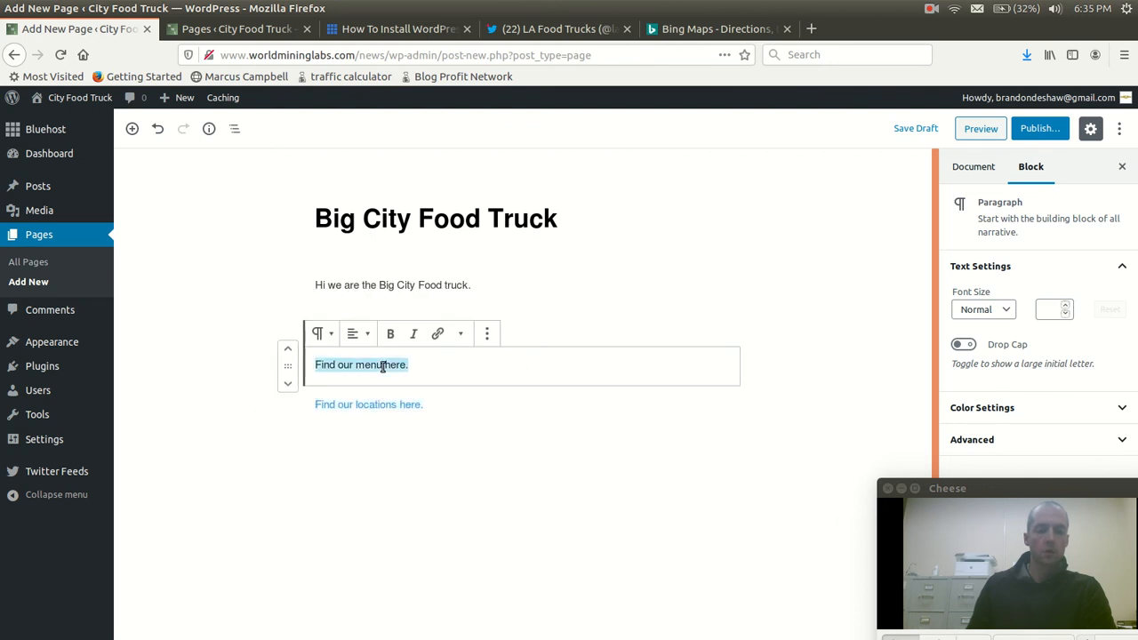
click(437, 333)
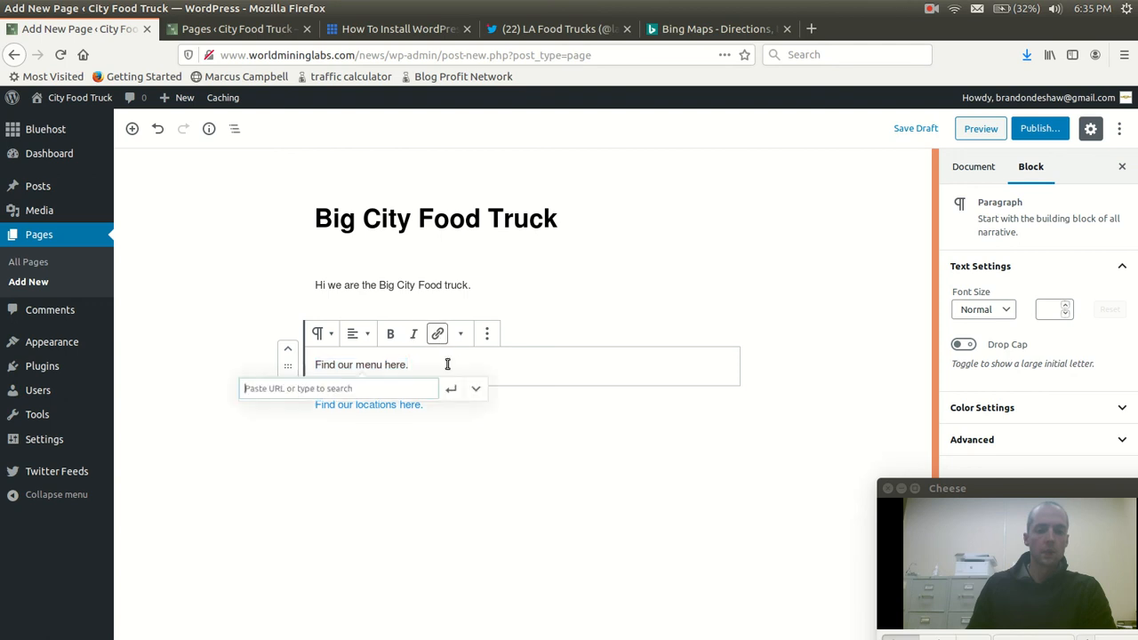
text(menu)
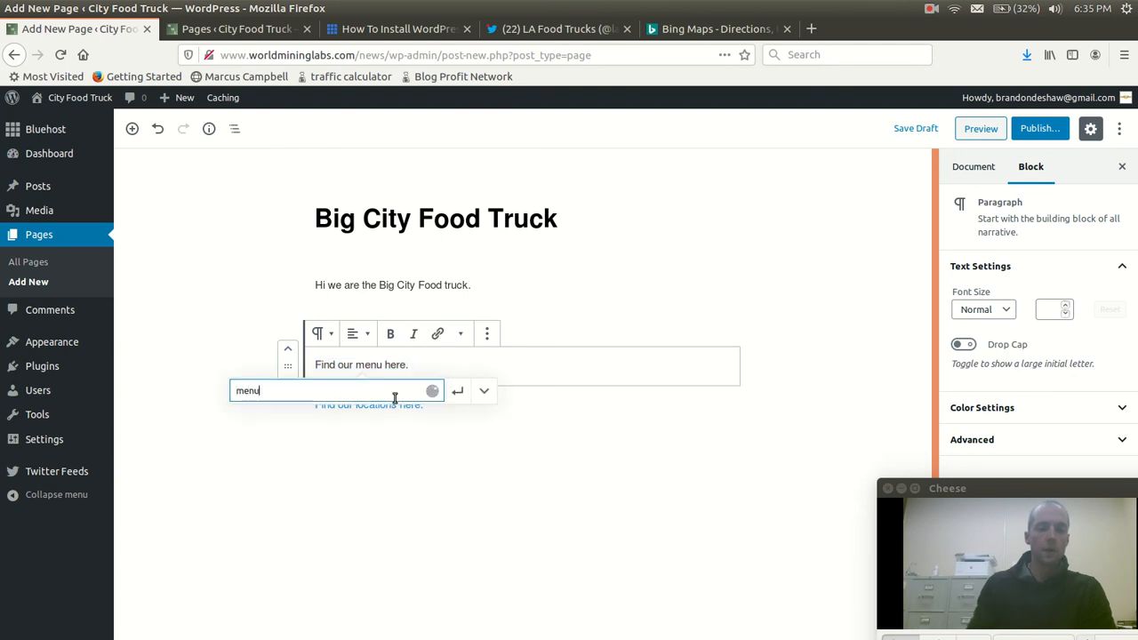
click(246, 416)
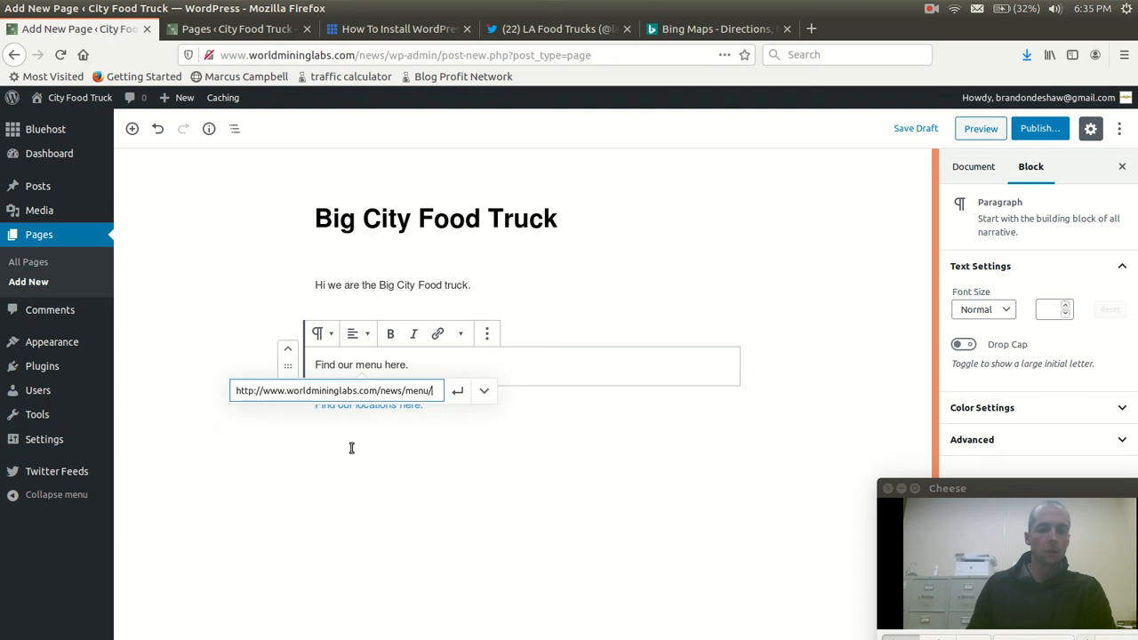
click(457, 390)
click(392, 533)
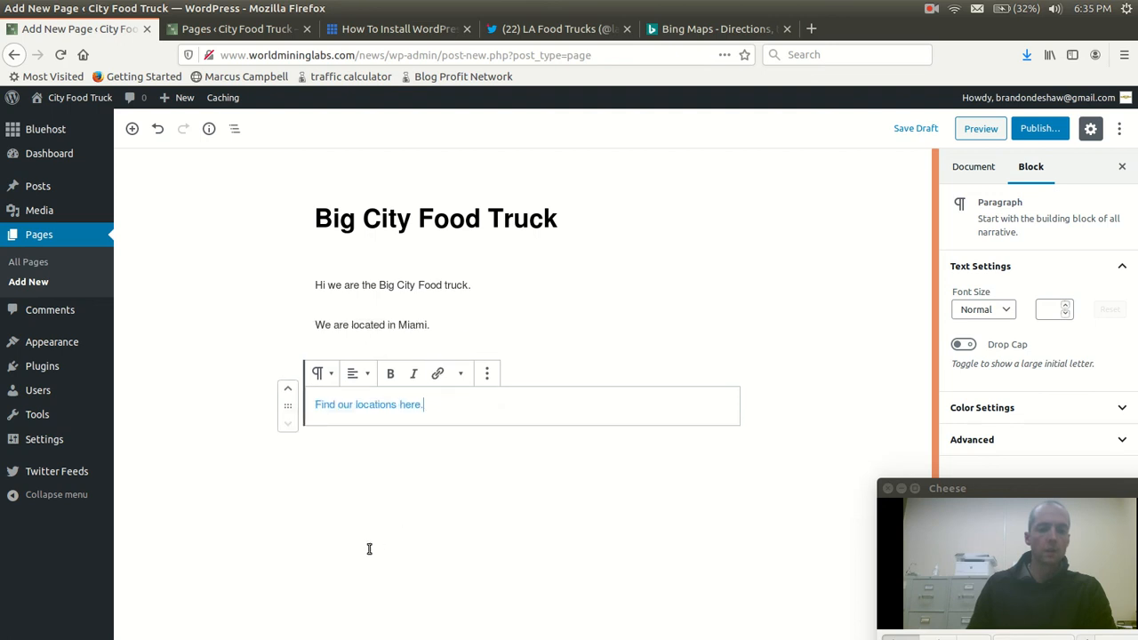
Publish the Big City Food Truck page with public visibility
click(316, 284)
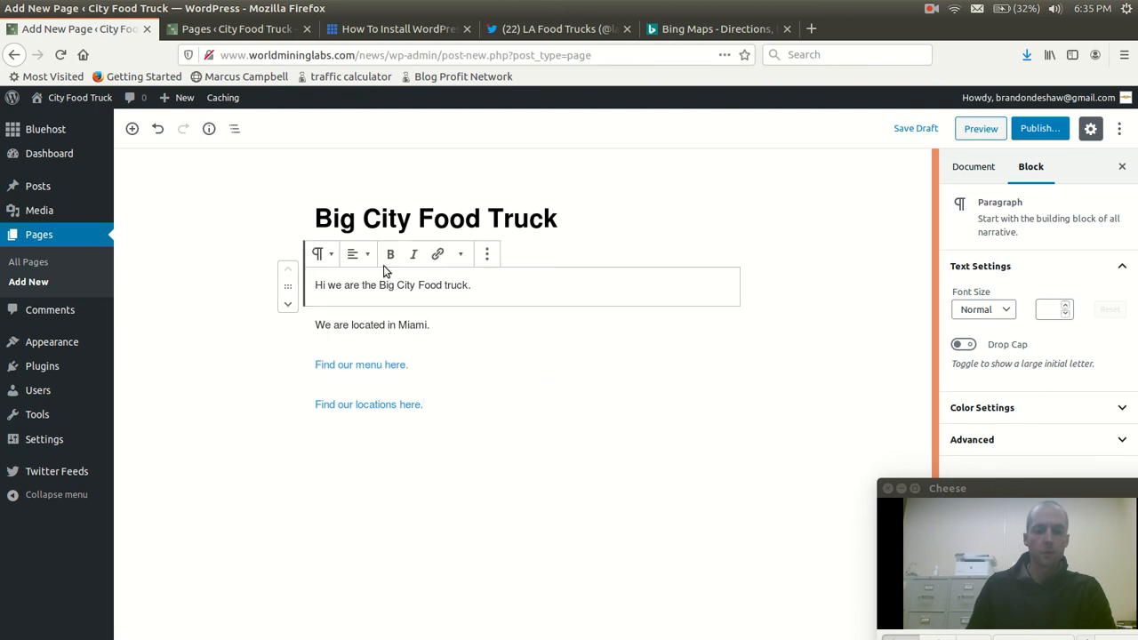
click(560, 247)
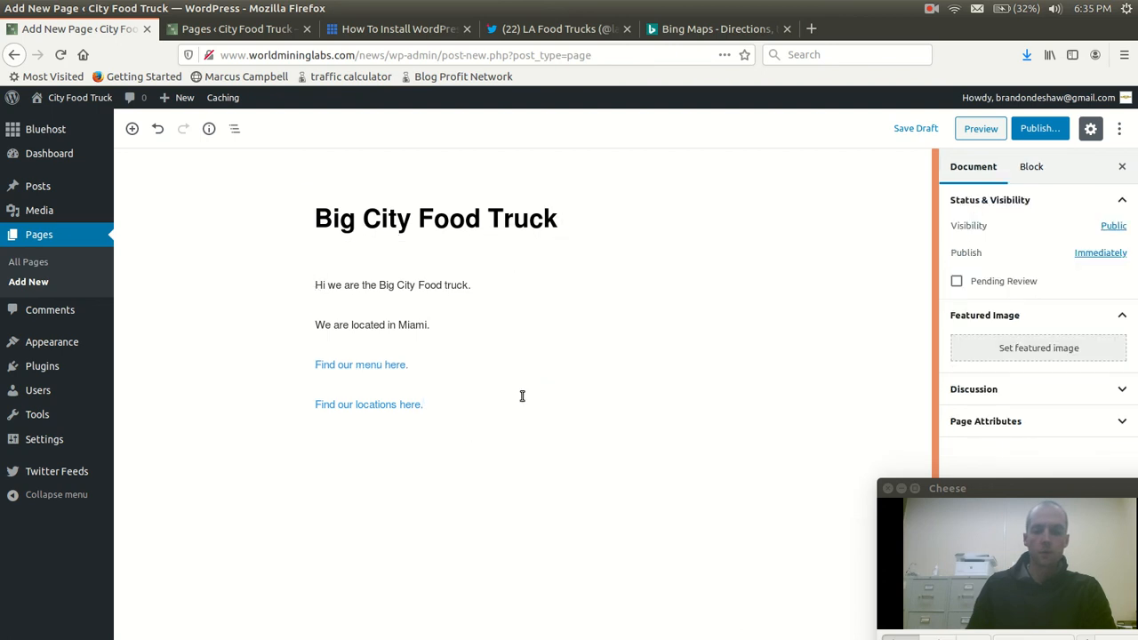
click(1039, 128)
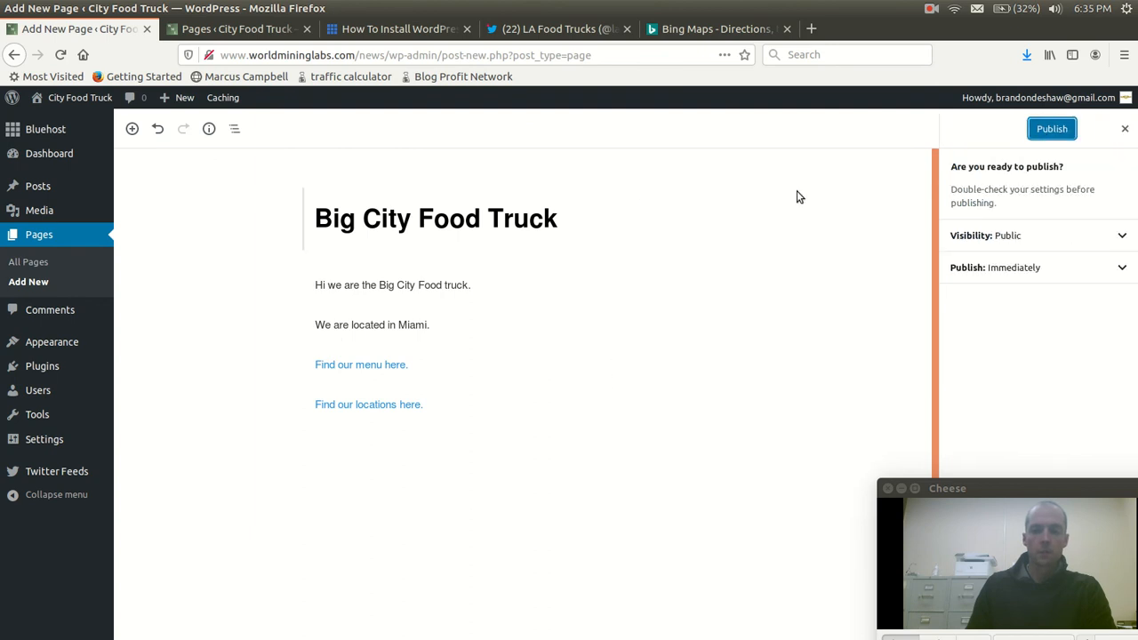
click(1051, 130)
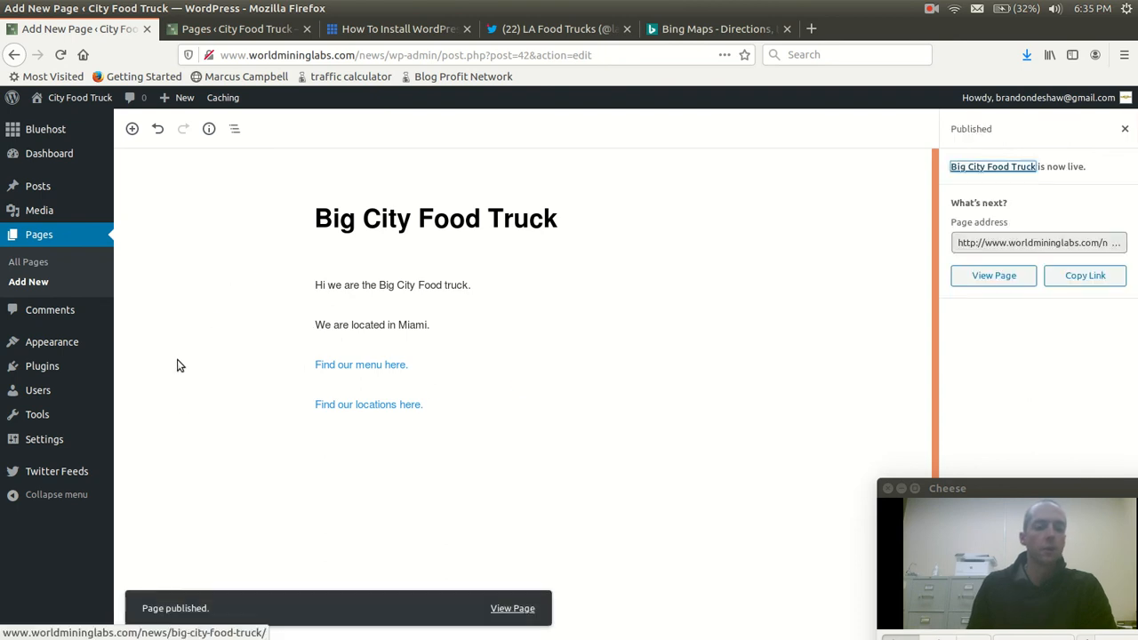
Open the site's General Settings and look through the available options
mouse_move(37, 186)
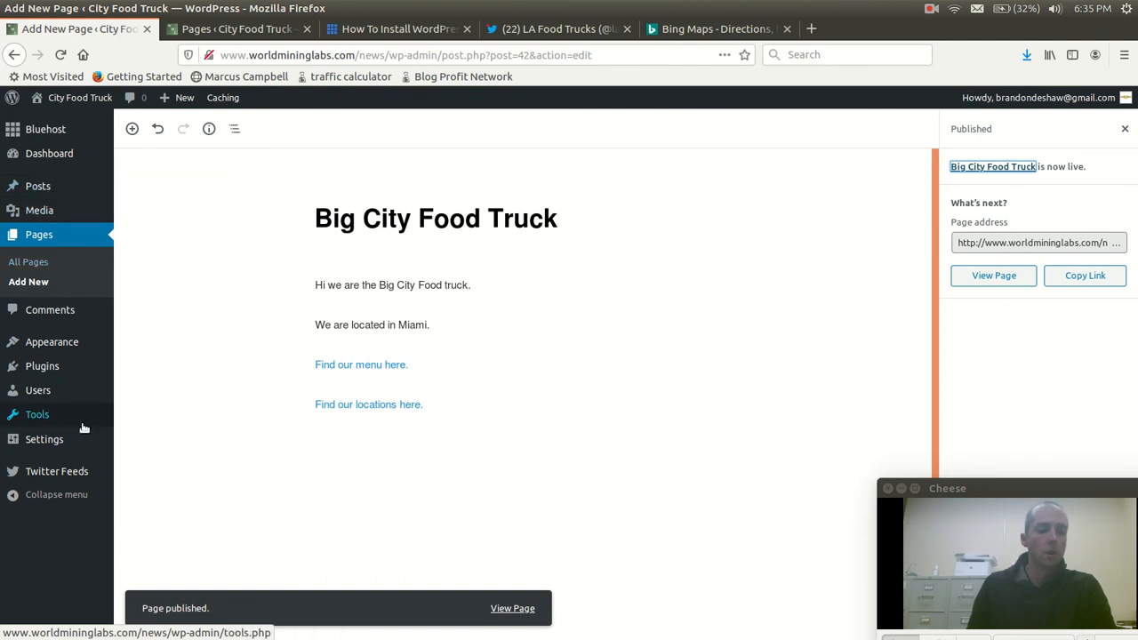
mouse_move(44, 450)
click(138, 443)
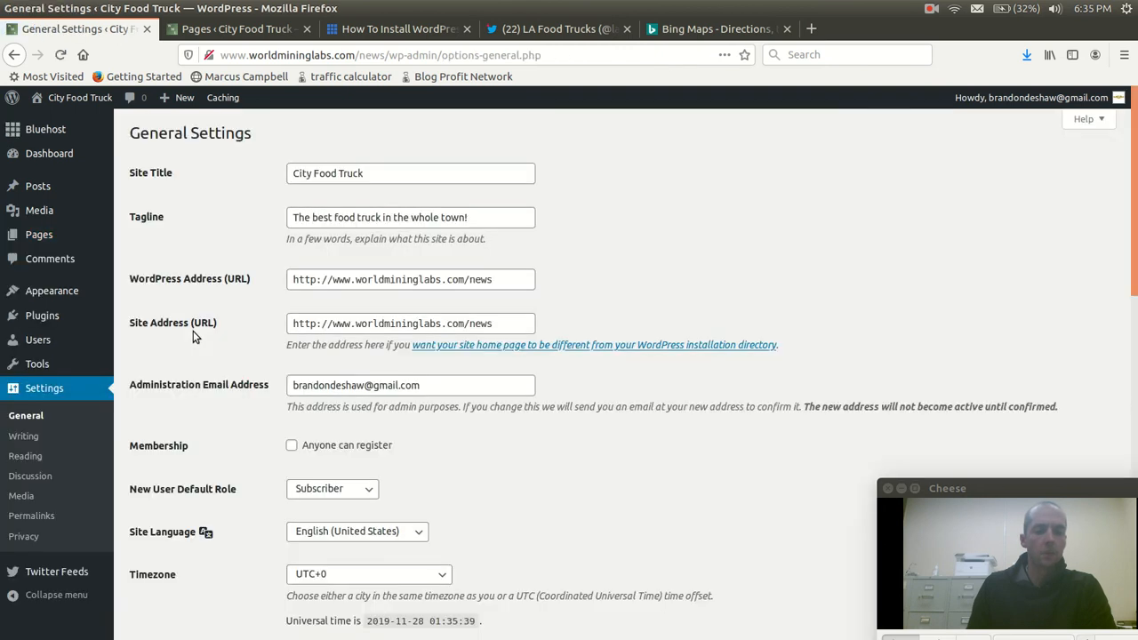
scroll(195, 339, down, 5)
scroll(195, 339, down, 2)
Customize the theme's Homepage Settings to display a static page, with Big City Food Truck as the homepage
mouse_move(40, 293)
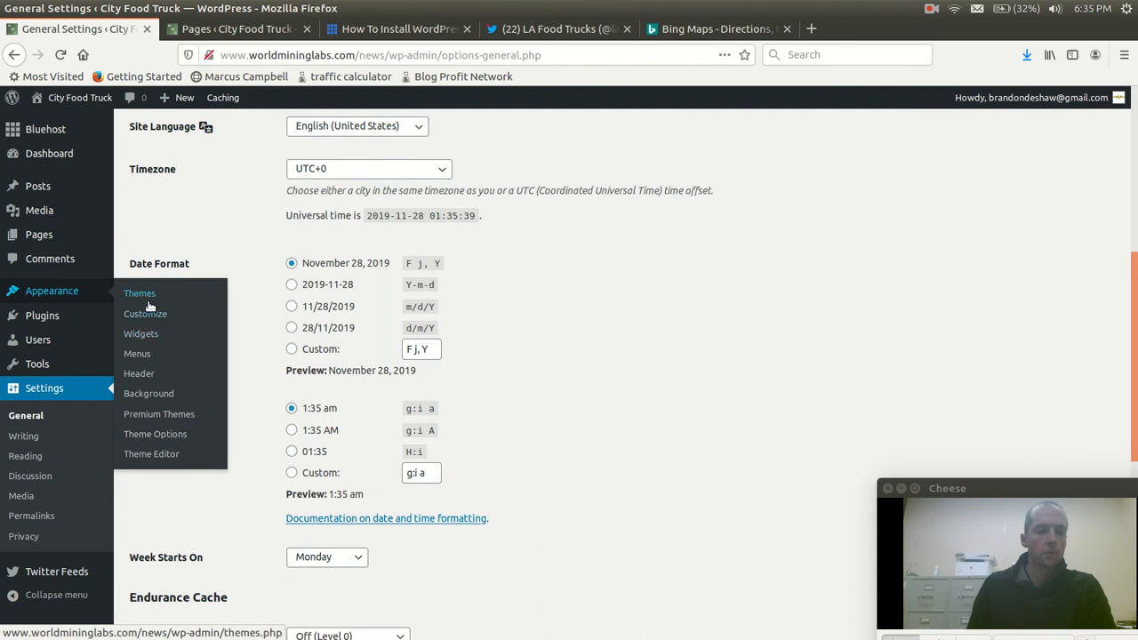
click(136, 315)
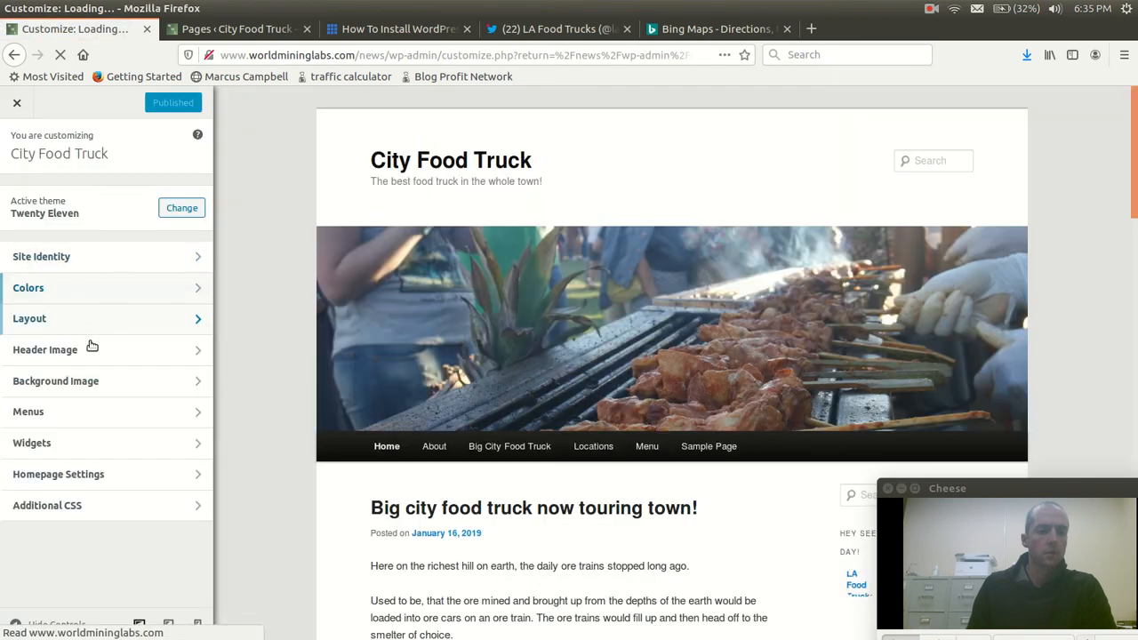
click(109, 474)
click(47, 345)
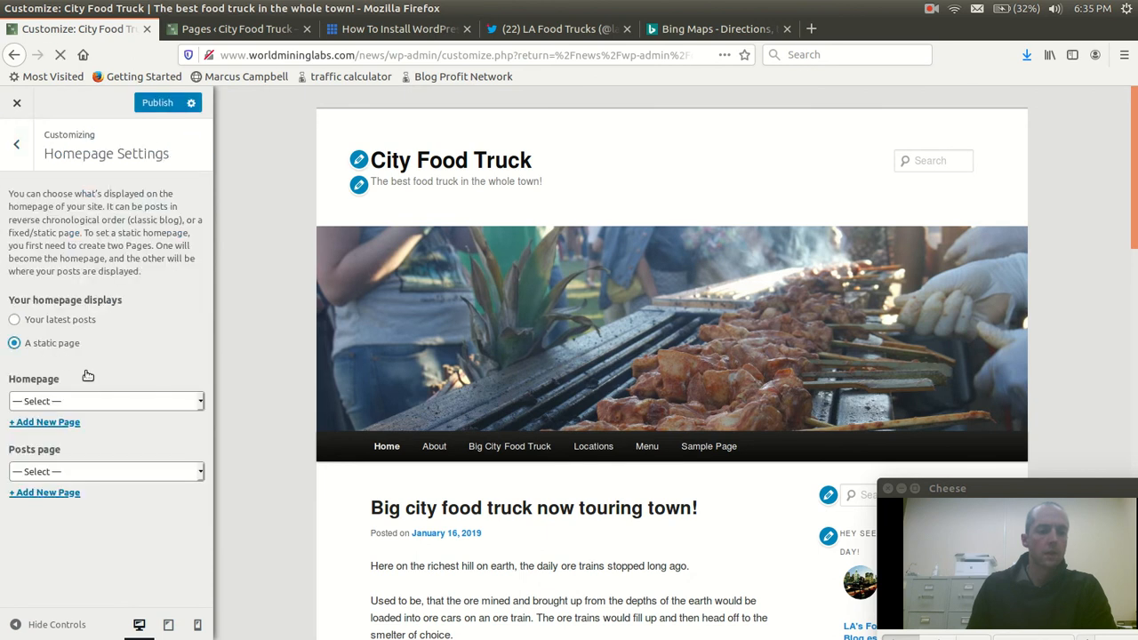
click(78, 402)
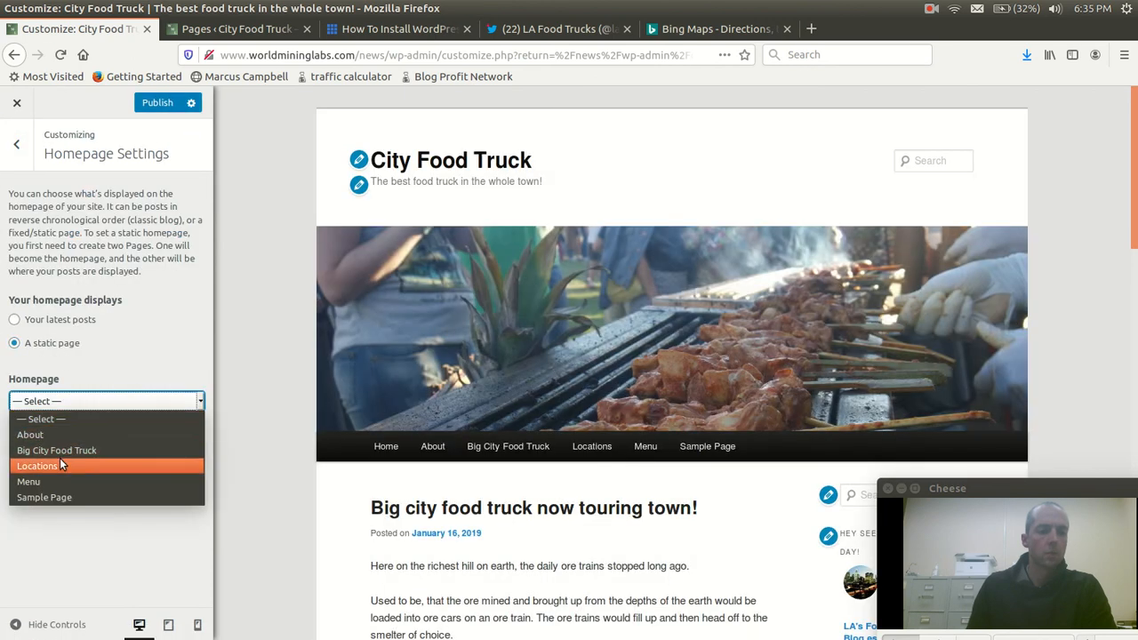
click(71, 450)
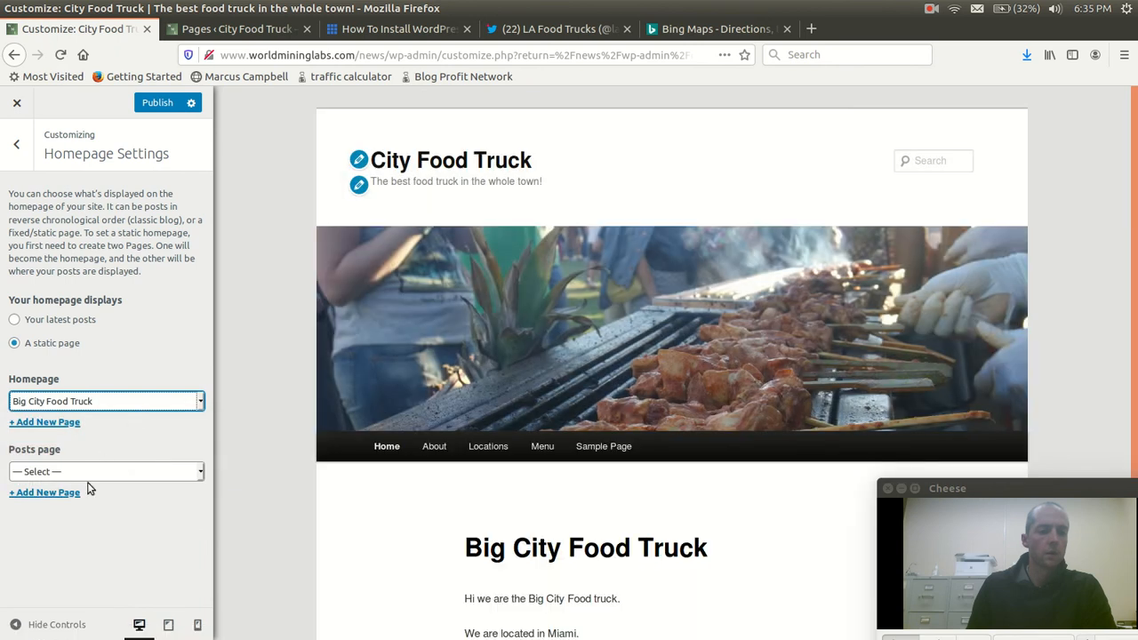
Set the posts page to Sample Page, publish the homepage settings and leave the customizer
click(85, 473)
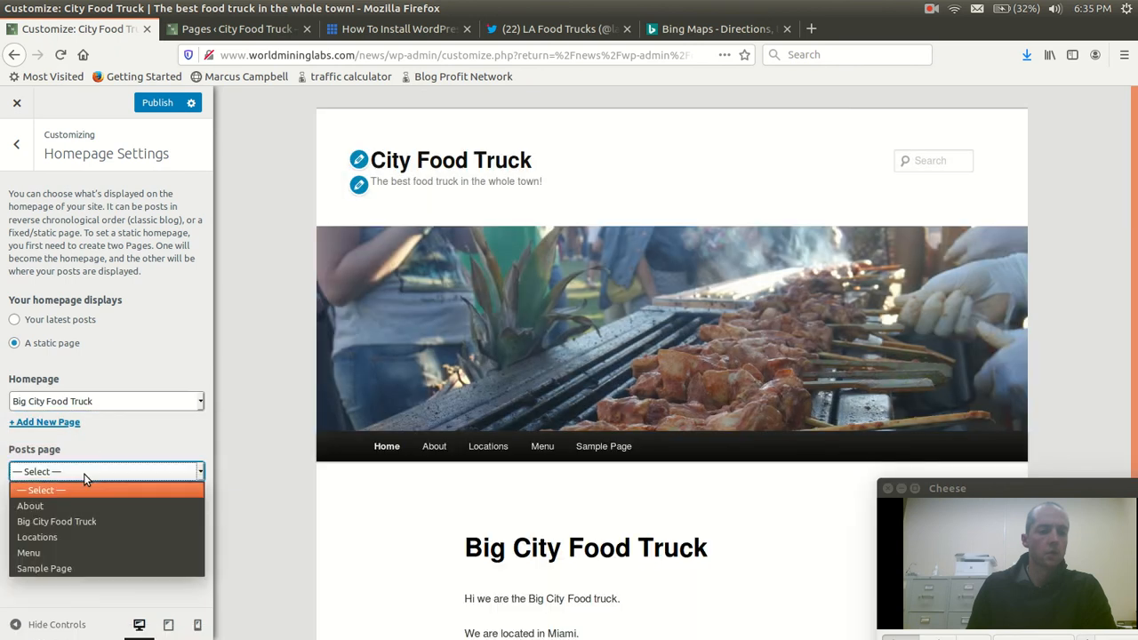
click(53, 568)
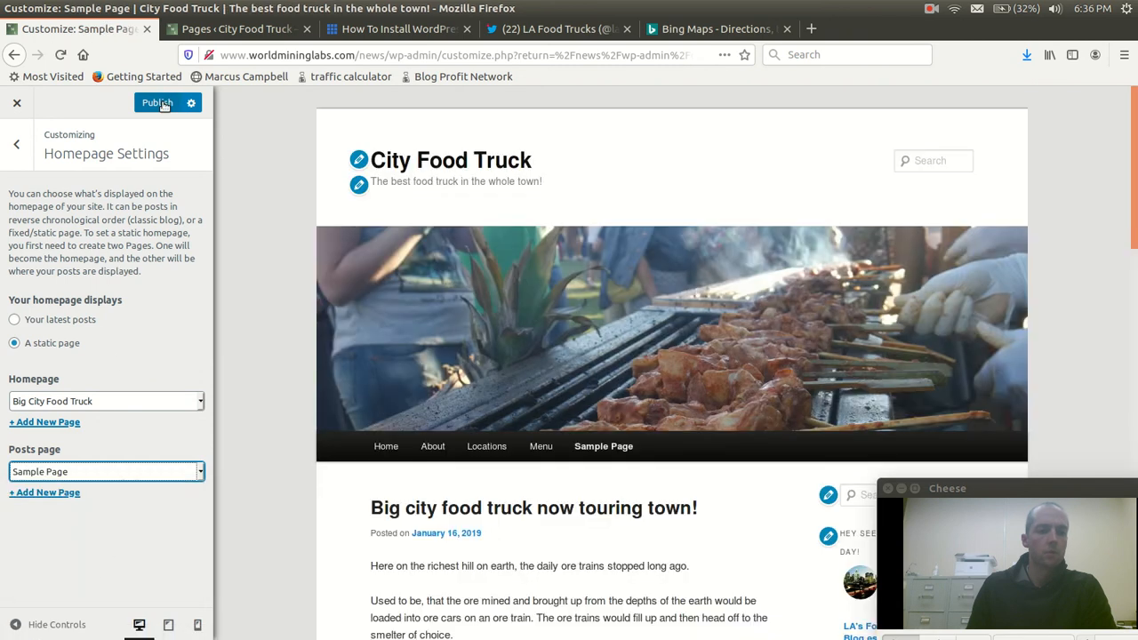
click(160, 103)
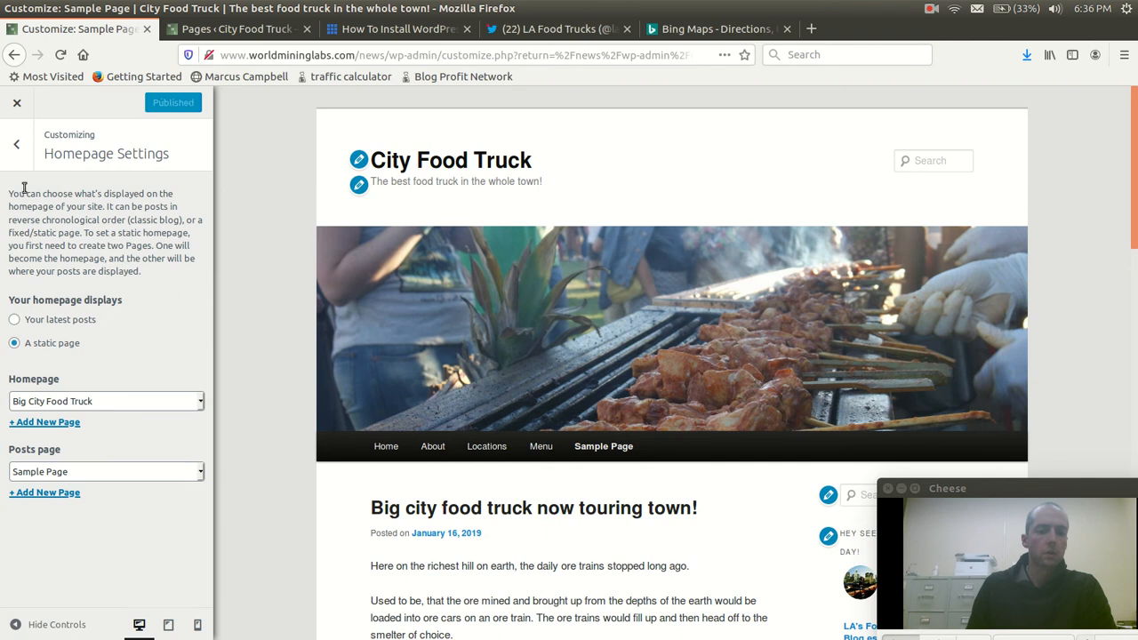
click(16, 102)
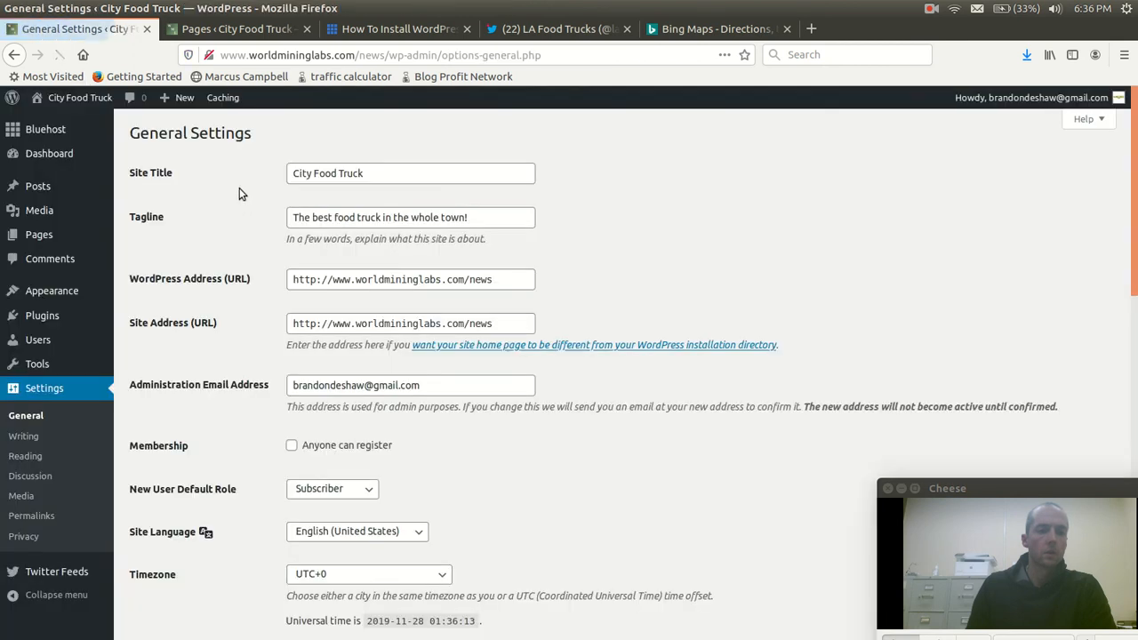
Visit the live site and review the new homepage and the Menu and Locations pages
mouse_move(74, 94)
click(80, 142)
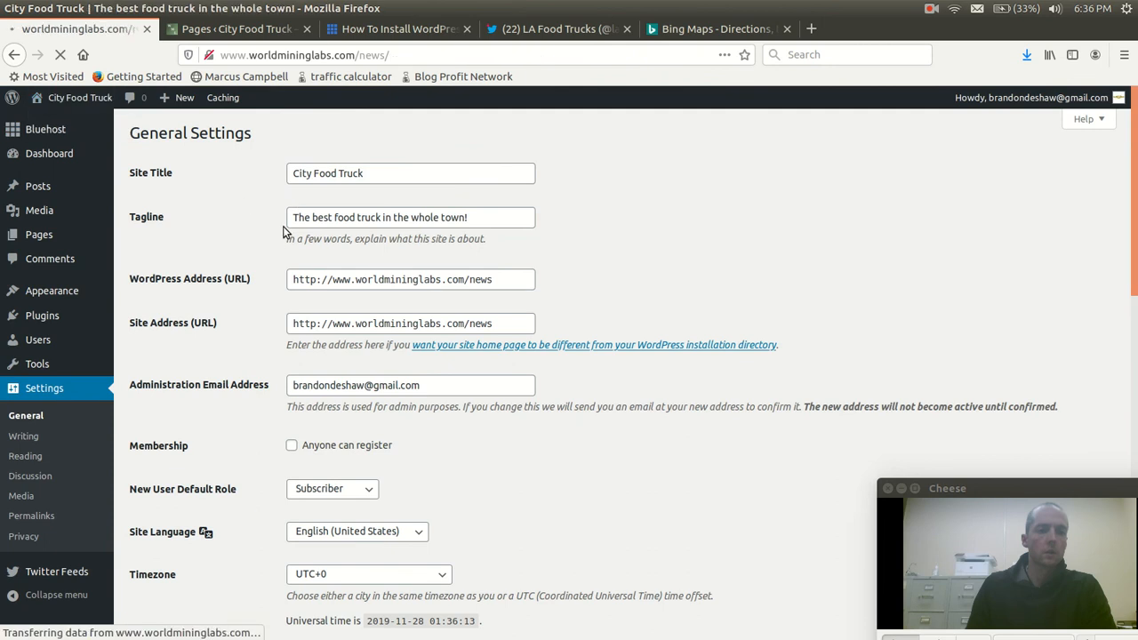
scroll(907, 248, down, 3)
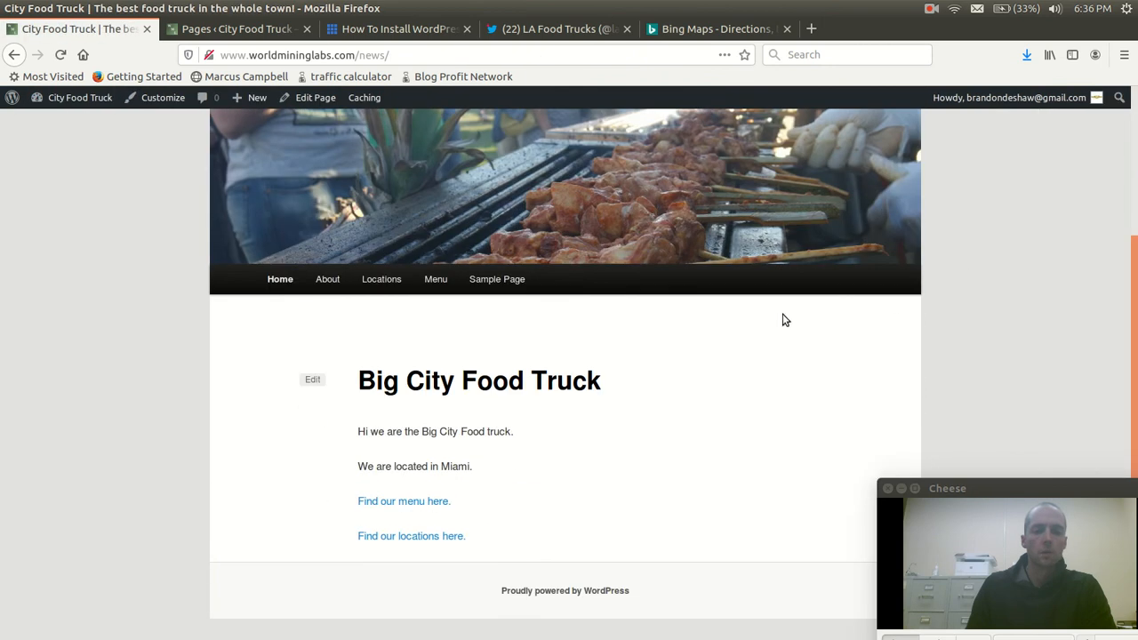
click(434, 281)
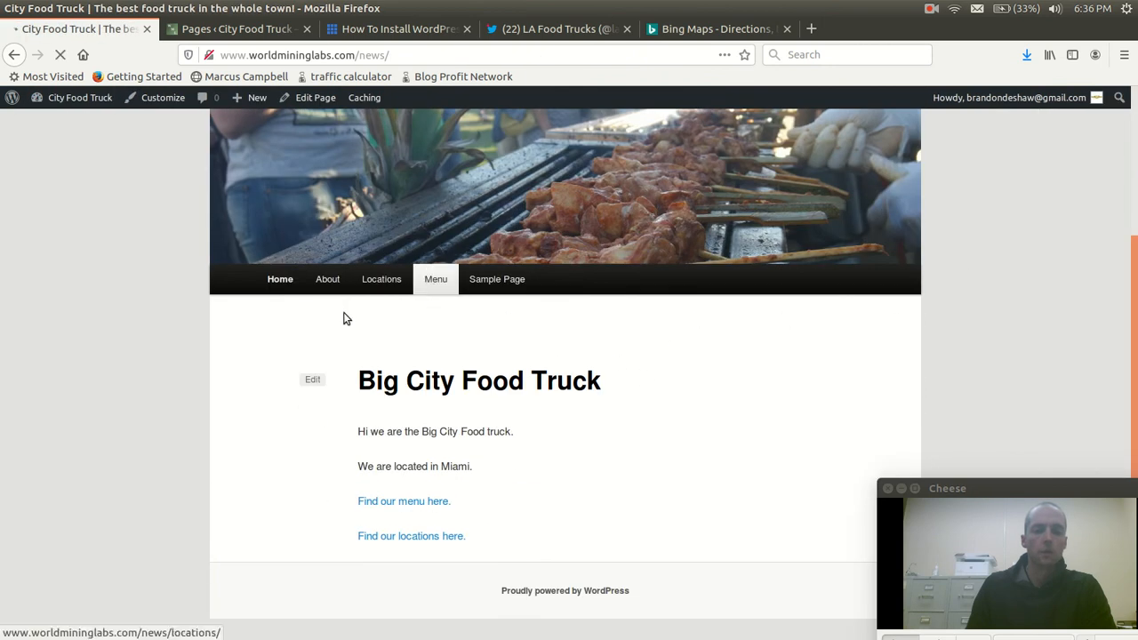
click(395, 471)
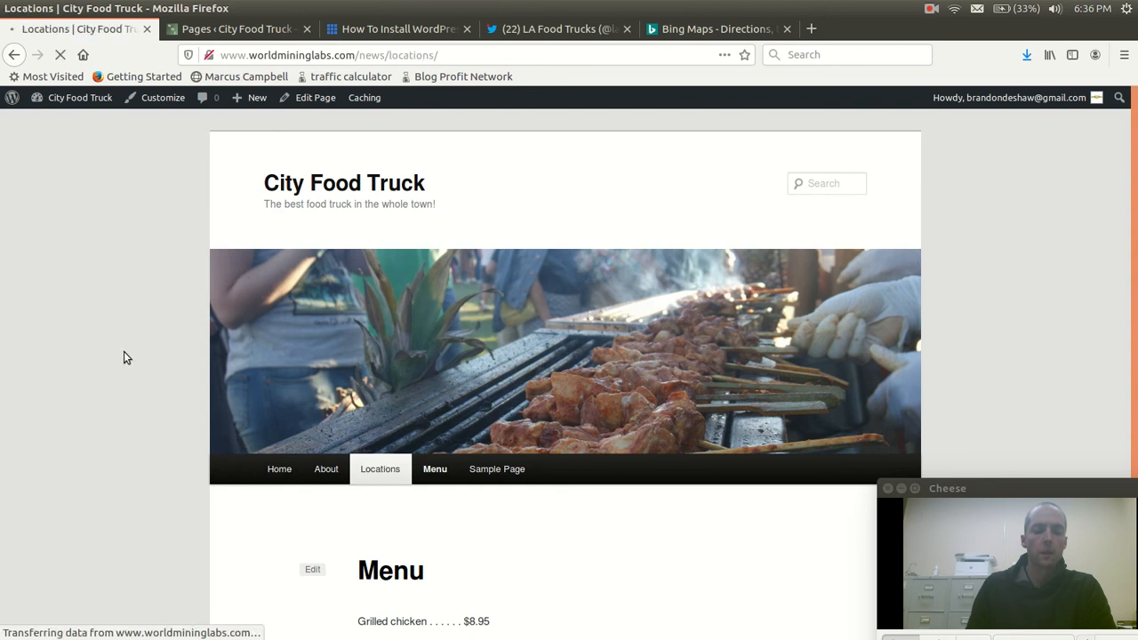
Check the live site's Locations, Home and About pages, finishing on the homepage
scroll(124, 355, down, 5)
scroll(222, 425, up, 5)
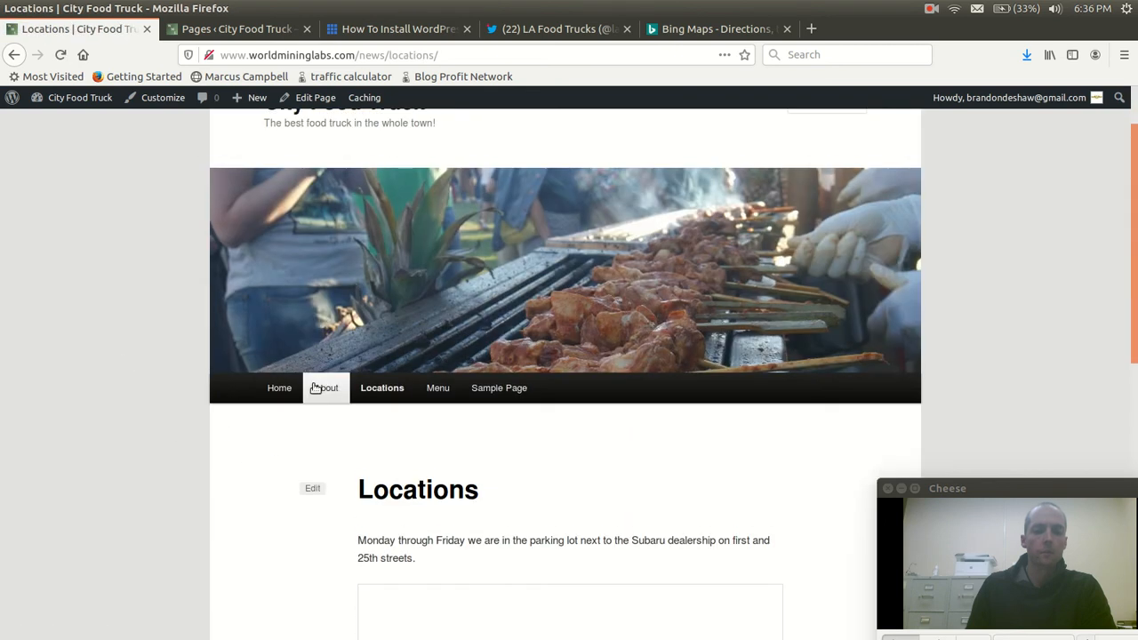
click(280, 409)
scroll(211, 410, down, 4)
scroll(163, 386, up, 3)
click(331, 444)
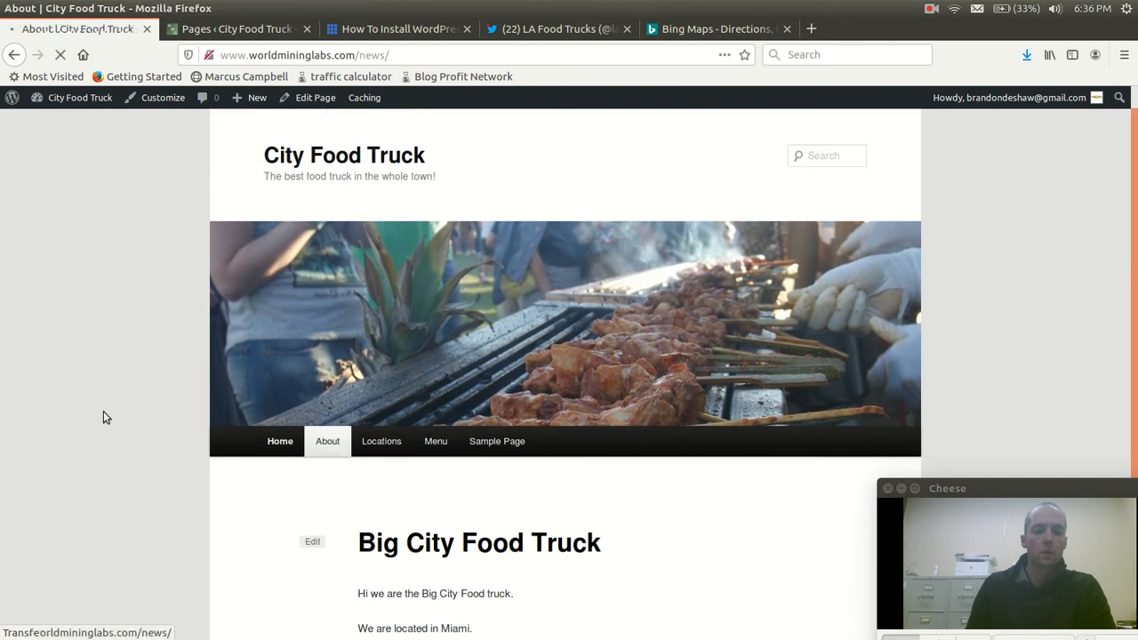
scroll(111, 417, down, 2)
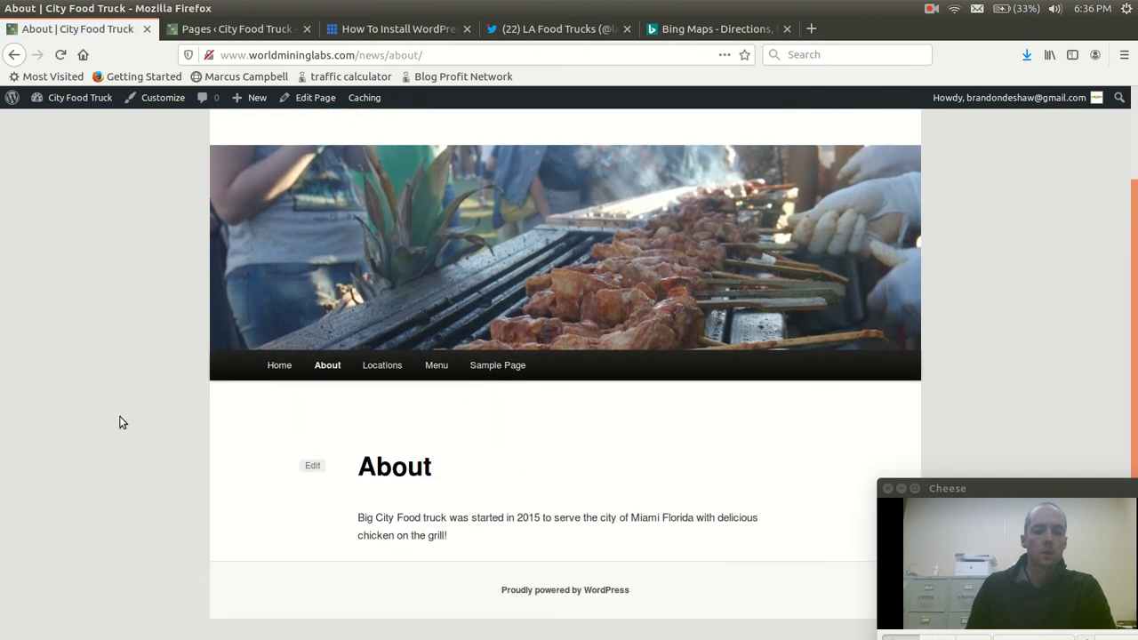
click(282, 371)
mouse_move(71, 98)
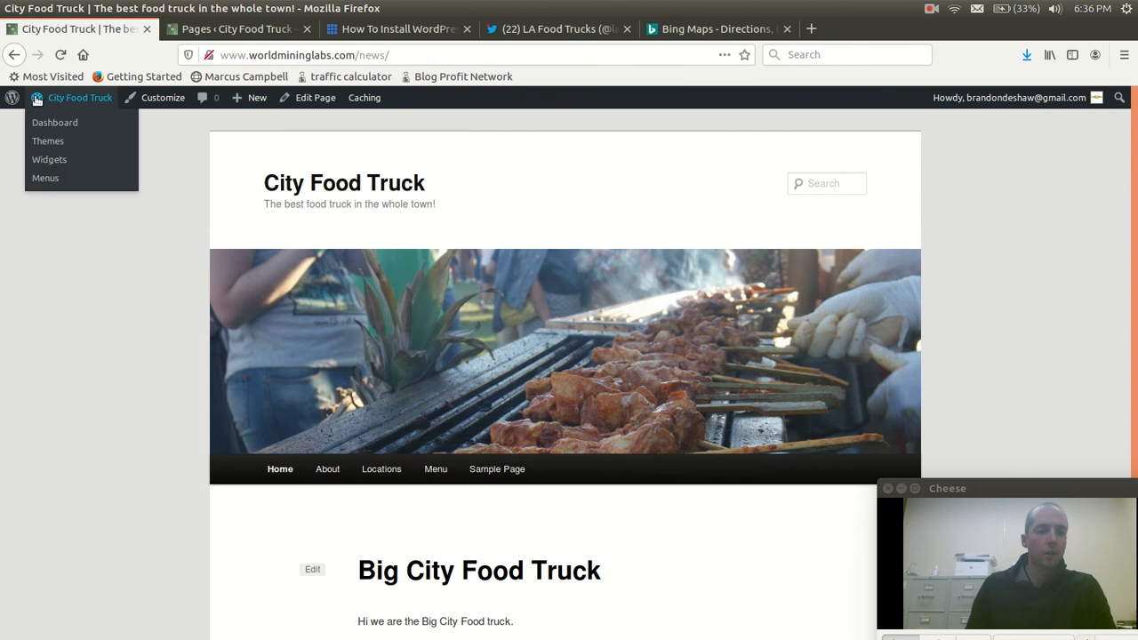
Switch to the food truck business website PDF and go over its five steps, from domain name to publishing, highlighting them along the way
mouse_move(1, 372)
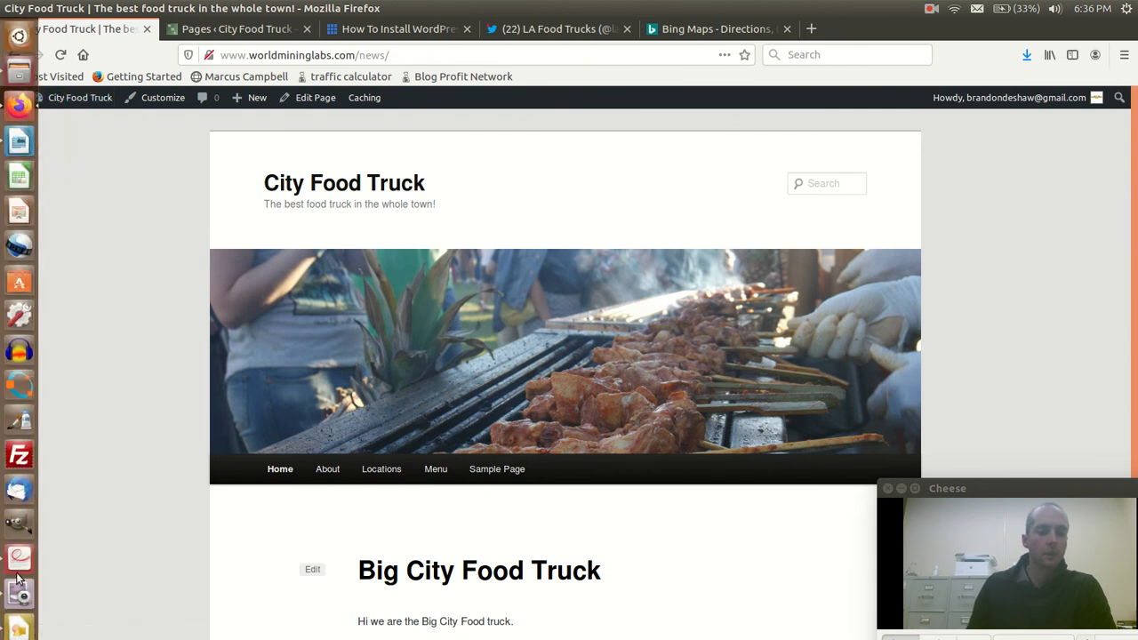
click(18, 570)
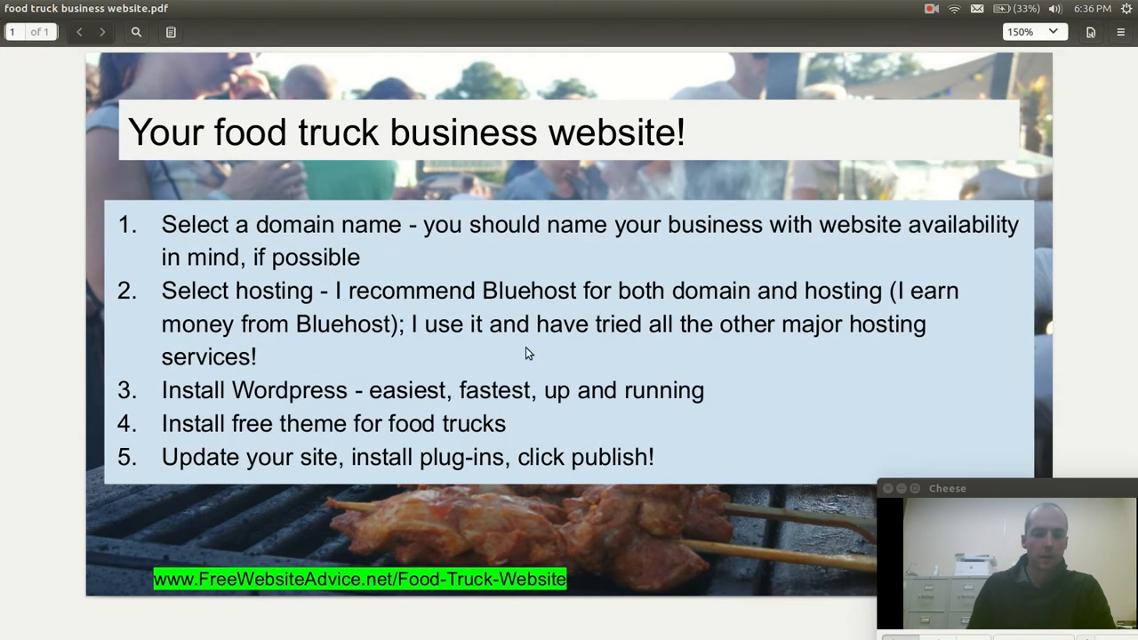
double_click(297, 224)
double_click(275, 290)
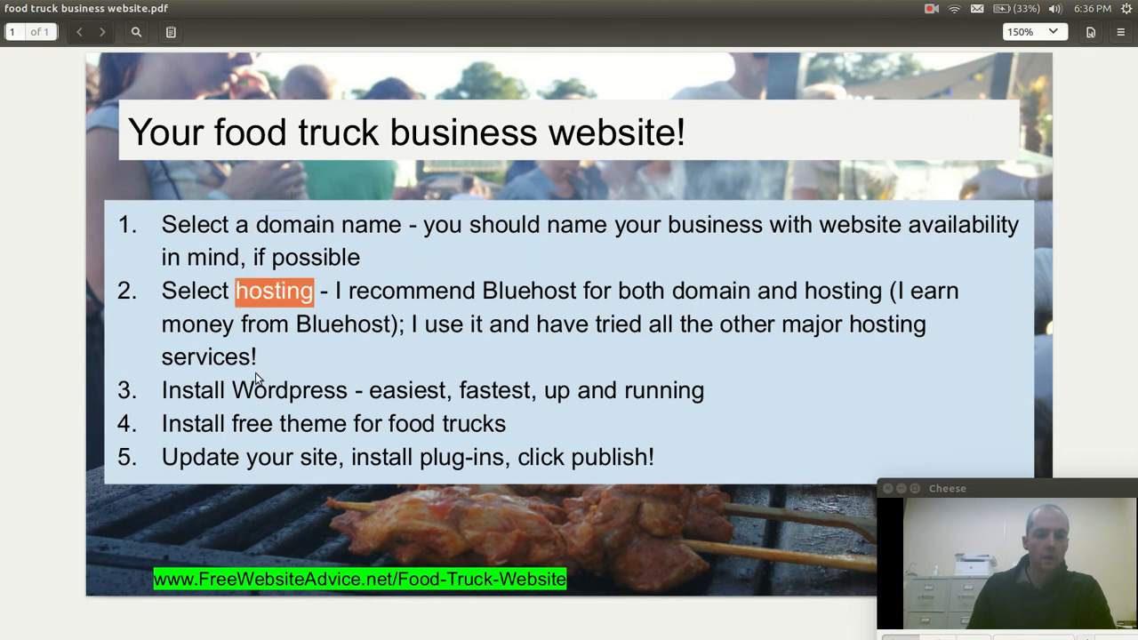
drag(169, 391, 407, 391)
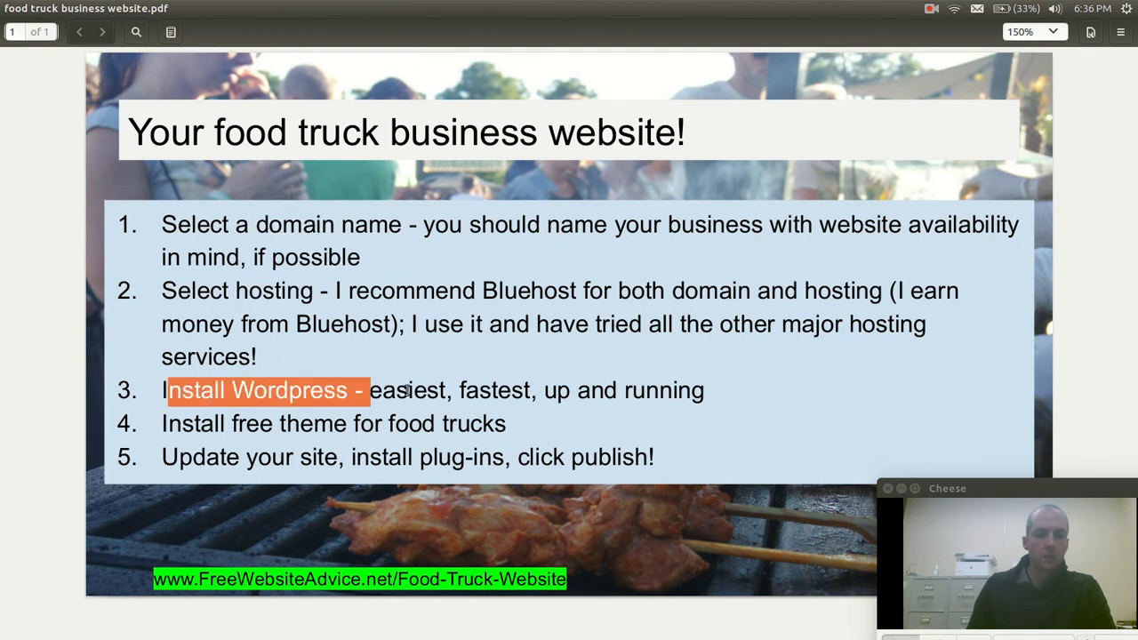
click(406, 391)
triple_click(308, 425)
click(502, 407)
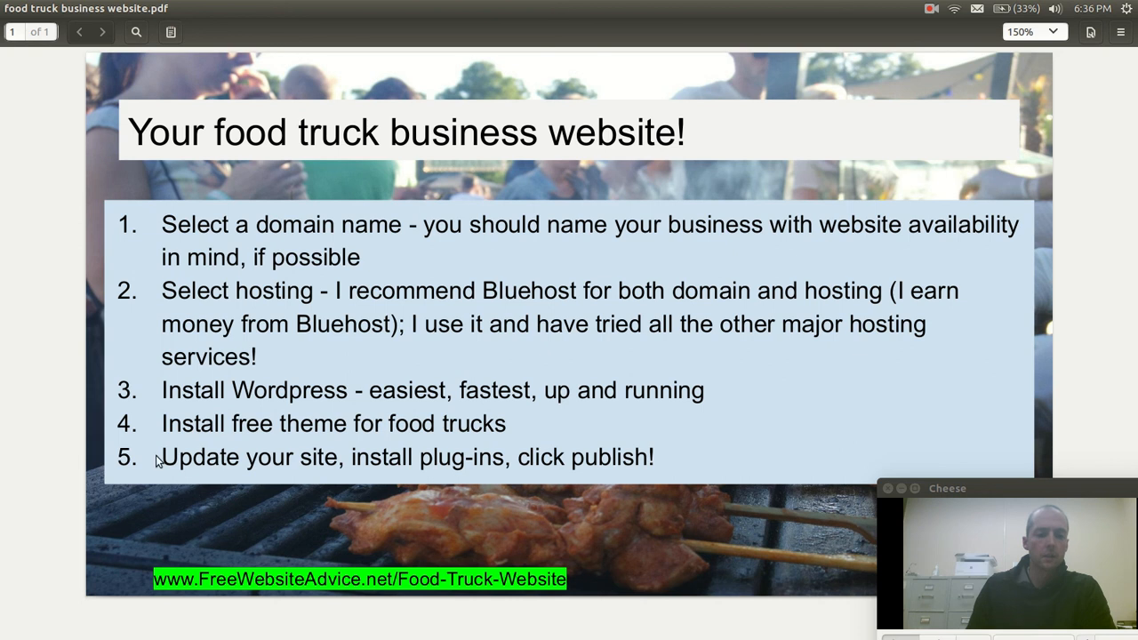
drag(165, 459, 338, 469)
click(328, 395)
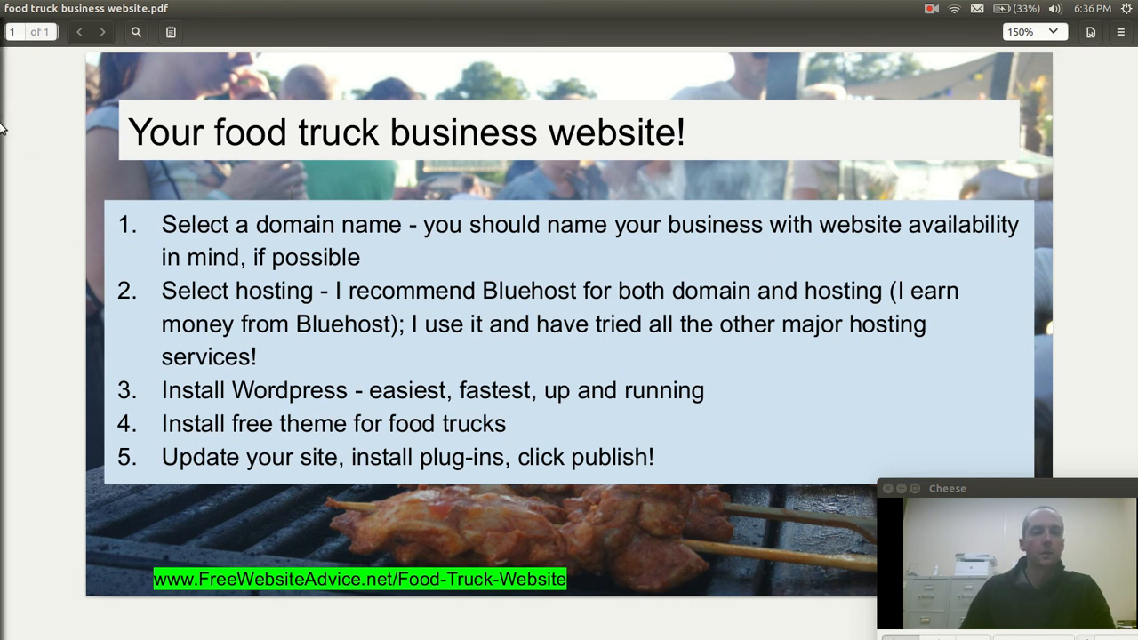
Switch back to Firefox and open the City Food Truck site's WordPress Dashboard
mouse_move(4, 124)
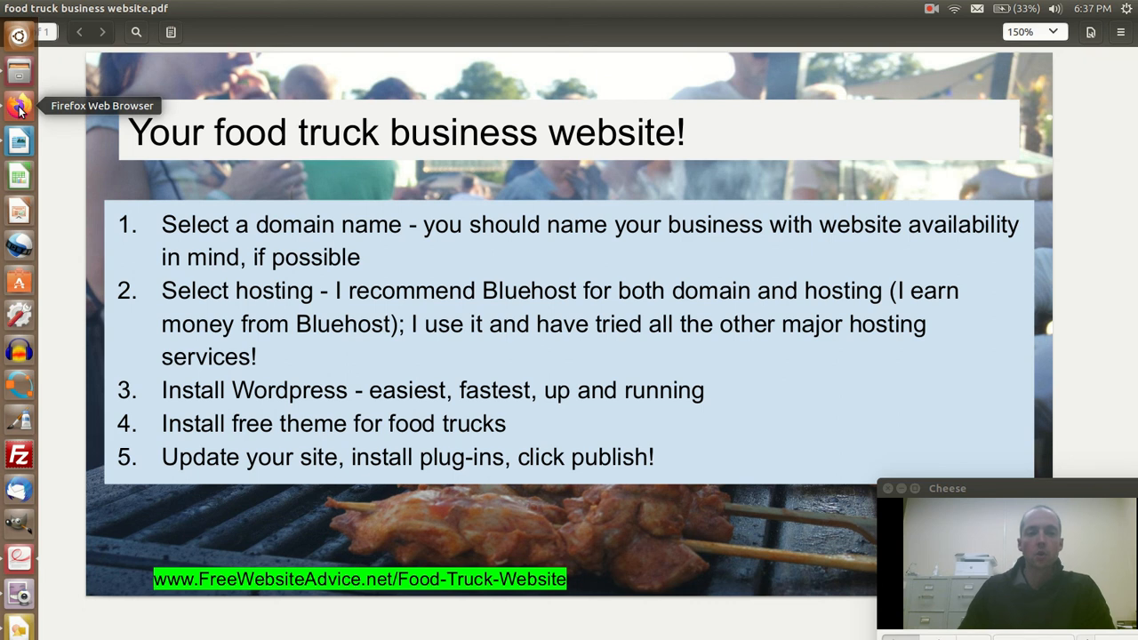
click(14, 108)
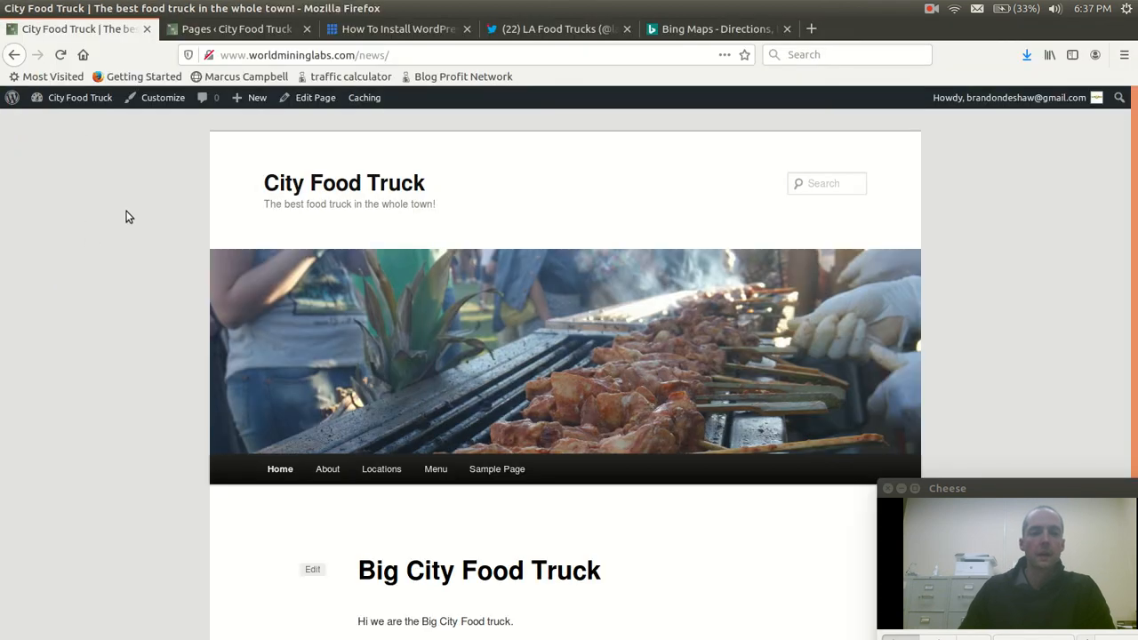
mouse_move(86, 90)
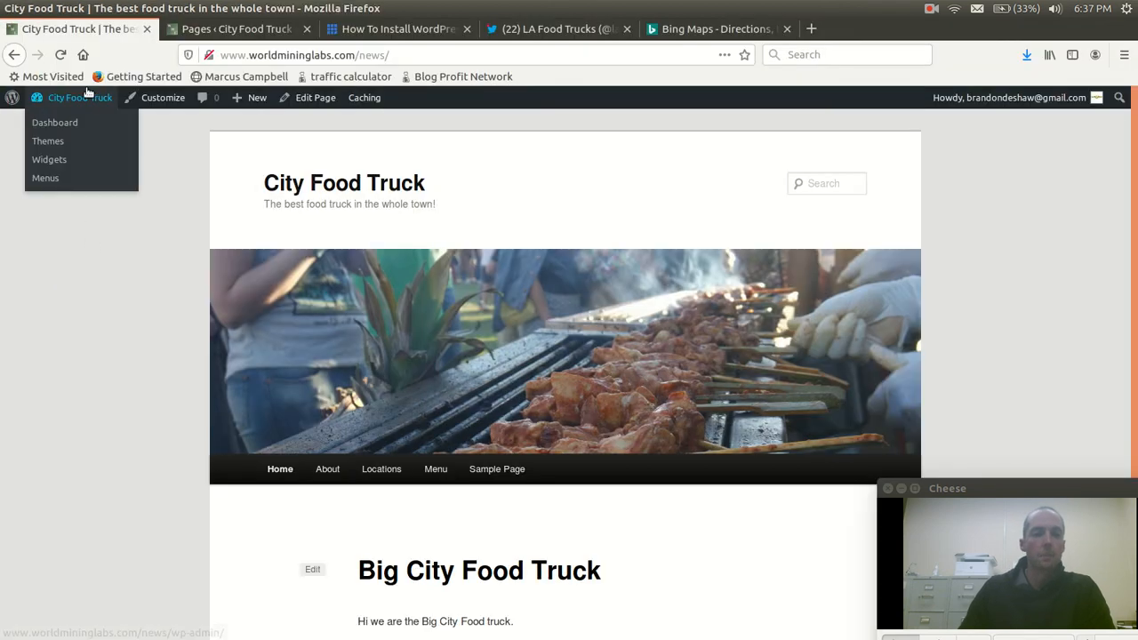
click(57, 126)
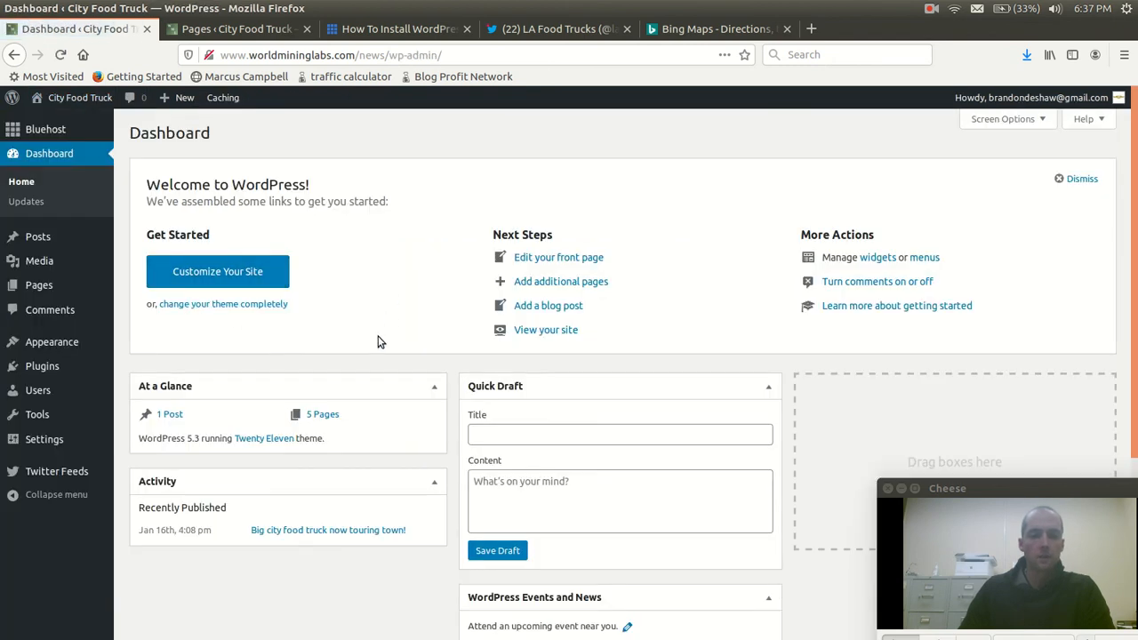
mouse_move(35, 373)
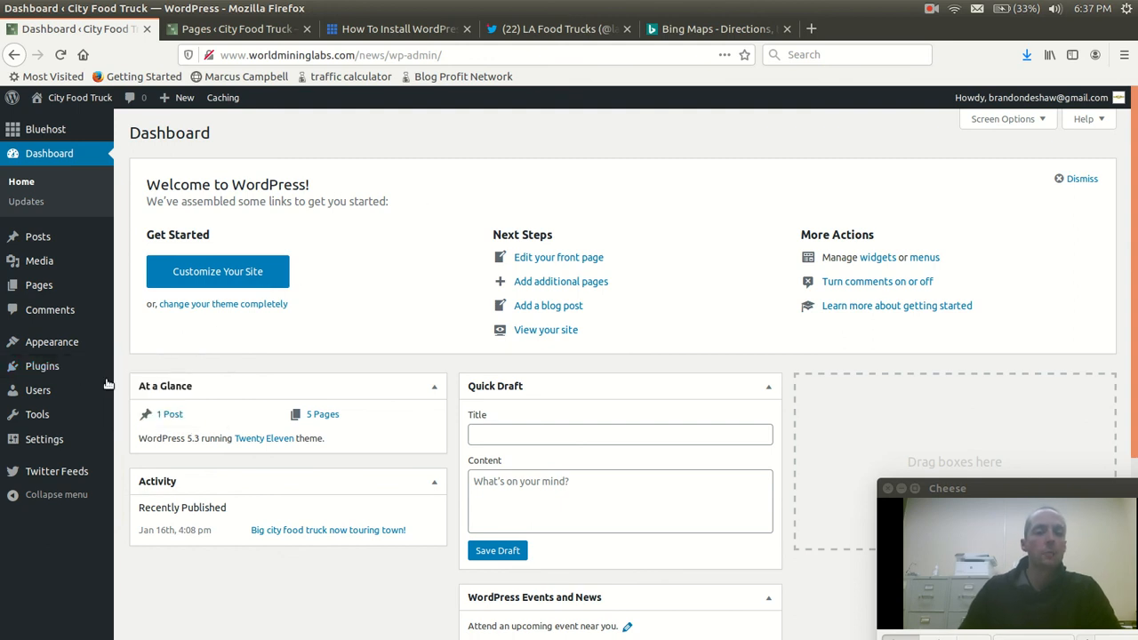
mouse_move(41, 239)
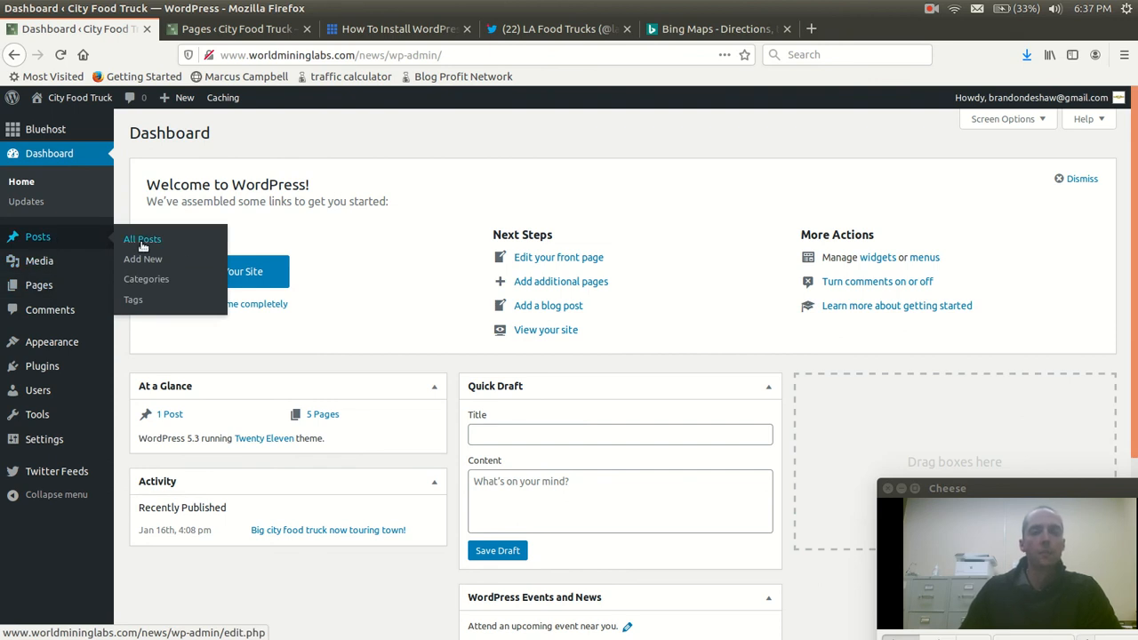
Review the LA Food Trucks Twitter page, going back up to its profile and most recent tweets
click(558, 29)
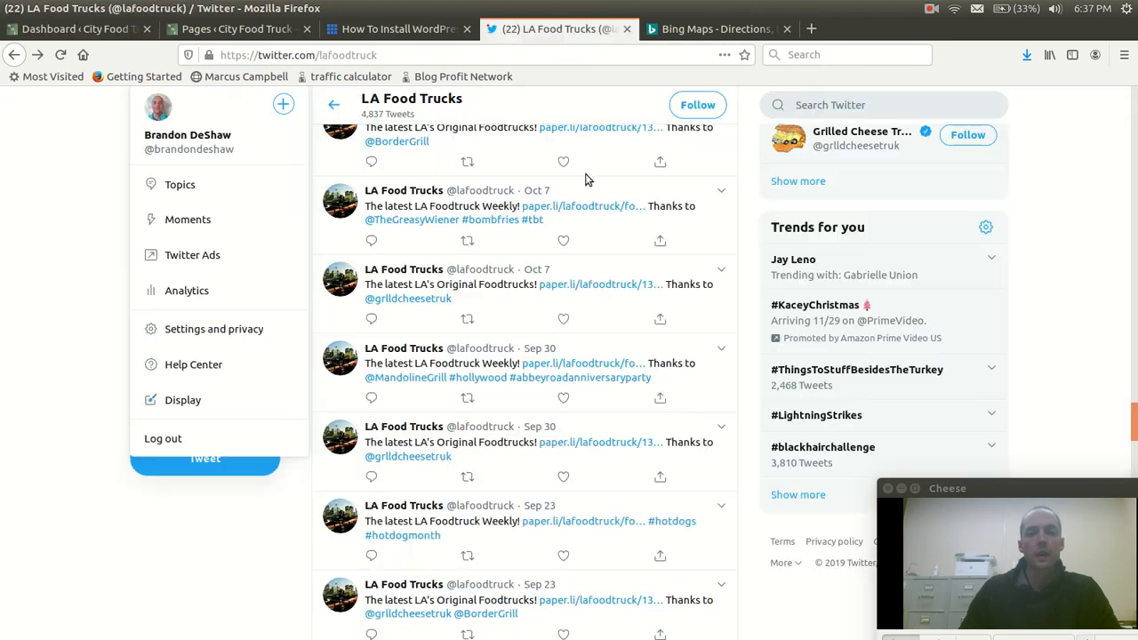
scroll(598, 256, up, 15)
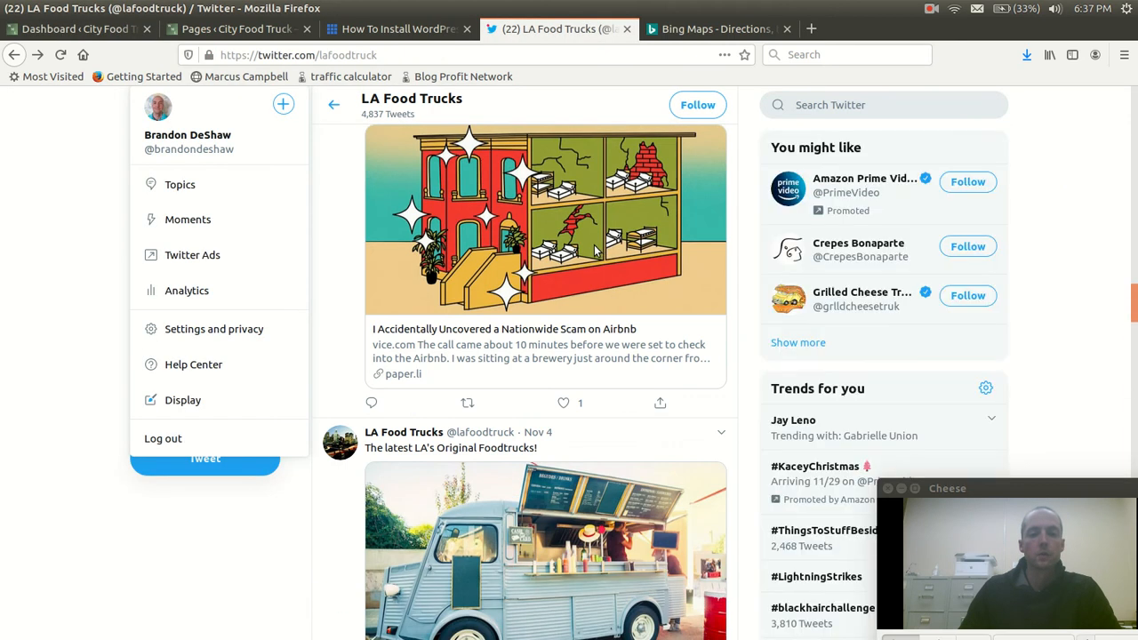
scroll(540, 231, up, 3)
drag(1134, 239, 1135, 127)
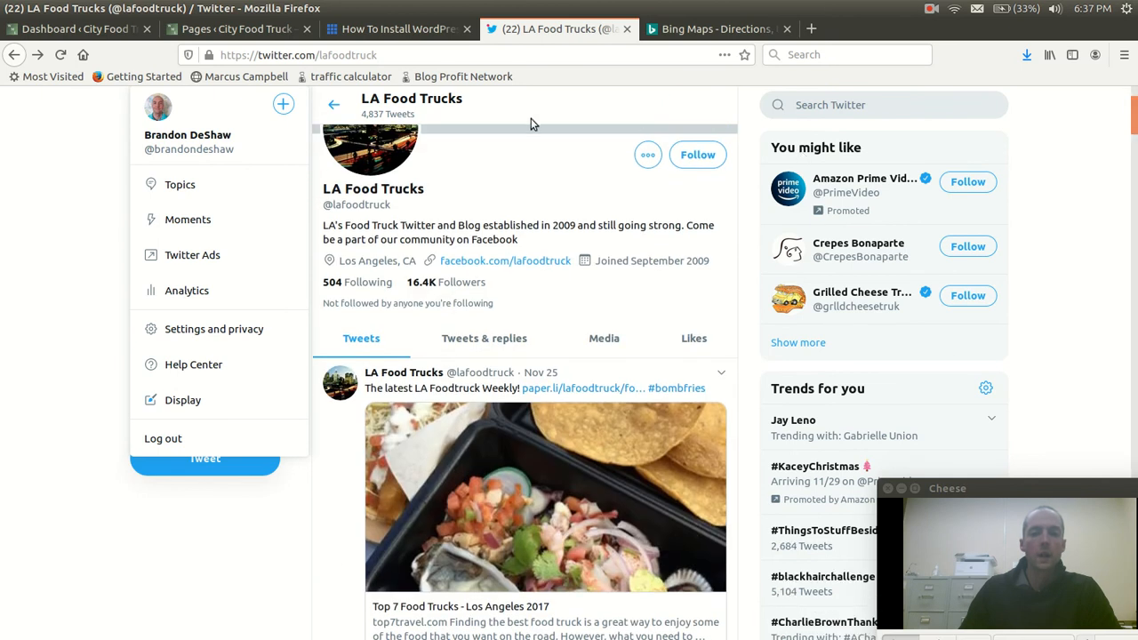
Review the site's installed plugins in WordPress and search the plugins available to add for "twitter"
click(78, 28)
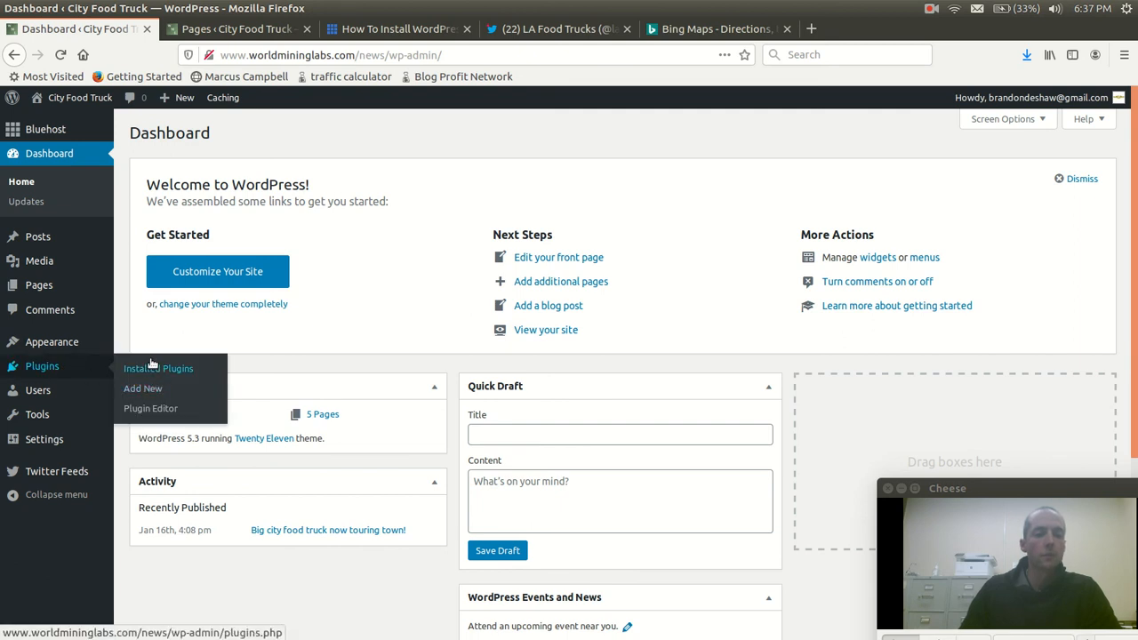
click(155, 368)
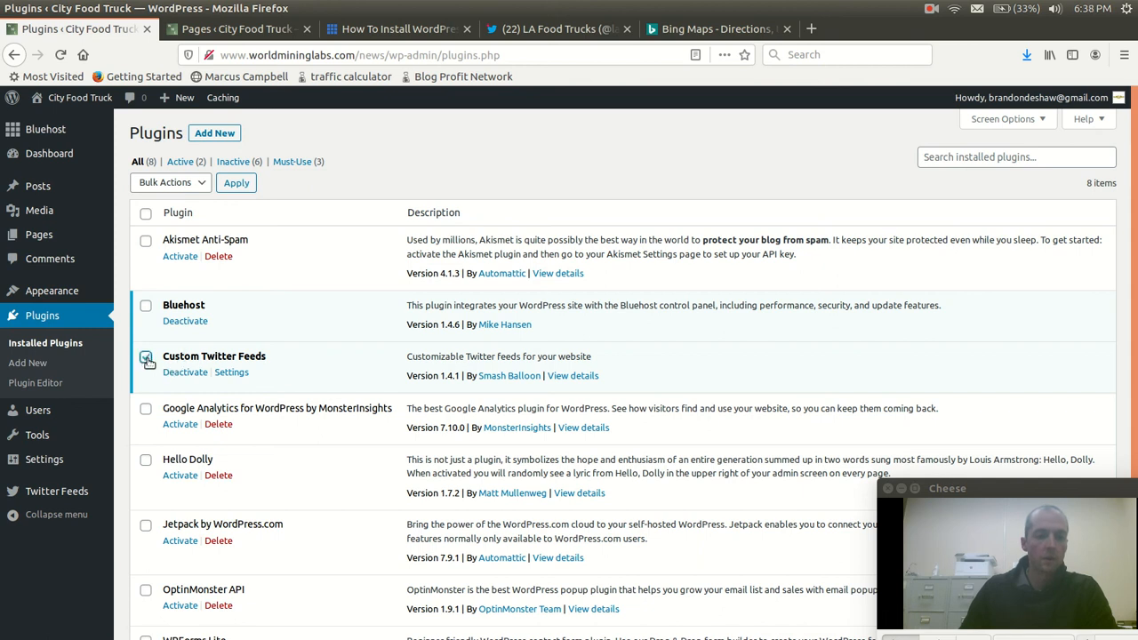
click(30, 362)
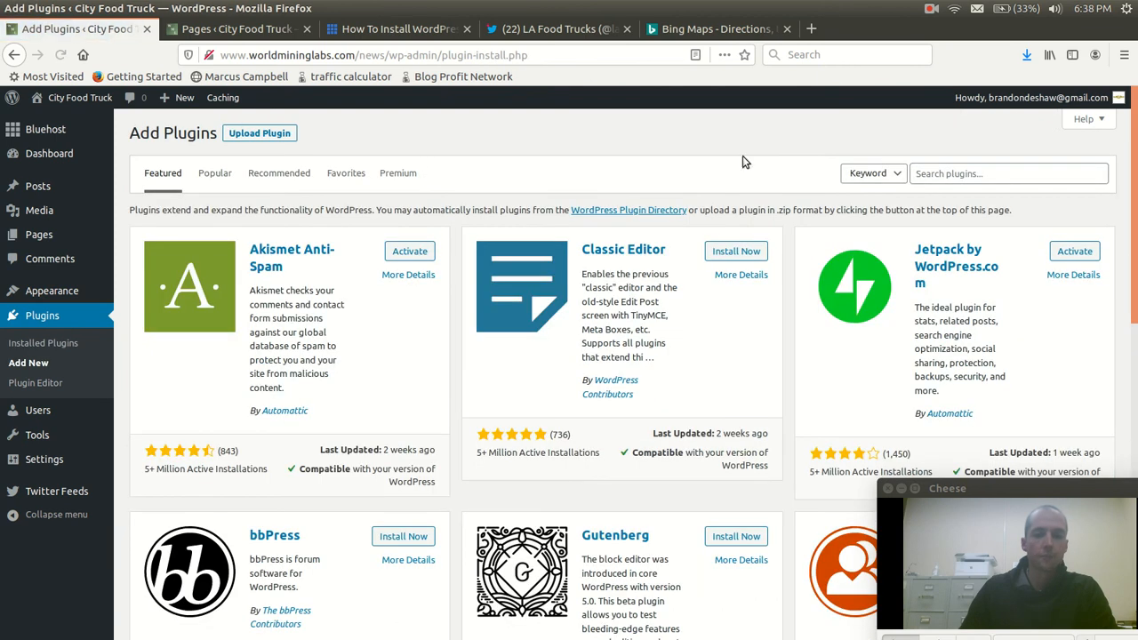
click(971, 178)
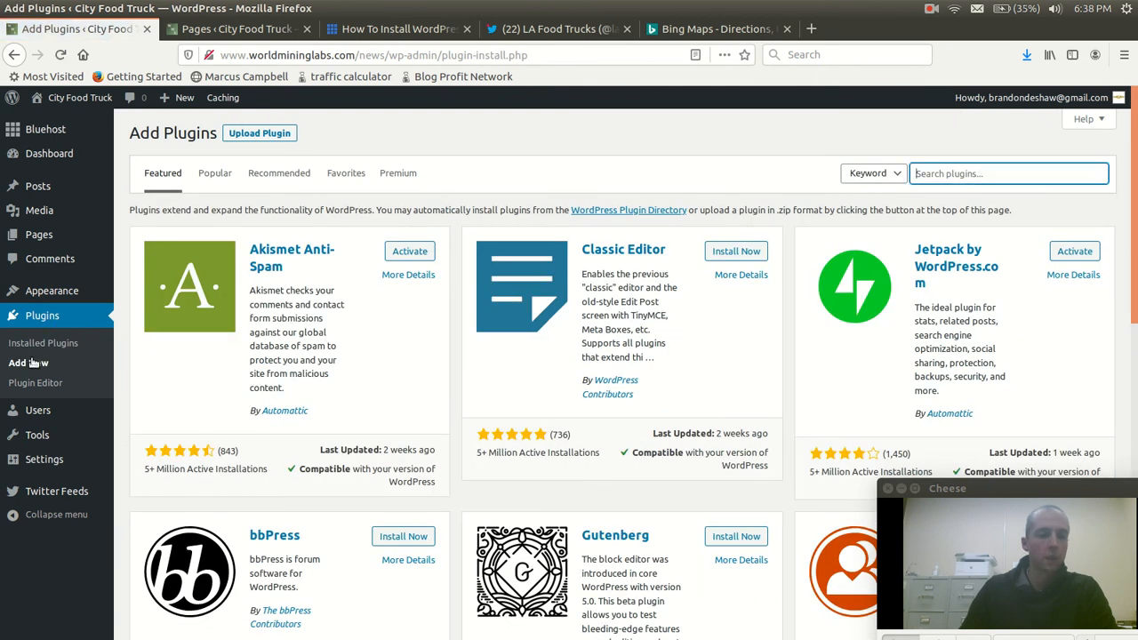
click(950, 172)
text(twitter)
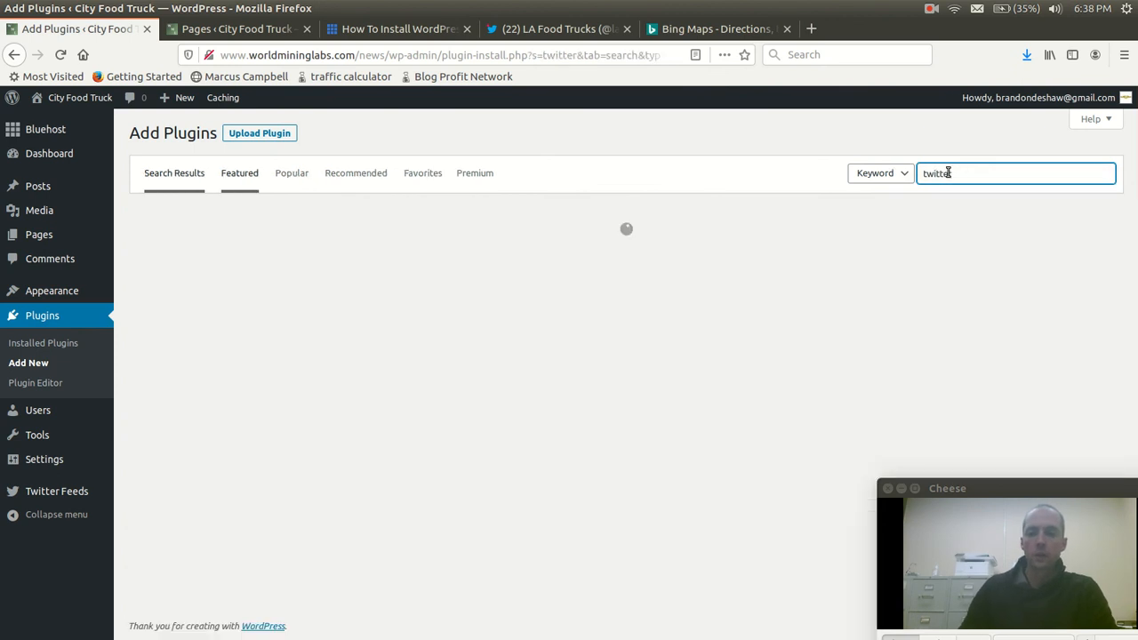
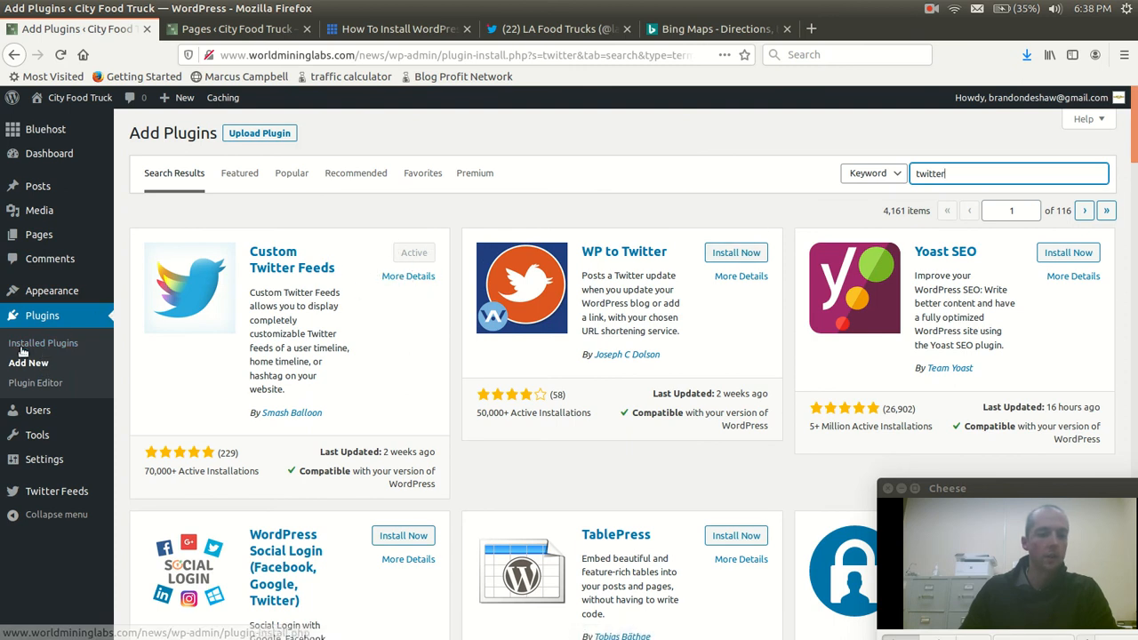
Open the Custom Twitter Feeds plugin settings and review its configuration and the feed settings for the lafoodtruck user timeline
click(30, 491)
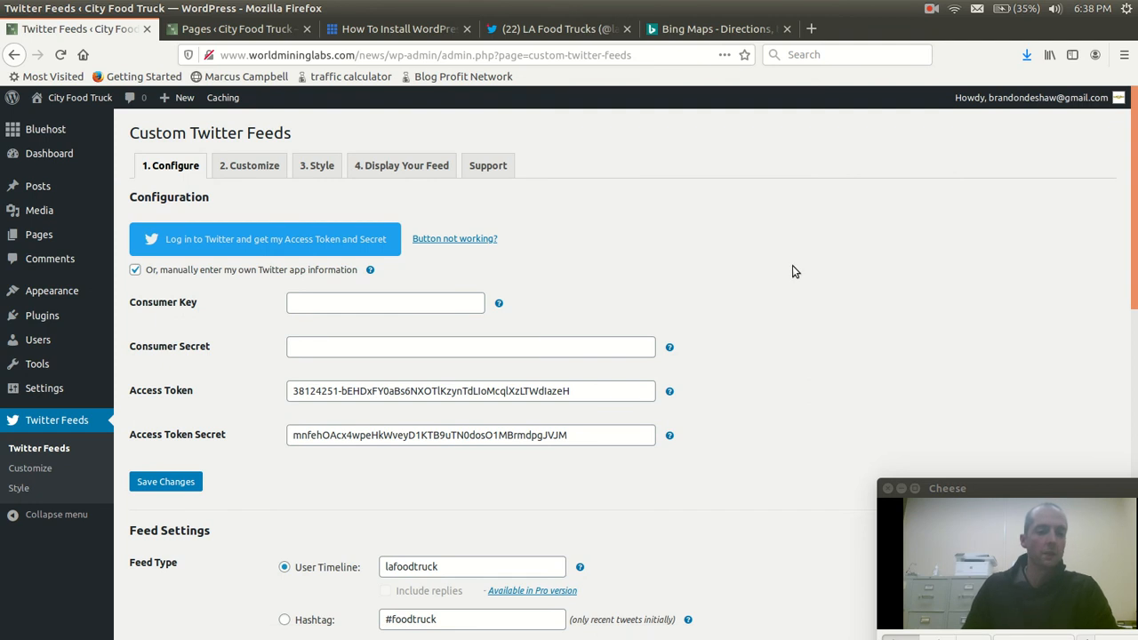
scroll(795, 262, down, 3)
scroll(796, 284, down, 3)
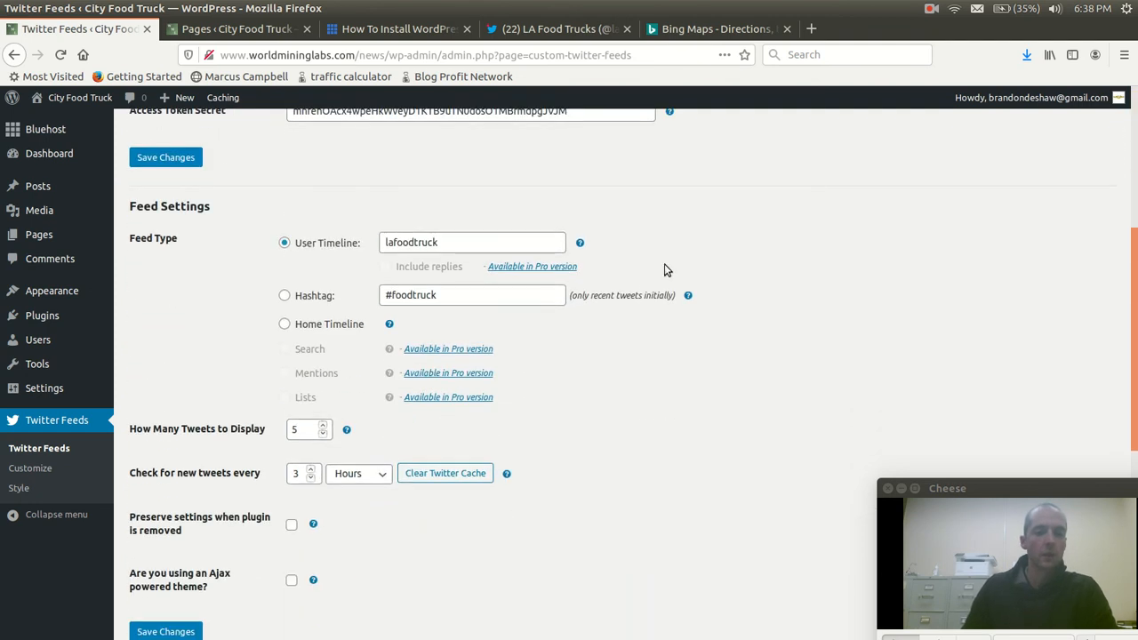
click(444, 242)
scroll(700, 238, up, 1)
scroll(699, 238, down, 2)
scroll(699, 238, down, 2)
Add the Custom Twitter Feeds widget at the top of the Main Sidebar, title it "Hey here's where we are y'all!" and save it
mouse_move(43, 398)
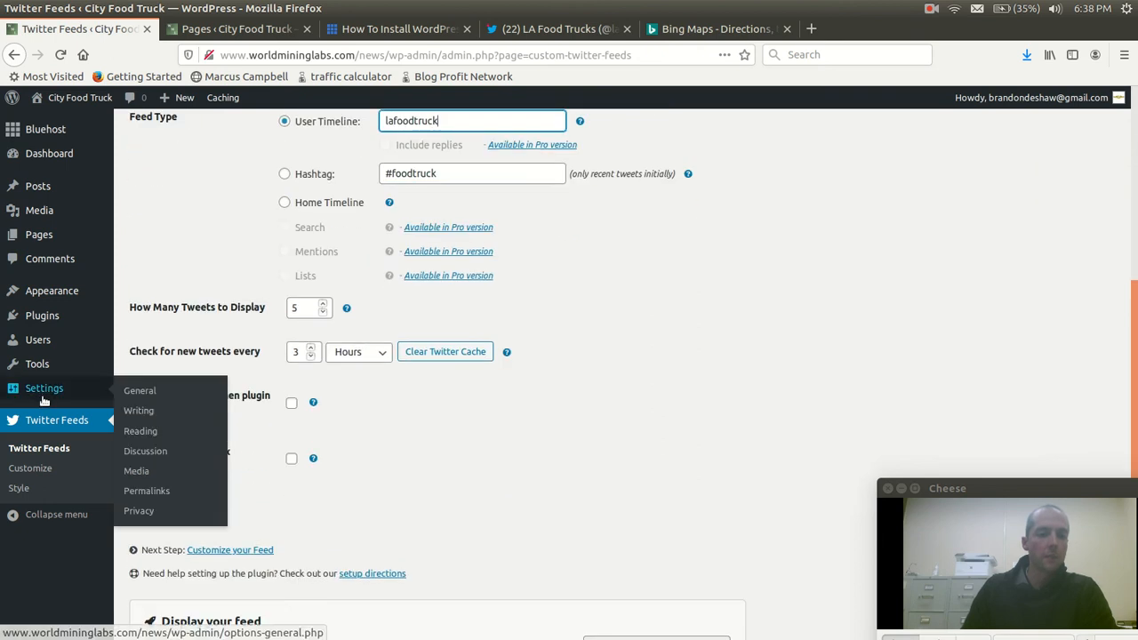
mouse_move(36, 293)
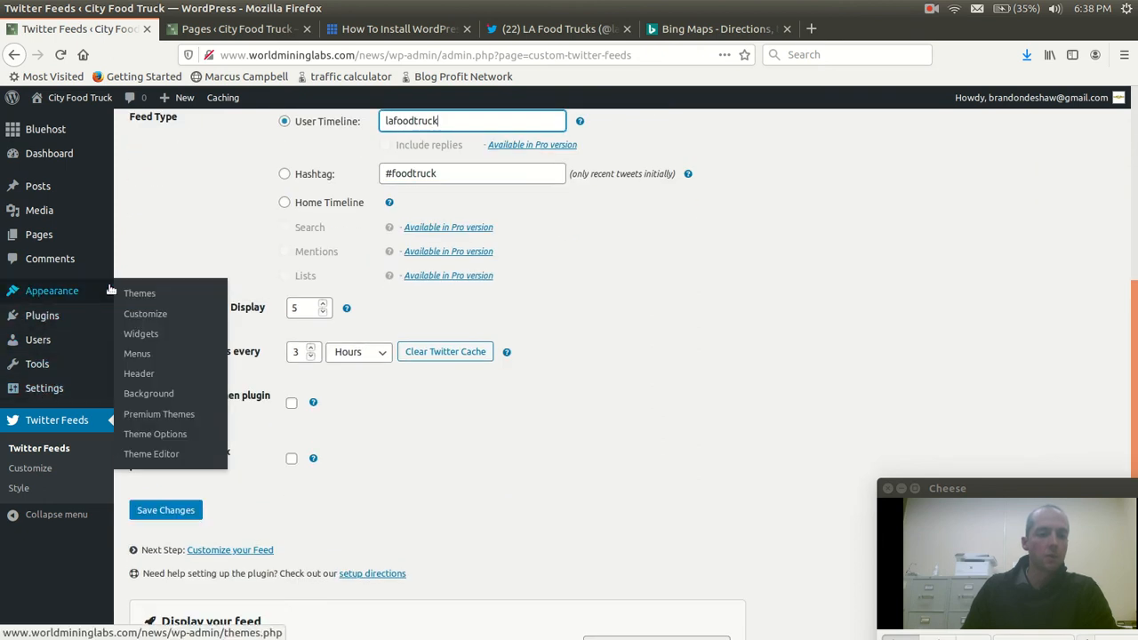
click(138, 334)
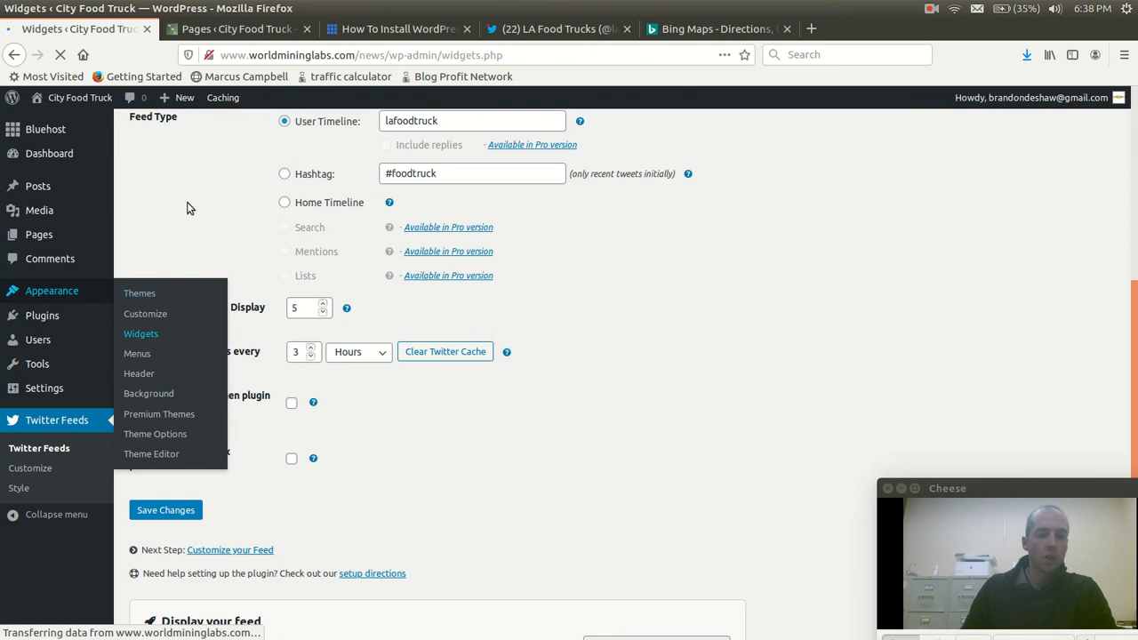
drag(605, 248, 253, 365)
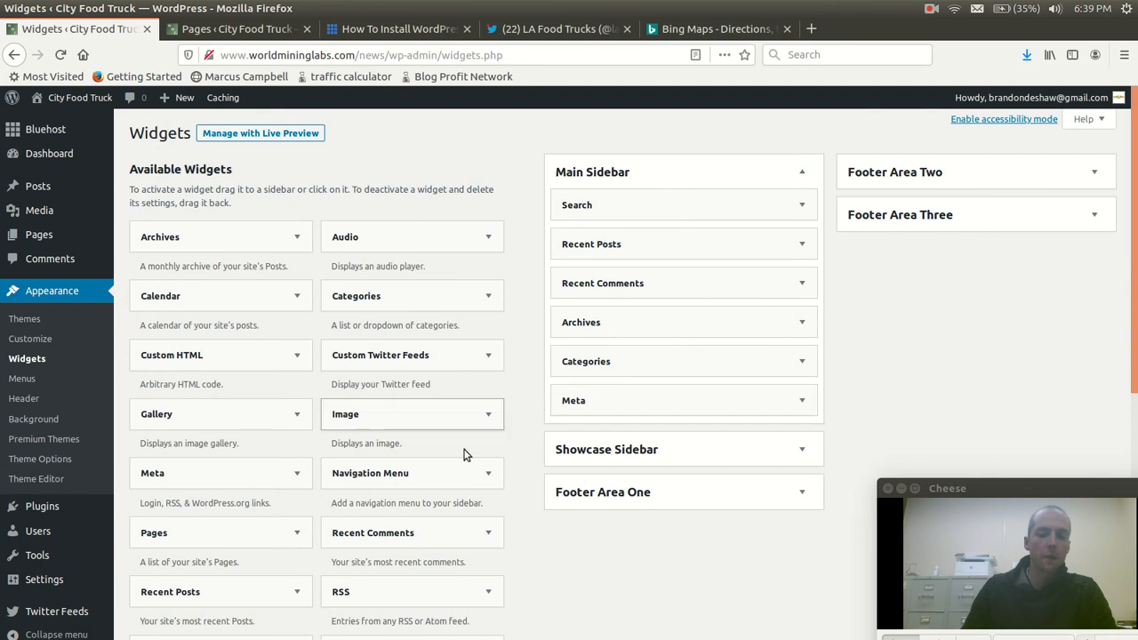
drag(391, 359, 627, 200)
click(638, 259)
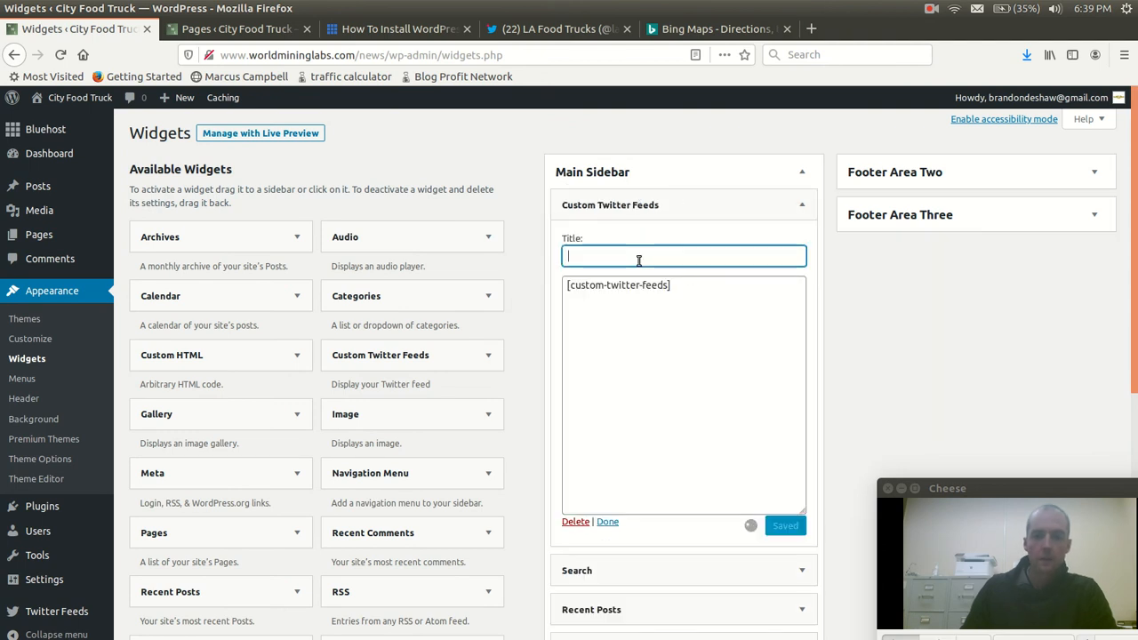
text(Hey here's where we are y'all!)
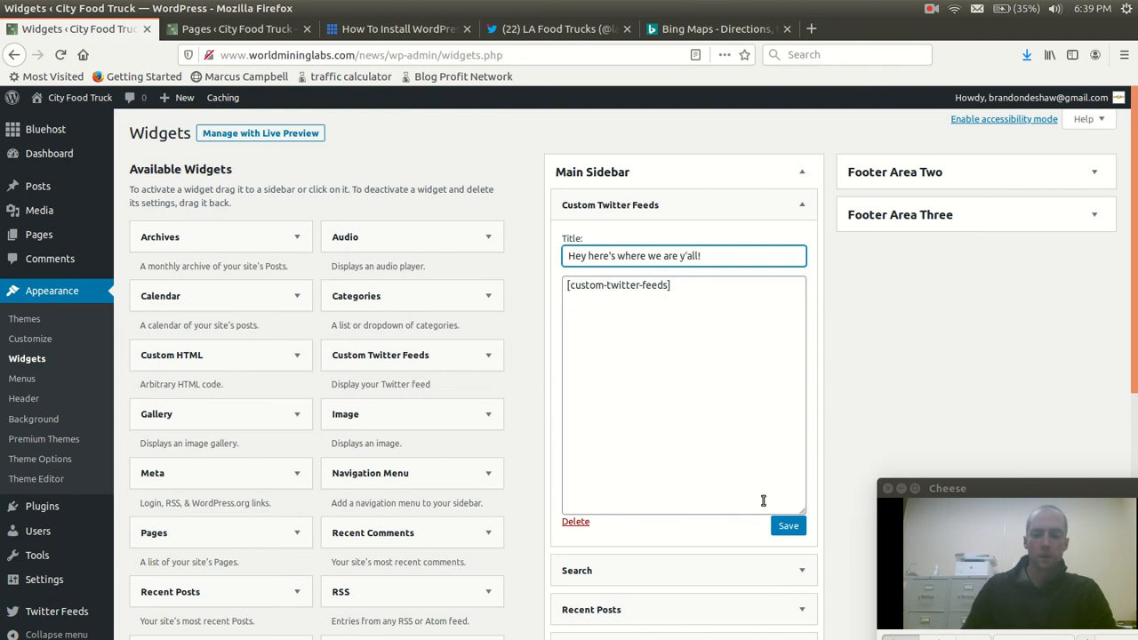
click(788, 527)
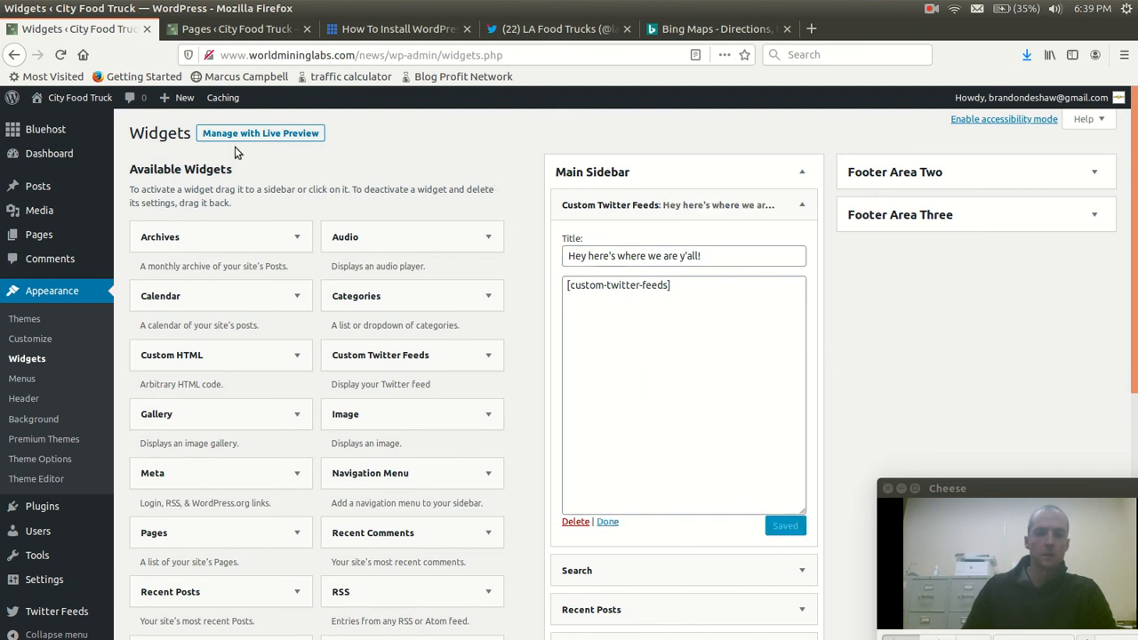
Visit the live City Food Truck site and check its homepage for the Twitter feed
mouse_move(55, 99)
click(47, 127)
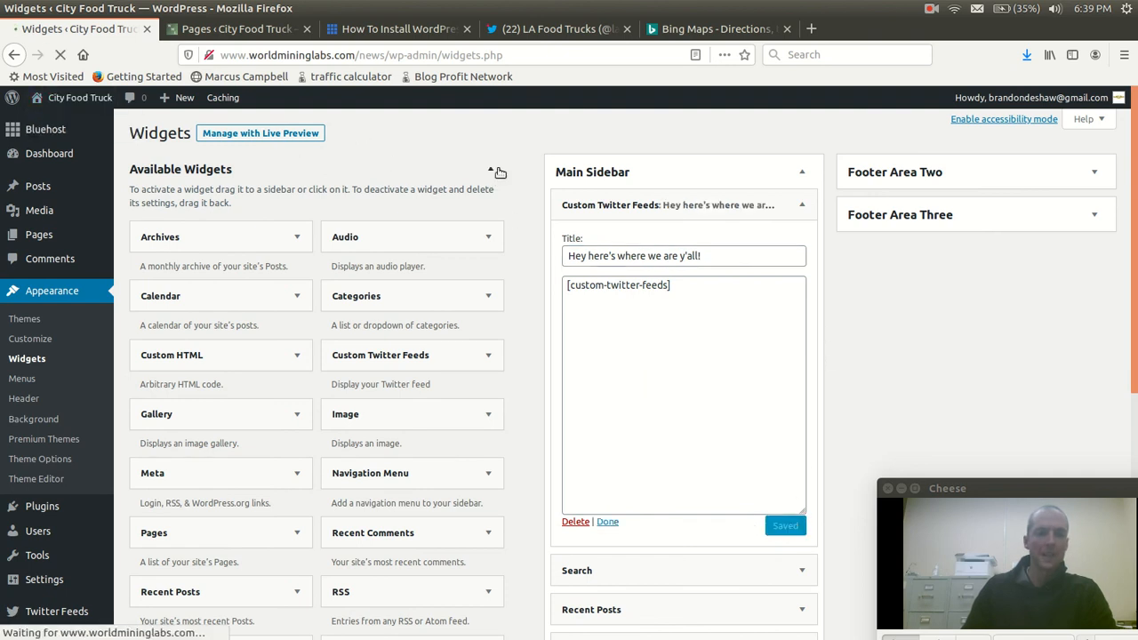
scroll(1023, 228, down, 3)
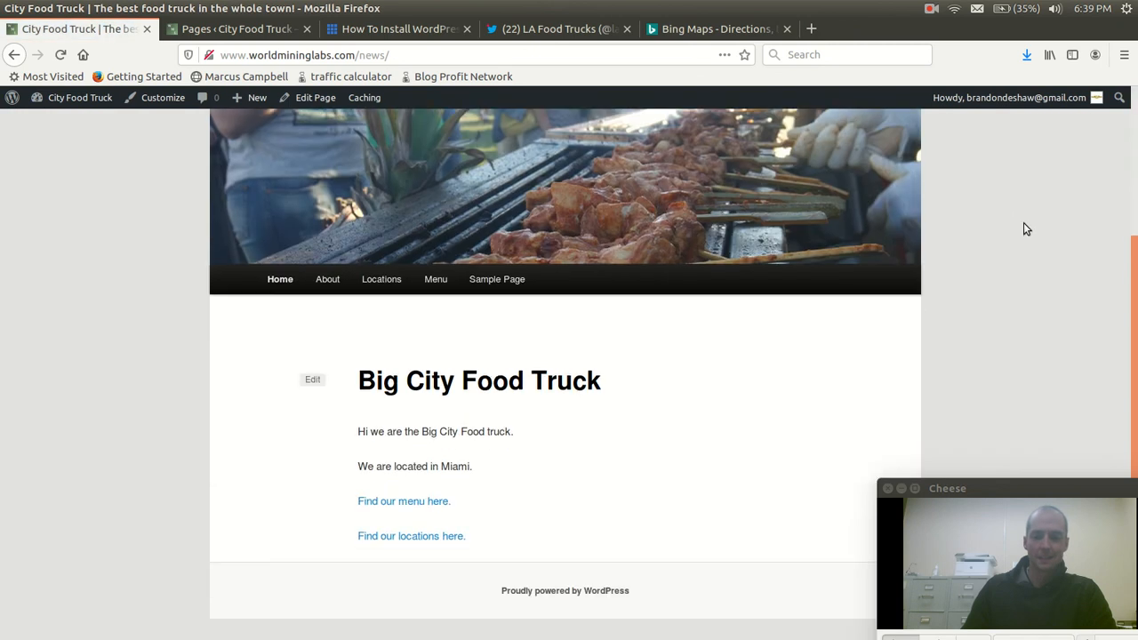
scroll(1023, 229, up, 3)
Return to the WordPress Dashboard and open the Widgets page to check the Main Sidebar's contents
mouse_move(55, 101)
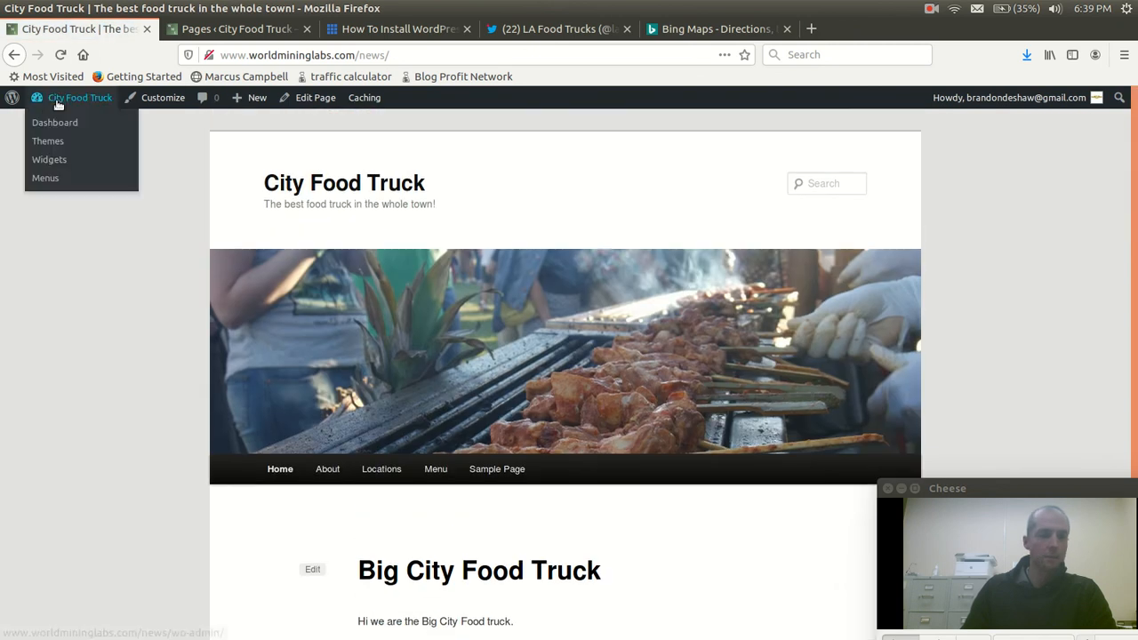
click(52, 126)
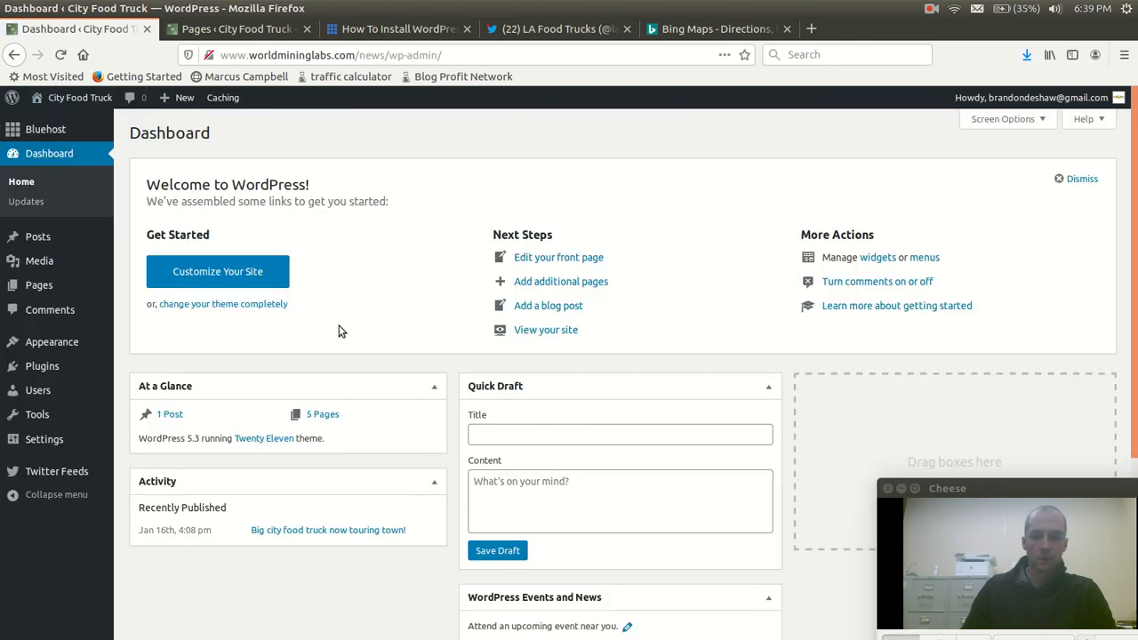
click(880, 257)
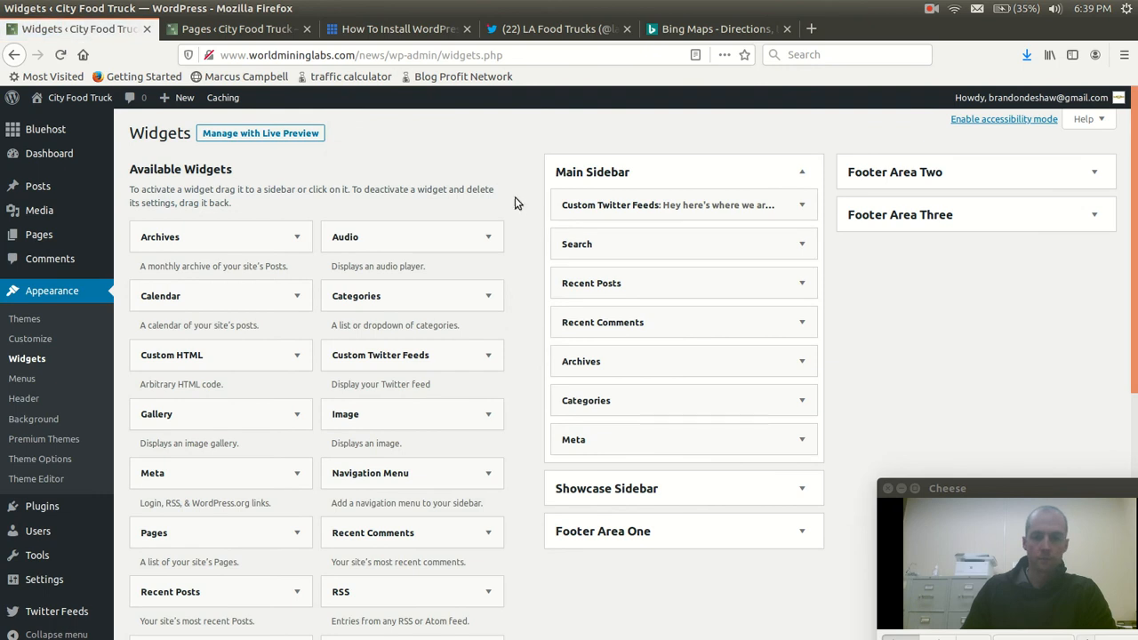
scroll(518, 219, down, 3)
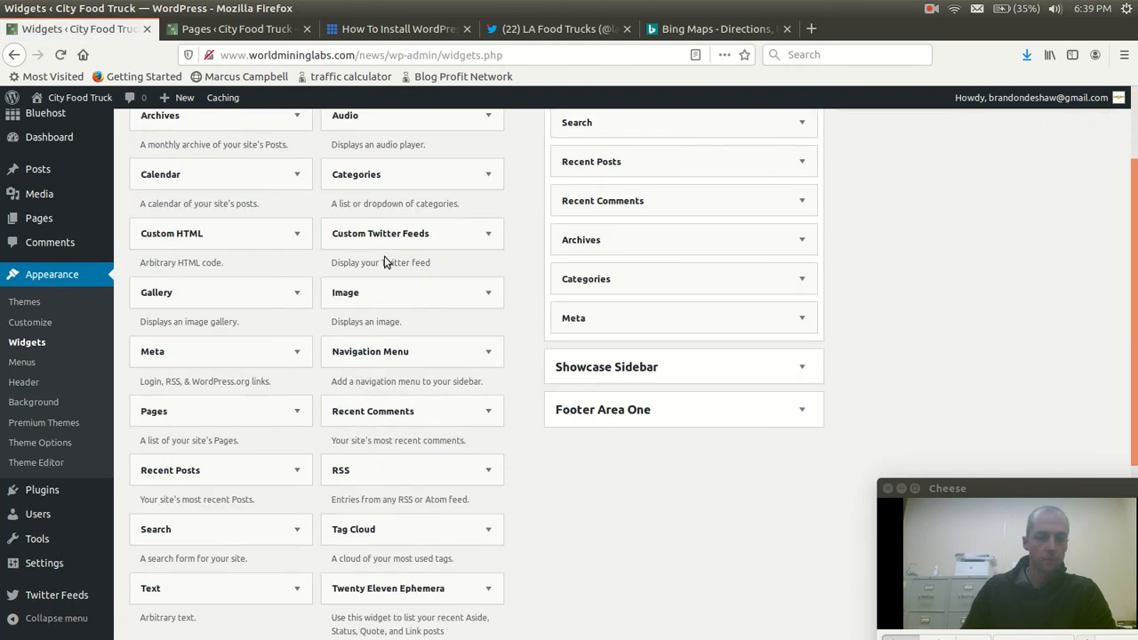
Look through the theme customizer's Layout, Widgets and Homepage Settings sections for a sidebar option, then return to the Widgets page
click(30, 327)
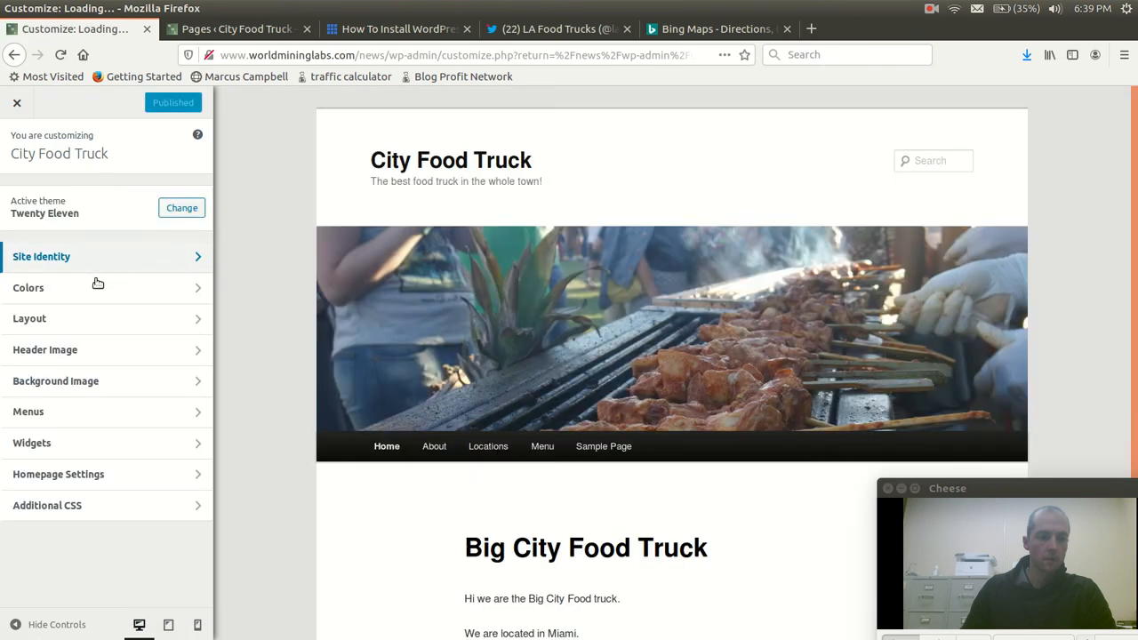
click(82, 331)
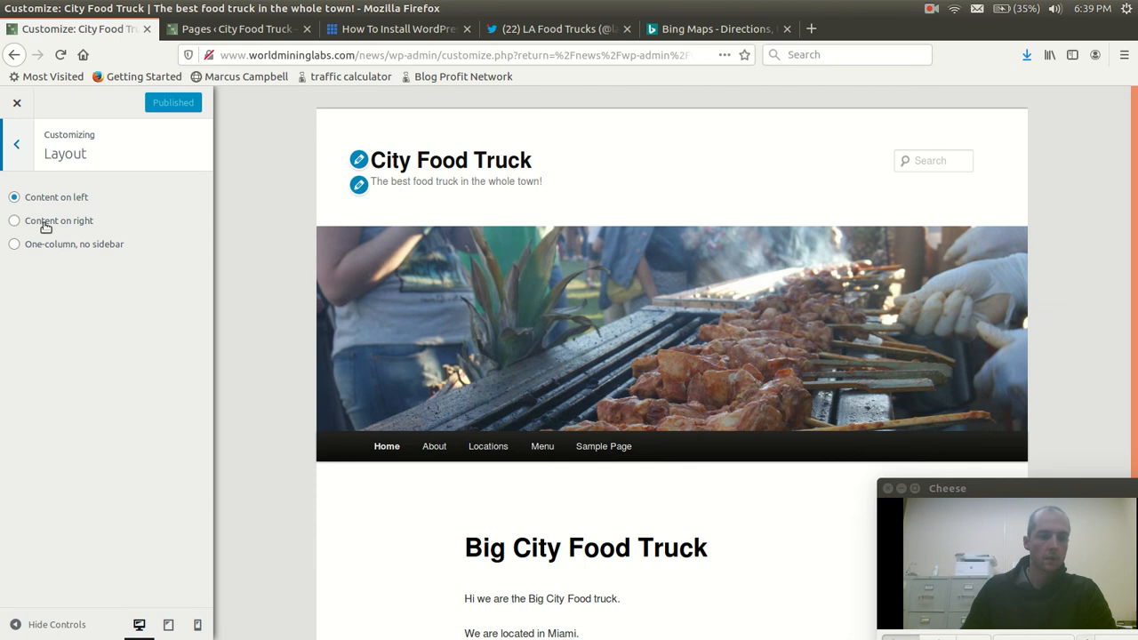
click(16, 144)
click(75, 444)
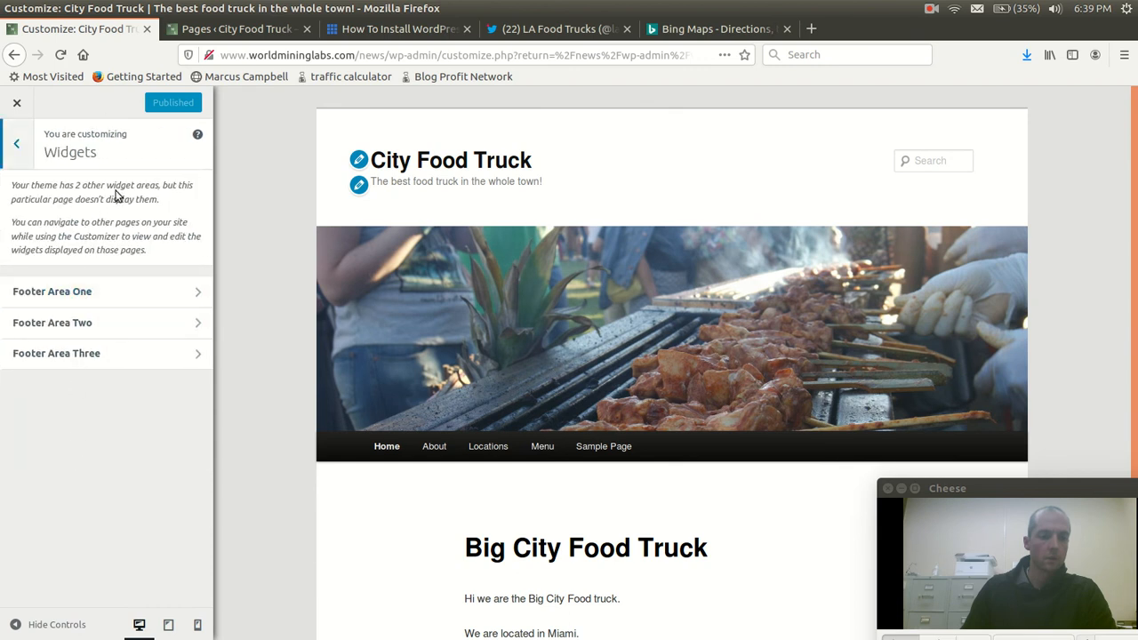
click(16, 147)
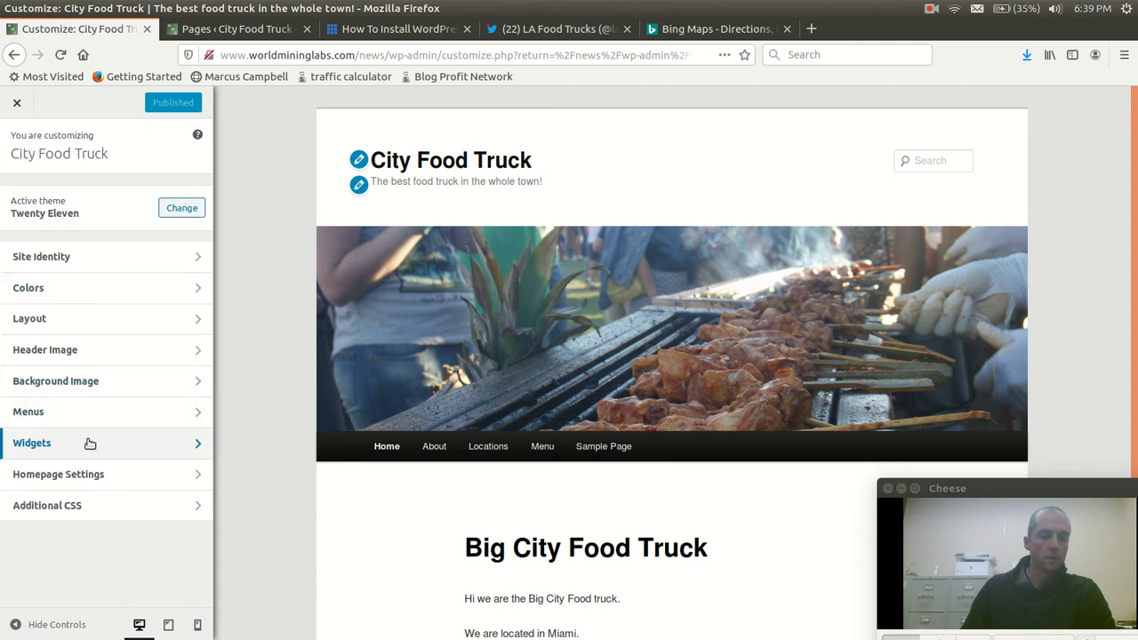
scroll(278, 365, down, 4)
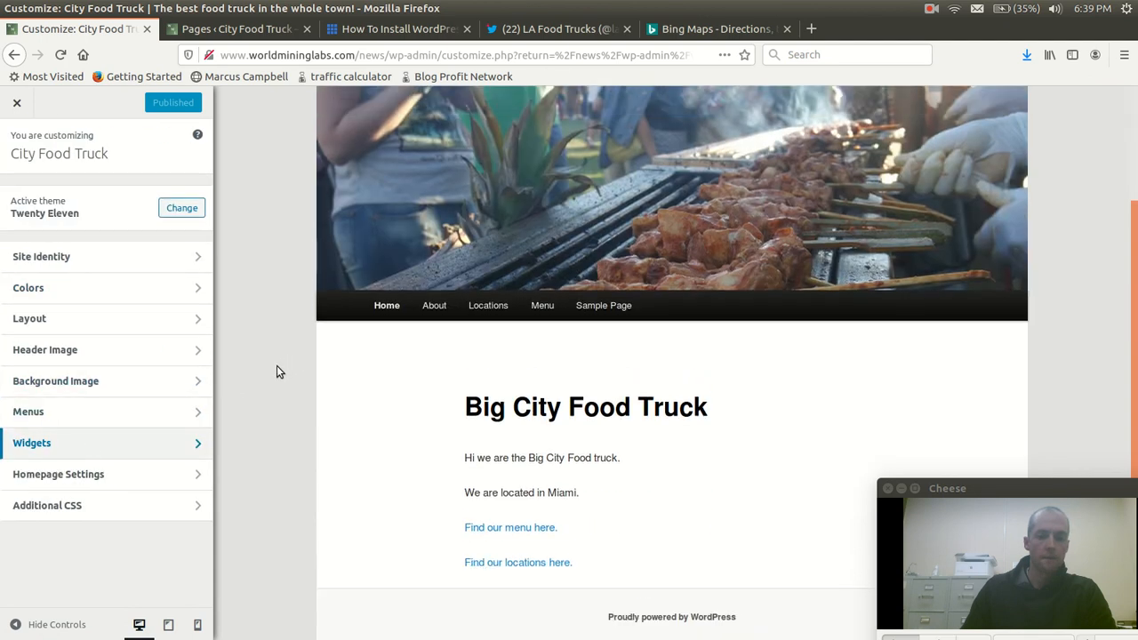
scroll(277, 365, up, 4)
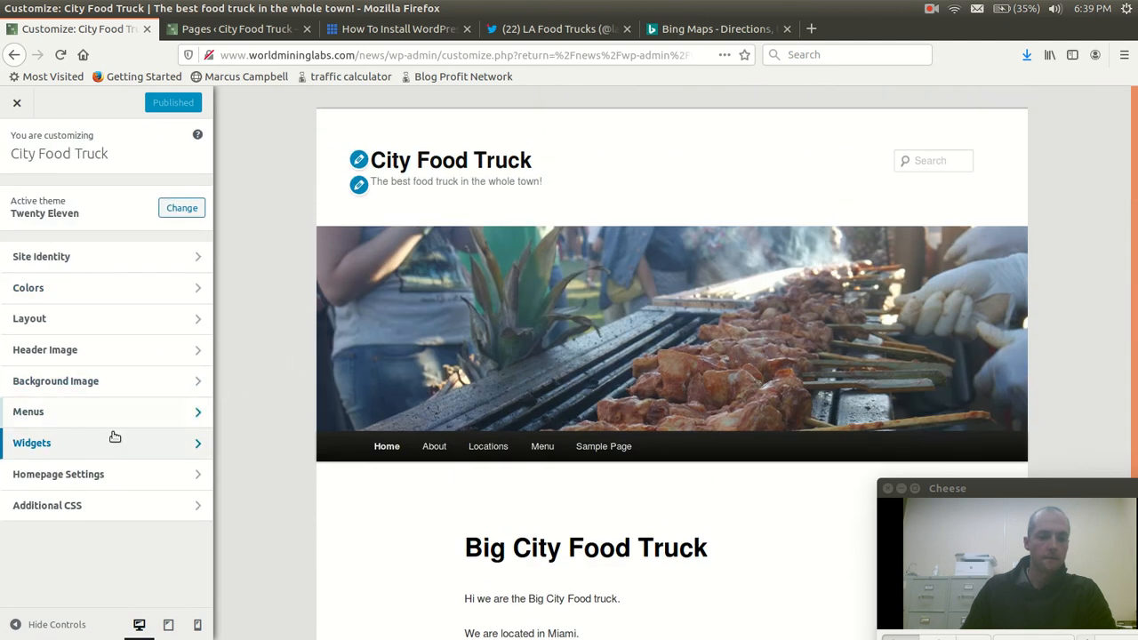
click(90, 476)
click(9, 133)
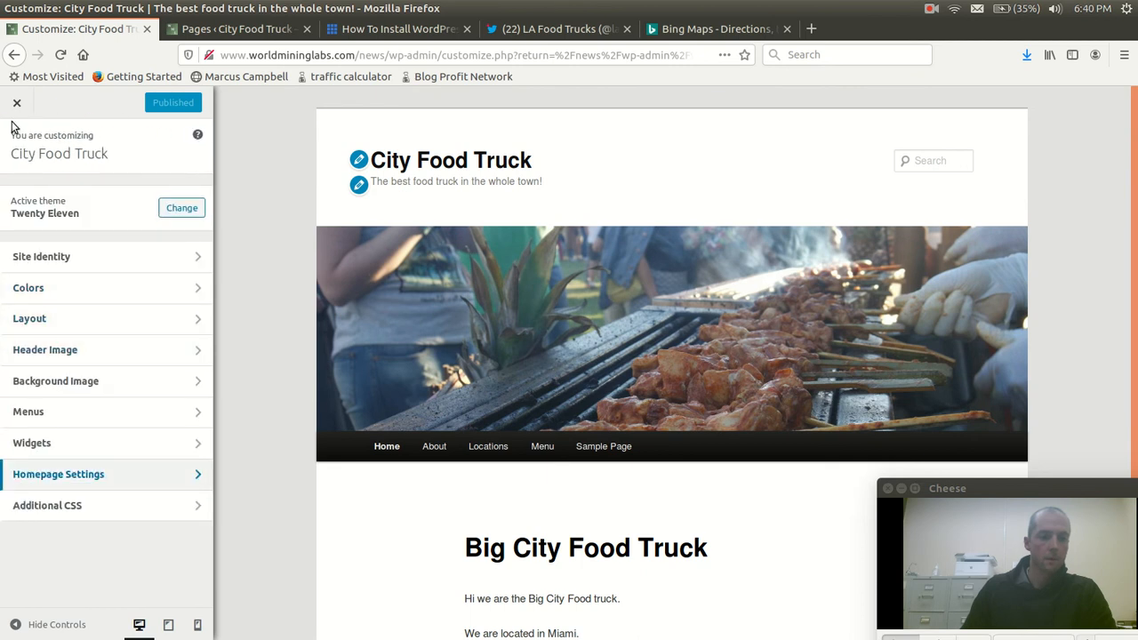
click(114, 433)
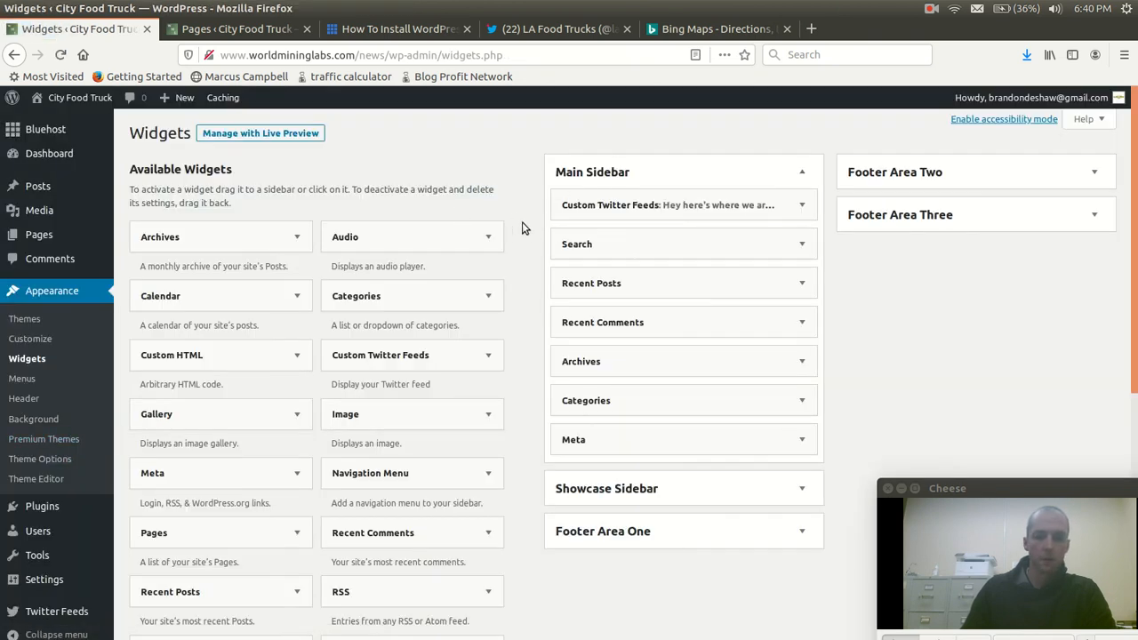
Examine the Showcase Sidebar area and the rest of the available and inactive widgets
scroll(523, 223, down, 4)
scroll(522, 222, up, 2)
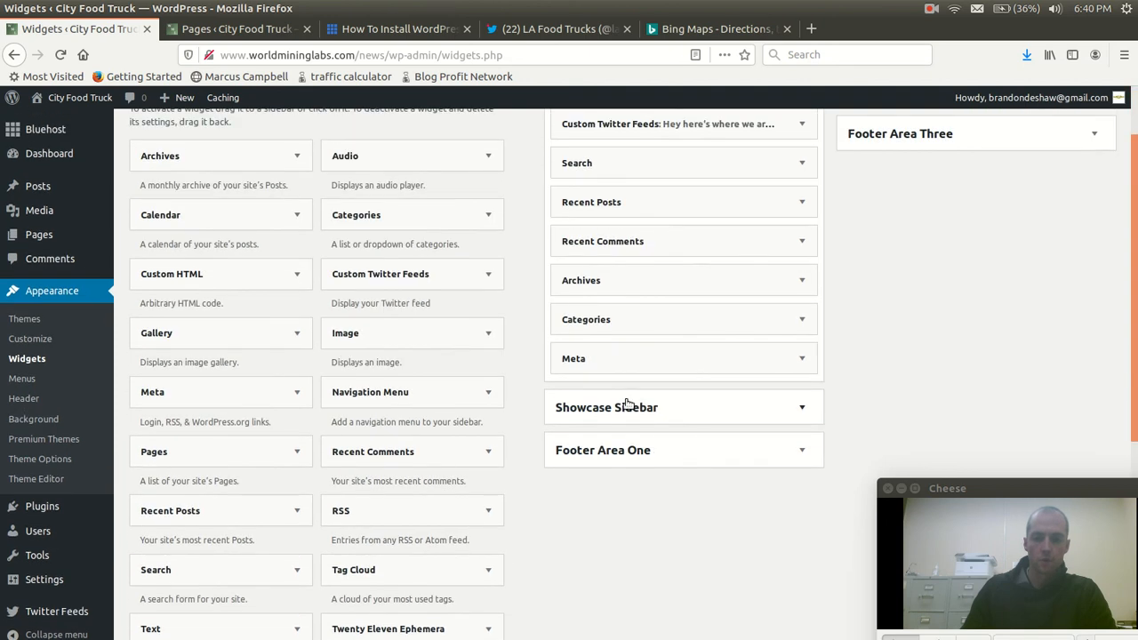
click(627, 409)
click(627, 409)
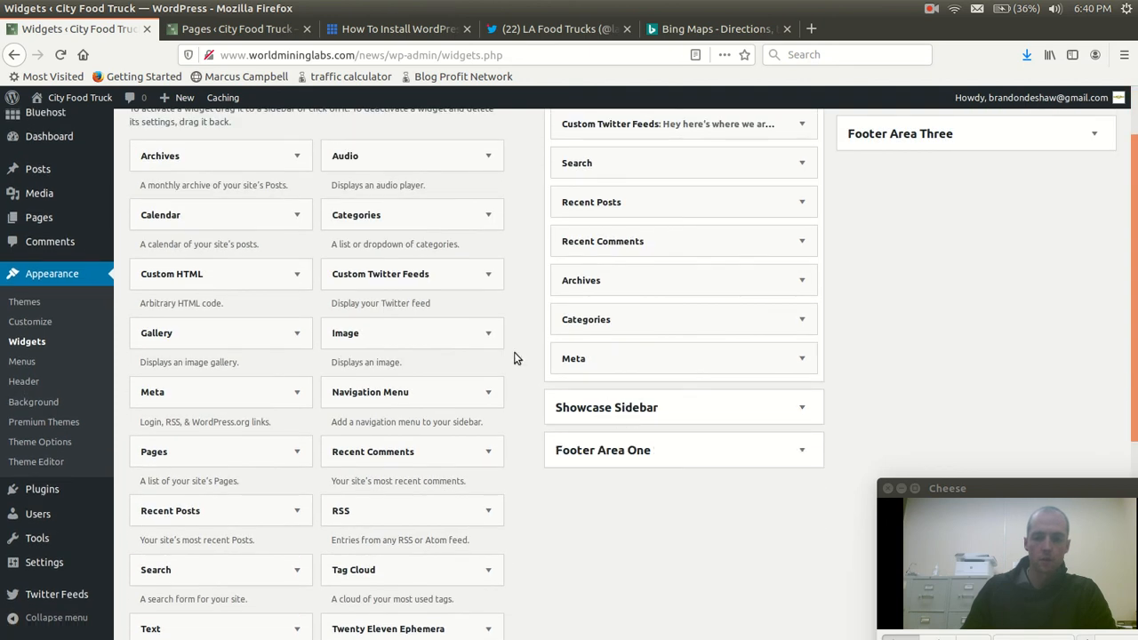
scroll(523, 358, down, 5)
scroll(524, 352, down, 1)
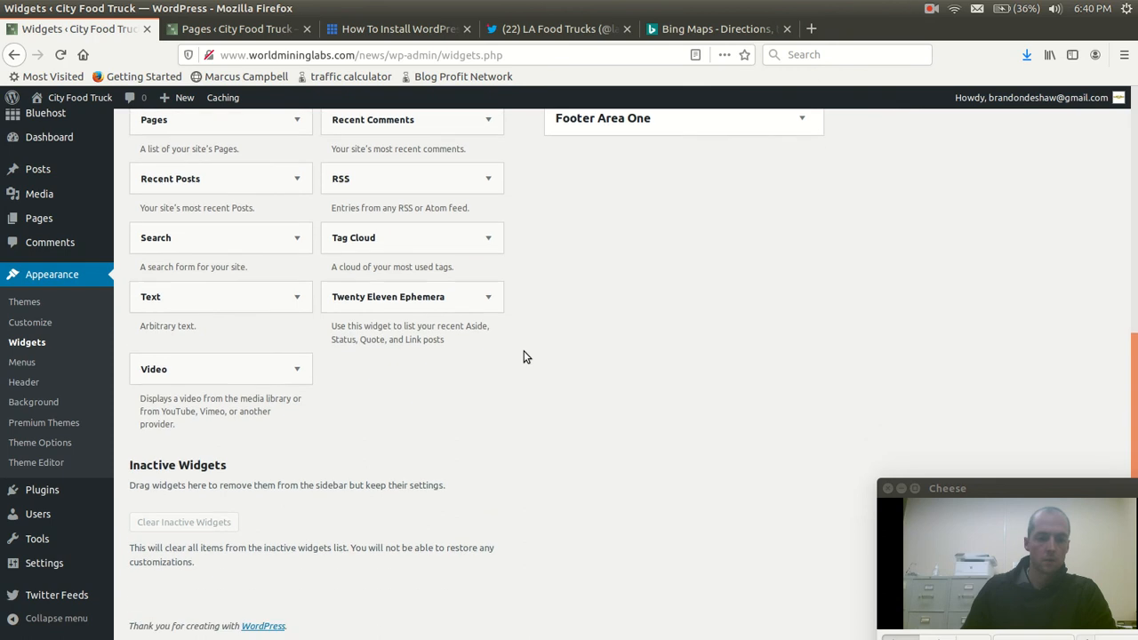
scroll(523, 352, up, 7)
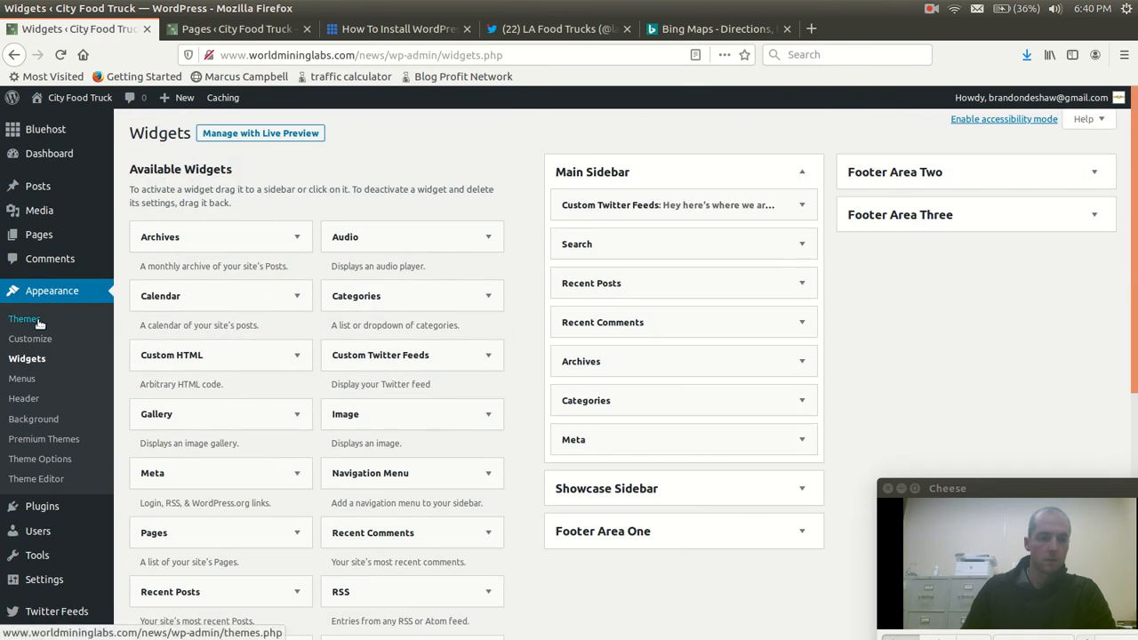
Save the Twenty Eleven theme options with the "Content on left" default layout and check the live homepage
click(36, 460)
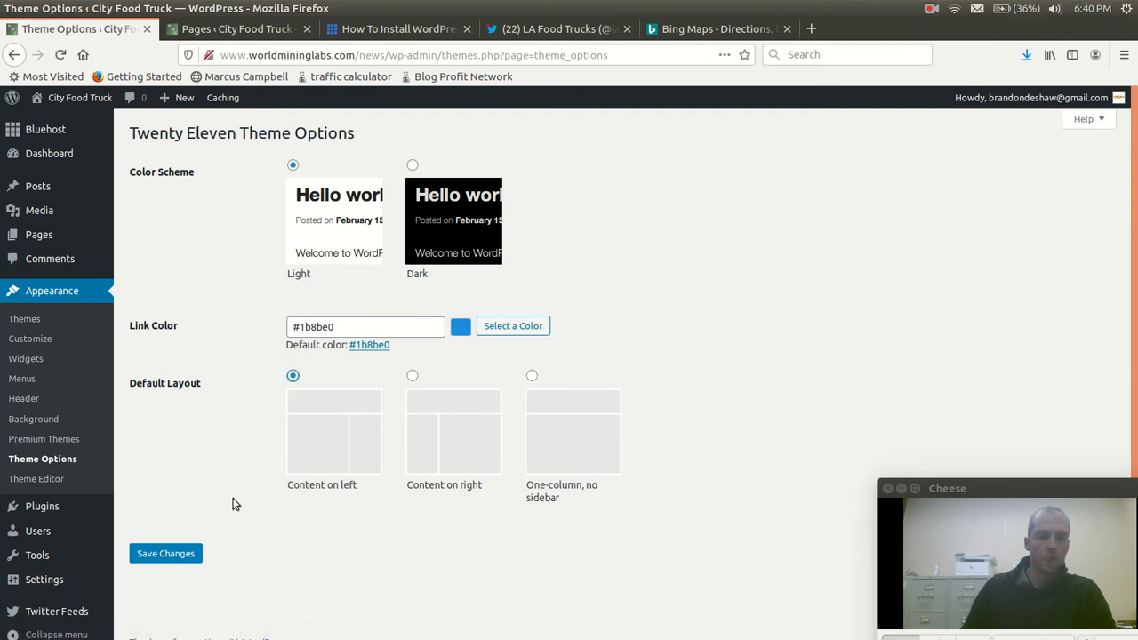
click(184, 551)
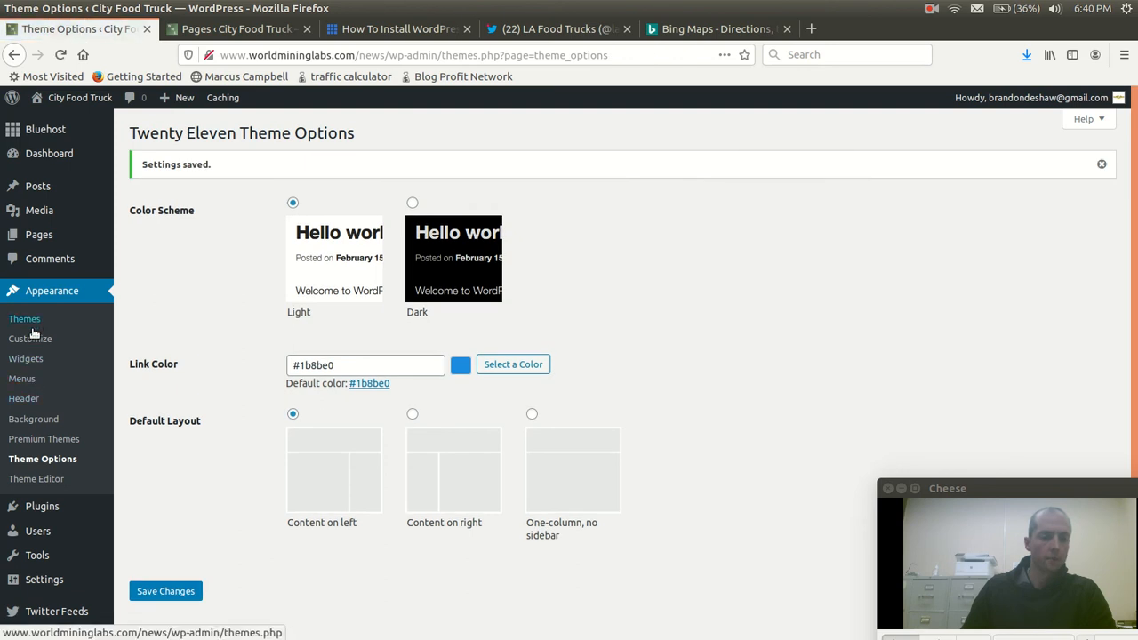
mouse_move(63, 102)
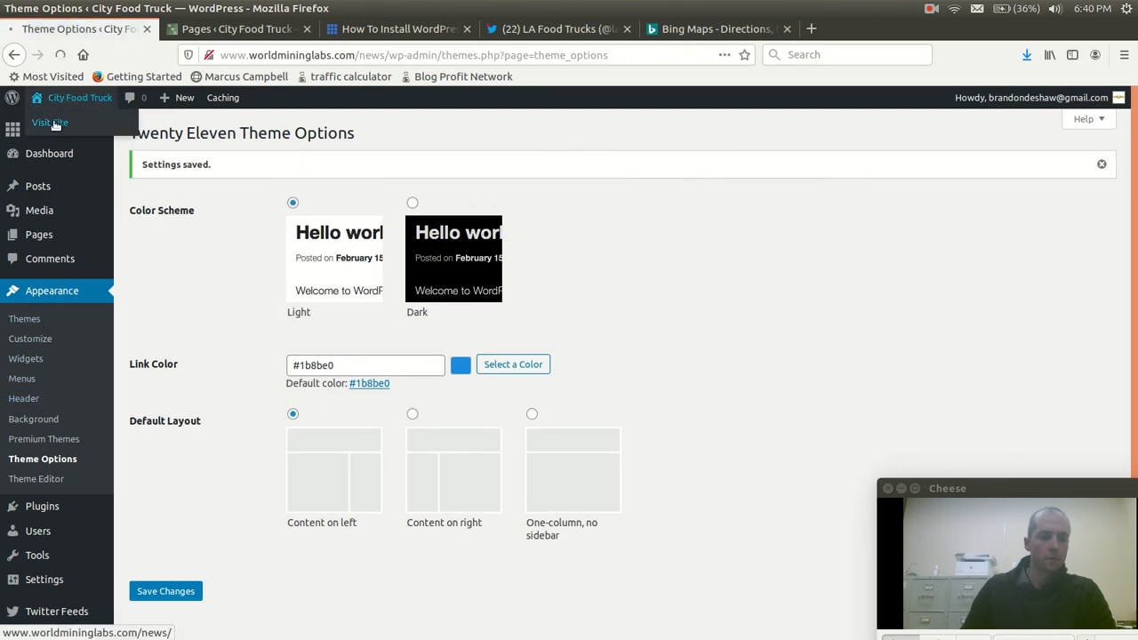
click(54, 124)
scroll(569, 376, down, 4)
scroll(340, 451, up, 4)
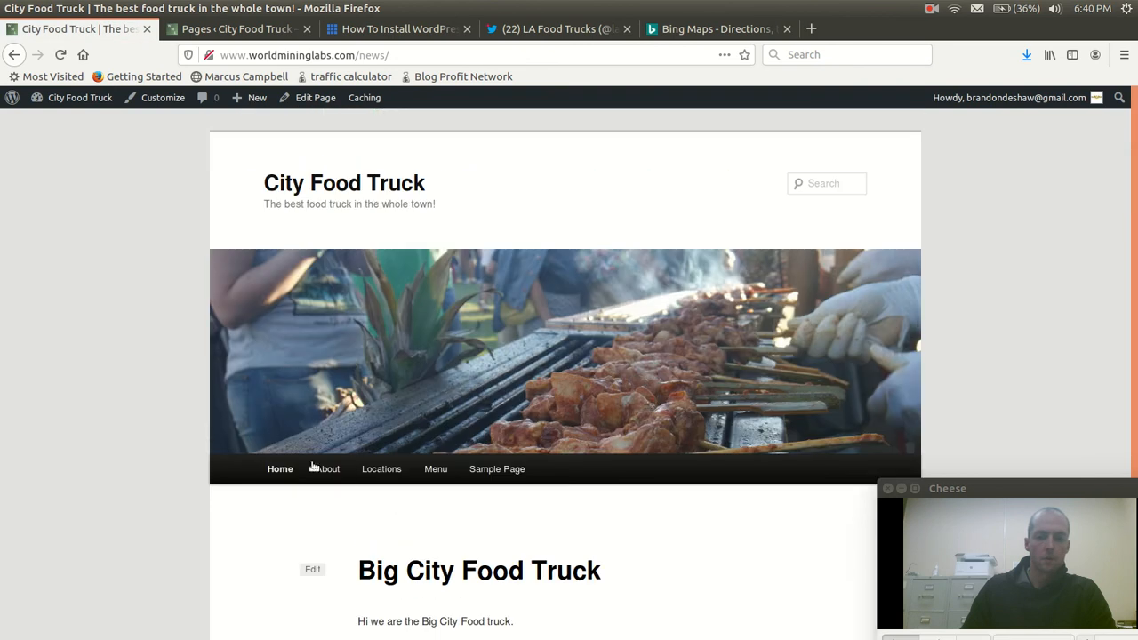
Check the live About page and Sample Page for the Twitter feed in the sidebar
click(310, 469)
scroll(493, 529, down, 2)
scroll(495, 530, down, 1)
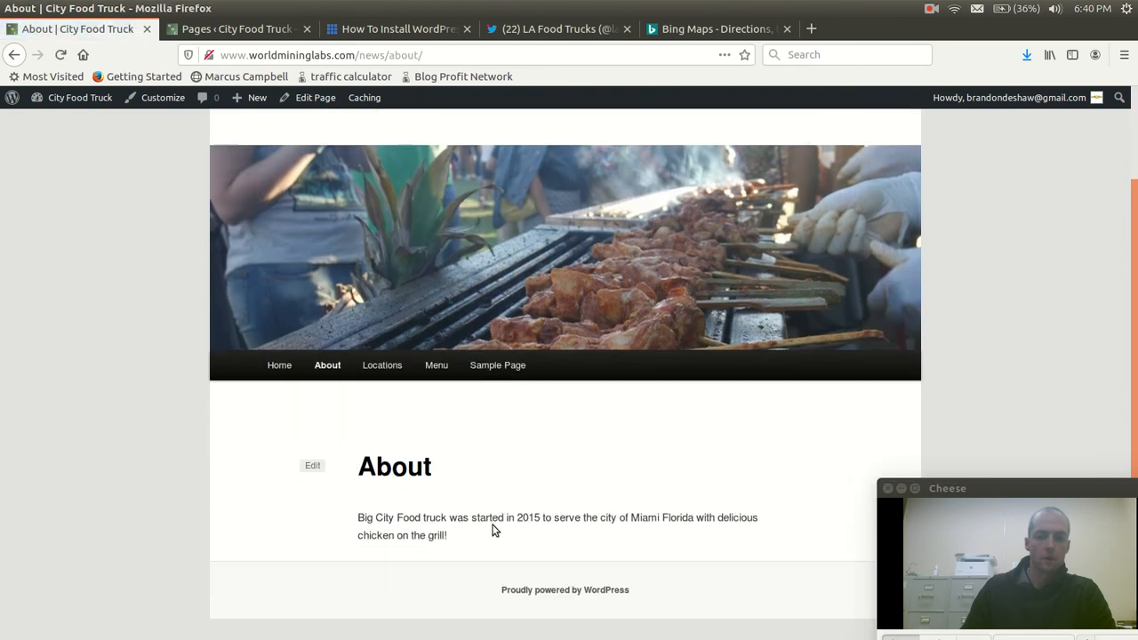
click(497, 364)
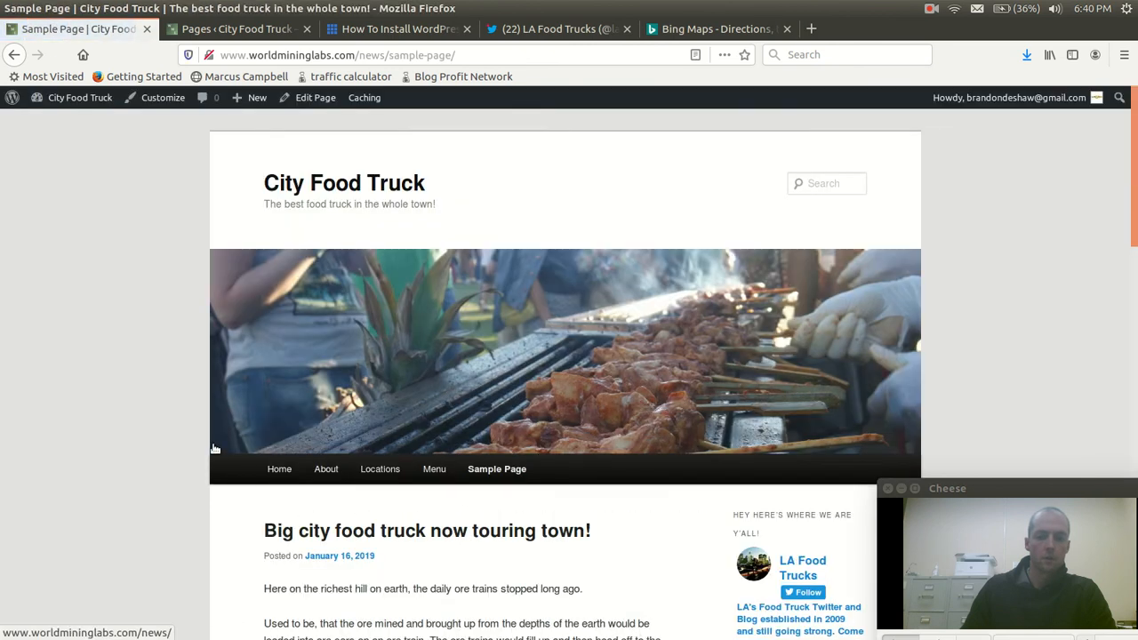
scroll(216, 454, down, 5)
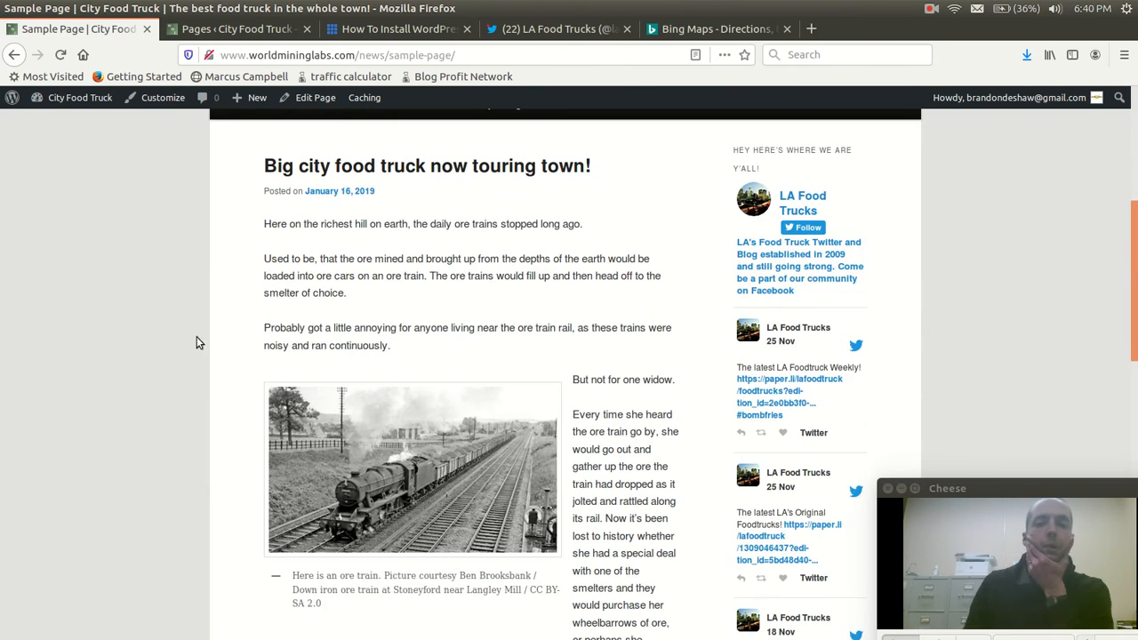
scroll(204, 342, up, 5)
scroll(212, 382, down, 5)
scroll(402, 328, up, 3)
mouse_move(71, 98)
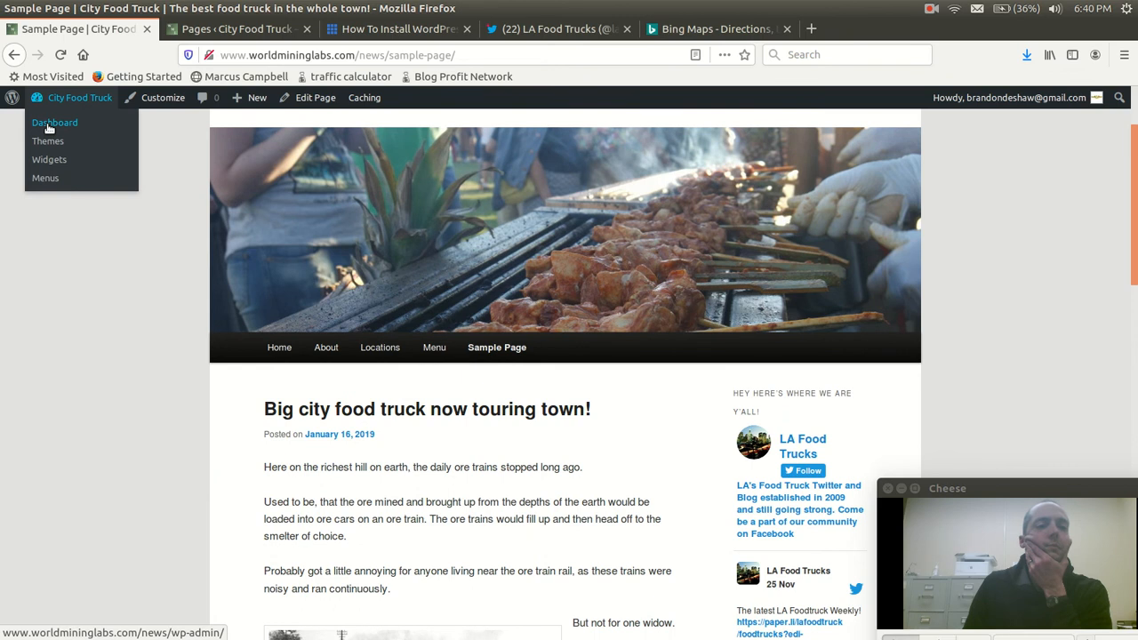
Return from the live Sample Page to the site's admin dashboard
click(49, 129)
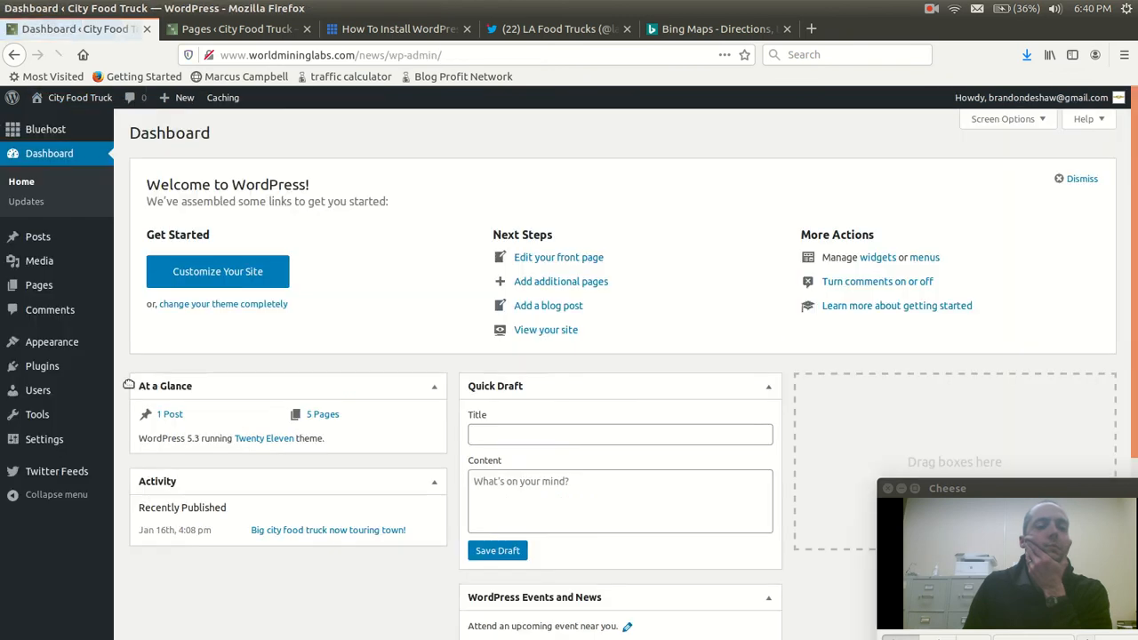
mouse_move(49, 346)
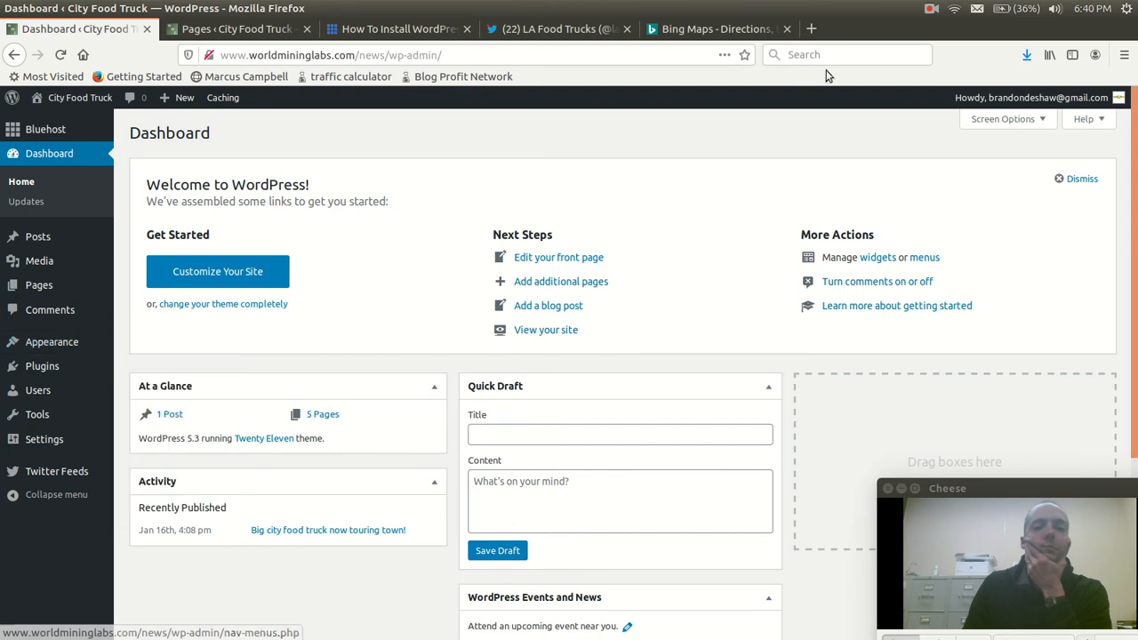
click(931, 9)
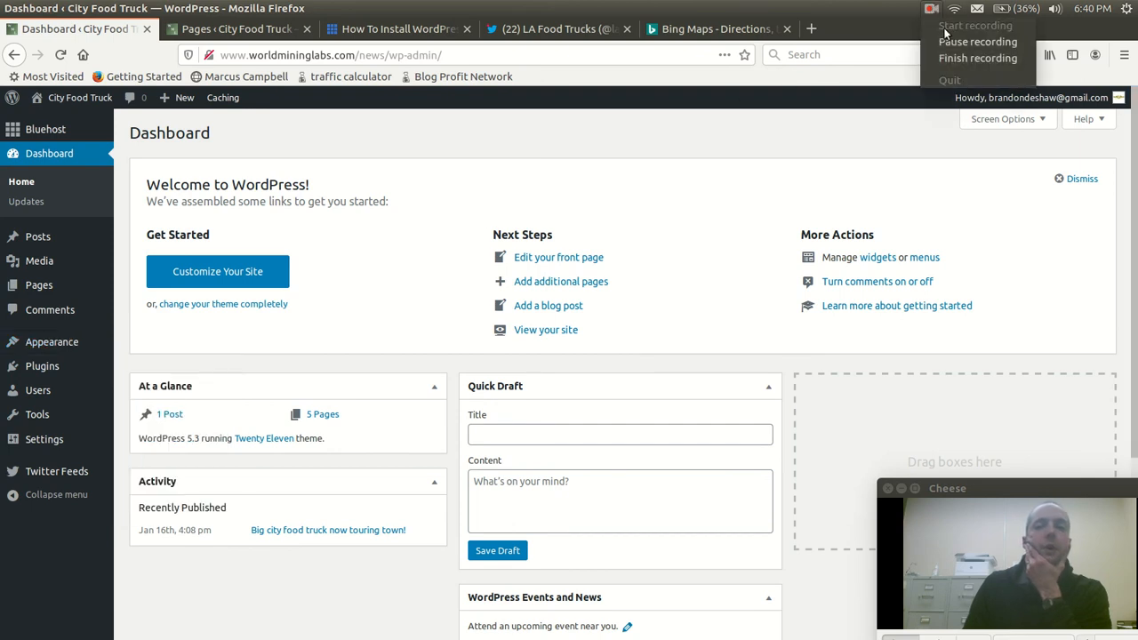
click(953, 44)
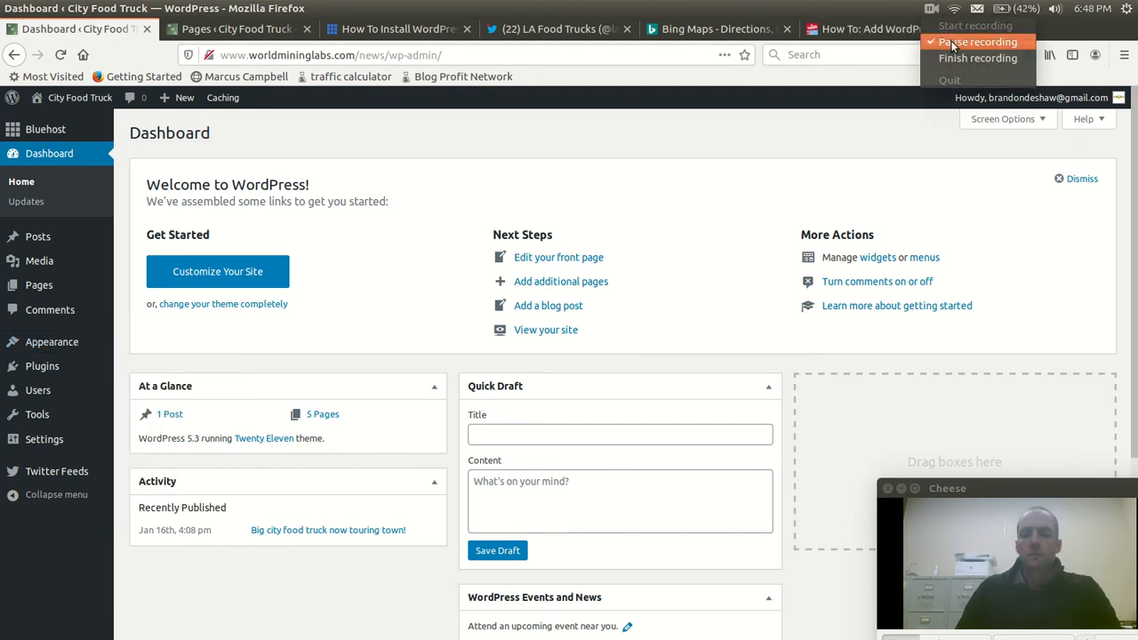
click(951, 41)
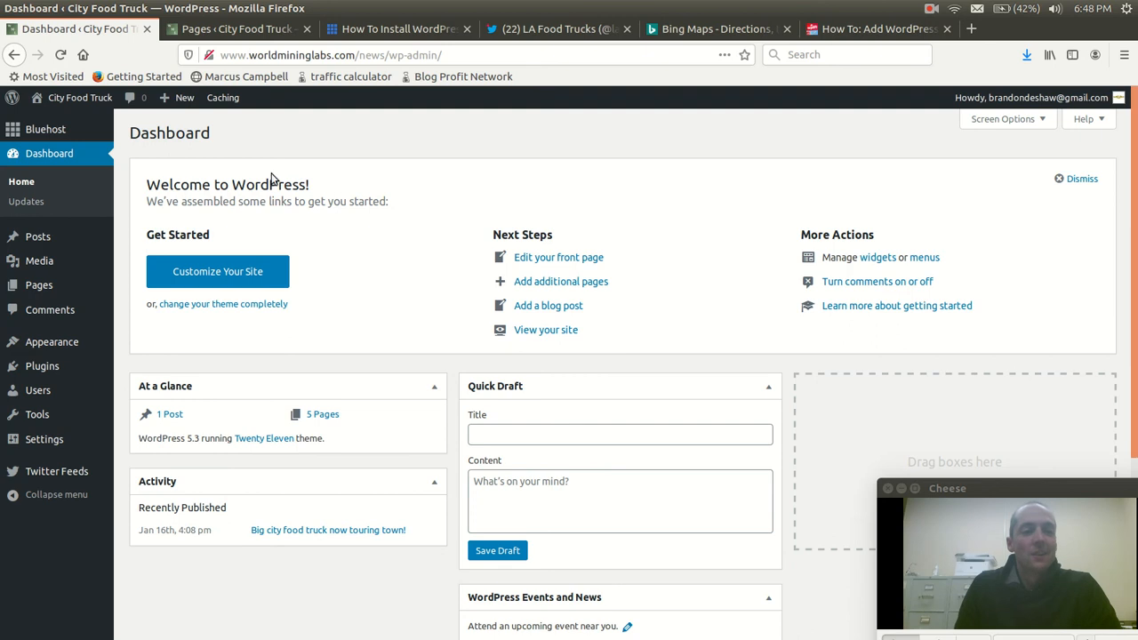
Search the plugin directory for "twenty eleven" and locate the Twenty Eleven Theme Extensions plugin
mouse_move(51, 365)
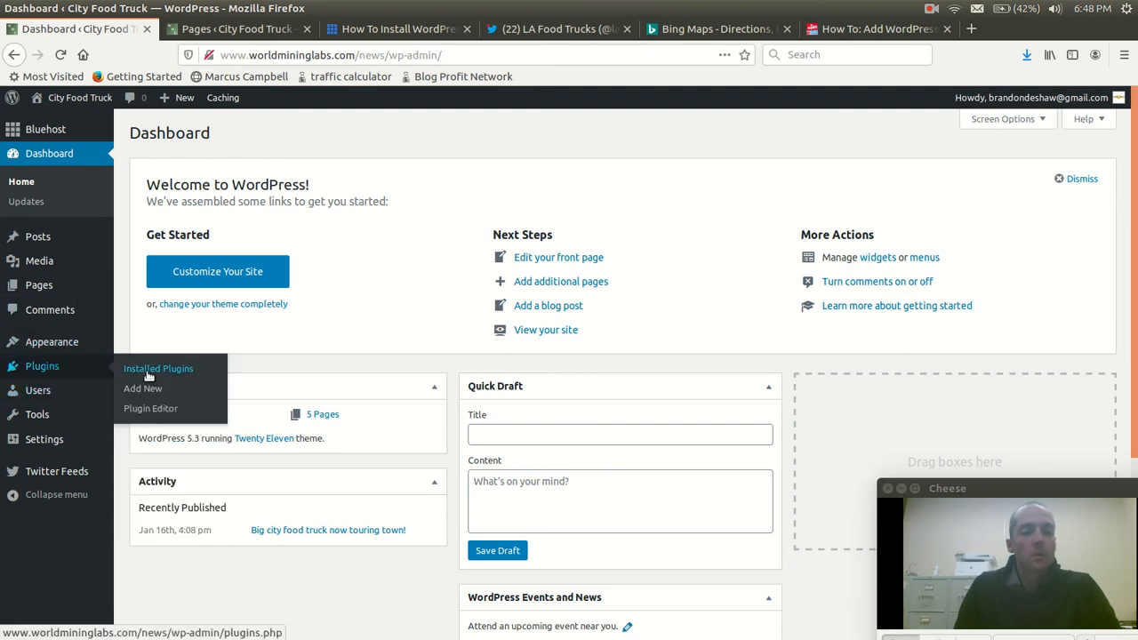
click(222, 374)
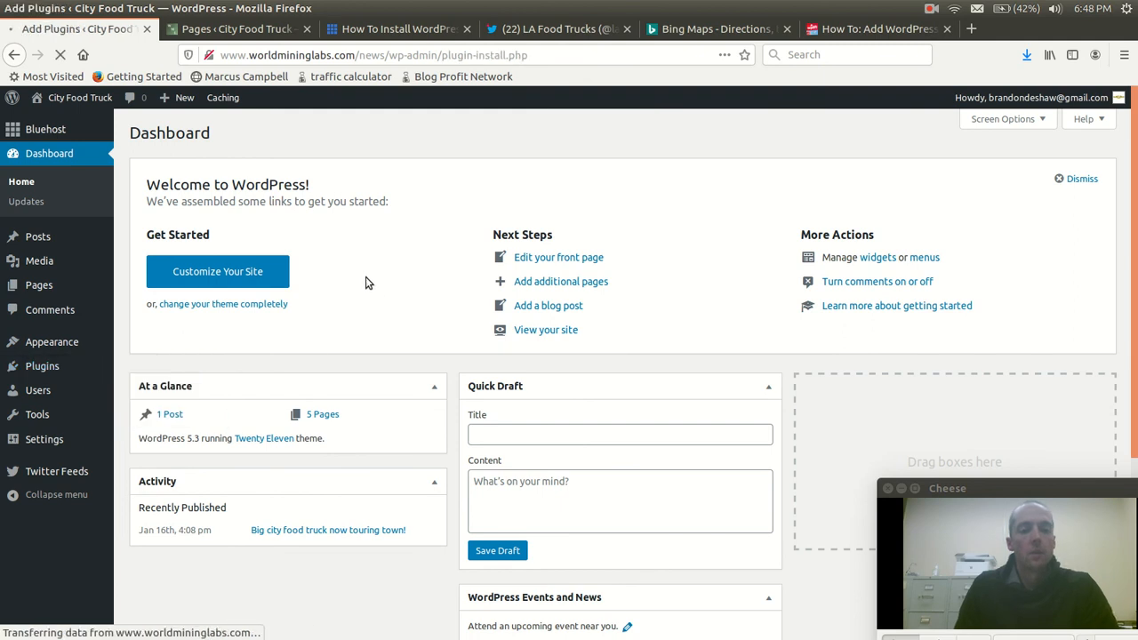
click(939, 176)
text(twnty)
key(BackSpace)
text(enty w)
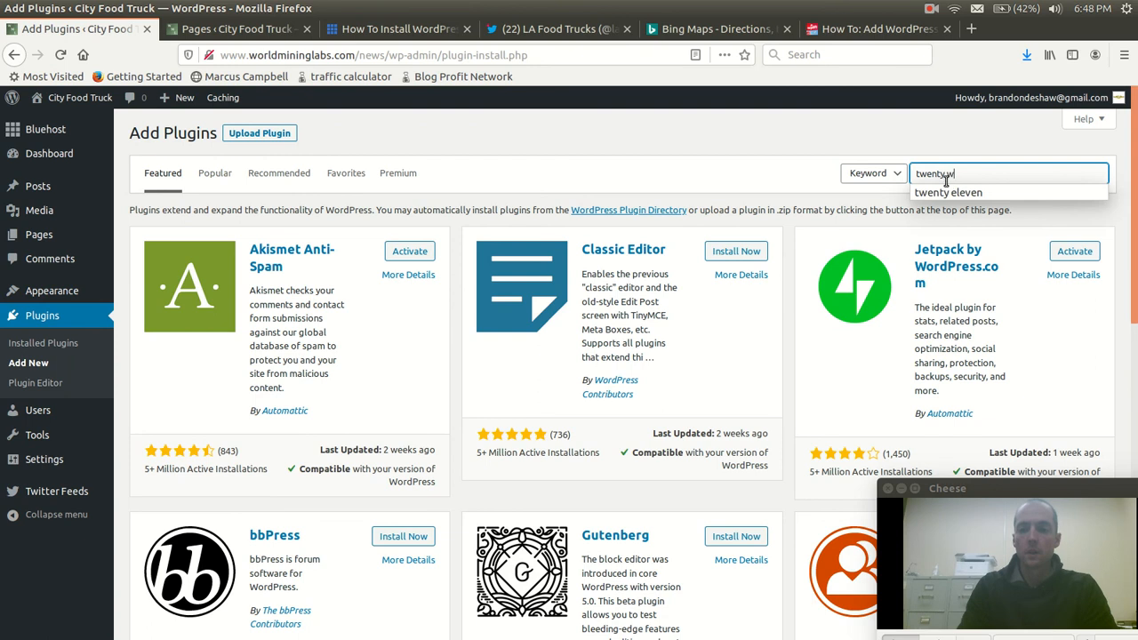
key(BackSpace)
text(eleven)
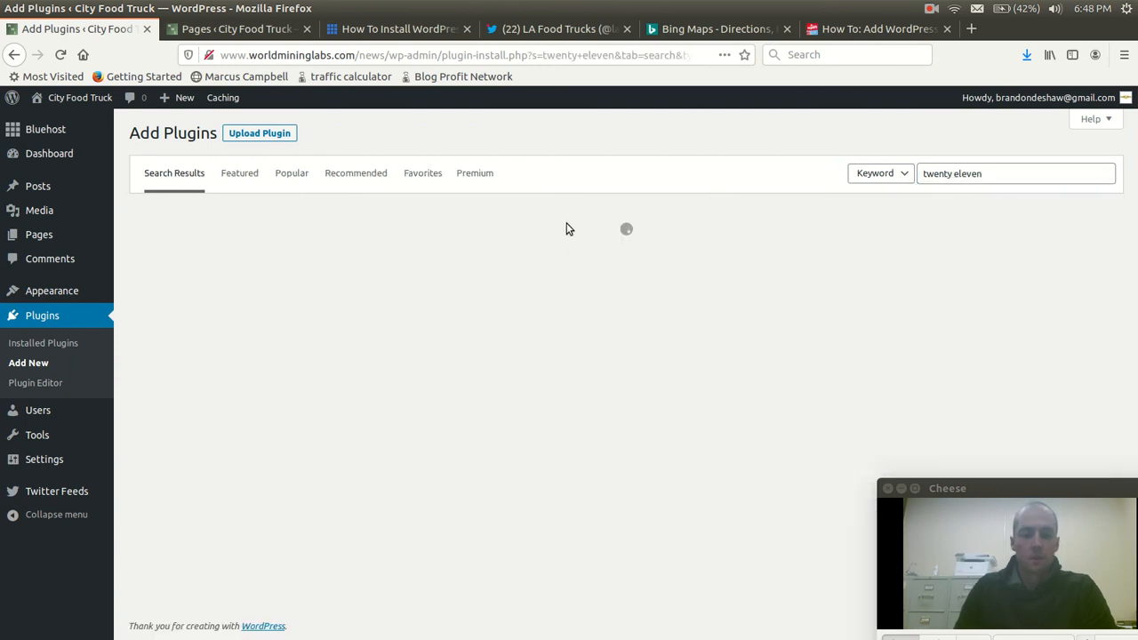
scroll(757, 337, down, 20)
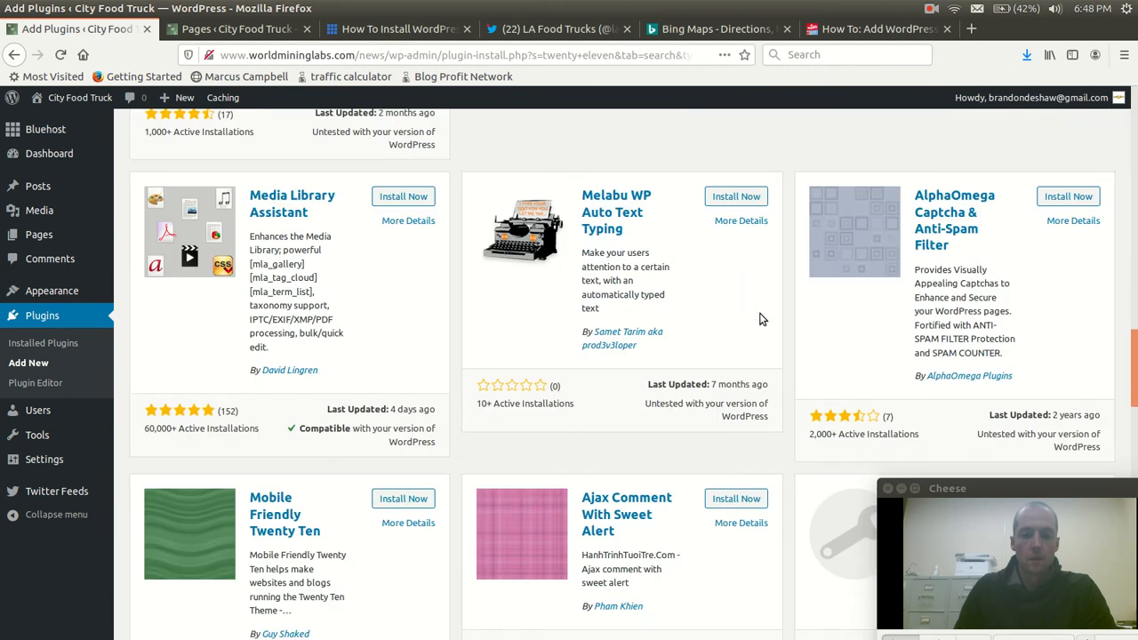
scroll(763, 307, up, 7)
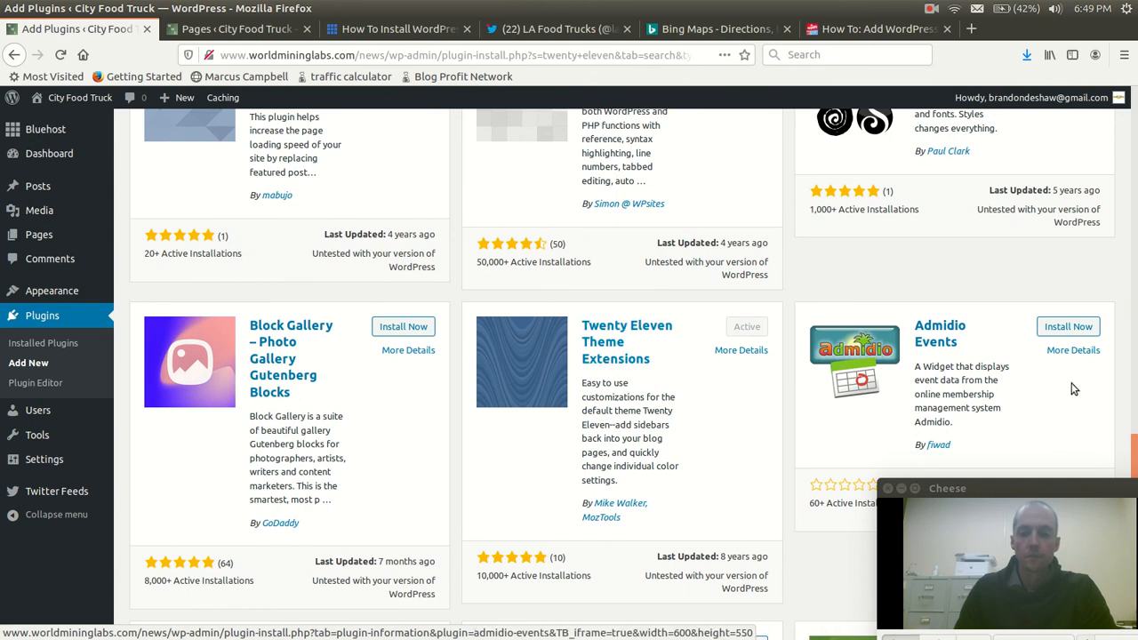
scroll(736, 383, up, 1)
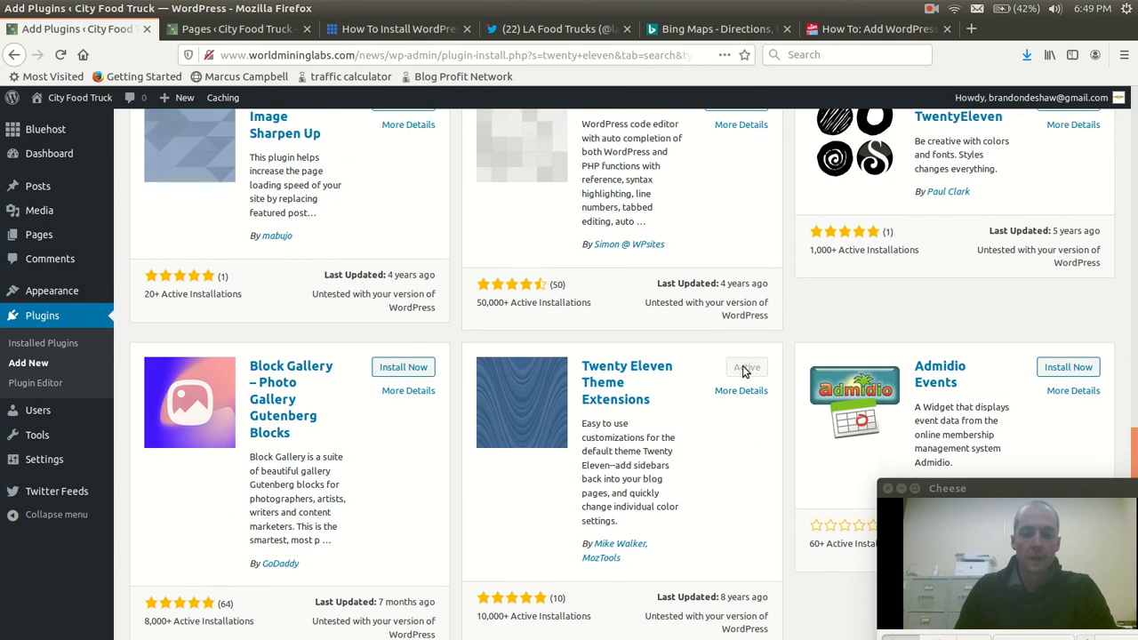
Enable the widget sidebar on pages in the Twenty Eleven Theme Extensions settings and save the changes
mouse_move(50, 290)
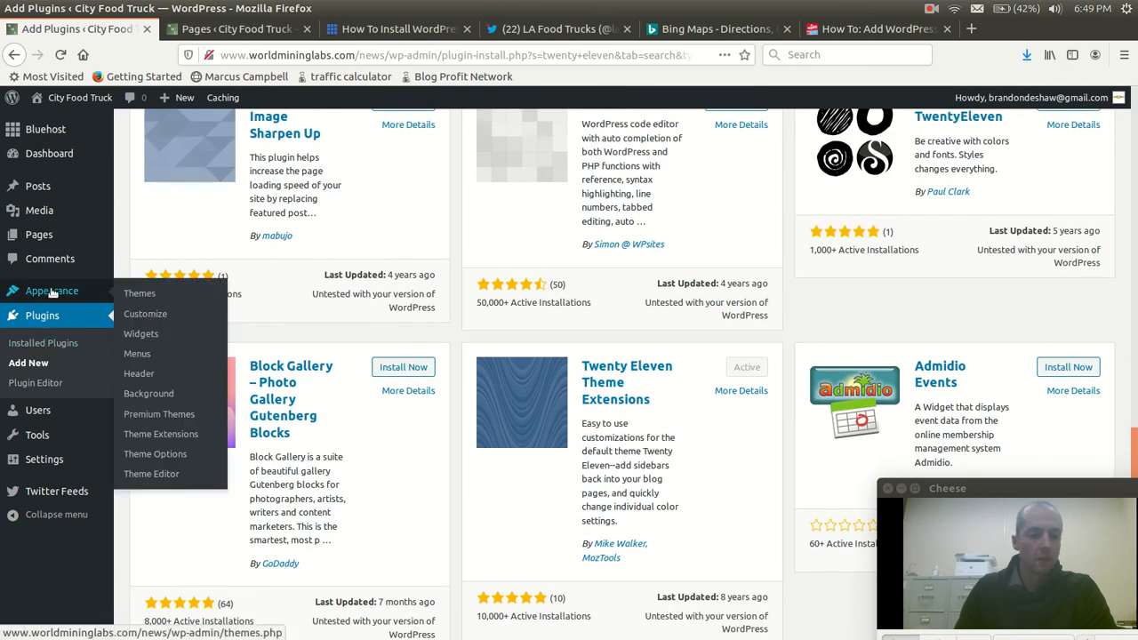
click(156, 439)
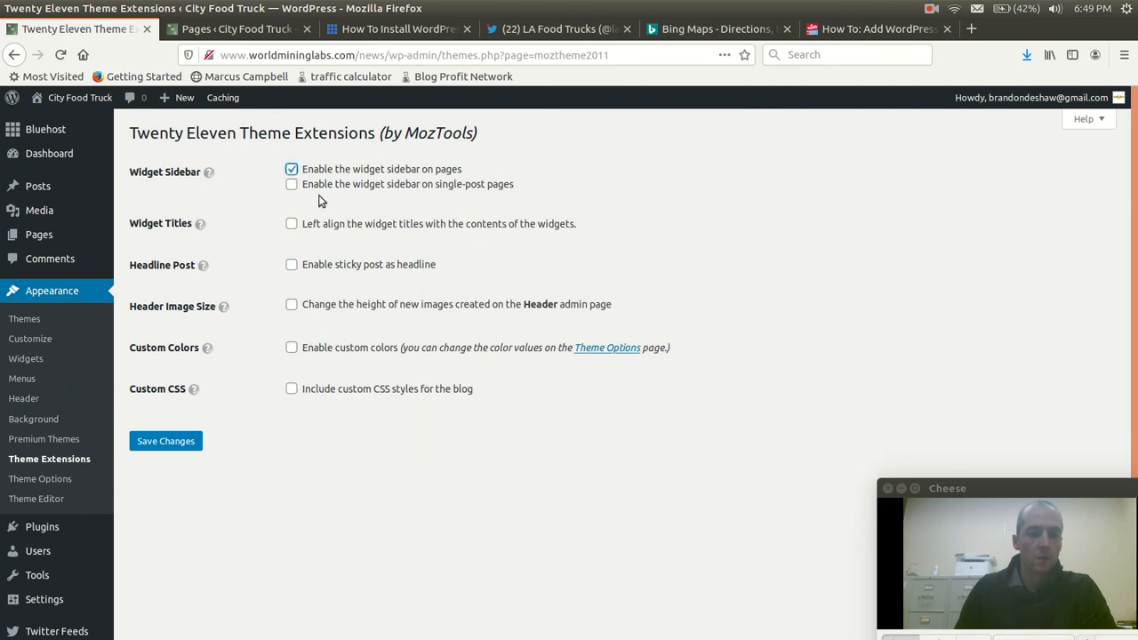
click(177, 440)
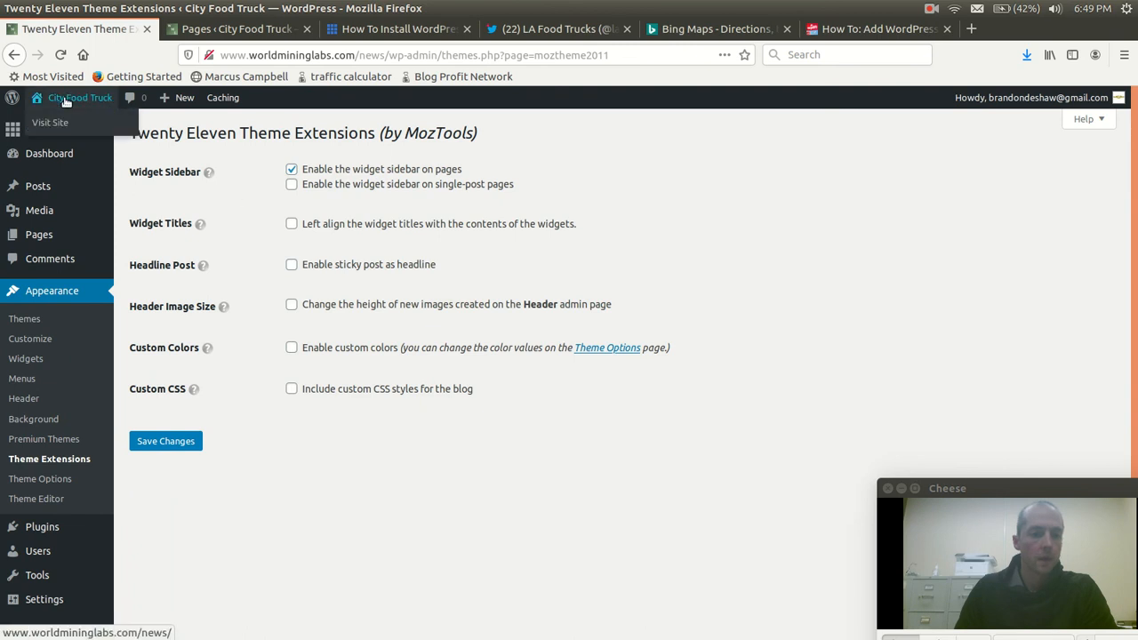
Visit the live homepage and examine the Twitter feed and the other widgets in its sidebar
click(50, 122)
scroll(925, 299, down, 5)
scroll(946, 239, up, 2)
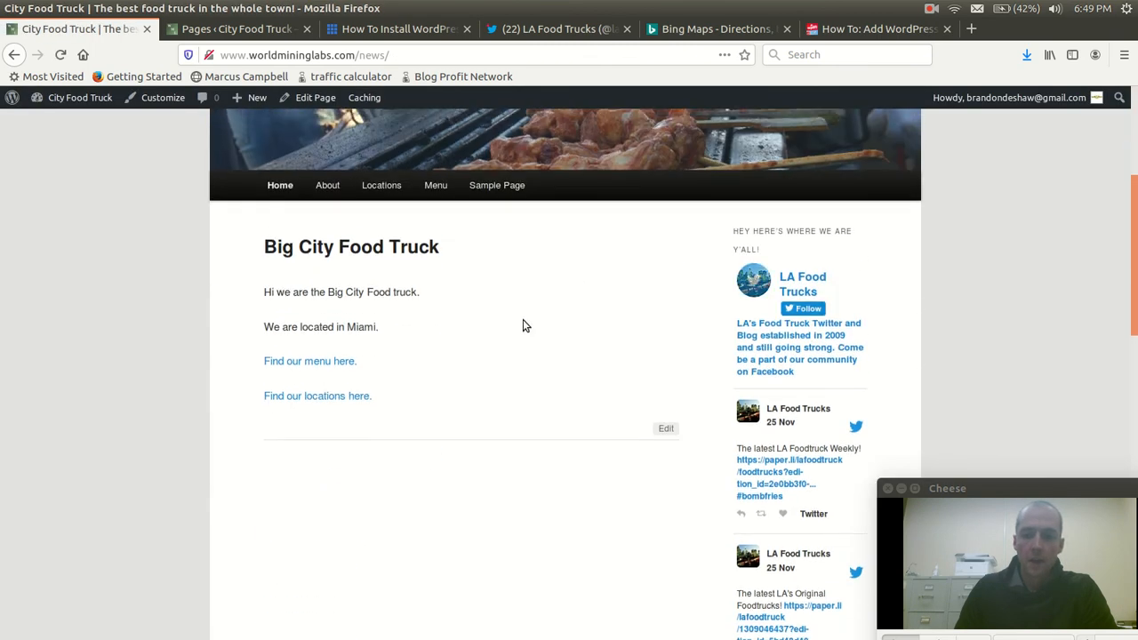
scroll(579, 287, up, 3)
scroll(475, 399, down, 2)
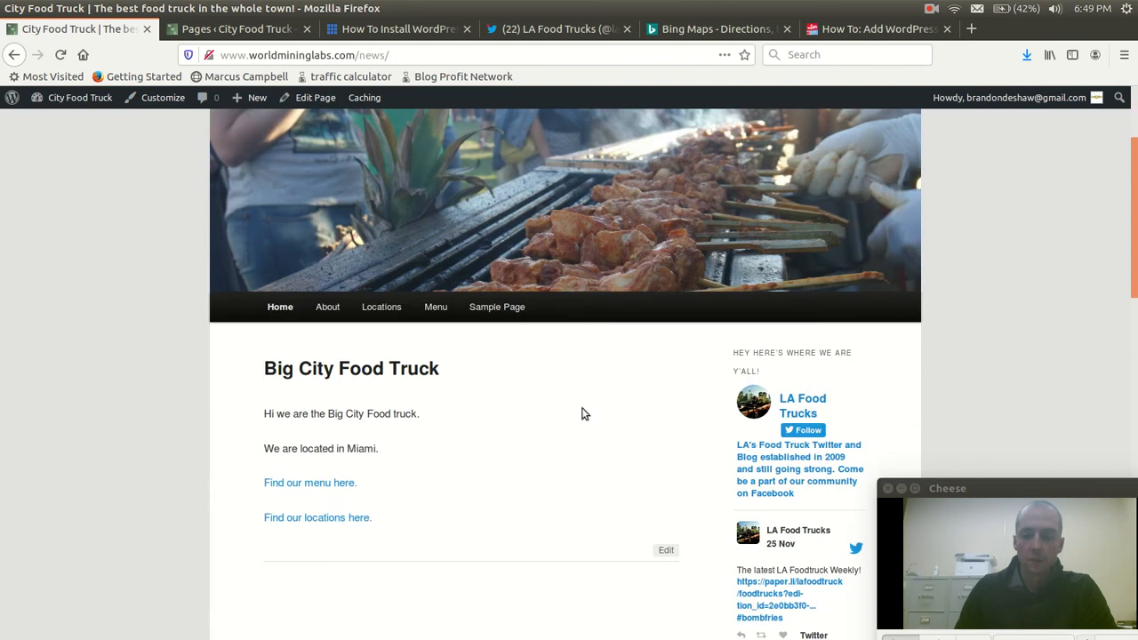
scroll(868, 399, down, 1)
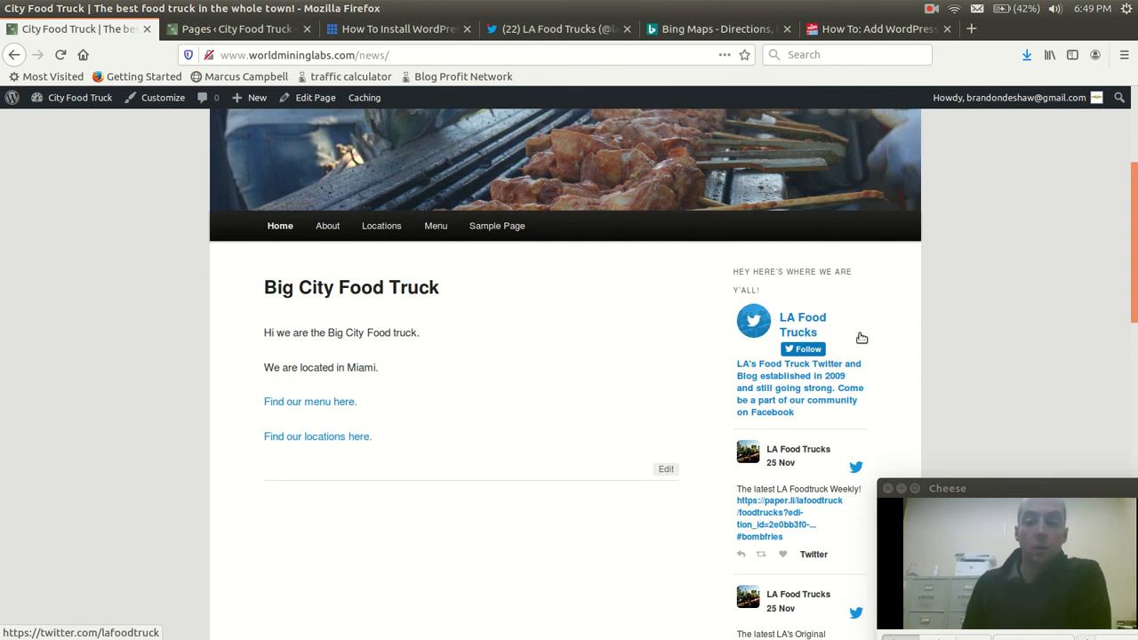
scroll(853, 347, down, 2)
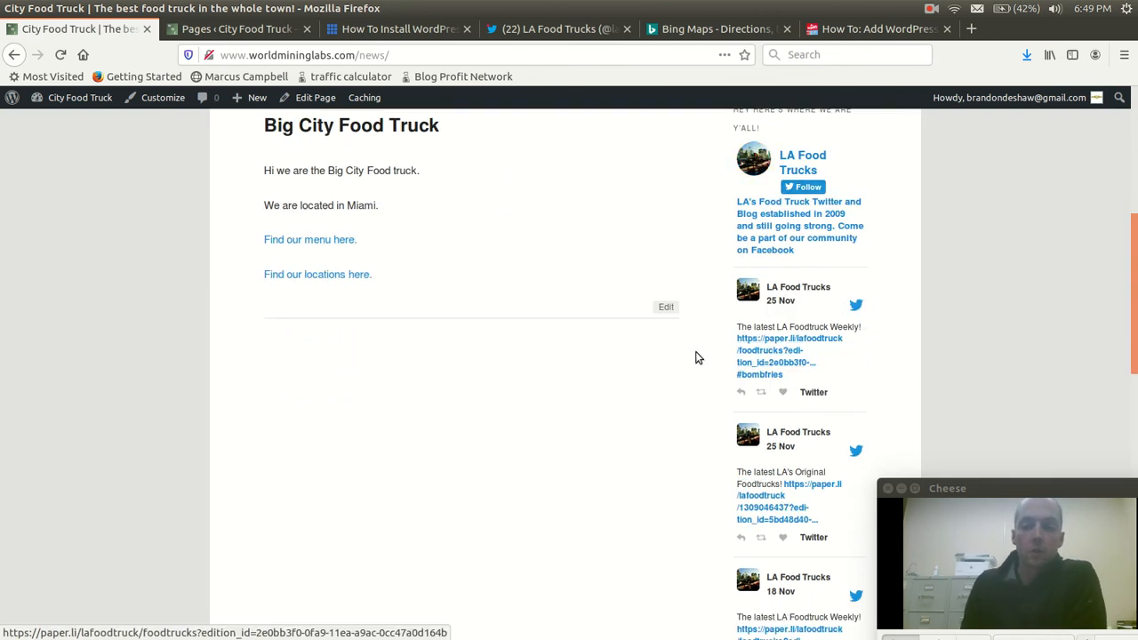
scroll(696, 351, down, 1)
scroll(698, 359, down, 7)
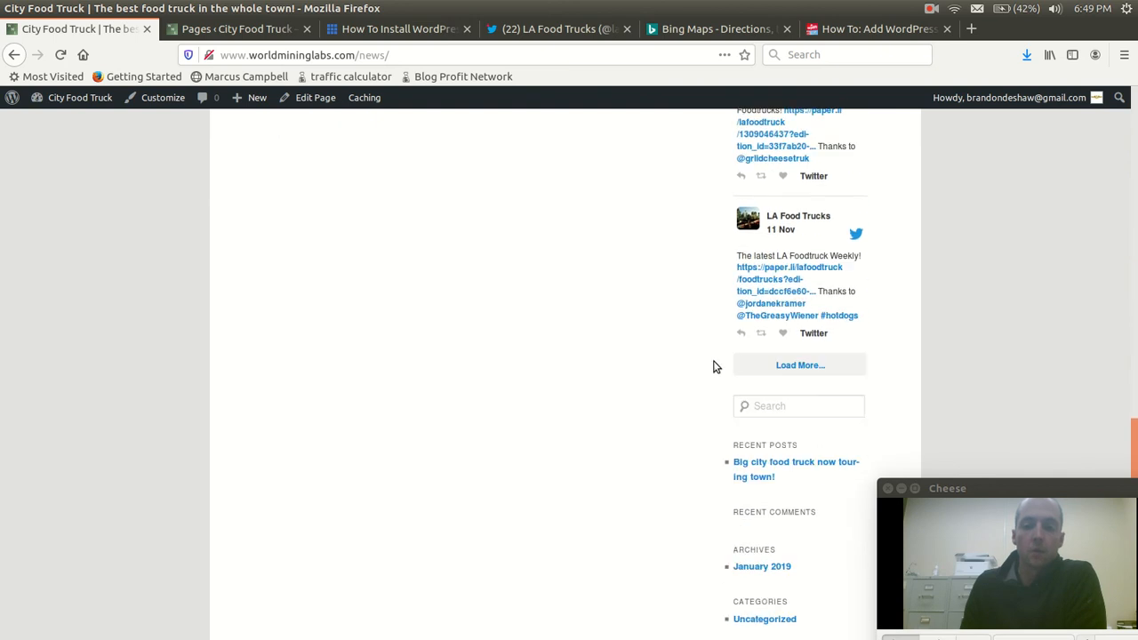
scroll(723, 367, up, 2)
Load more tweets in the sidebar feed and review the homepage's header, content and feed
click(815, 371)
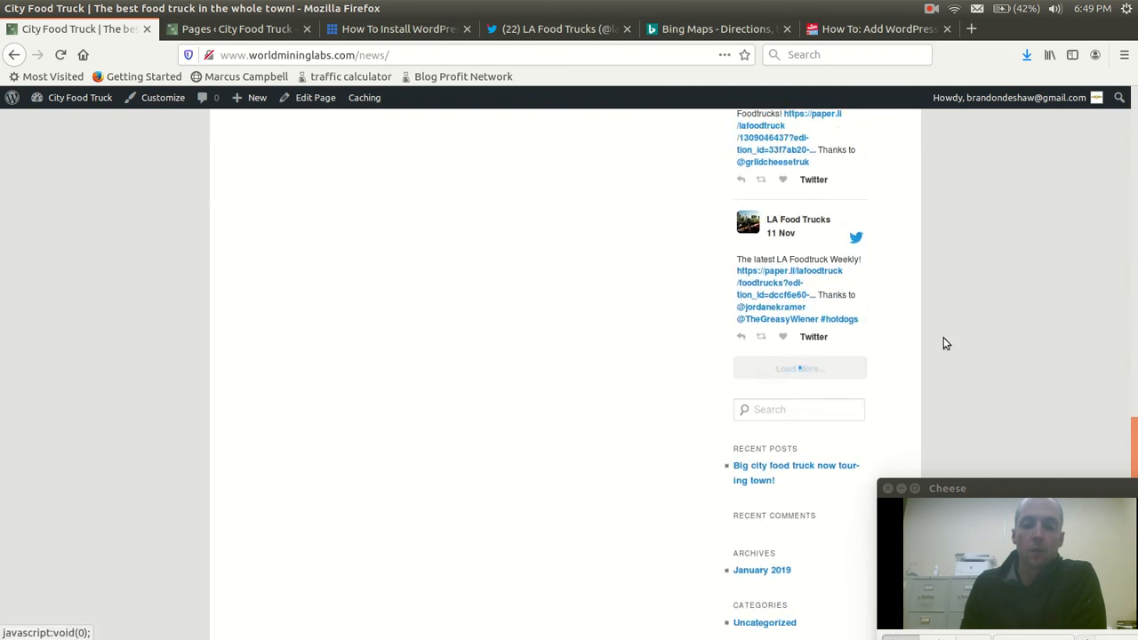
scroll(904, 338, down, 6)
scroll(911, 355, up, 6)
scroll(882, 334, up, 10)
scroll(865, 320, down, 6)
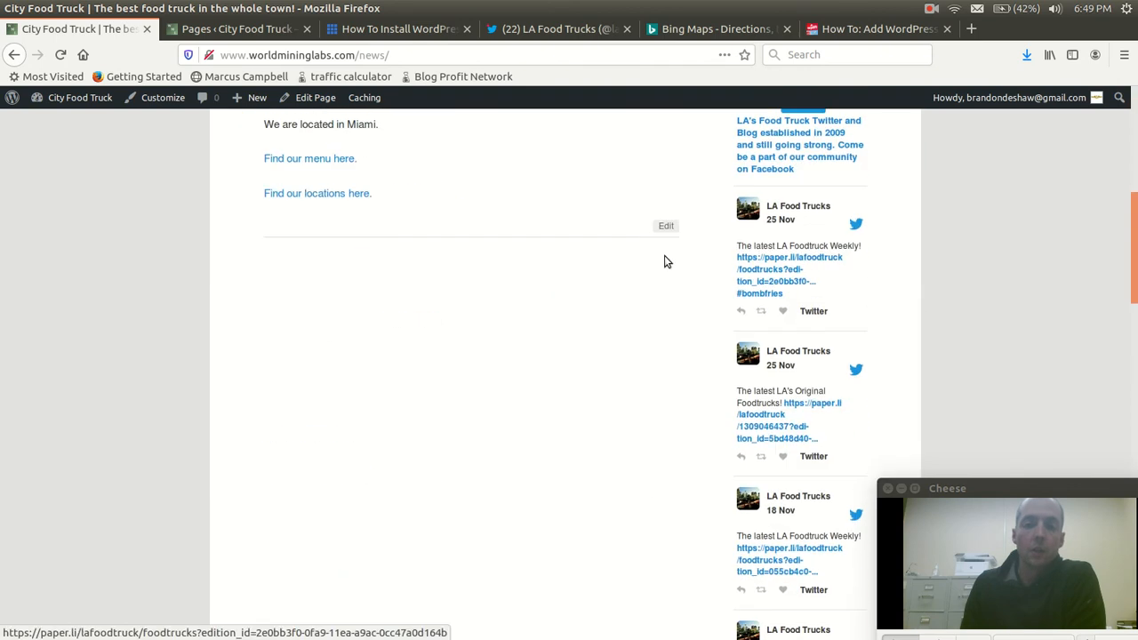
scroll(524, 273, up, 5)
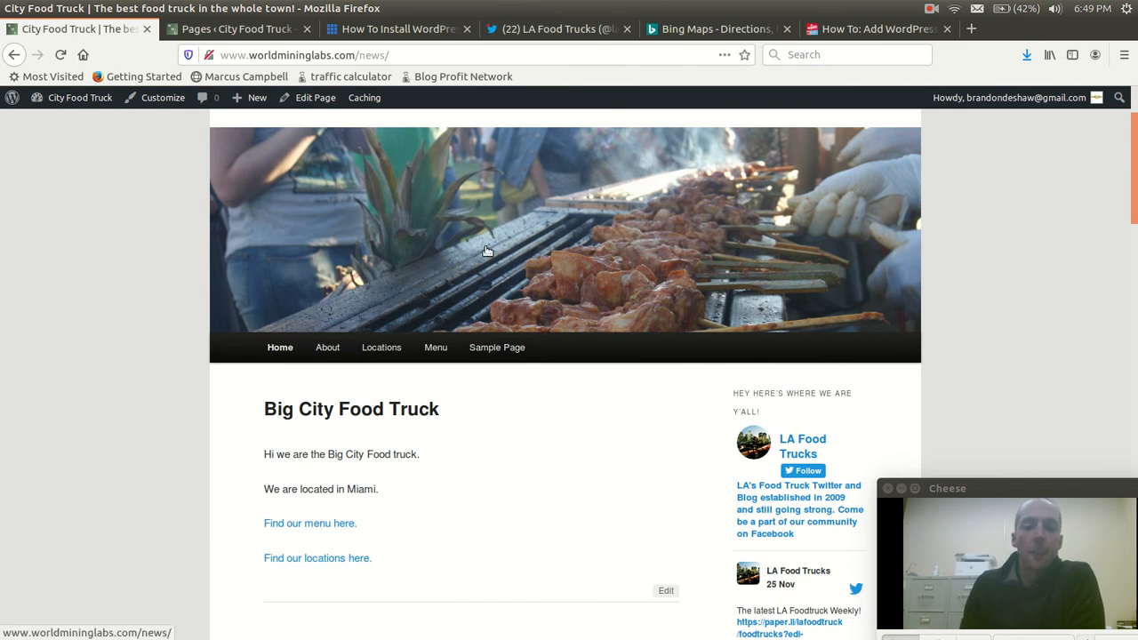
scroll(494, 262, up, 3)
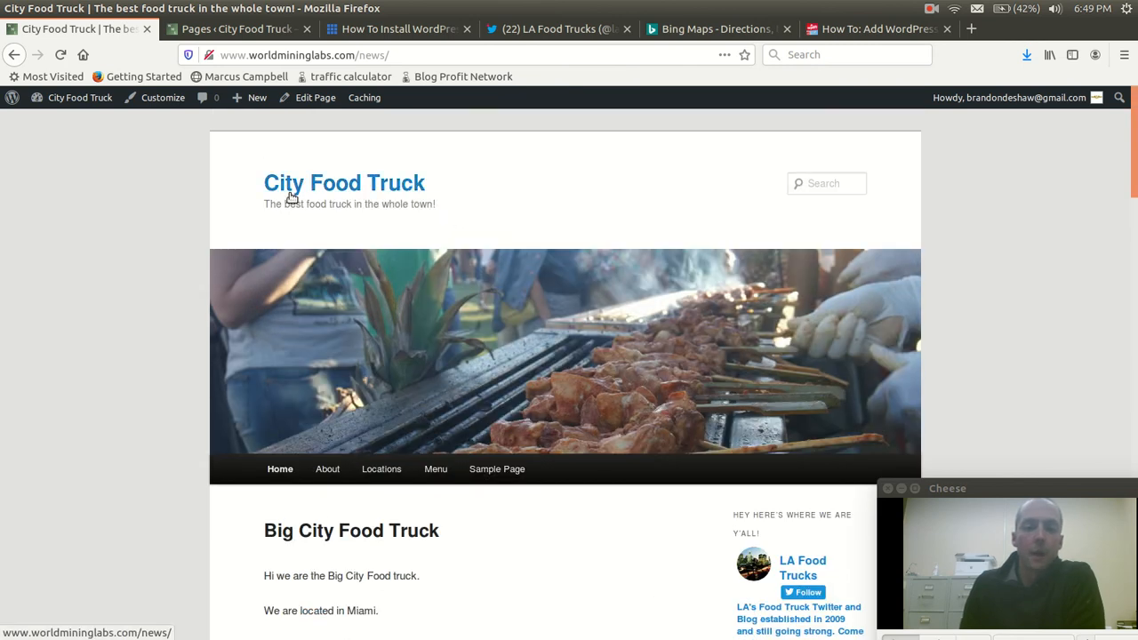
scroll(612, 313, down, 3)
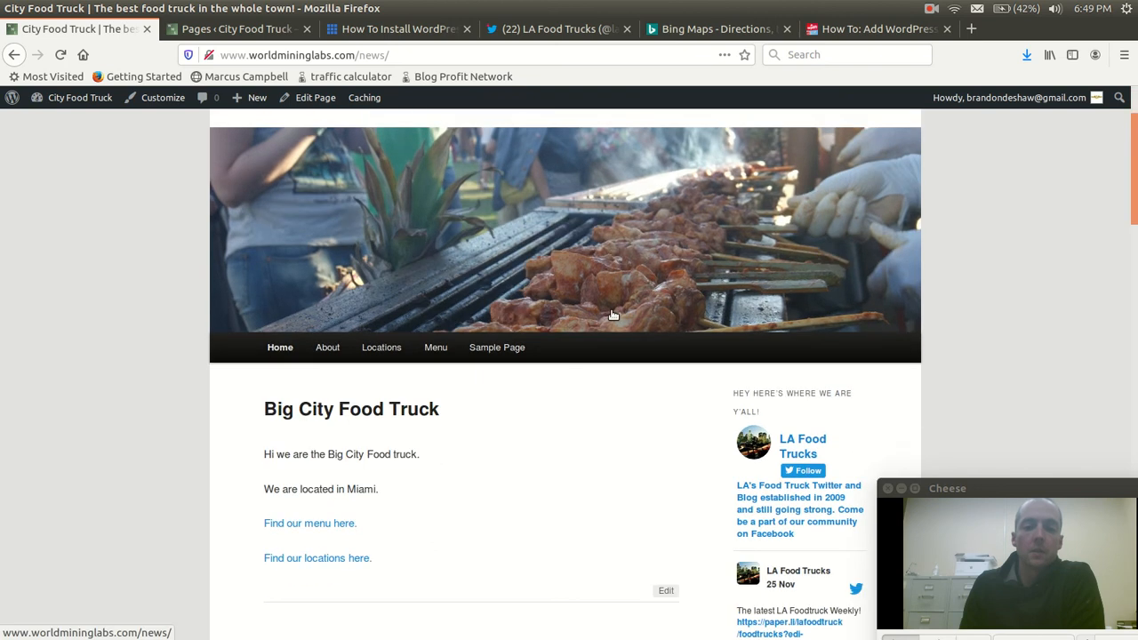
scroll(613, 312, up, 3)
Switch to the document viewer with "food truck business website.pdf" and review its points on hosting, domain and installing WordPress
mouse_move(2, 368)
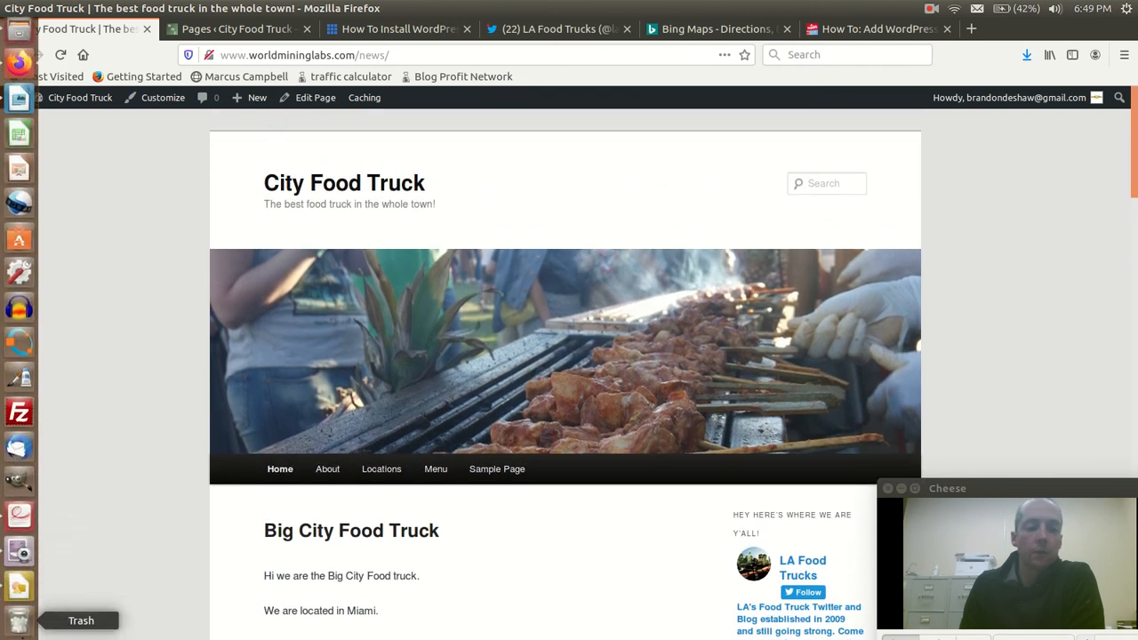
click(19, 514)
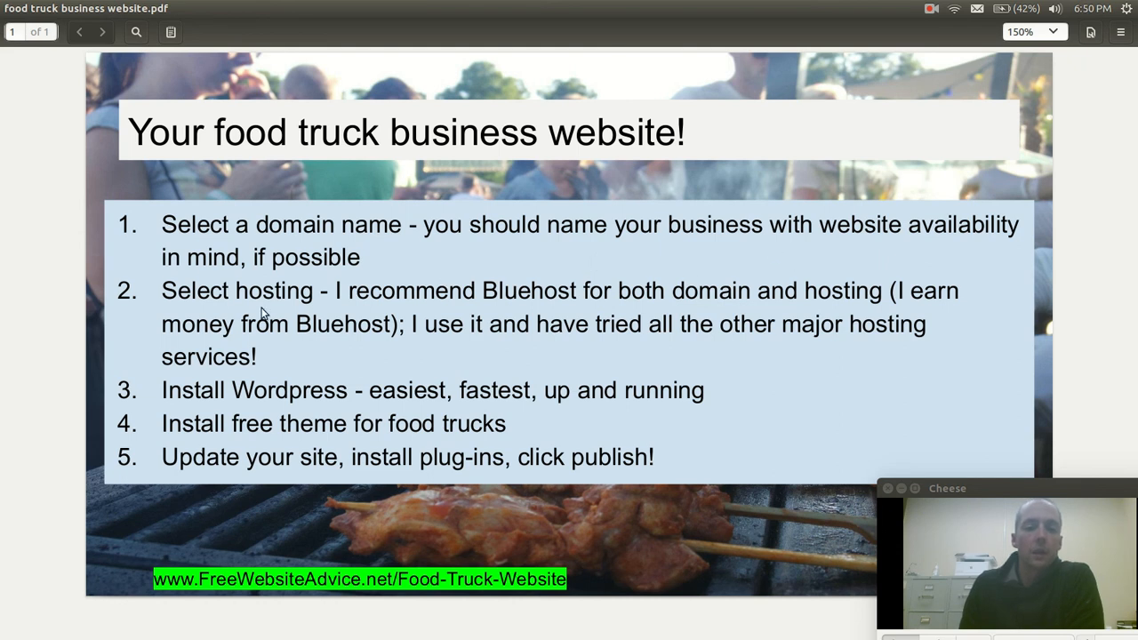
double_click(282, 289)
double_click(531, 289)
click(564, 249)
double_click(696, 296)
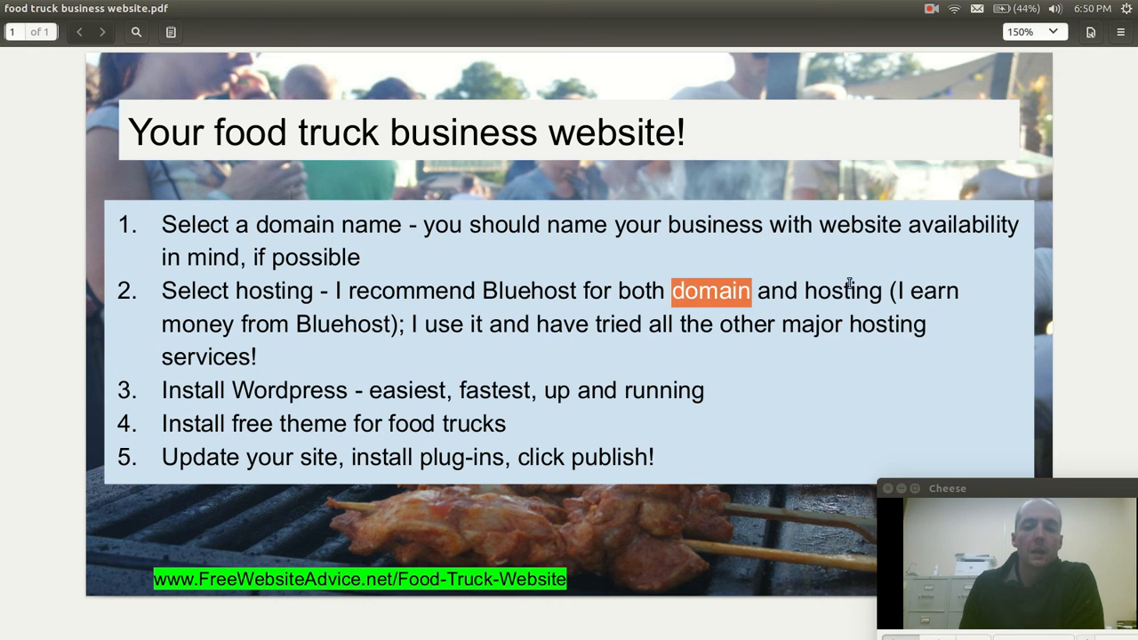
double_click(845, 292)
click(663, 362)
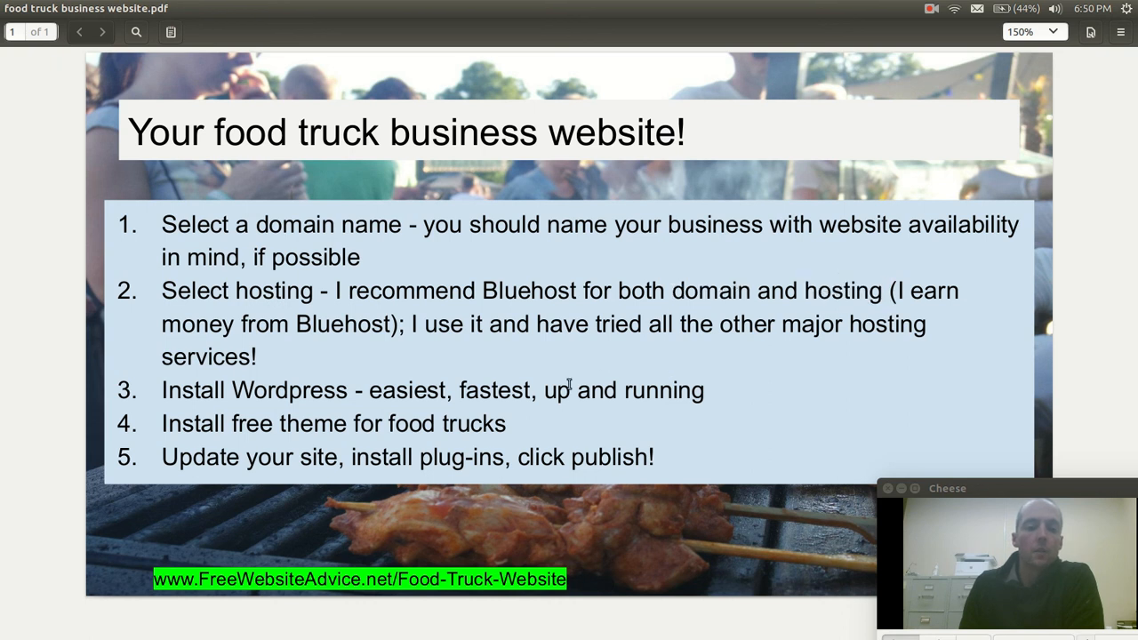
double_click(288, 395)
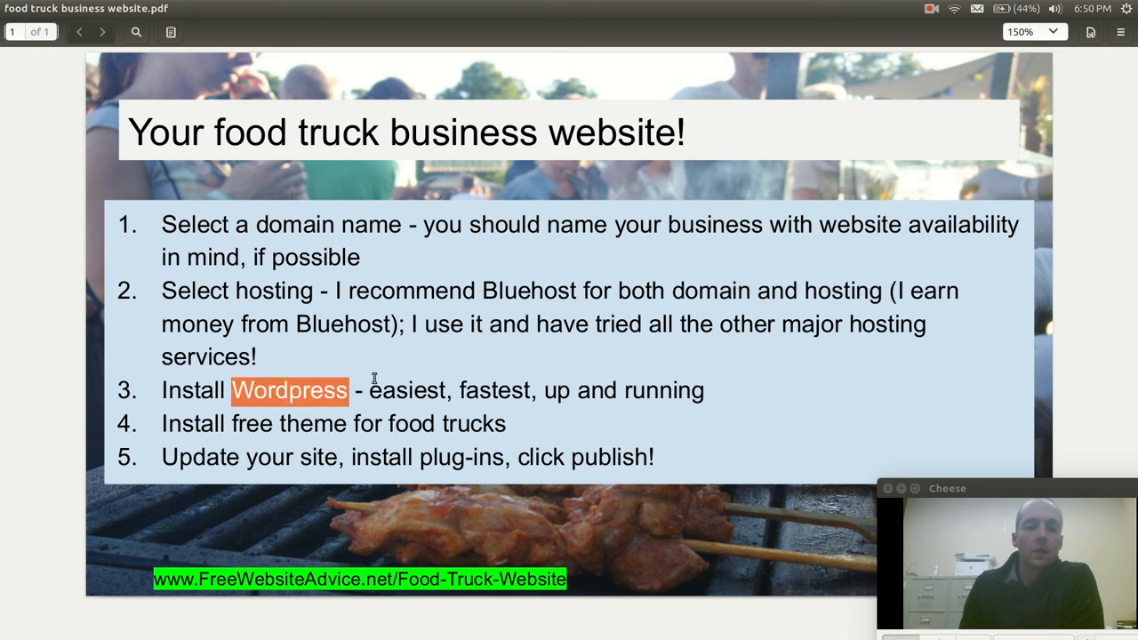
click(378, 447)
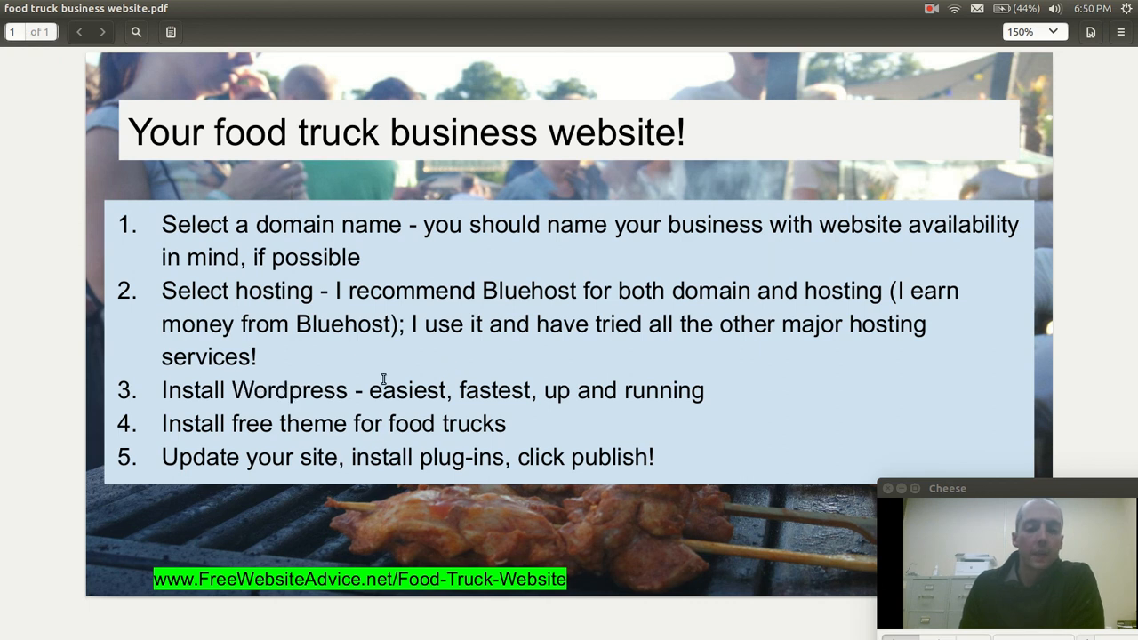